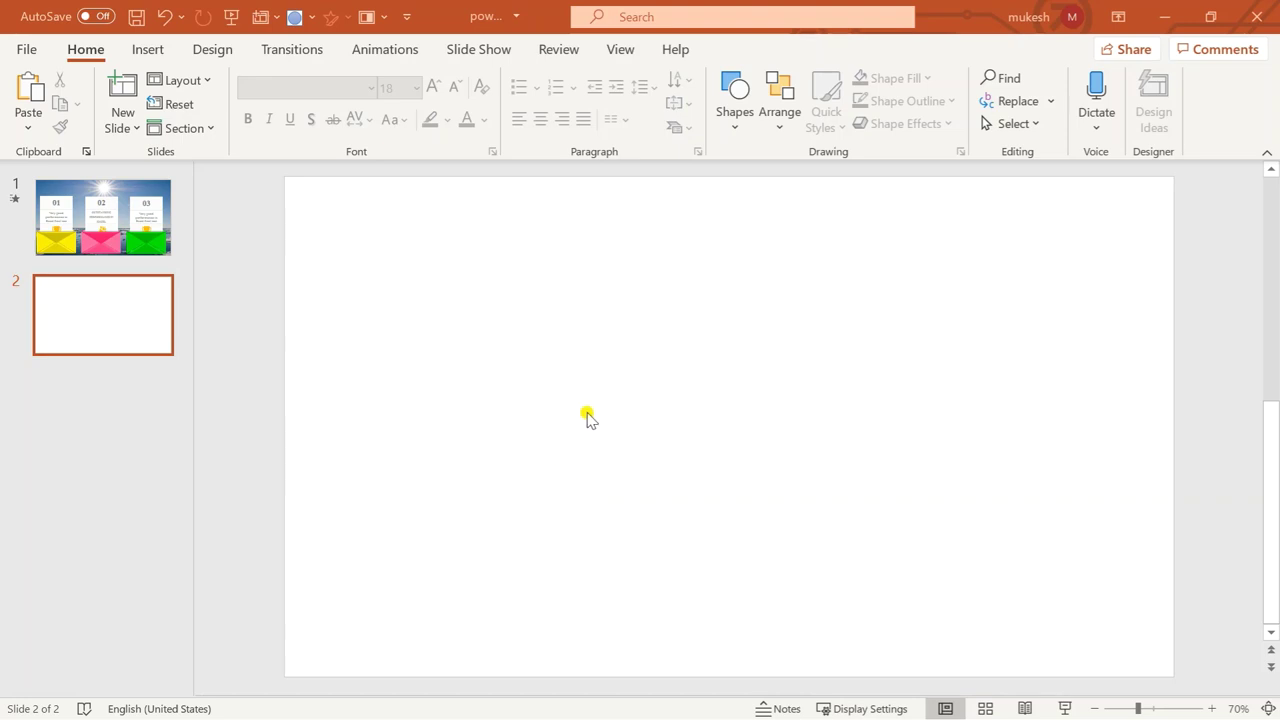
- Give slide 2's background a light grey gradient fill through Format Background
{"action": "right_click", "coordinate": [557, 309]}
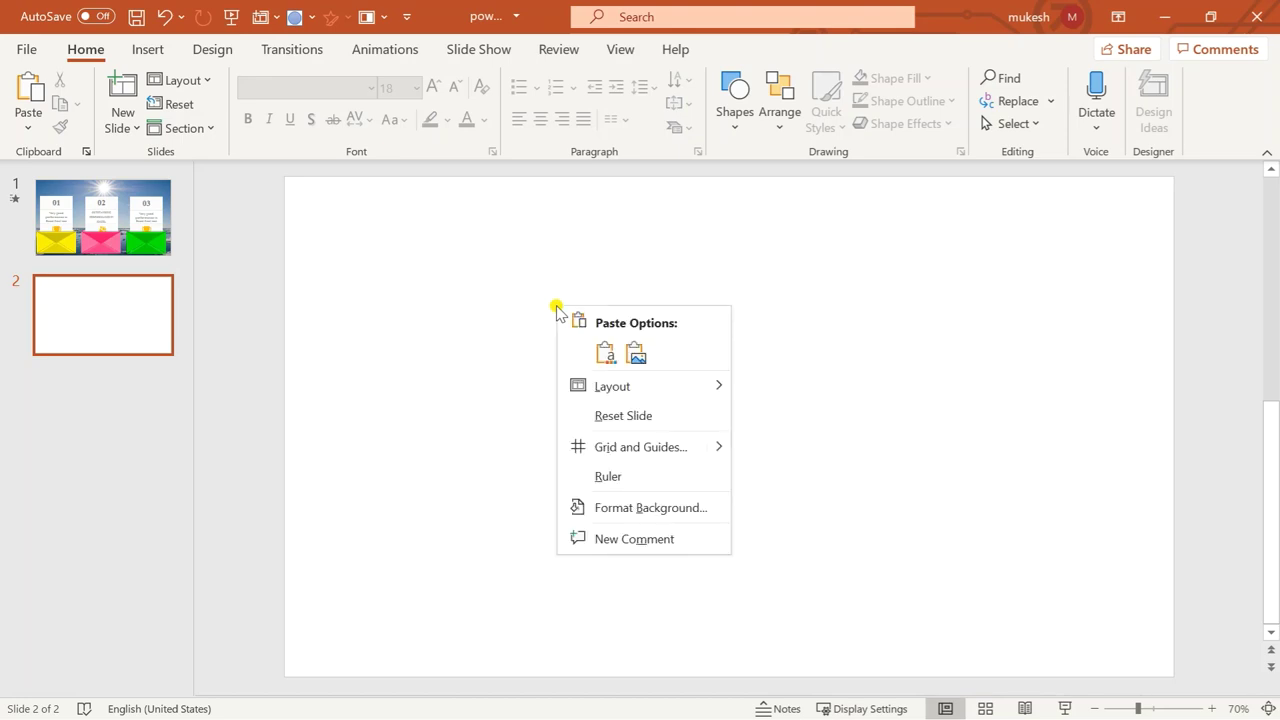
{"action": "left_click", "coordinate": [651, 507]}
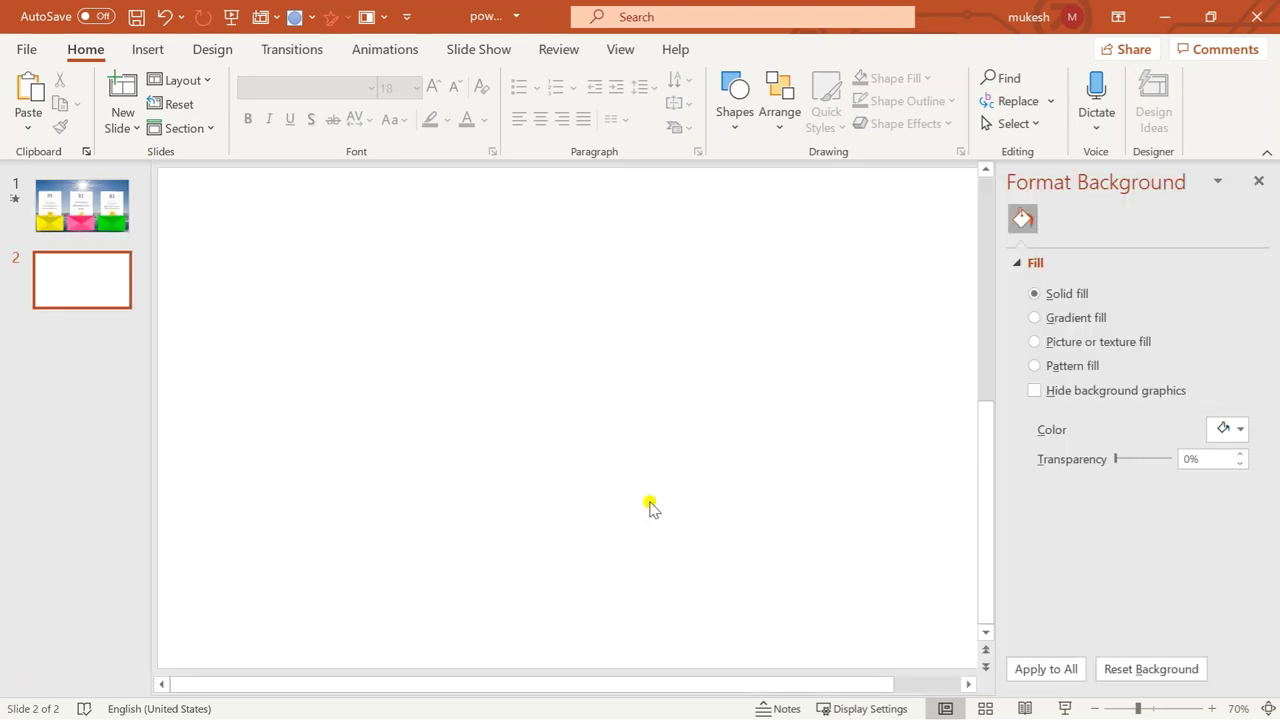
{"action": "left_click", "coordinate": [1035, 318]}
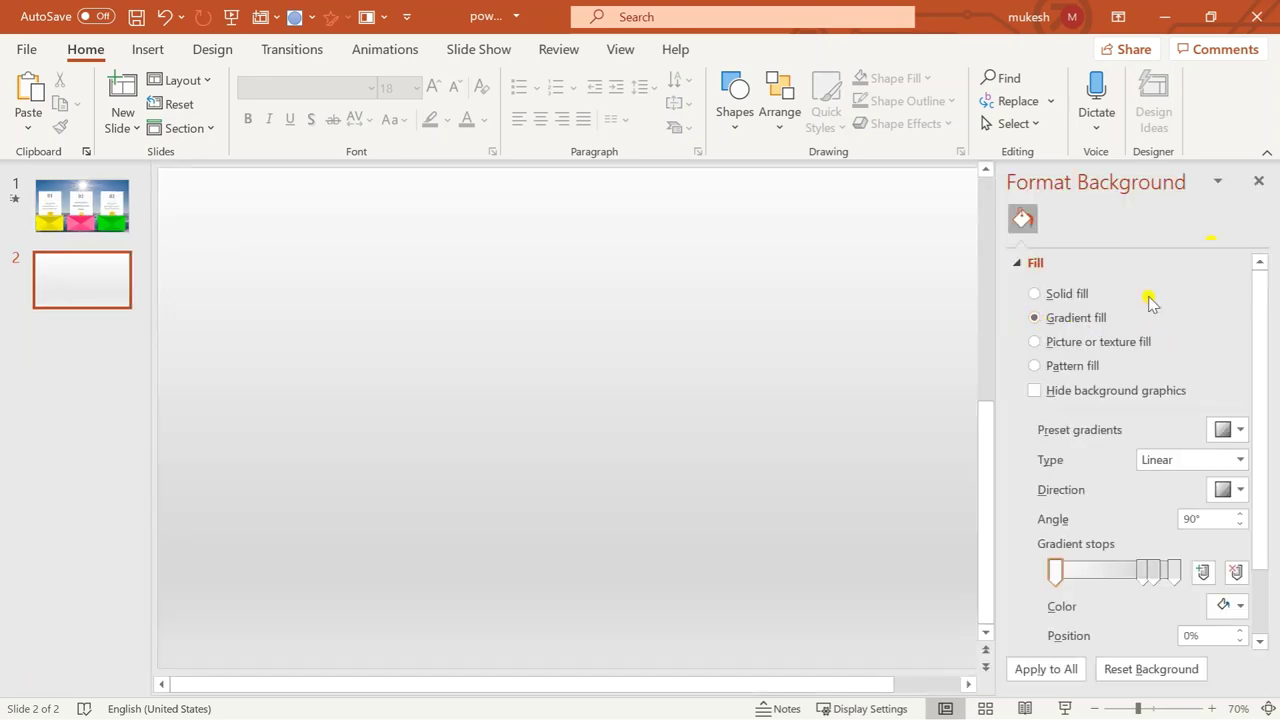
{"action": "left_click", "coordinate": [1261, 180]}
- Turn on 'Display drawing guides on screen' in Grid and Guides so centre guide lines appear
{"action": "right_click", "coordinate": [615, 384]}
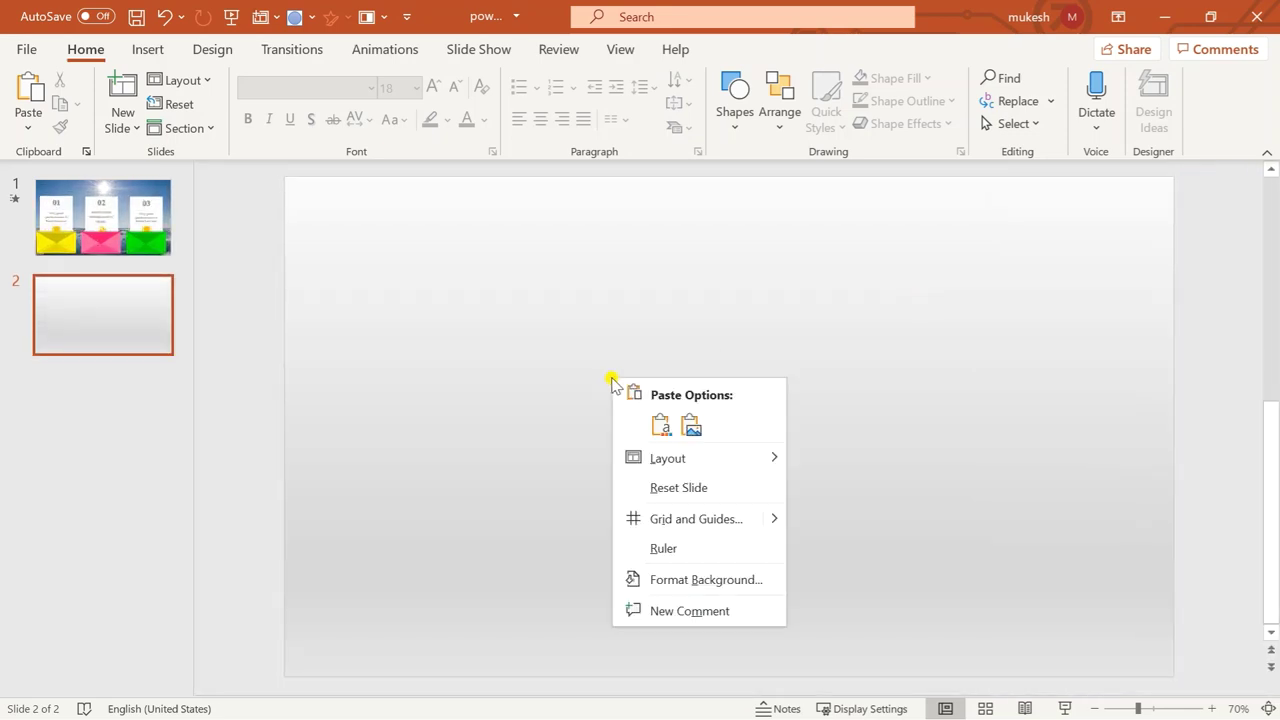
{"action": "left_click", "coordinate": [687, 521]}
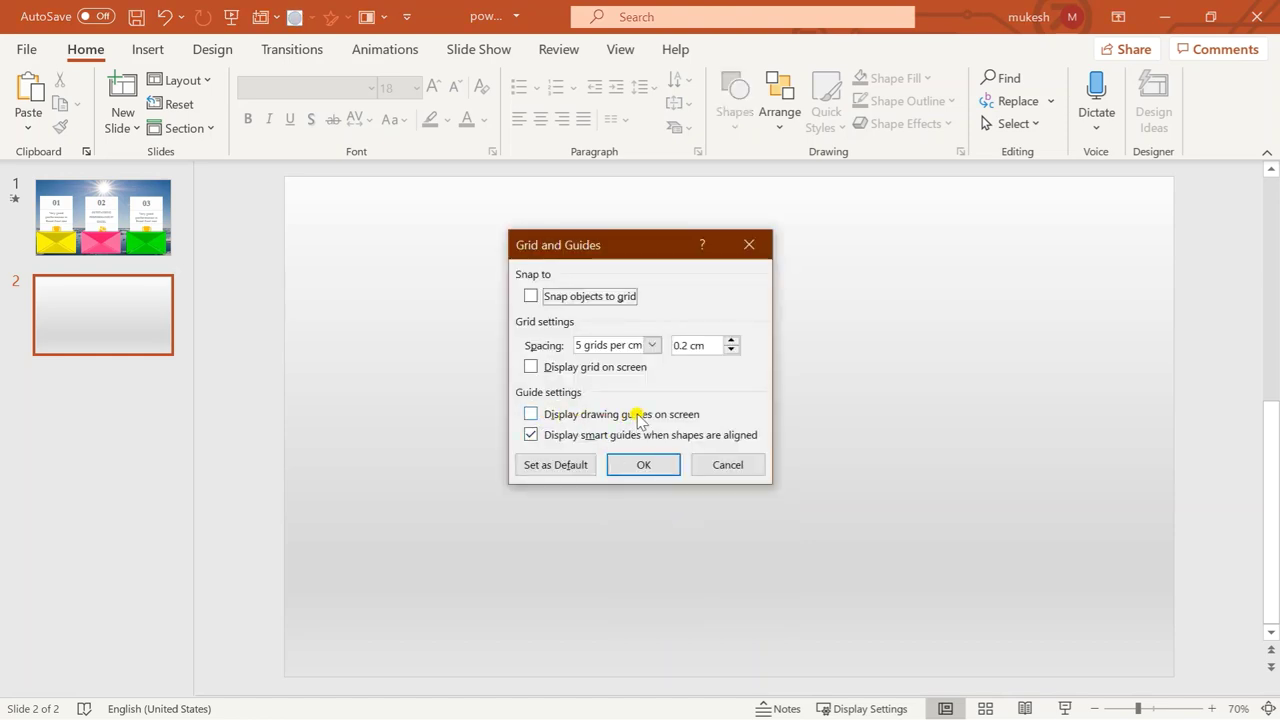
{"action": "left_click", "coordinate": [531, 414]}
{"action": "left_click", "coordinate": [632, 466]}
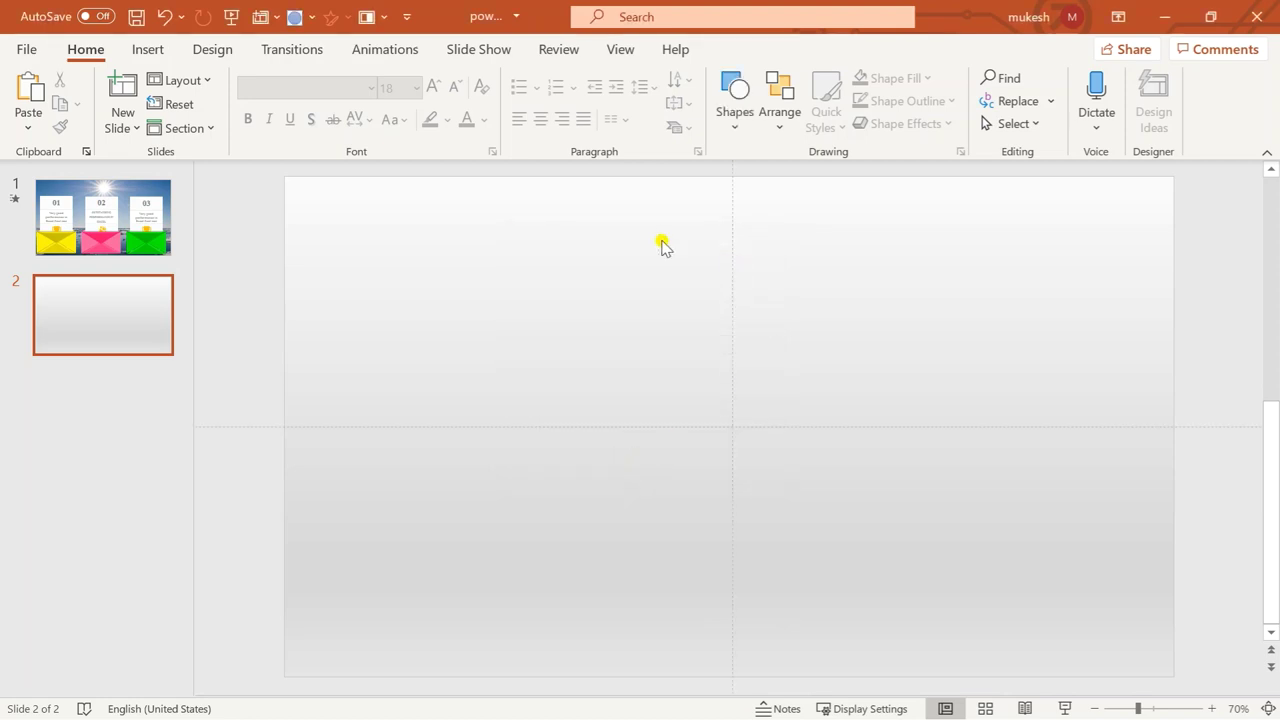
- Draw an 8.99 by 14.55 cm blue rectangle across the slide centre with no outline
{"action": "left_click", "coordinate": [150, 50]}
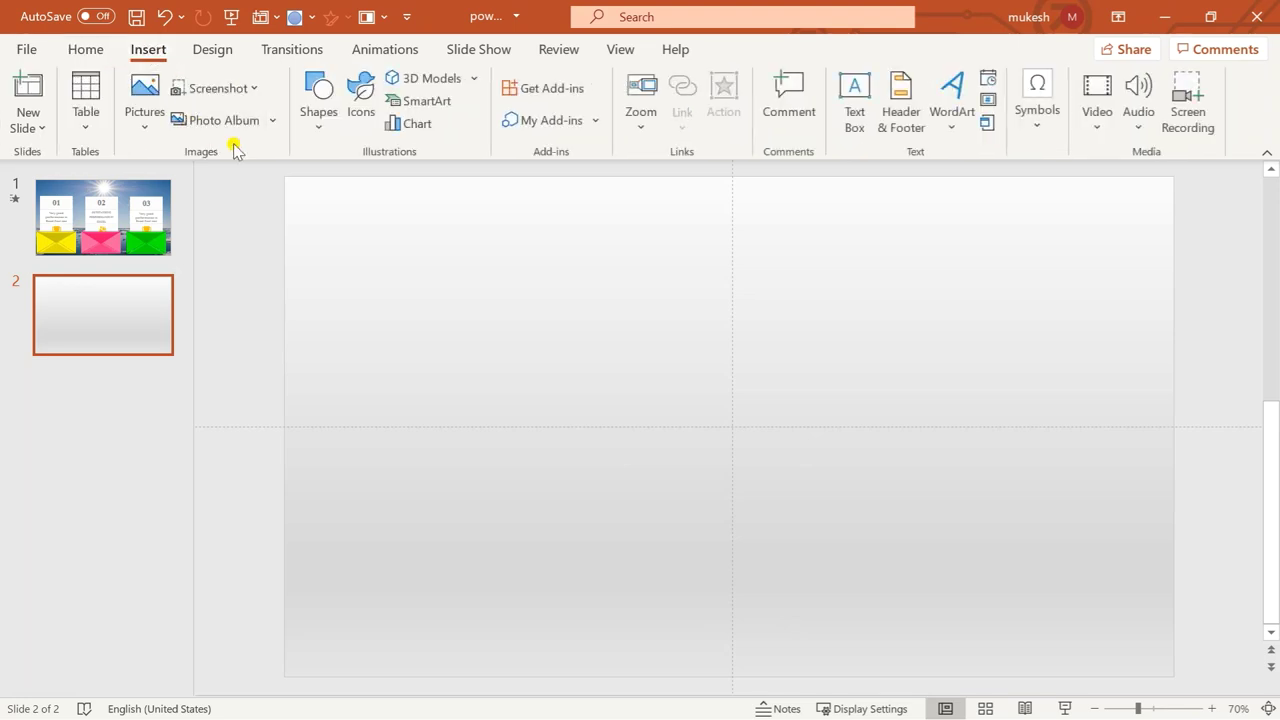
{"action": "left_click", "coordinate": [325, 133]}
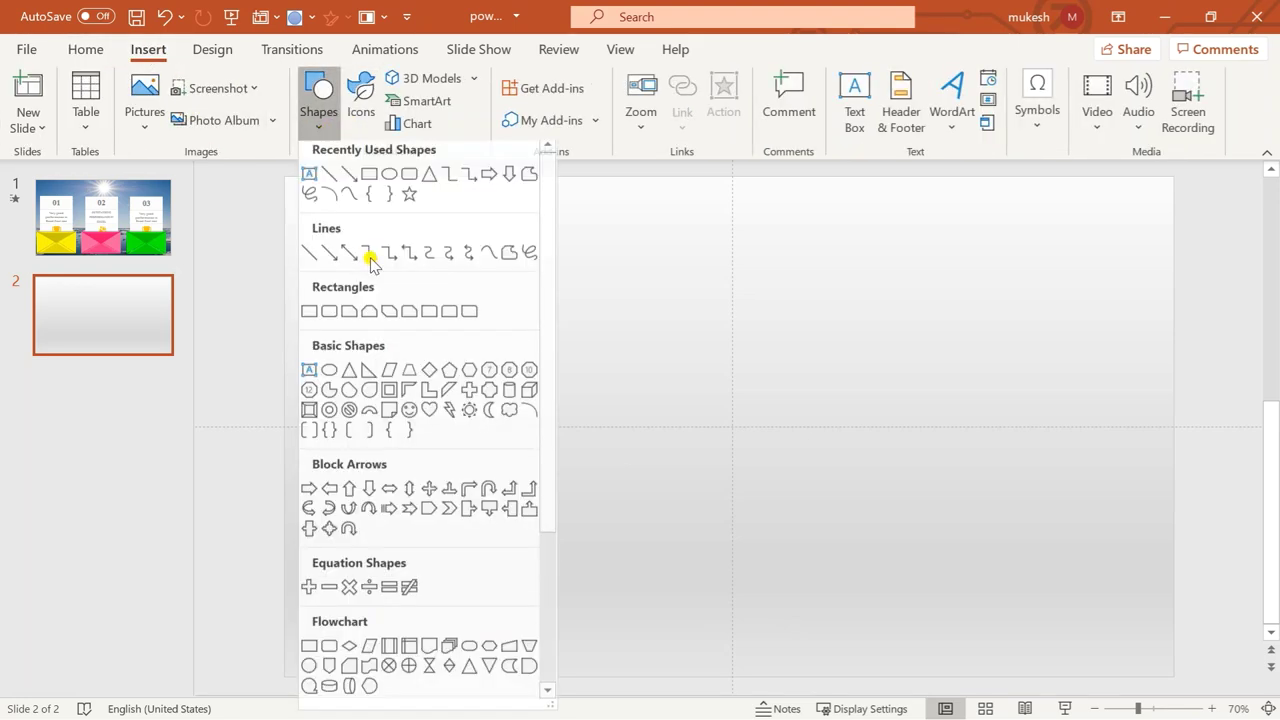
{"action": "left_click", "coordinate": [372, 182]}
{"action": "mouse_move", "coordinate": [566, 307]}
{"action": "left_mouse_down"}
{"action": "mouse_move", "coordinate": [938, 518]}
{"action": "mouse_move", "coordinate": [948, 543]}
{"action": "left_mouse_up"}
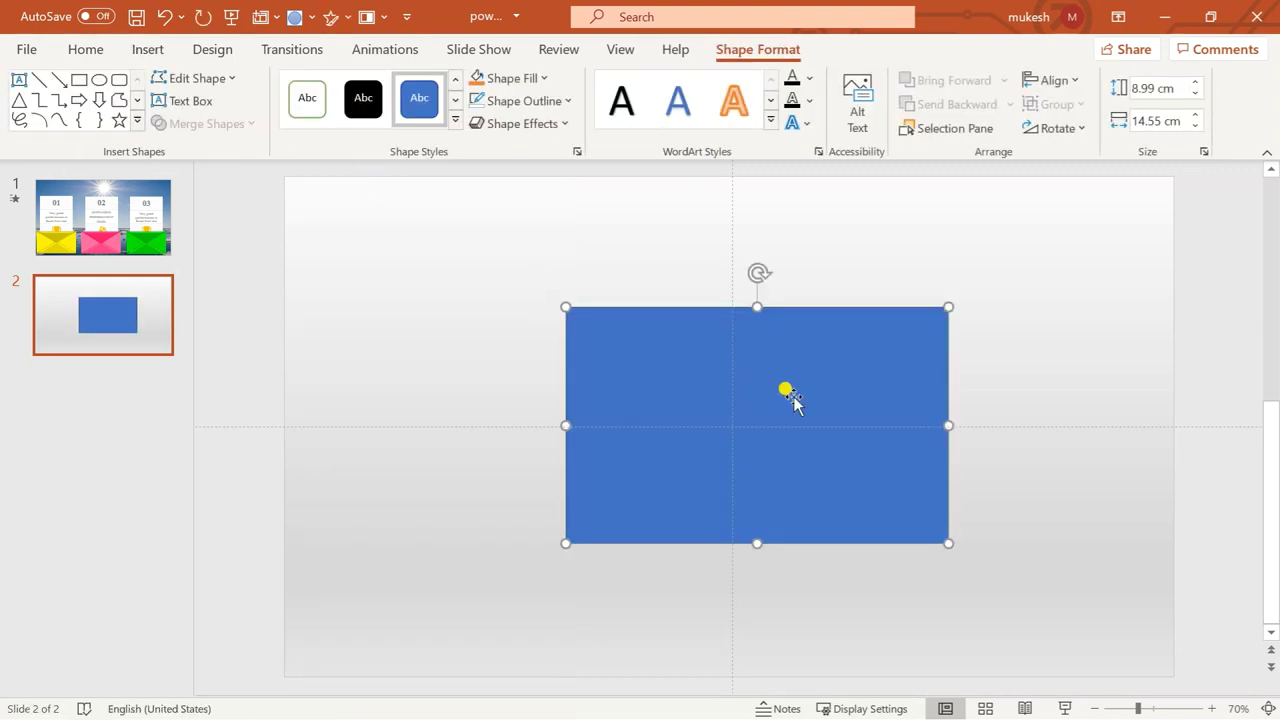
{"action": "left_click", "coordinate": [557, 101]}
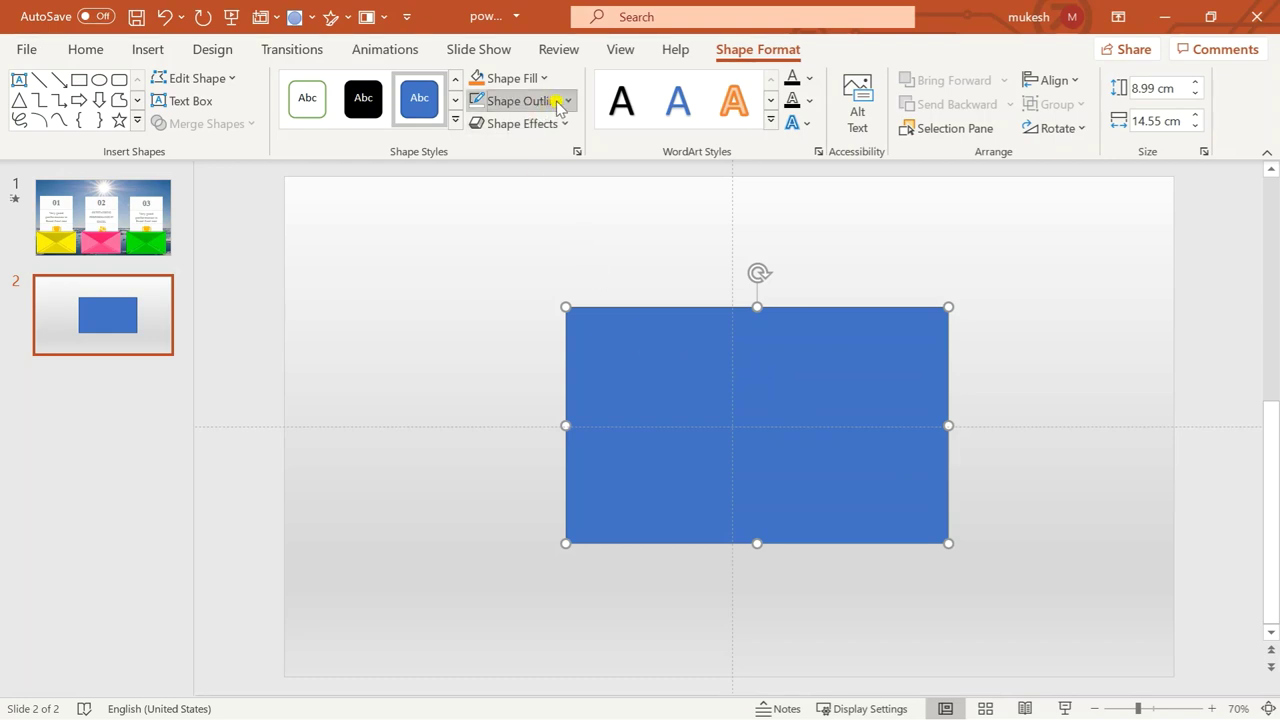
{"action": "left_click", "coordinate": [533, 377]}
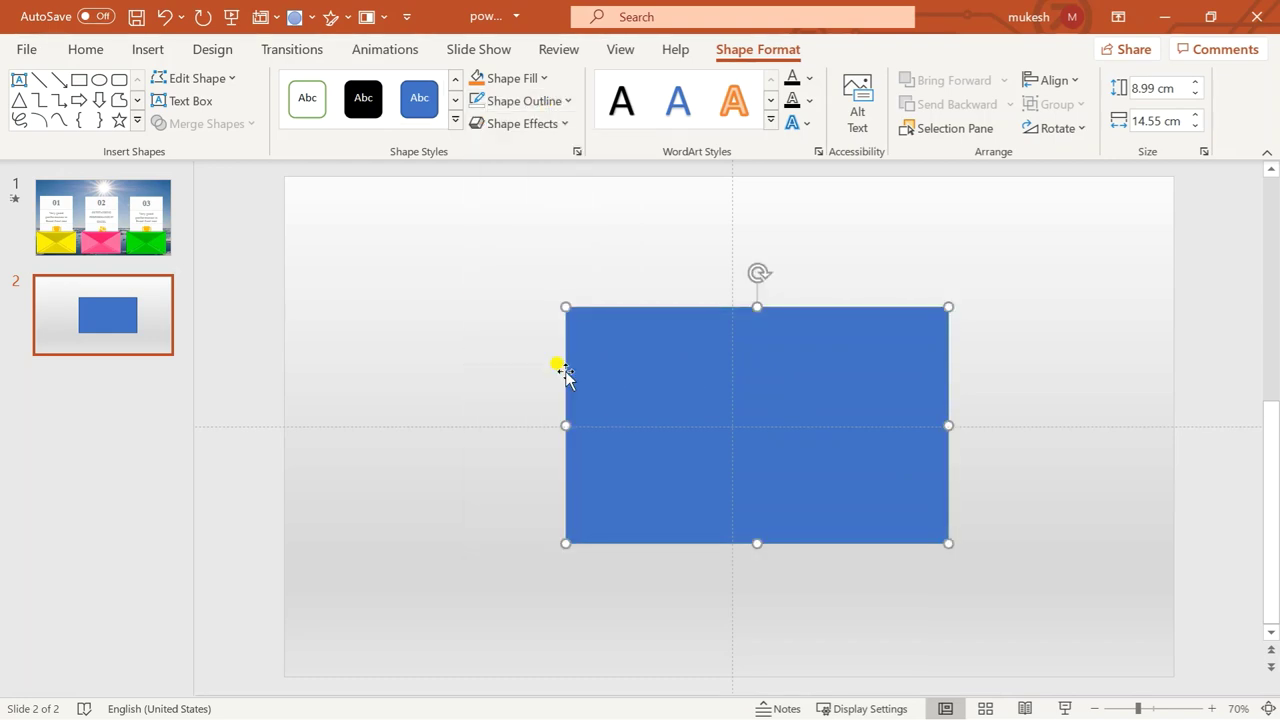
- Fill the rectangle with solid grey using Format Shape
{"action": "left_click", "coordinate": [866, 370]}
{"action": "right_click", "coordinate": [866, 370]}
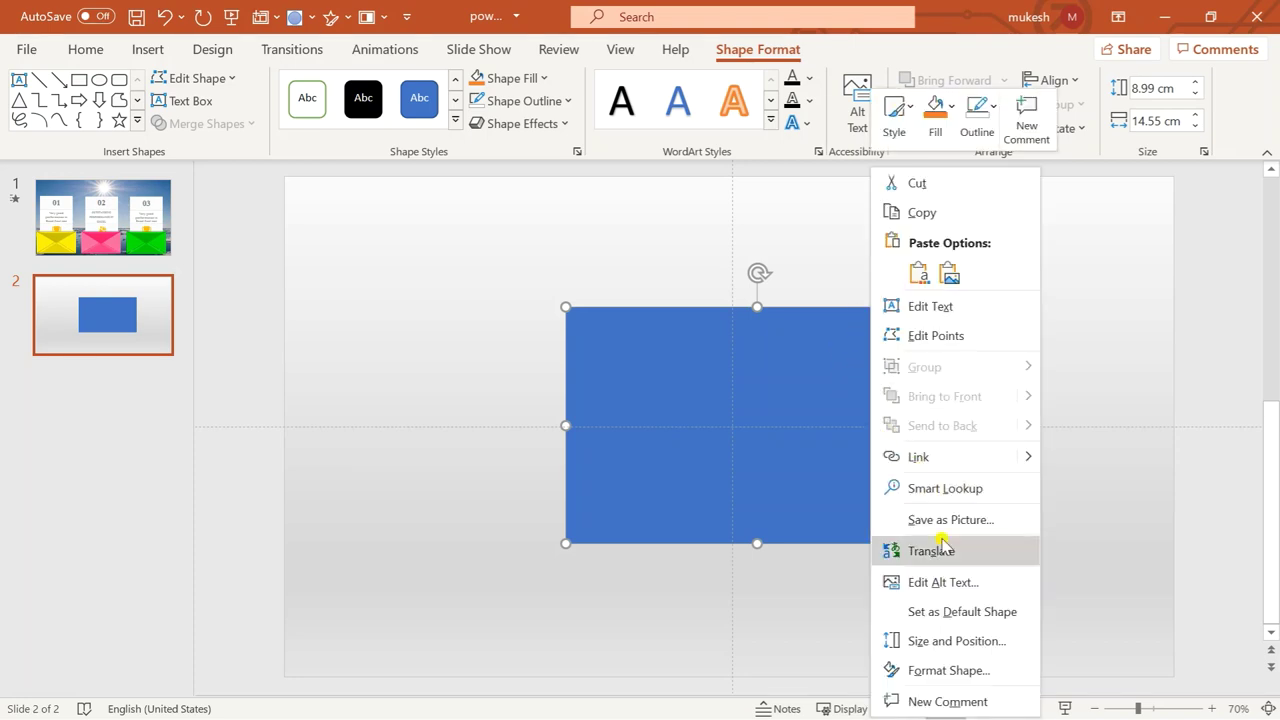
{"action": "left_click", "coordinate": [948, 672]}
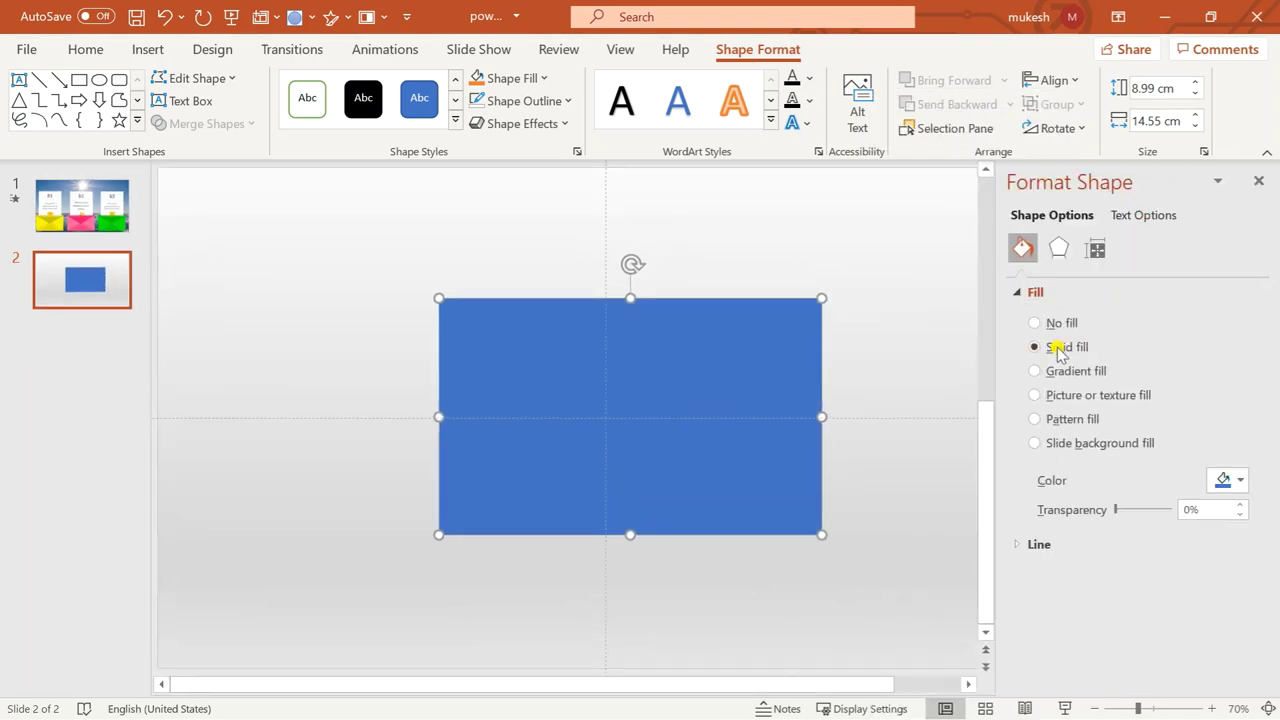
{"action": "left_click", "coordinate": [1229, 480]}
{"action": "left_click", "coordinate": [1126, 240]}
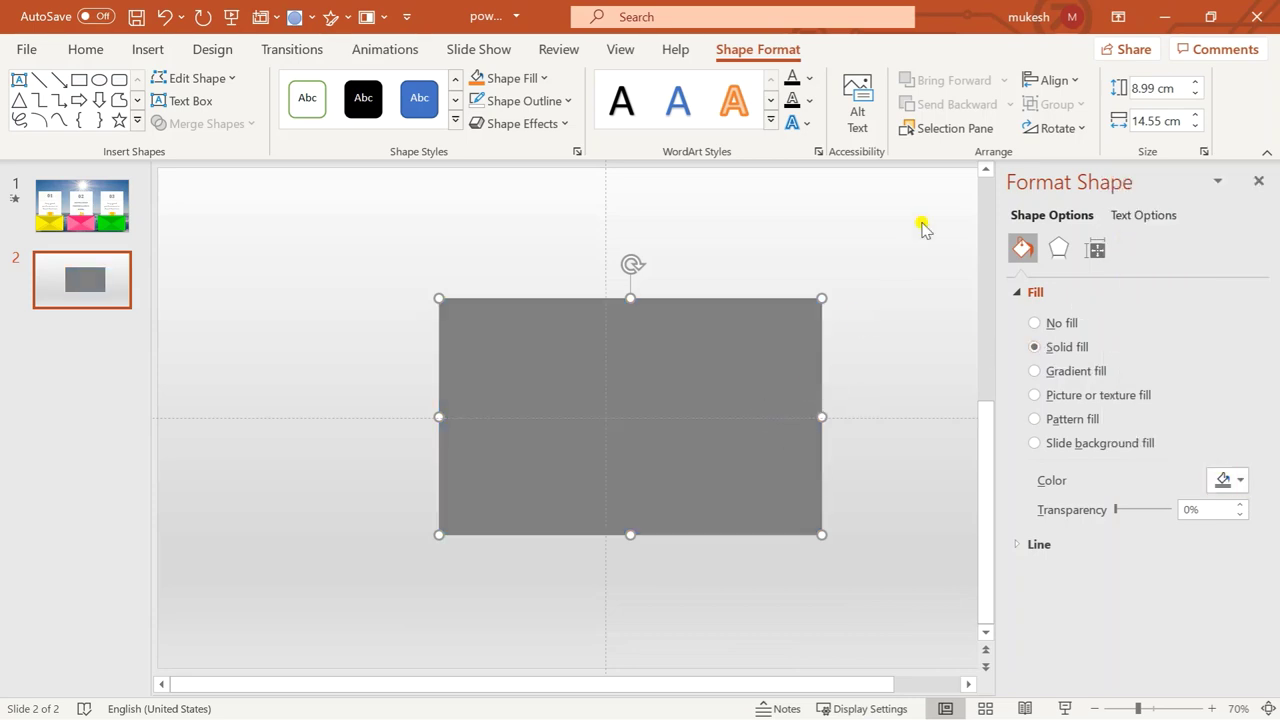
{"action": "left_click", "coordinate": [1260, 181]}
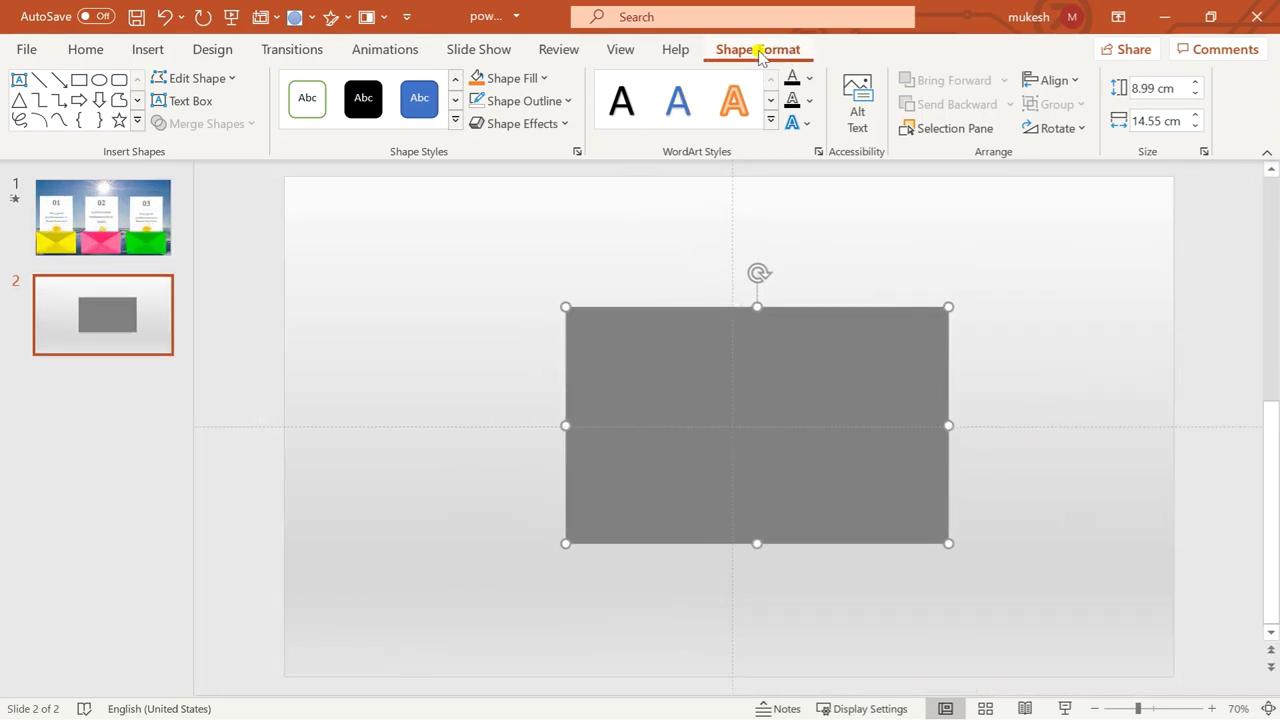
- Centre the rectangle on the slide with Align Center and Align Middle
{"action": "left_click", "coordinate": [1074, 80]}
{"action": "left_click", "coordinate": [1103, 137]}
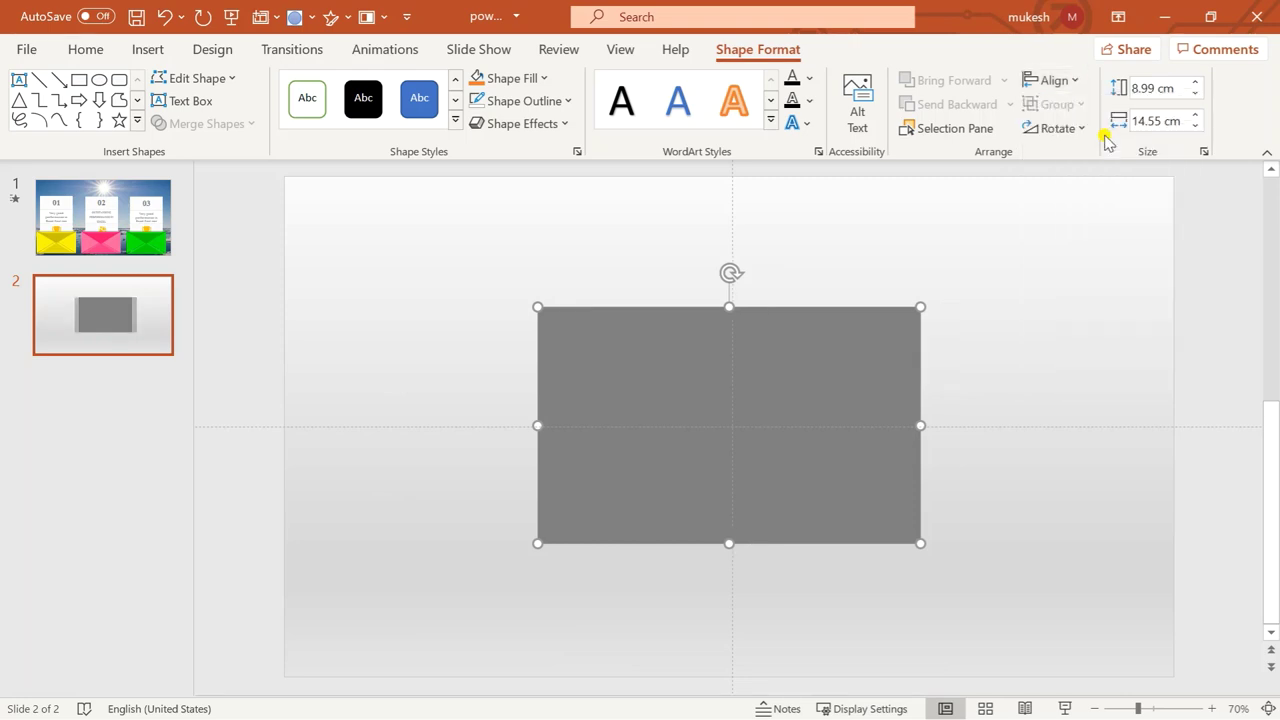
{"action": "left_click", "coordinate": [1068, 81]}
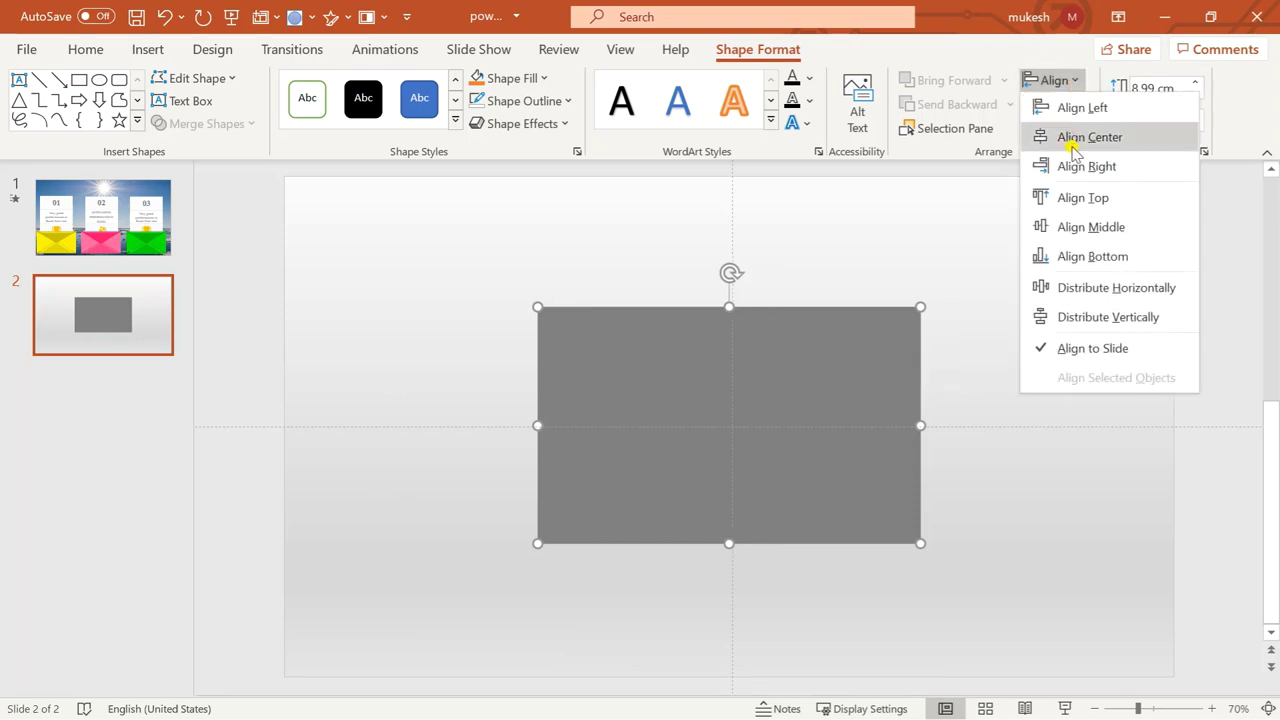
{"action": "left_click", "coordinate": [1082, 227]}
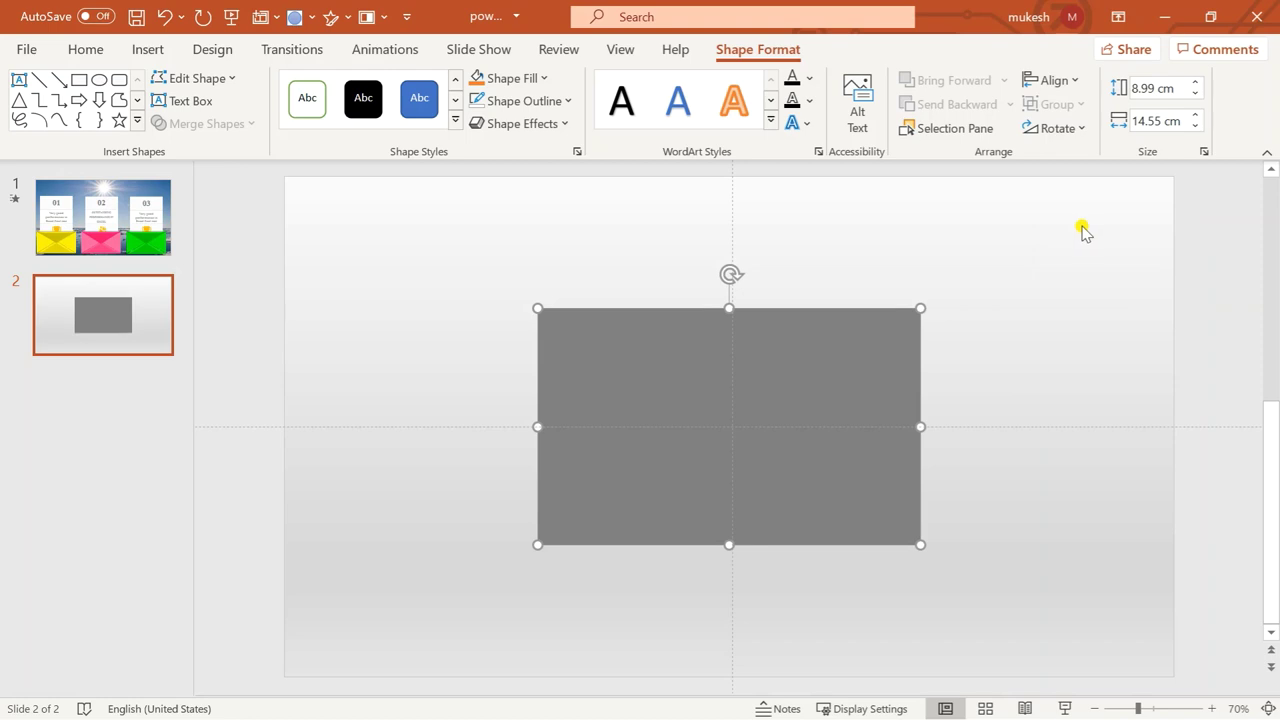
{"action": "left_click", "coordinate": [1030, 303]}
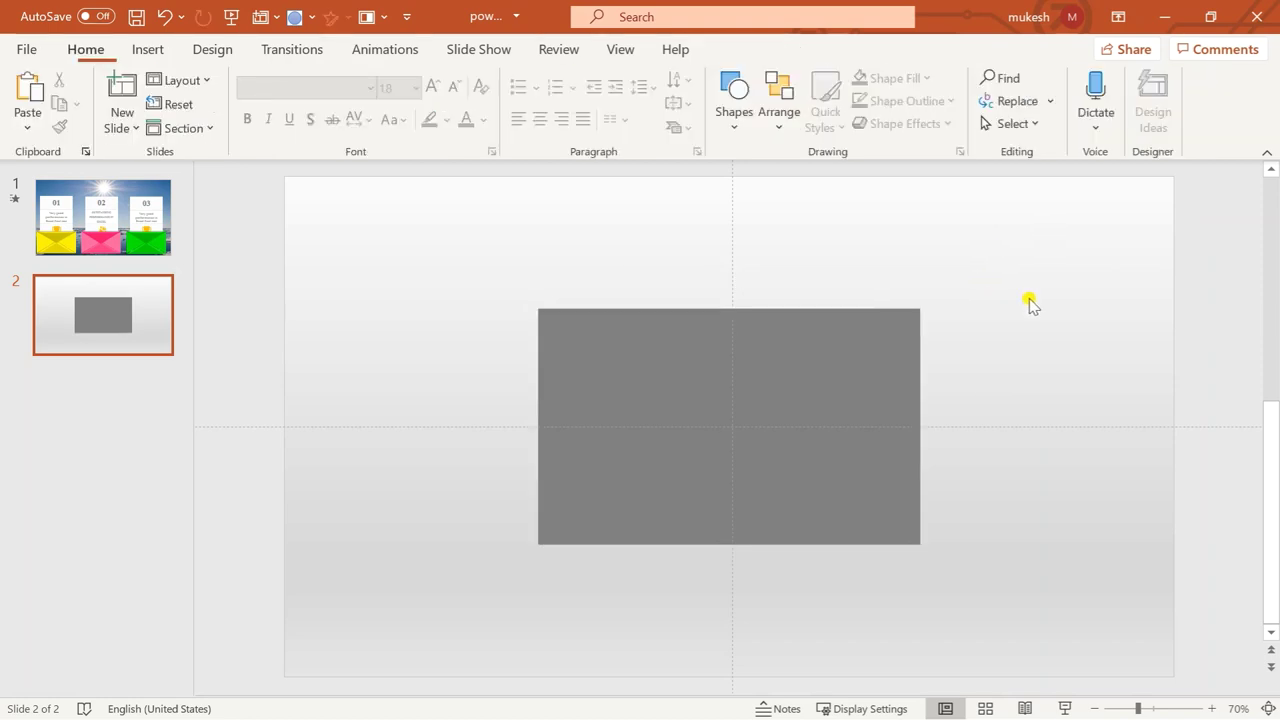
- Draw an outline-free blue isosceles triangle and rotate it 90° right to point right
{"action": "left_click", "coordinate": [779, 366]}
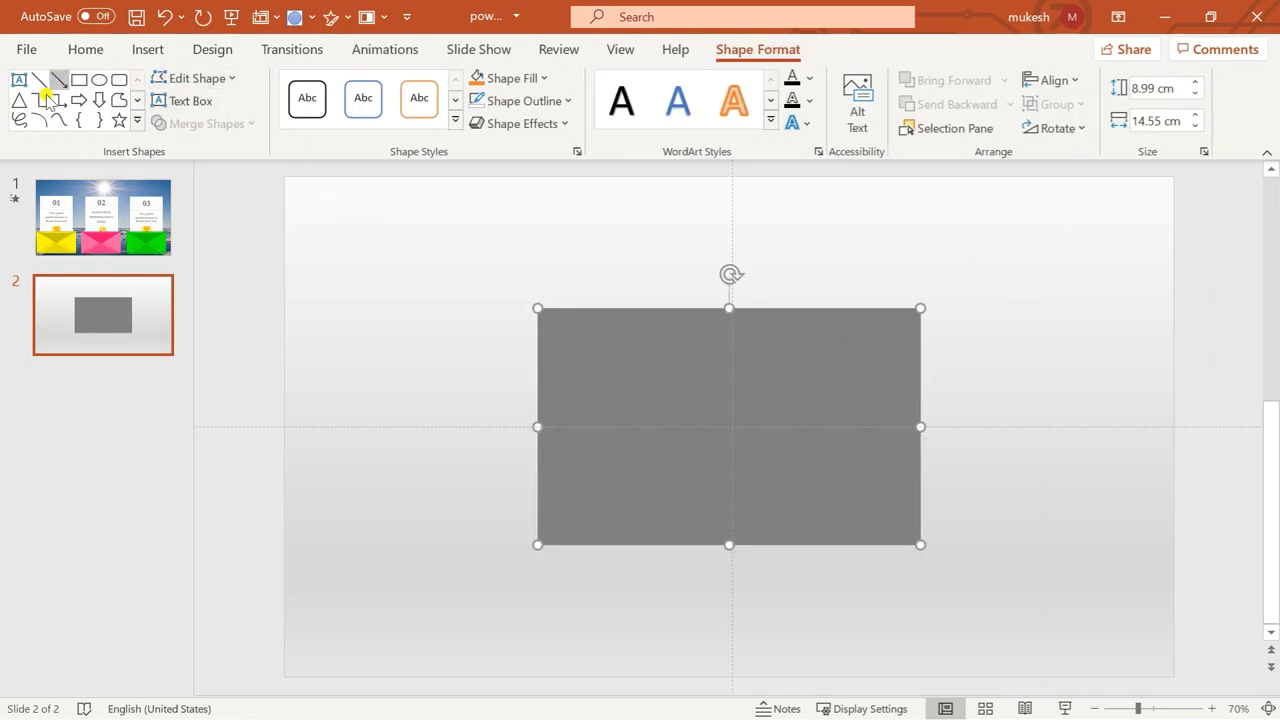
{"action": "left_click", "coordinate": [19, 100]}
{"action": "left_click_drag", "start_coordinate": [458, 310], "coordinate": [718, 552]}
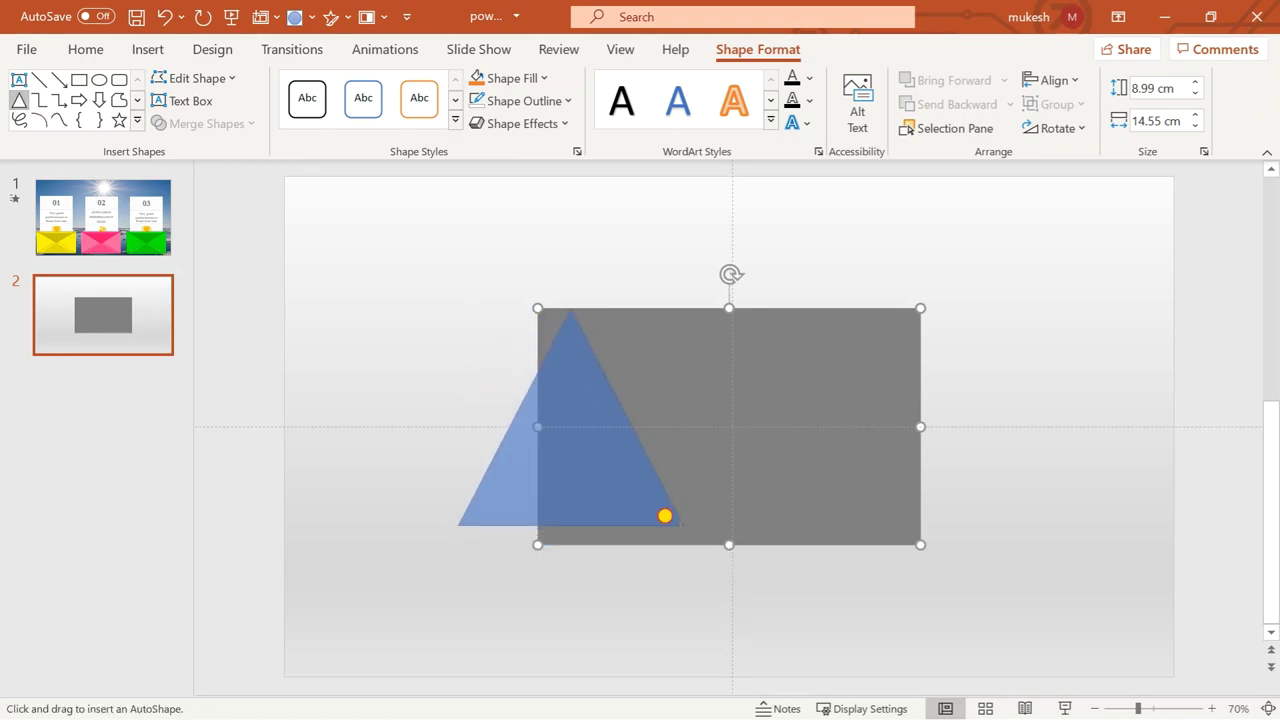
{"action": "left_click_drag", "start_coordinate": [718, 552], "coordinate": [667, 534]}
{"action": "left_click", "coordinate": [553, 103]}
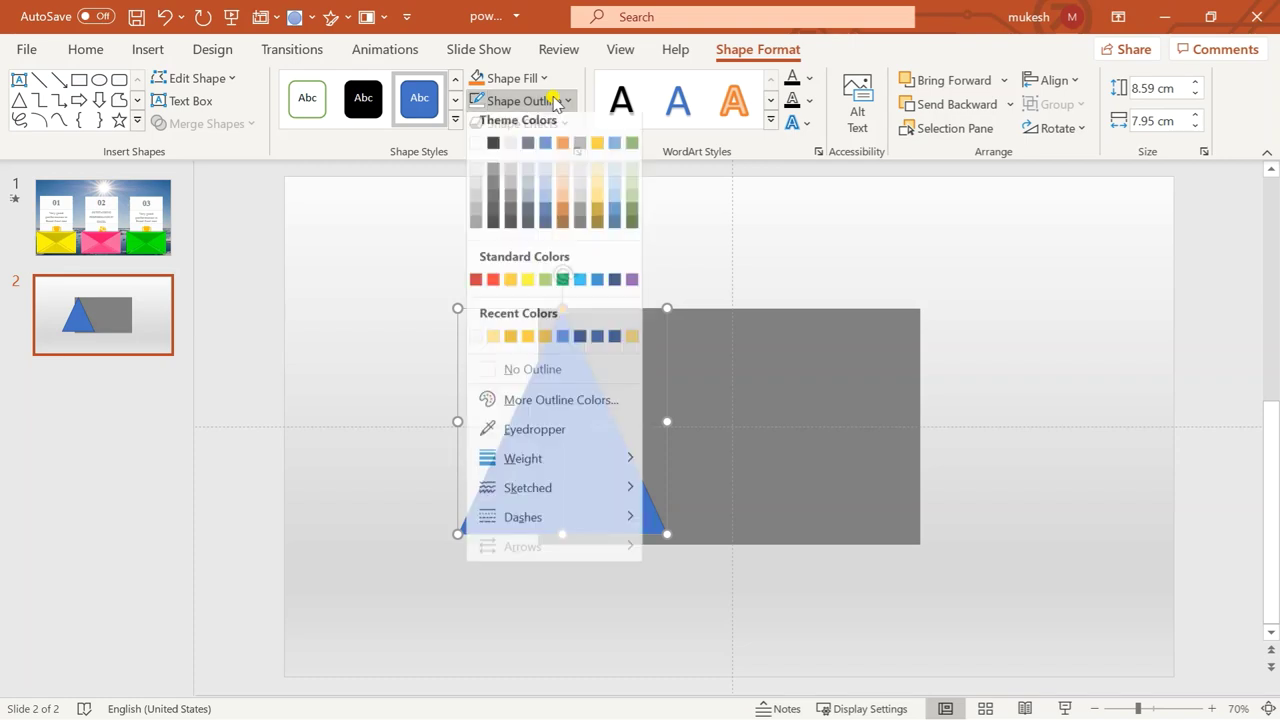
{"action": "left_click", "coordinate": [533, 373]}
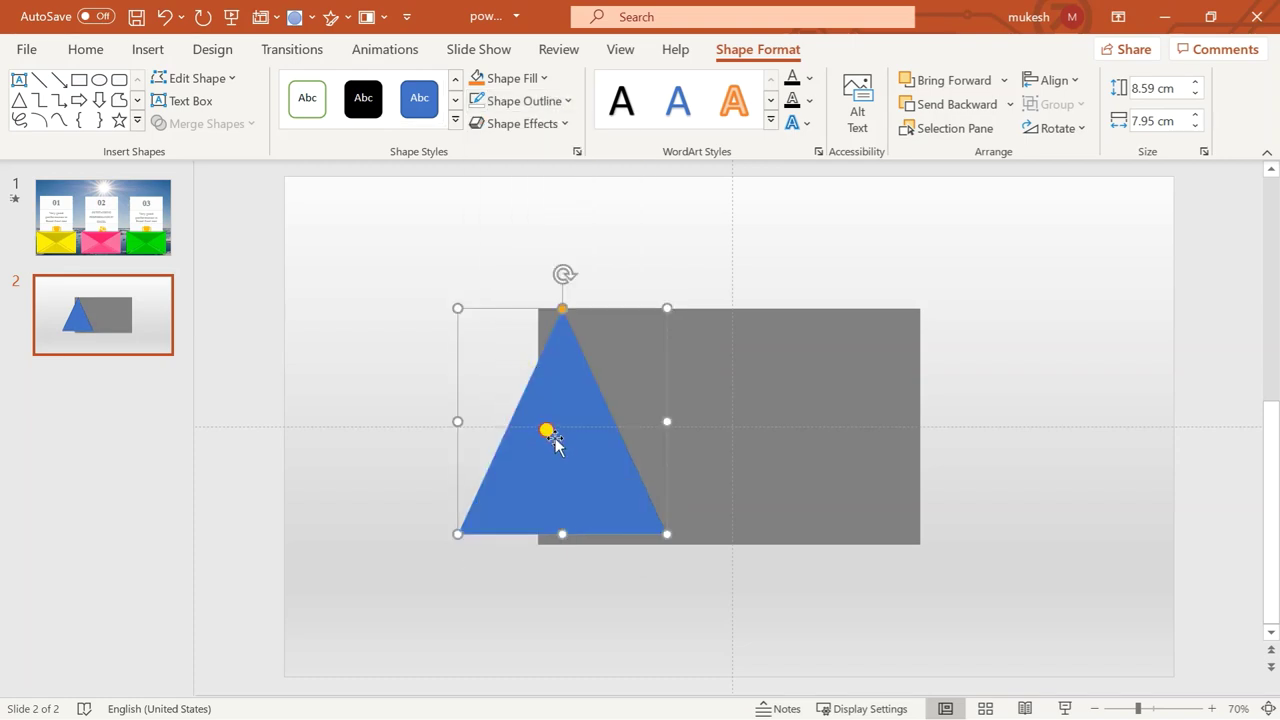
{"action": "left_click_drag", "start_coordinate": [554, 443], "coordinate": [633, 392]}
{"action": "left_click", "coordinate": [1085, 128]}
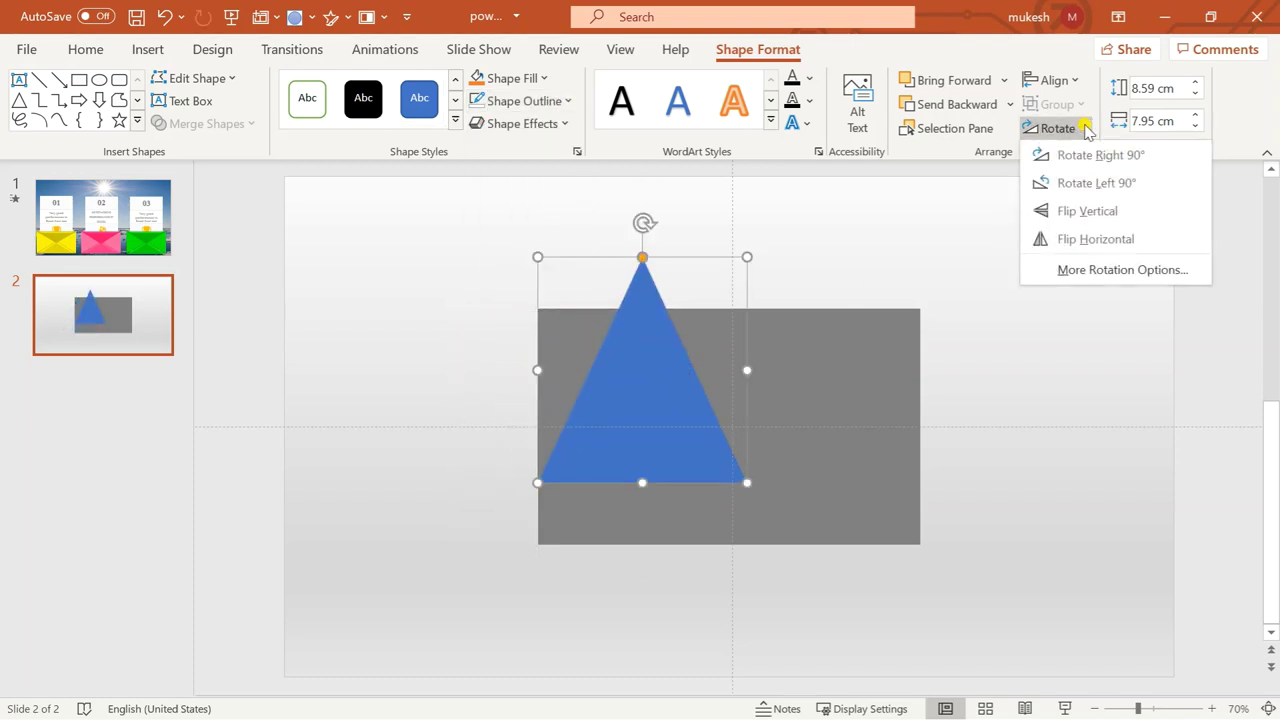
{"action": "left_click", "coordinate": [1086, 154]}
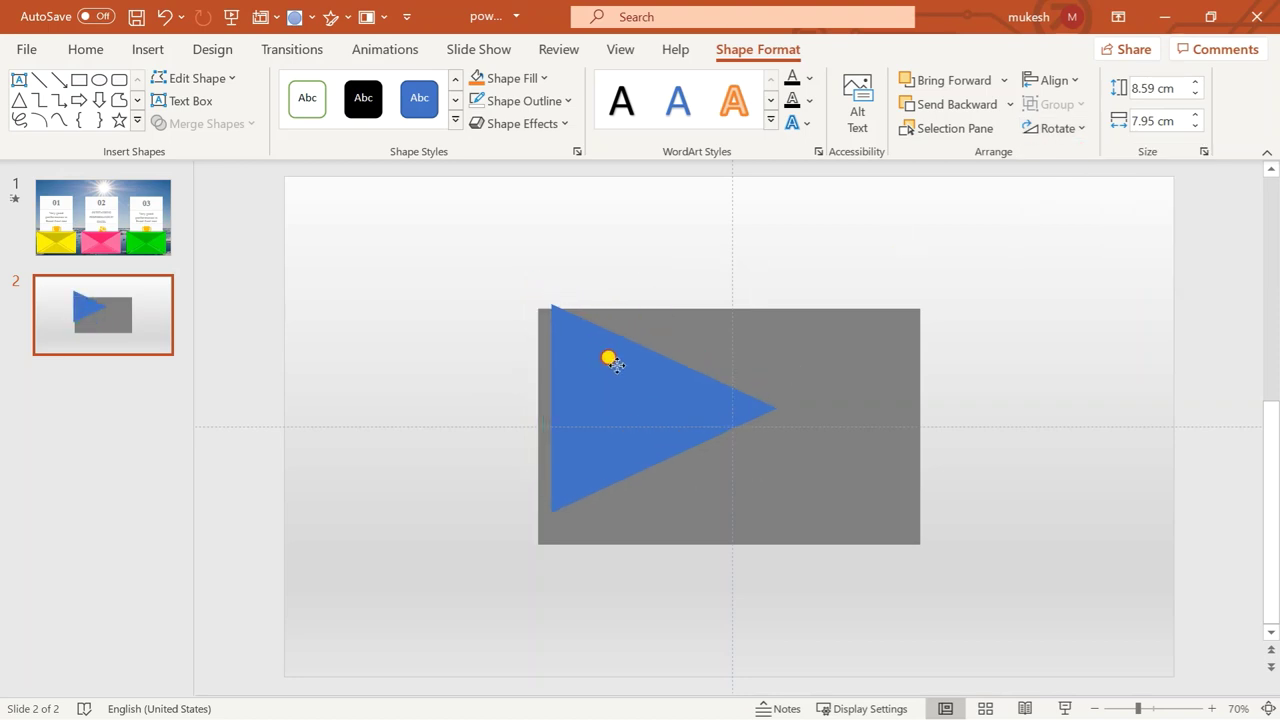
- Fit the triangle to the rectangle's left half, tip at the centre, and Ctrl-drag a copy
{"action": "left_click_drag", "start_coordinate": [593, 328], "coordinate": [597, 363]}
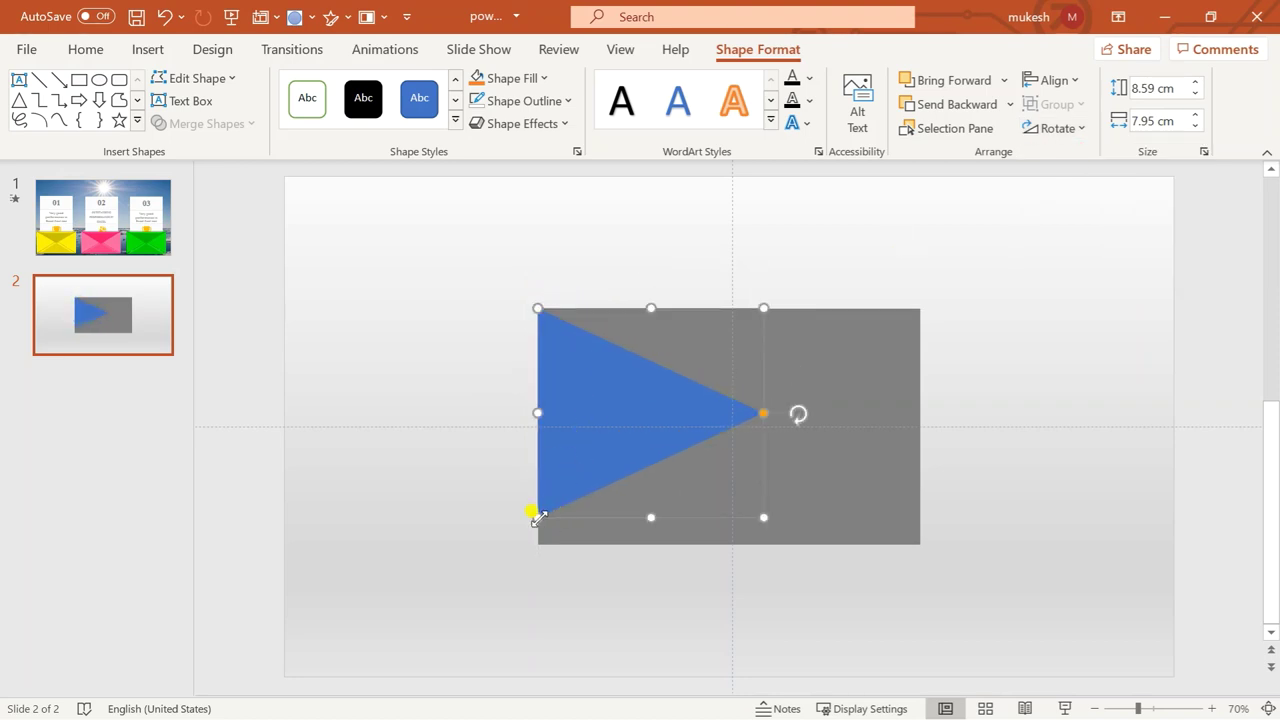
{"action": "left_click_drag", "start_coordinate": [538, 517], "coordinate": [538, 544]}
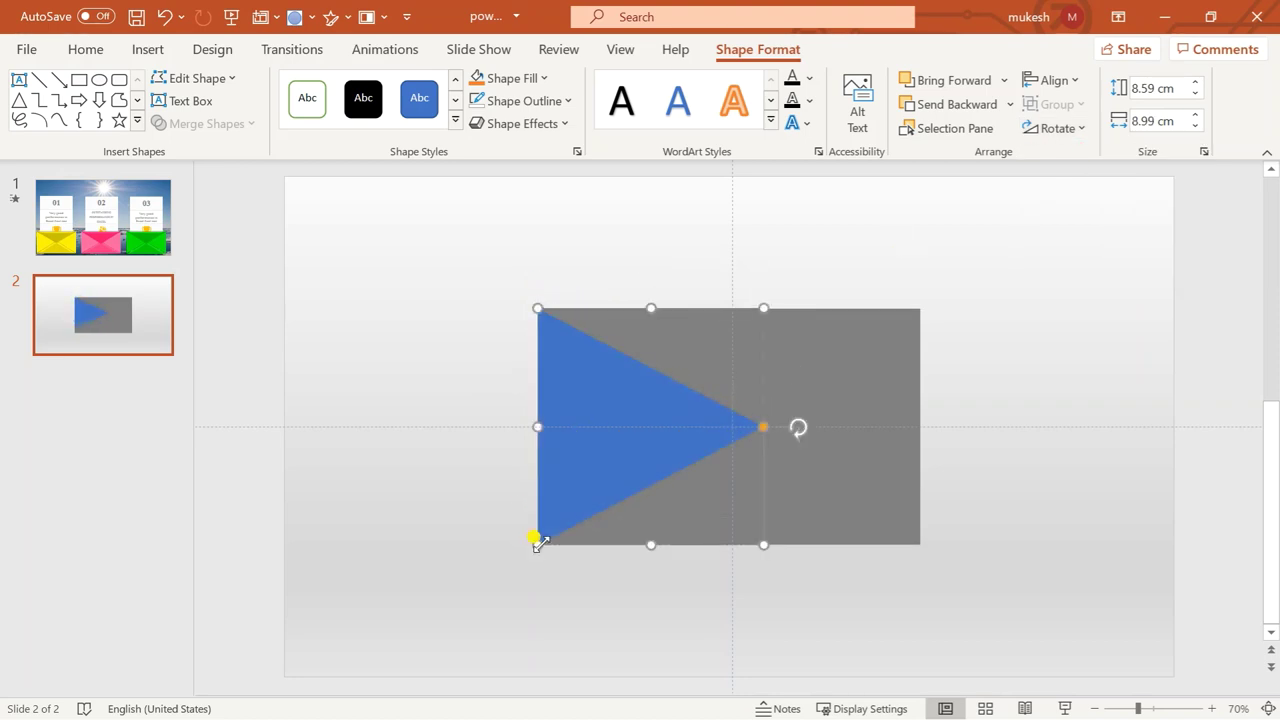
{"action": "left_click_drag", "start_coordinate": [762, 540], "coordinate": [730, 546]}
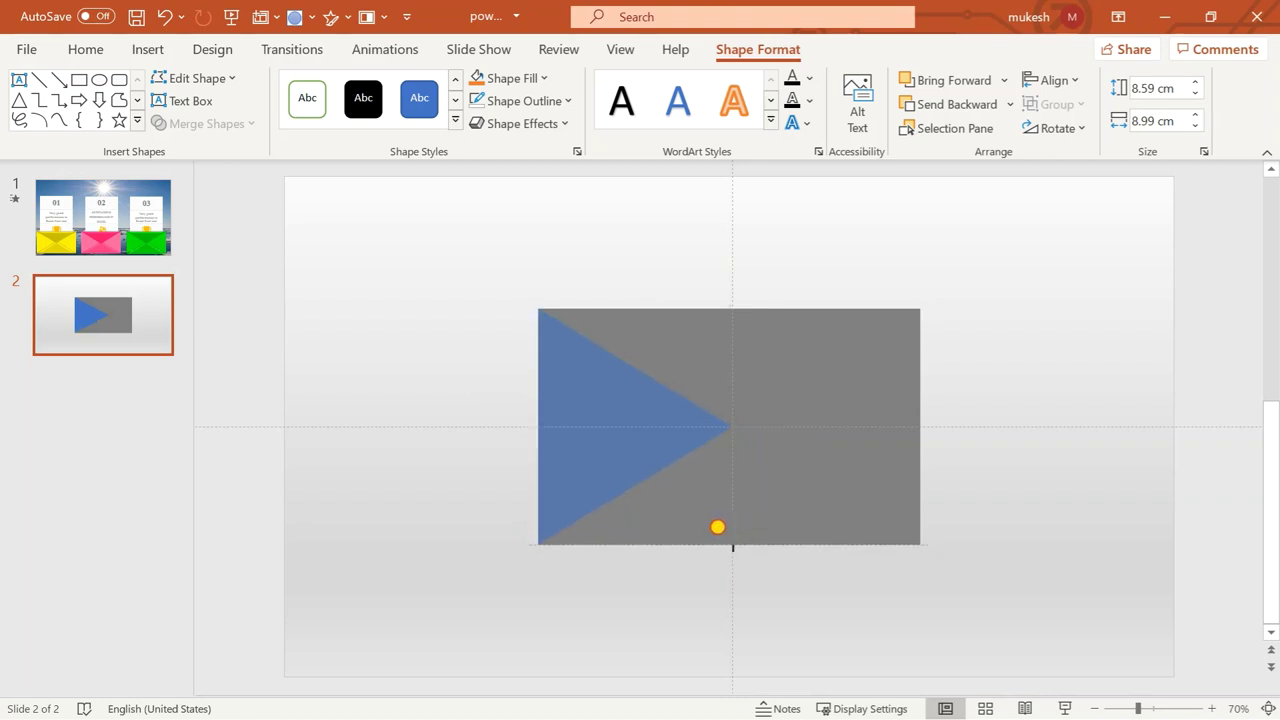
{"action": "left_click_drag", "start_coordinate": [733, 546], "coordinate": [732, 544]}
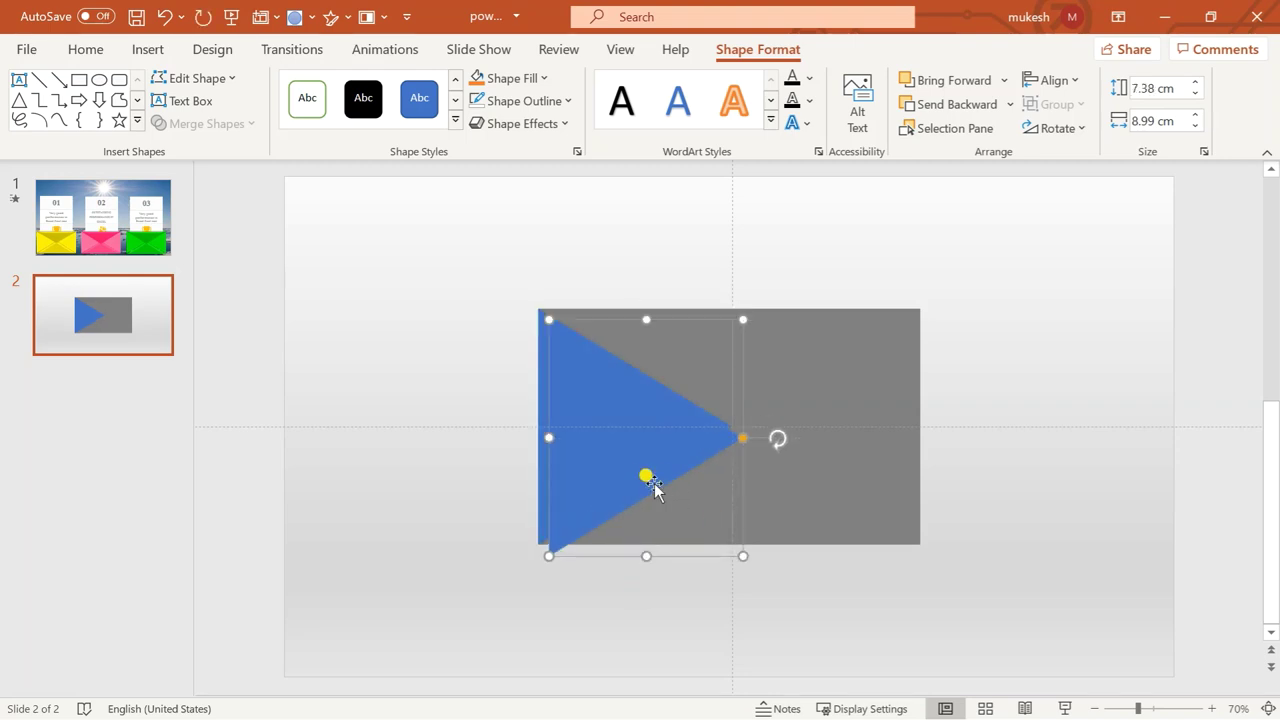
{"action": "left_click_drag", "start_coordinate": [646, 474], "coordinate": [777, 466]}
- Flip the triangle copy horizontally and move it toward the rectangle's right half
{"action": "left_click", "coordinate": [1058, 128]}
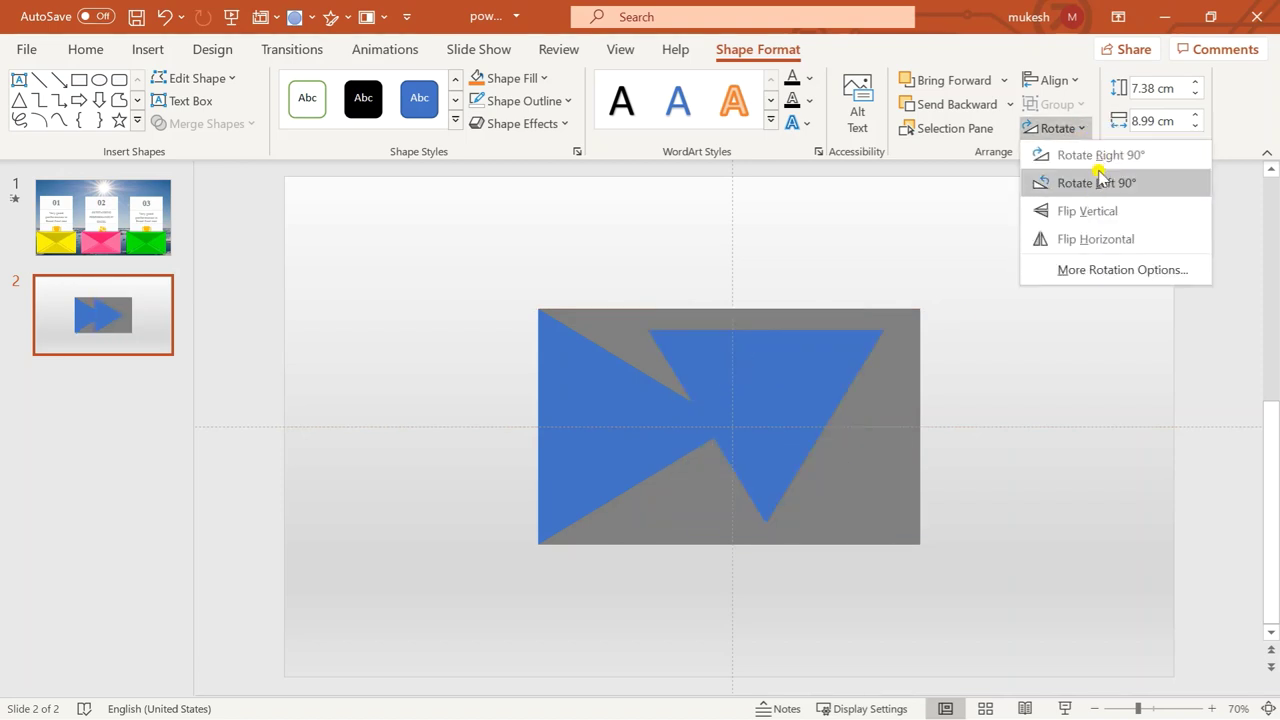
{"action": "left_click", "coordinate": [1096, 240]}
{"action": "left_click_drag", "start_coordinate": [800, 400], "coordinate": [1015, 405]}
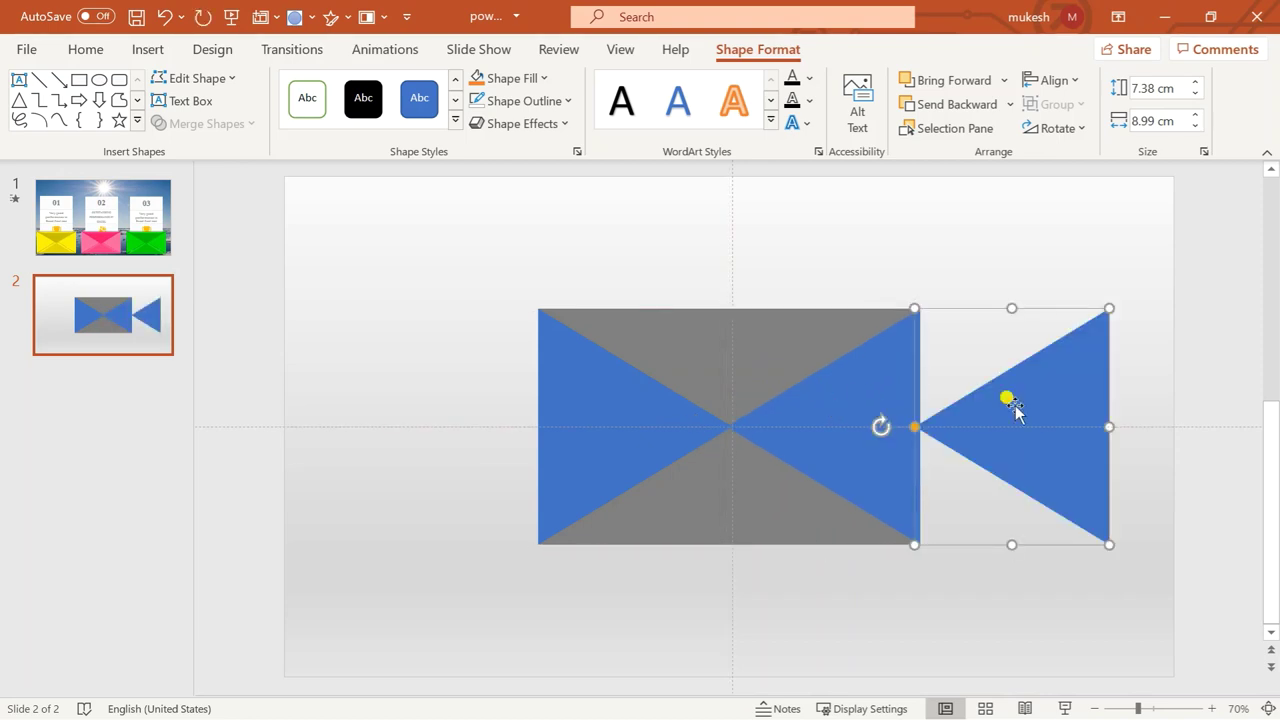
- Rotate a triangle to point up and stretch it across the rectangle's full width, tip at centre
{"action": "left_click", "coordinate": [1068, 128]}
{"action": "left_click", "coordinate": [1090, 157]}
{"action": "left_click", "coordinate": [1092, 157]}
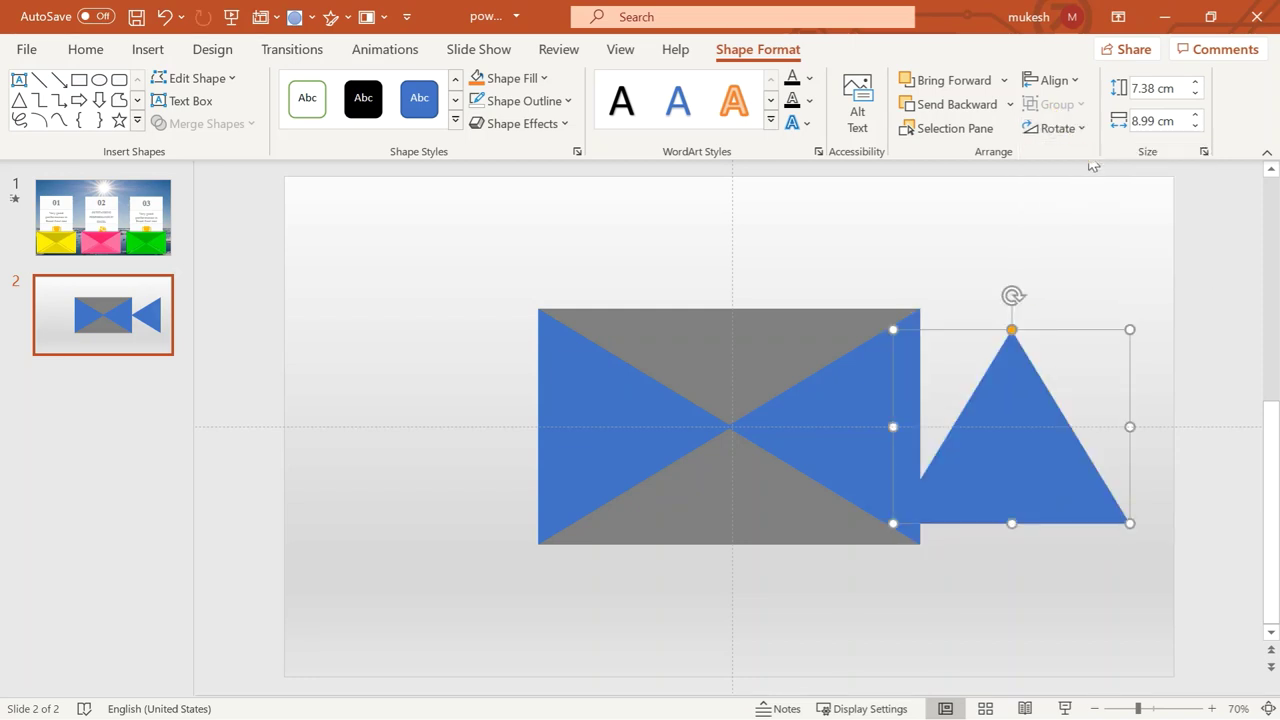
{"action": "mouse_move", "coordinate": [1000, 449]}
{"action": "left_mouse_down"}
{"action": "mouse_move", "coordinate": [737, 443]}
{"action": "mouse_move", "coordinate": [729, 485]}
{"action": "left_mouse_up"}
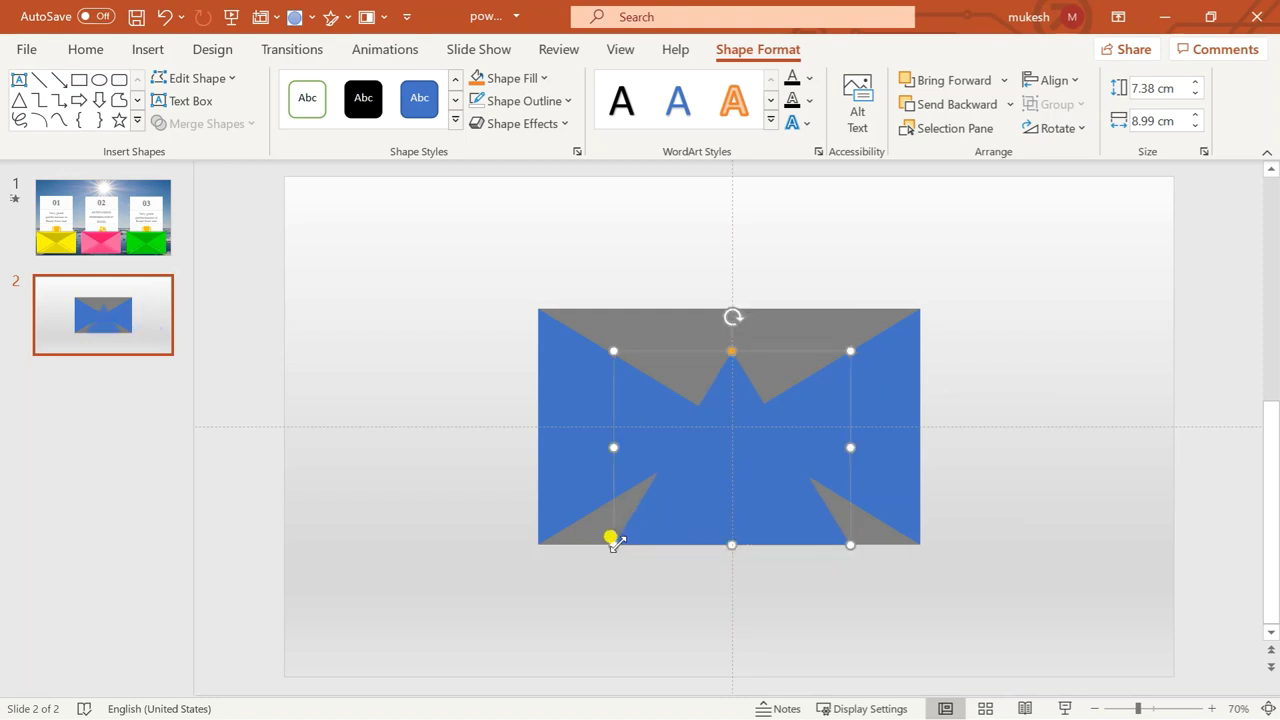
{"action": "left_click_drag", "start_coordinate": [613, 545], "coordinate": [539, 546]}
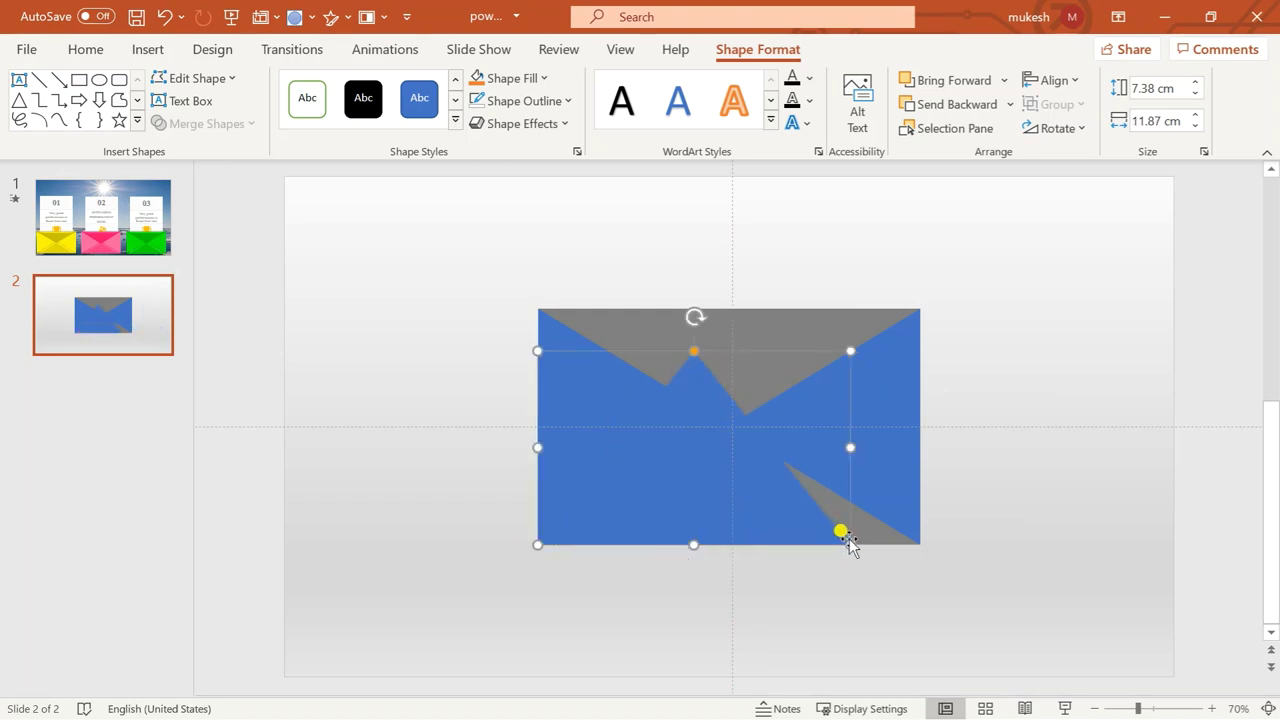
{"action": "left_click_drag", "start_coordinate": [850, 545], "coordinate": [920, 543]}
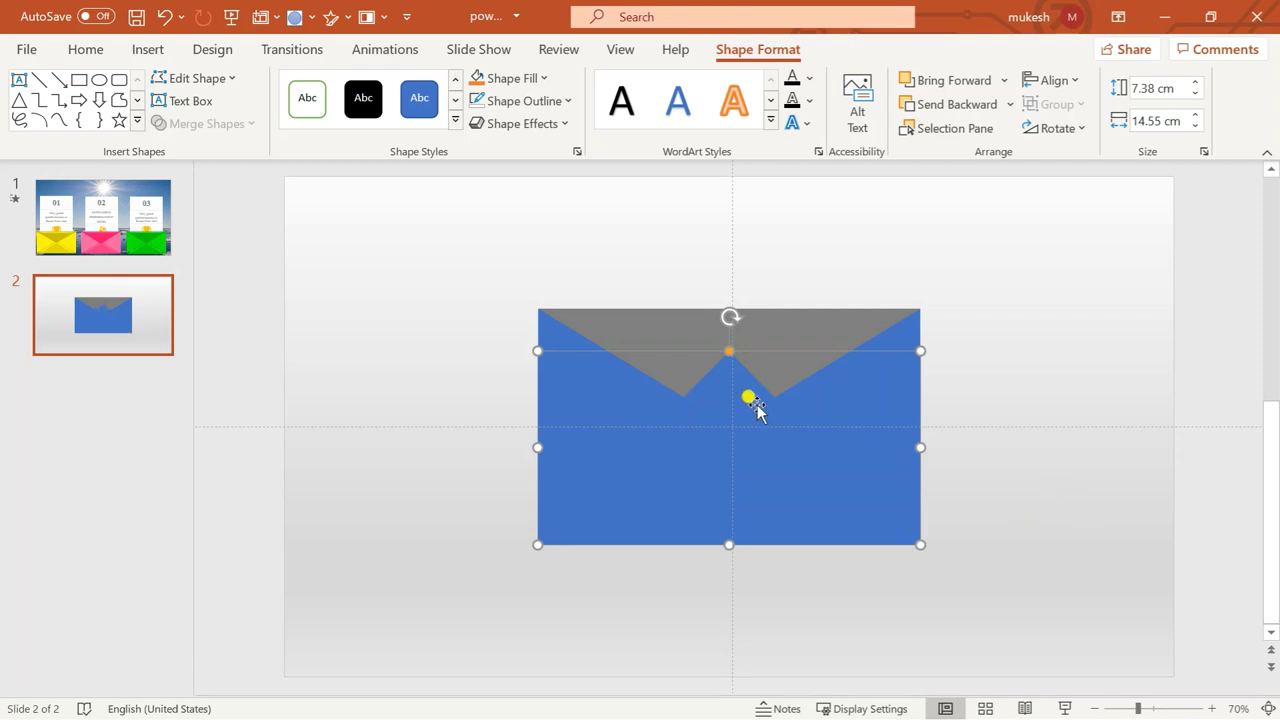
{"action": "left_click_drag", "start_coordinate": [920, 350], "coordinate": [928, 402]}
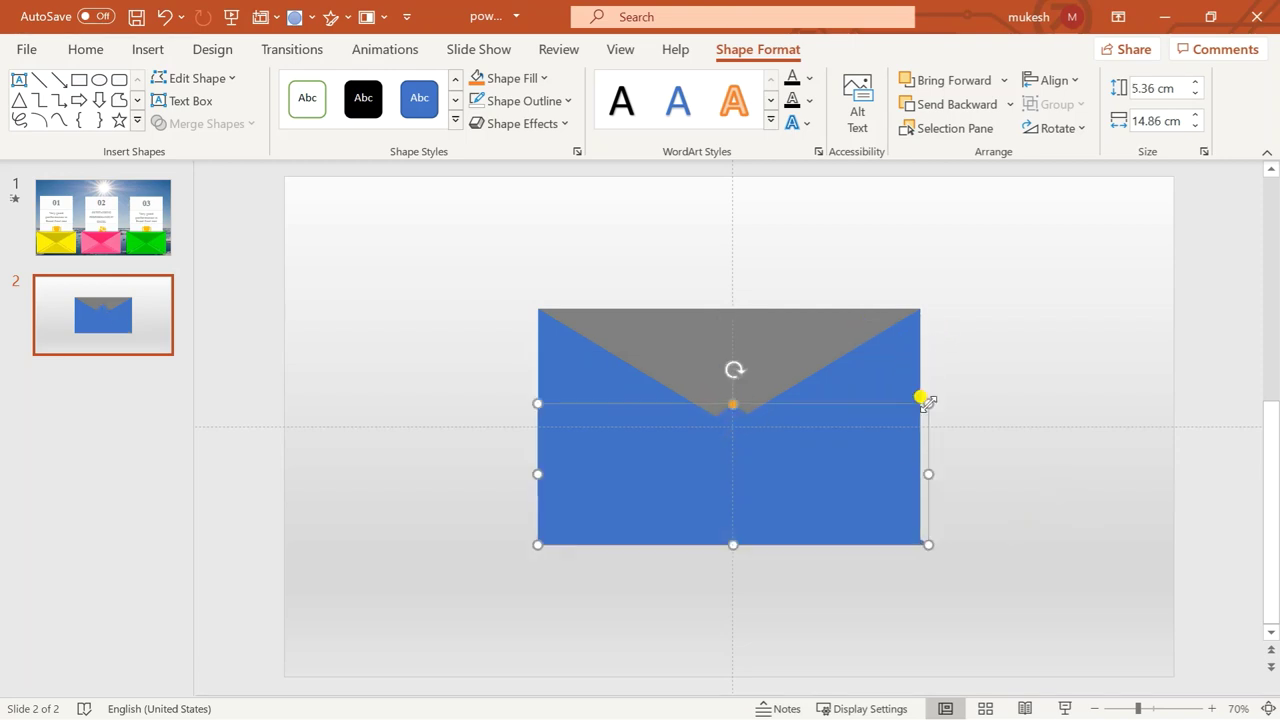
{"action": "left_click", "coordinate": [1012, 397]}
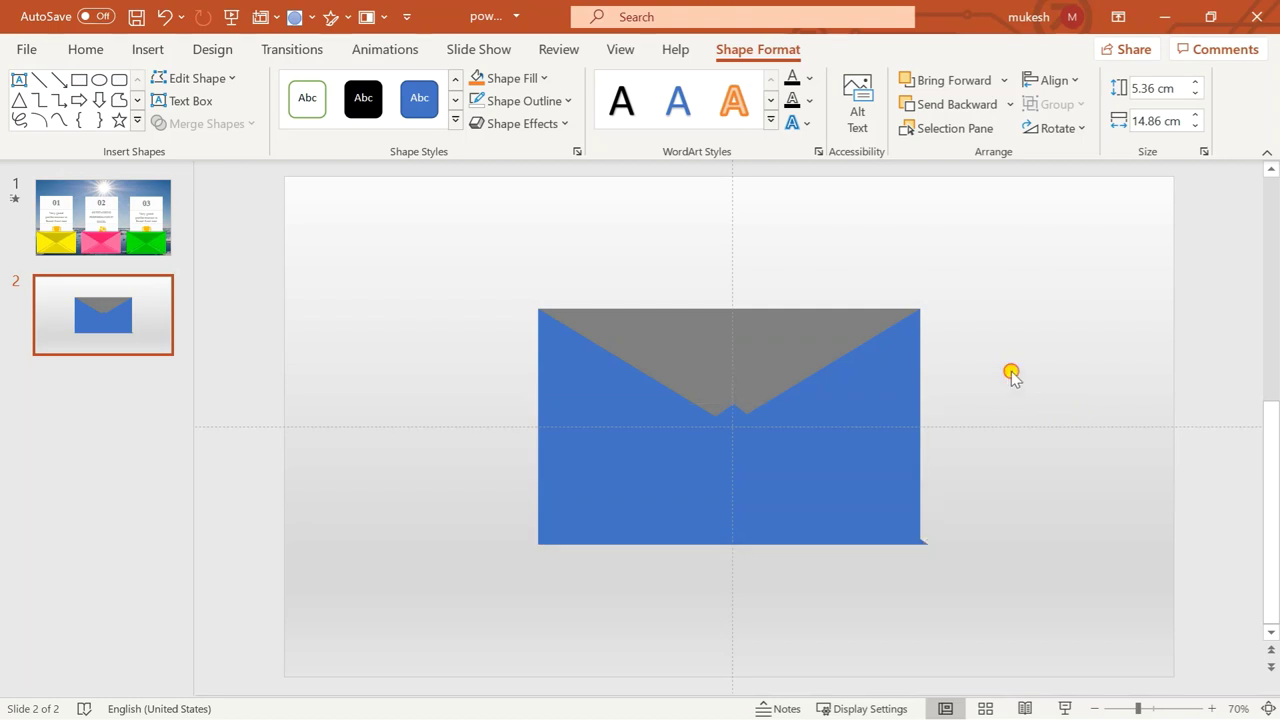
- Recolour the lower triangle to darker blue #3864B2 via More Fill Colors, then make an offset copy
{"action": "left_click", "coordinate": [773, 488]}
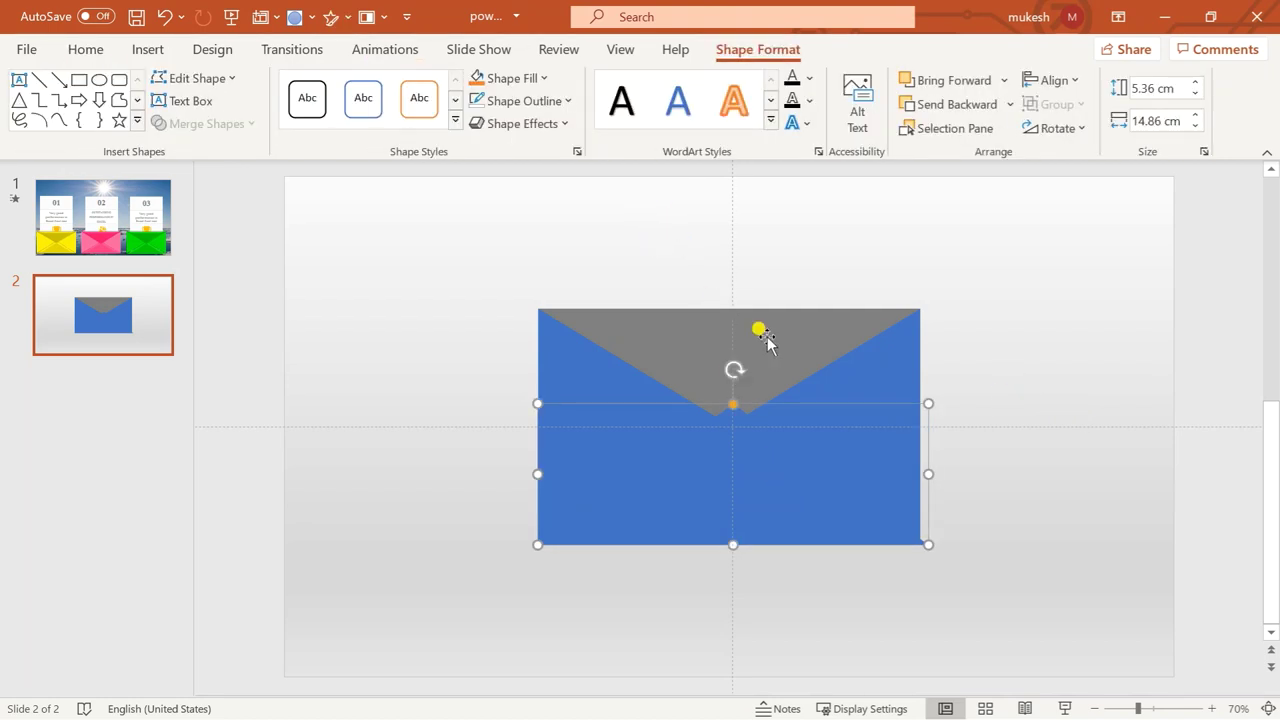
{"action": "left_click", "coordinate": [547, 79]}
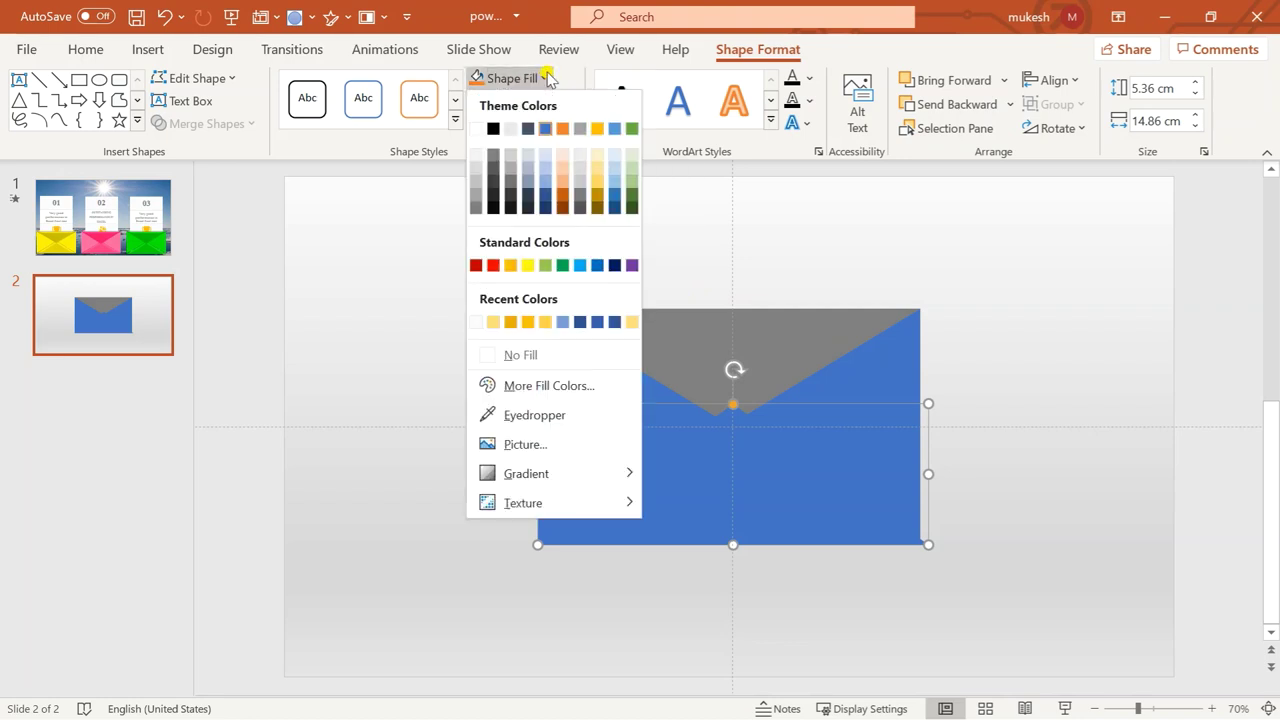
{"action": "left_click", "coordinate": [571, 387]}
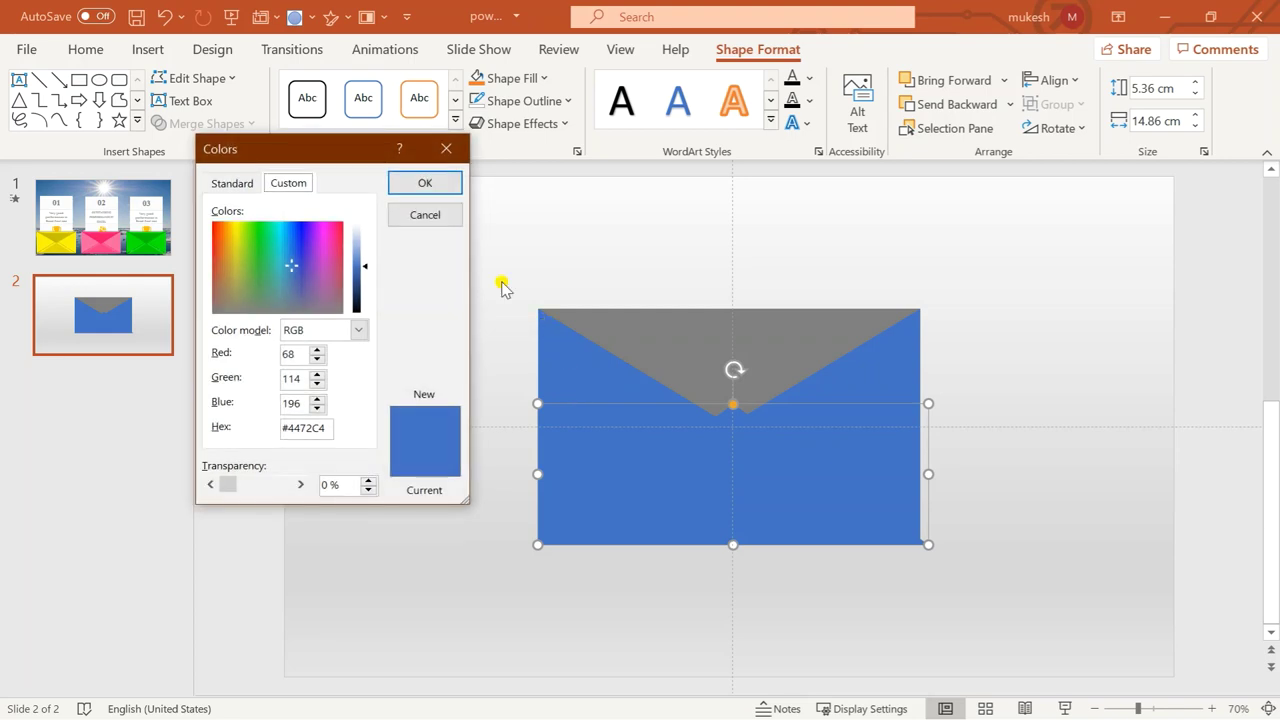
{"action": "left_click_drag", "start_coordinate": [365, 267], "coordinate": [367, 271]}
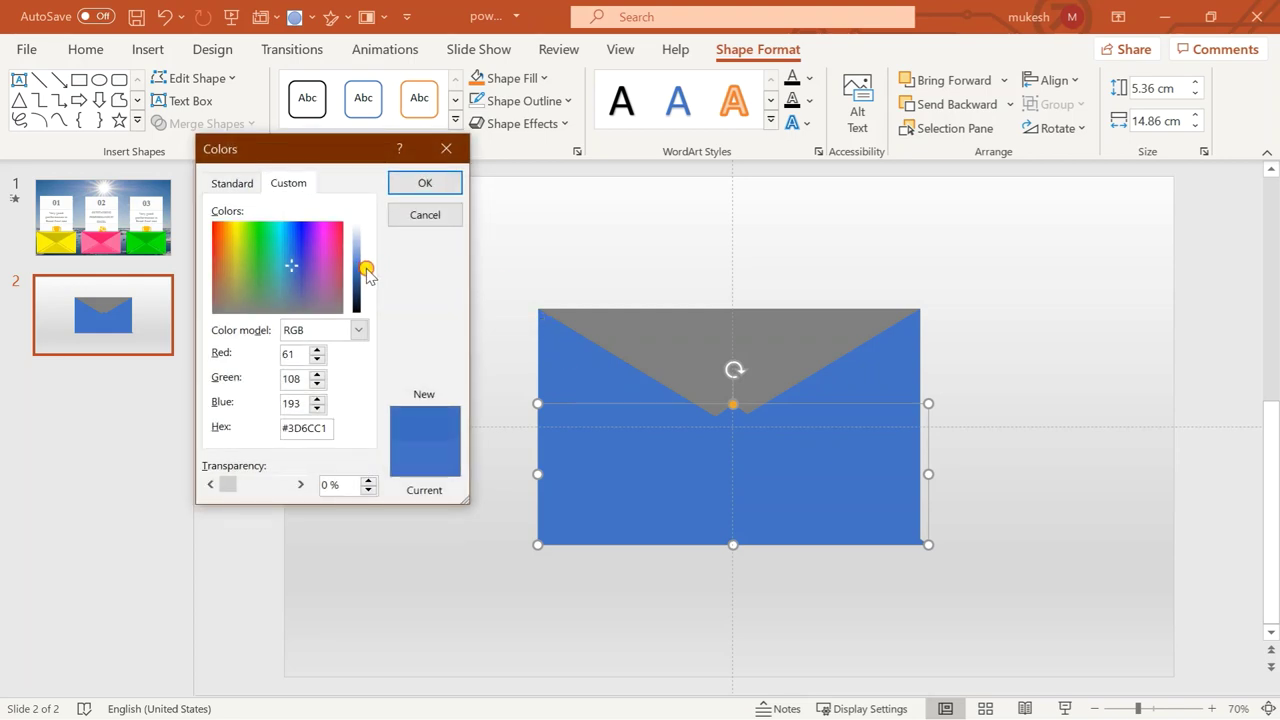
{"action": "left_click", "coordinate": [432, 183]}
{"action": "left_click", "coordinate": [989, 407]}
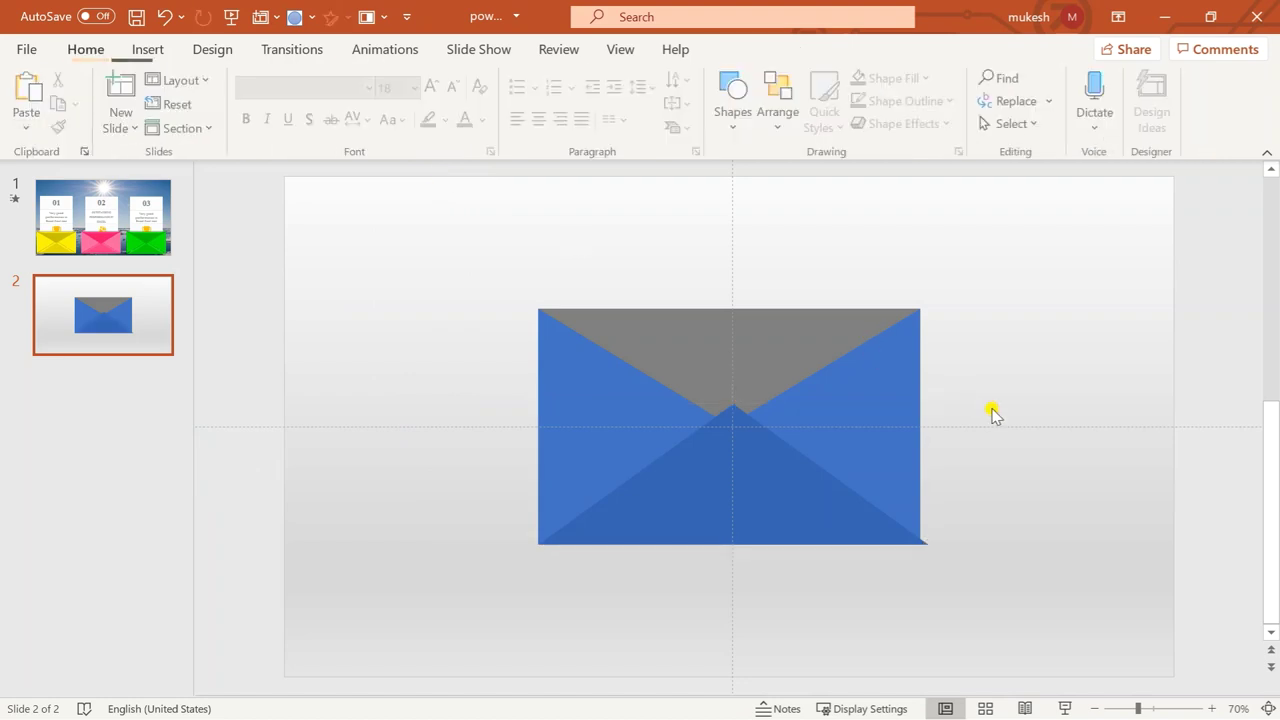
{"action": "left_click", "coordinate": [779, 445]}
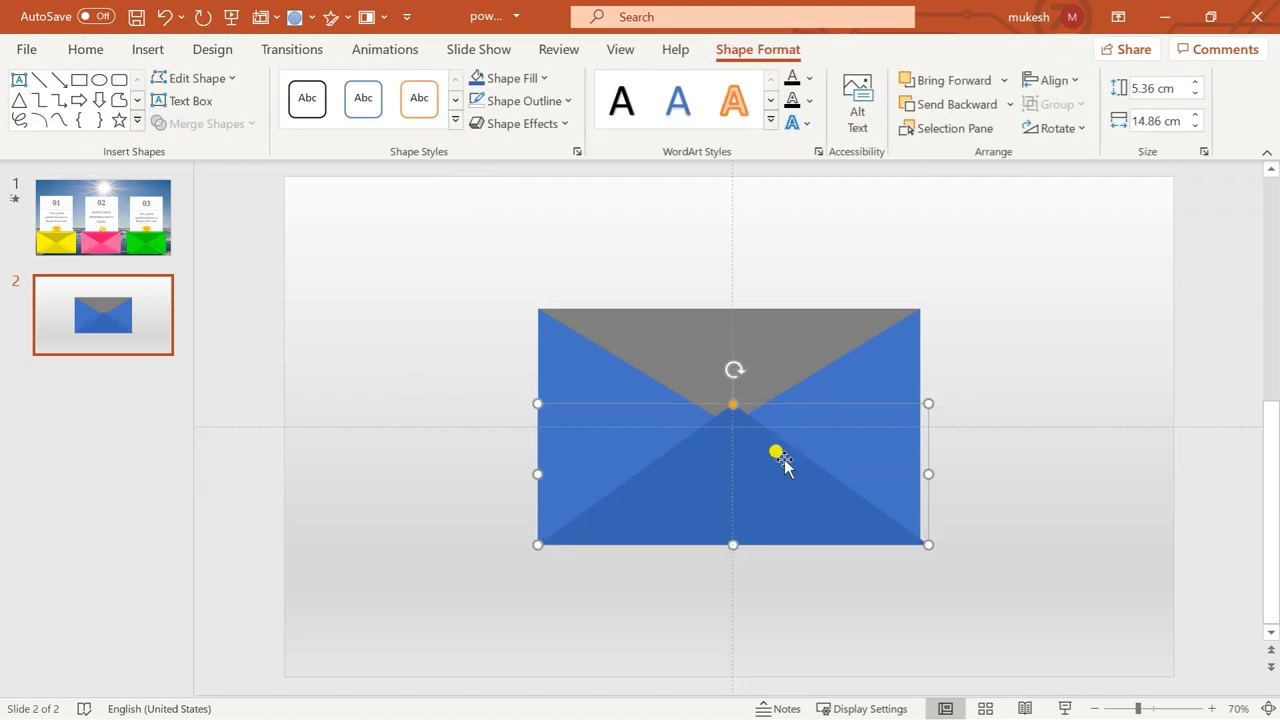
{"action": "left_click_drag", "start_coordinate": [787, 467], "coordinate": [798, 478]}
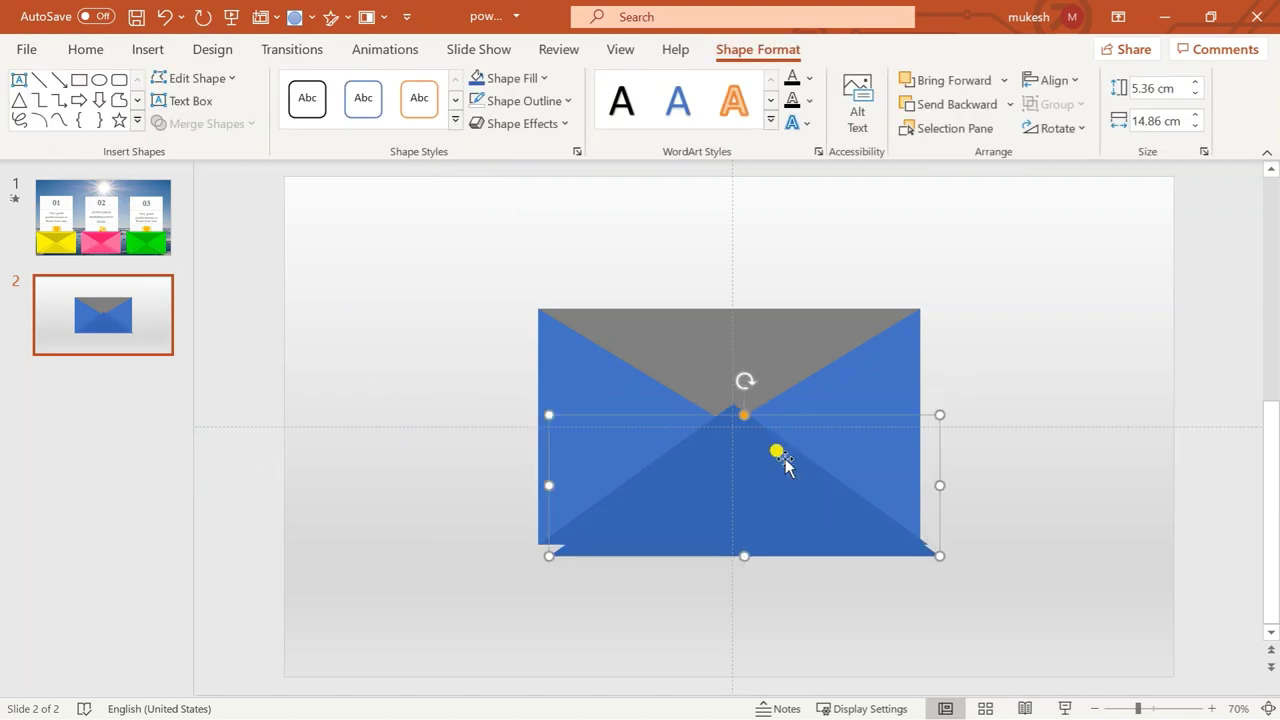
- Flip a triangle copy vertically, try it at the envelope top, then delete the misplaced copy
{"action": "left_click", "coordinate": [1058, 128]}
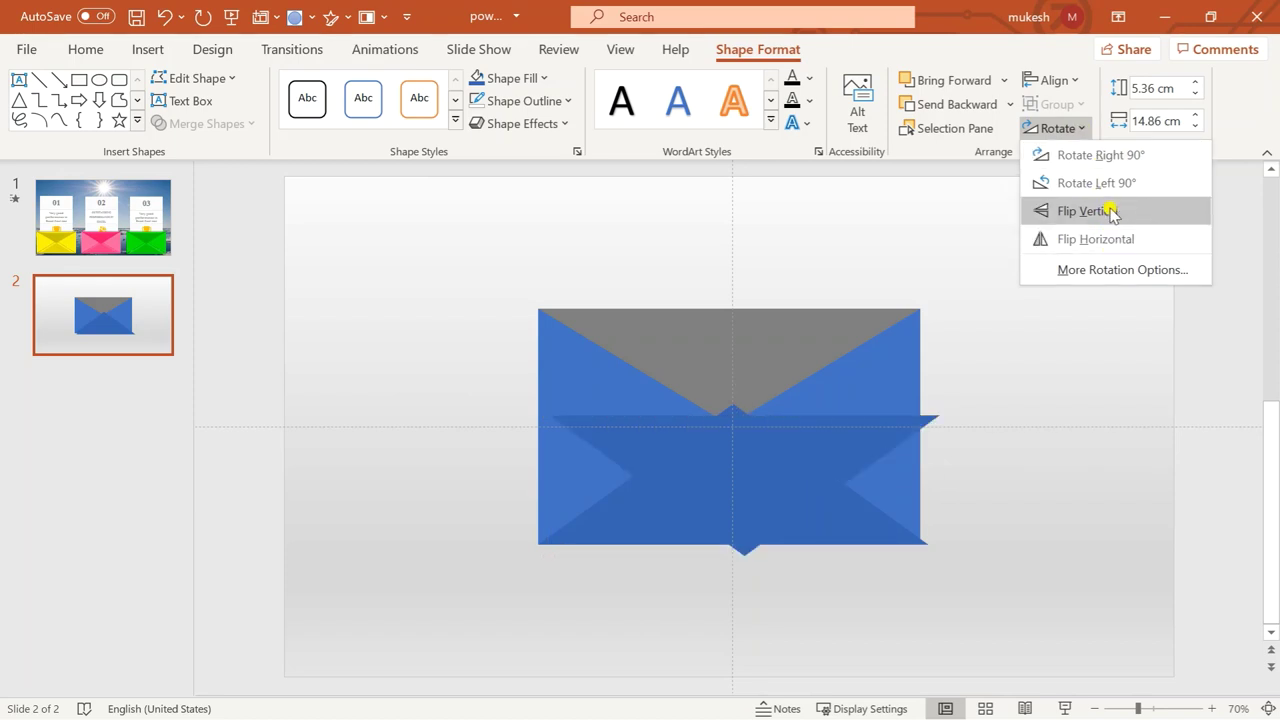
{"action": "left_click", "coordinate": [1085, 211]}
{"action": "left_click_drag", "start_coordinate": [811, 449], "coordinate": [762, 376]}
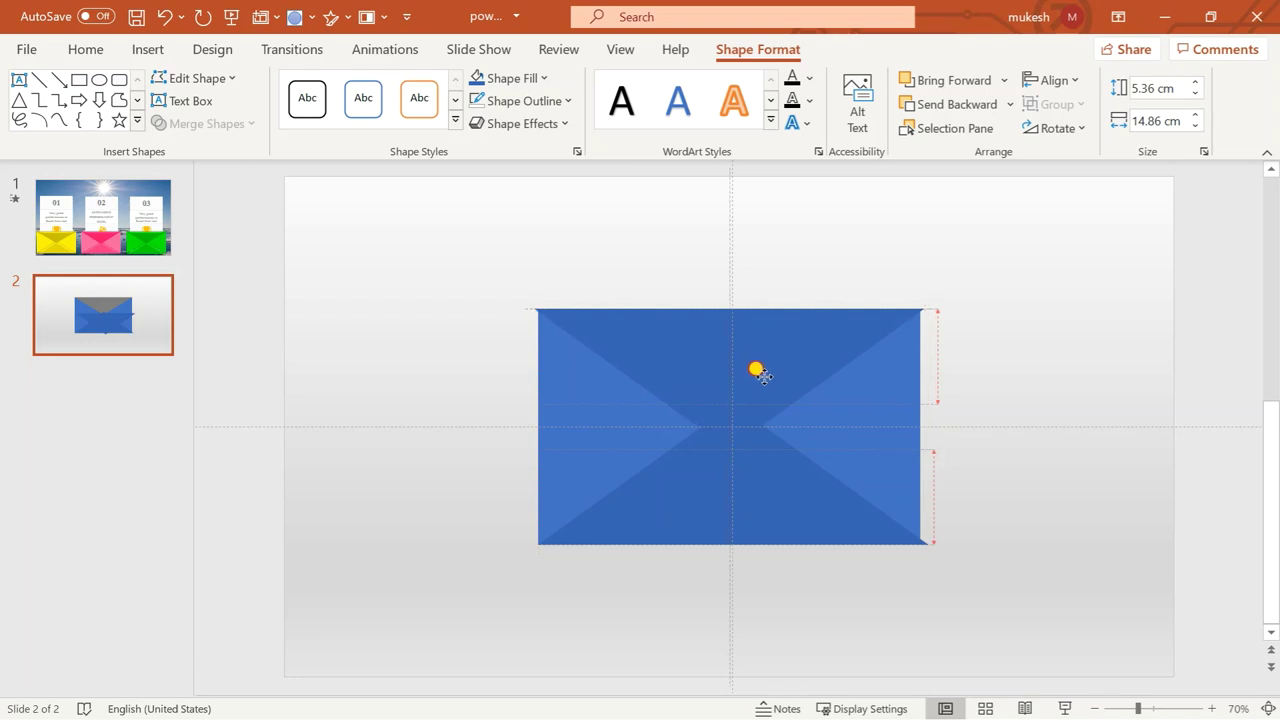
{"action": "left_click_drag", "start_coordinate": [760, 373], "coordinate": [761, 374]}
{"action": "left_click_drag", "start_coordinate": [762, 372], "coordinate": [759, 376]}
{"action": "mouse_move", "coordinate": [760, 378]}
{"action": "left_mouse_down"}
{"action": "mouse_move", "coordinate": [500, 403]}
{"action": "mouse_move", "coordinate": [480, 420]}
{"action": "left_mouse_up"}
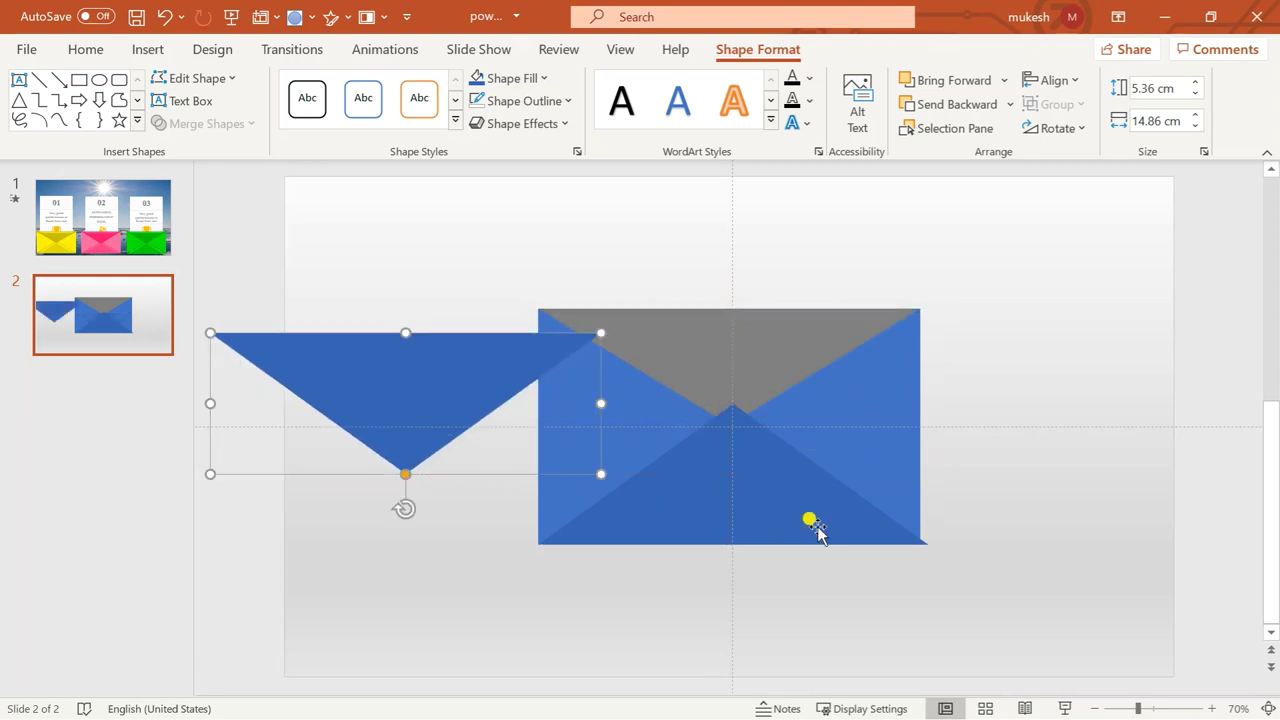
{"action": "left_click", "coordinate": [790, 508]}
{"action": "left_click", "coordinate": [414, 389]}
{"action": "key", "text": "Delete"}
- Flip the inner triangle vertically and place it over the envelope's grey top as the flap
{"action": "left_click", "coordinate": [829, 497]}
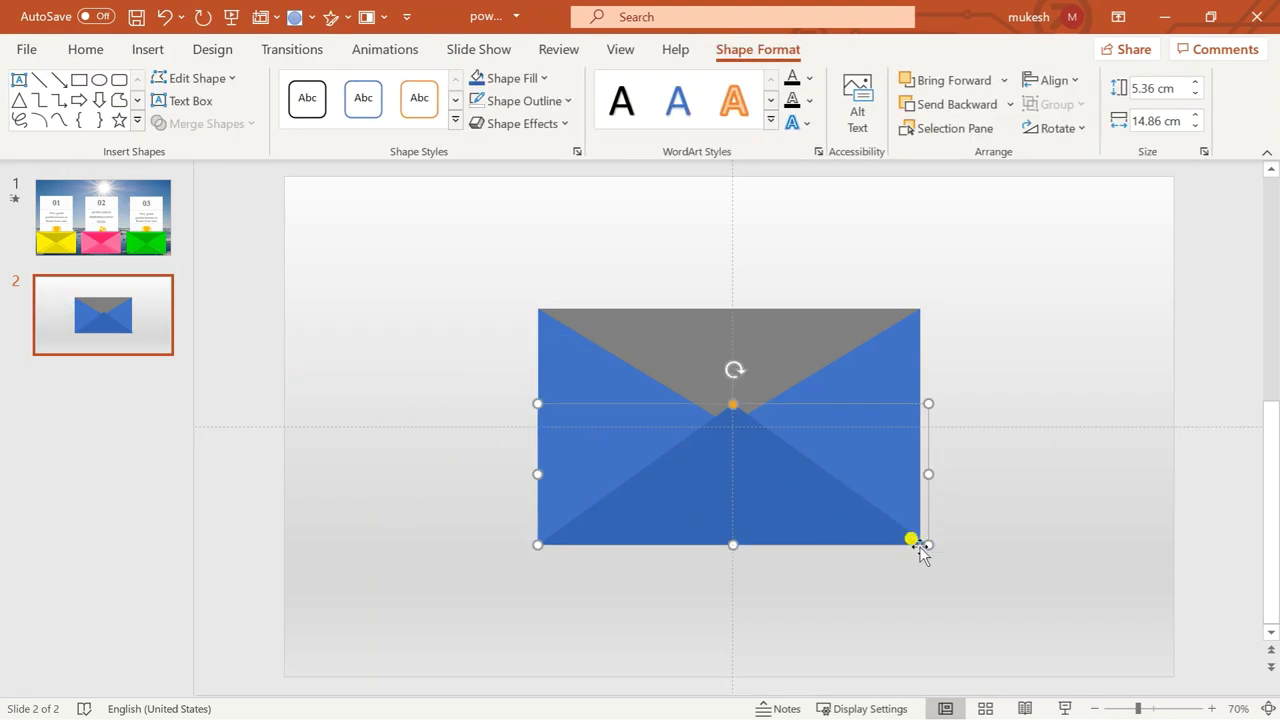
{"action": "left_click", "coordinate": [1008, 566]}
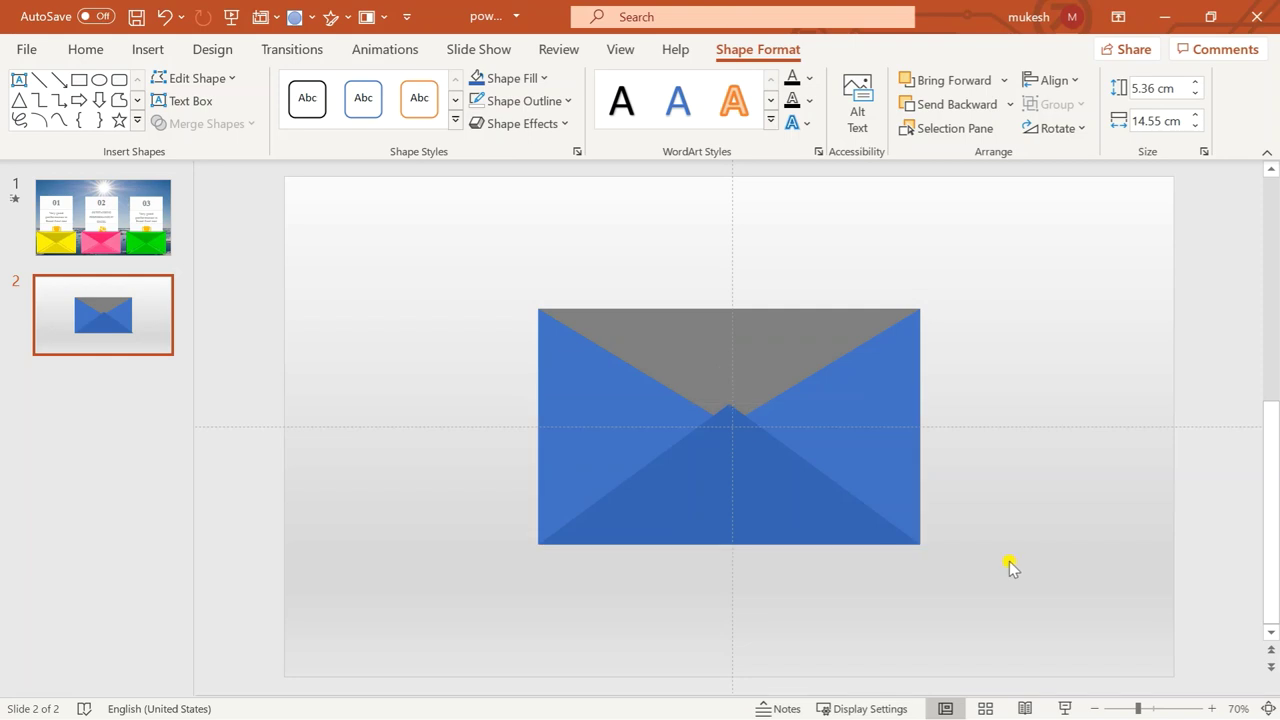
{"action": "left_click", "coordinate": [775, 490]}
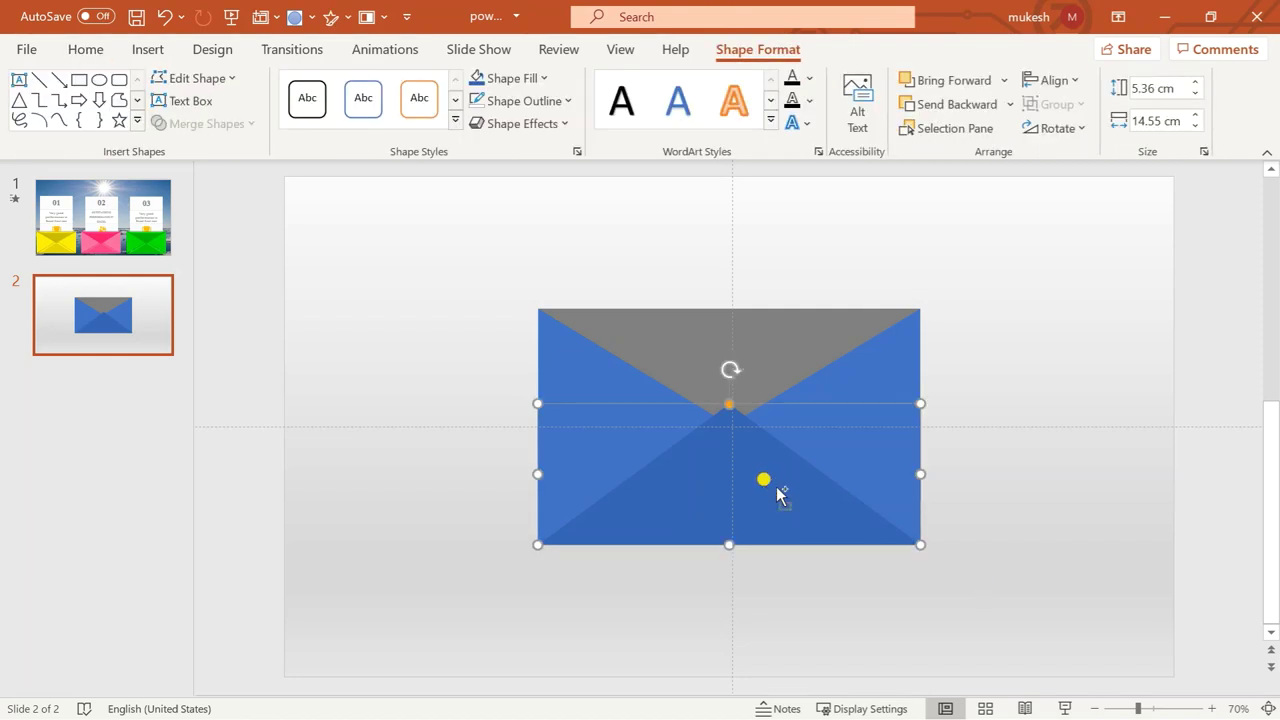
{"action": "left_click", "coordinate": [1057, 128]}
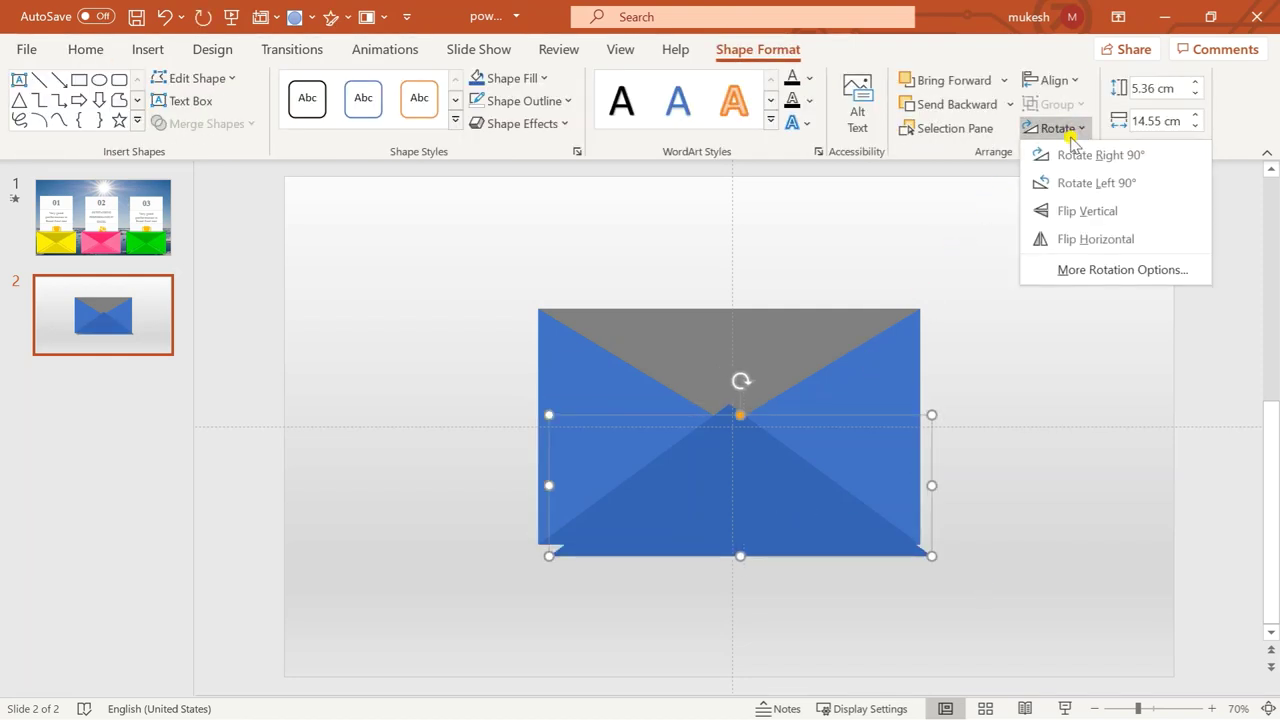
{"action": "left_click", "coordinate": [1066, 211]}
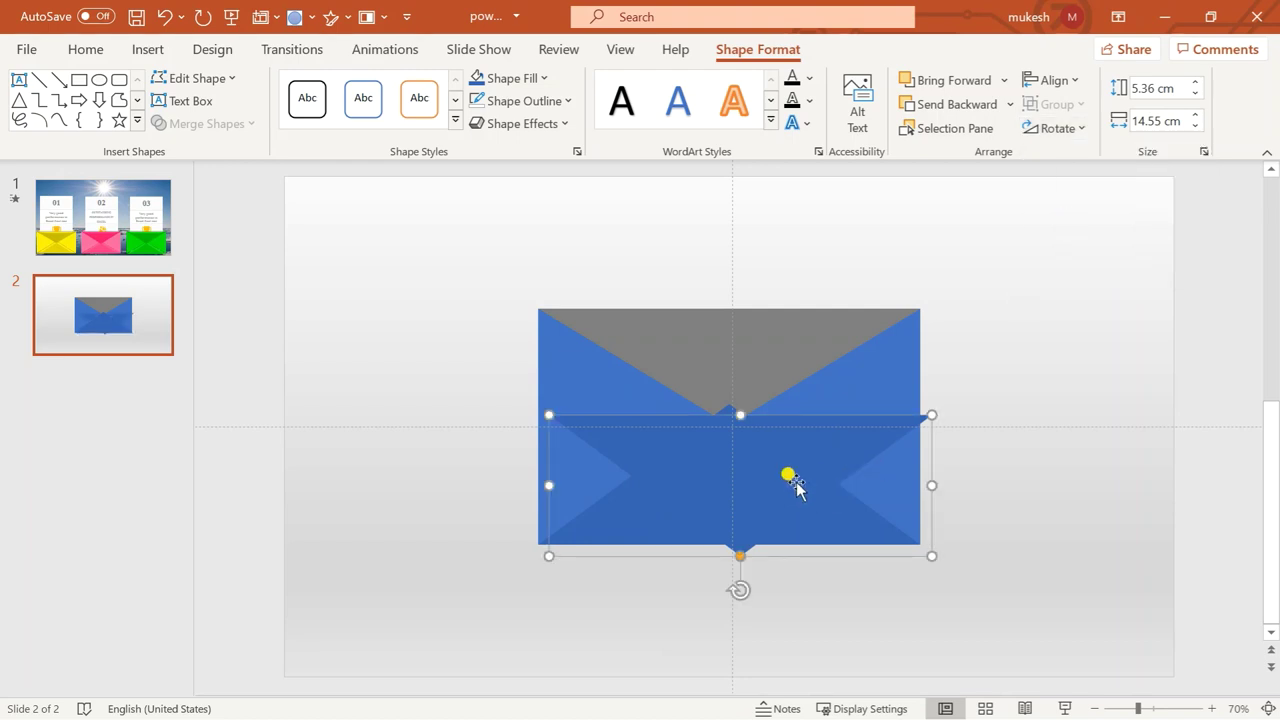
{"action": "left_click_drag", "start_coordinate": [791, 477], "coordinate": [782, 372]}
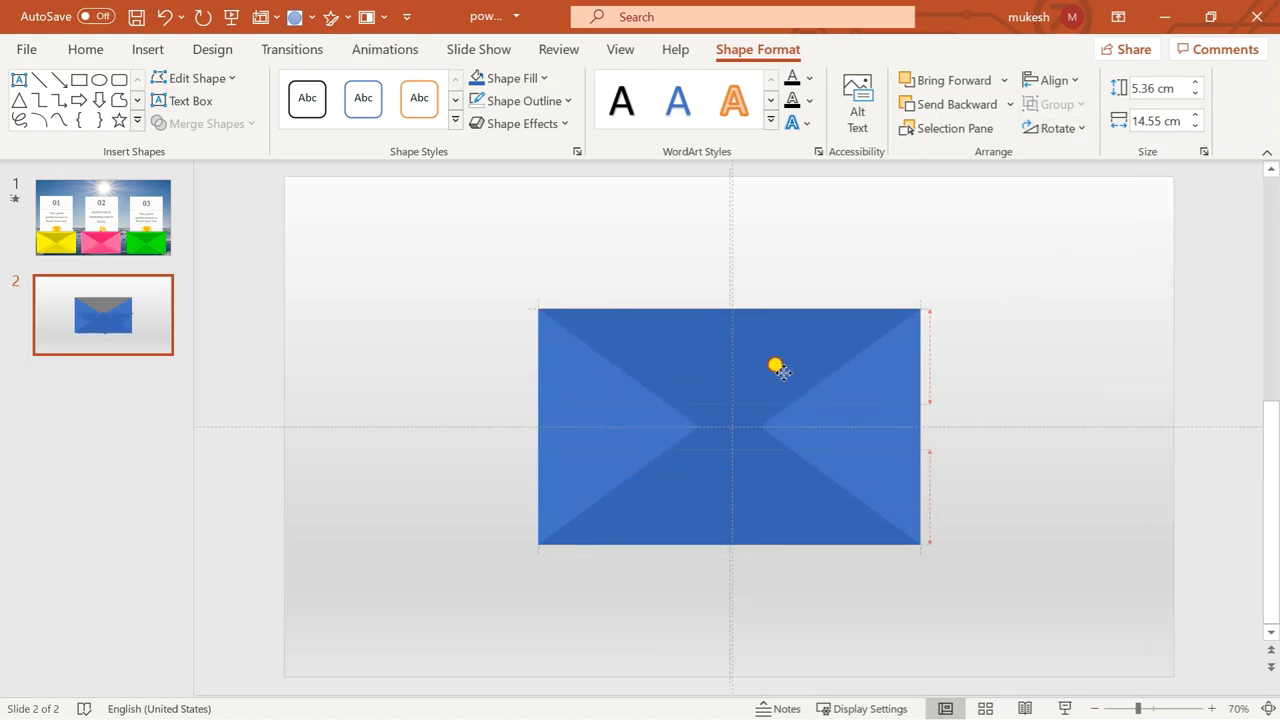
{"action": "left_click_drag", "start_coordinate": [782, 372], "coordinate": [783, 373]}
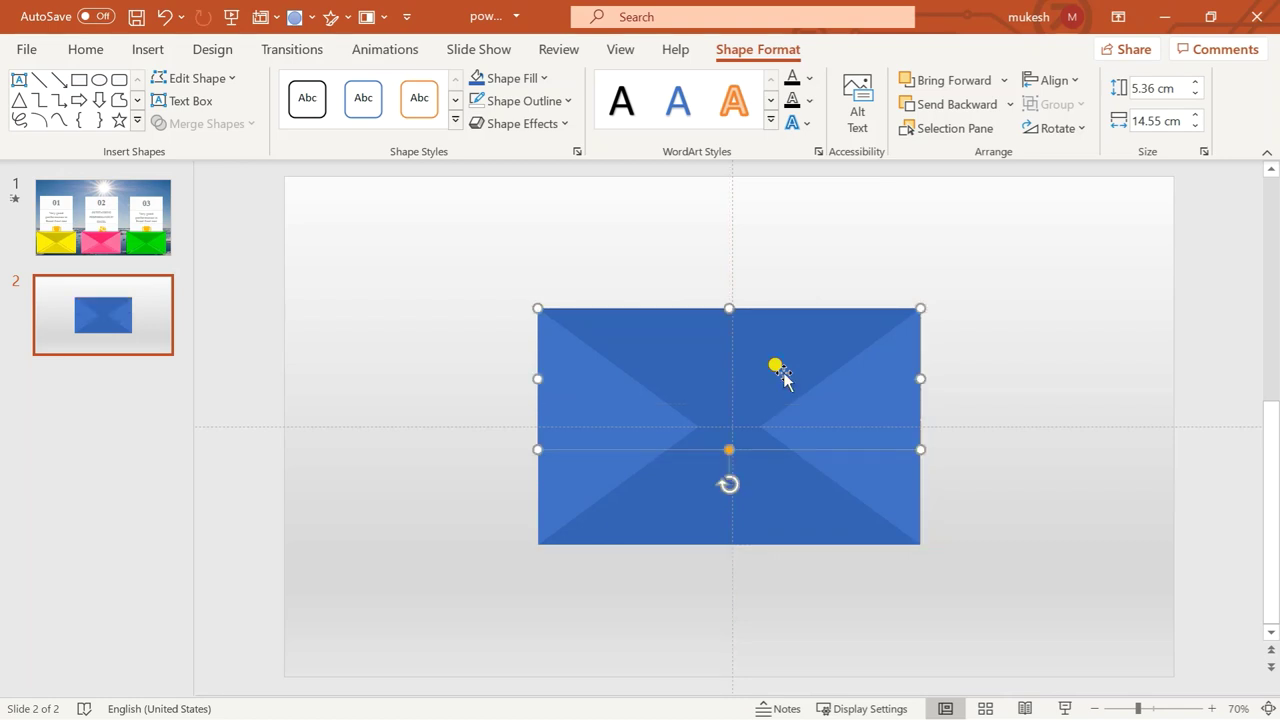
- Darken the top flap's fill to #2B4D89 using More Fill Colors
{"action": "left_click", "coordinate": [500, 78]}
{"action": "left_click", "coordinate": [543, 385]}
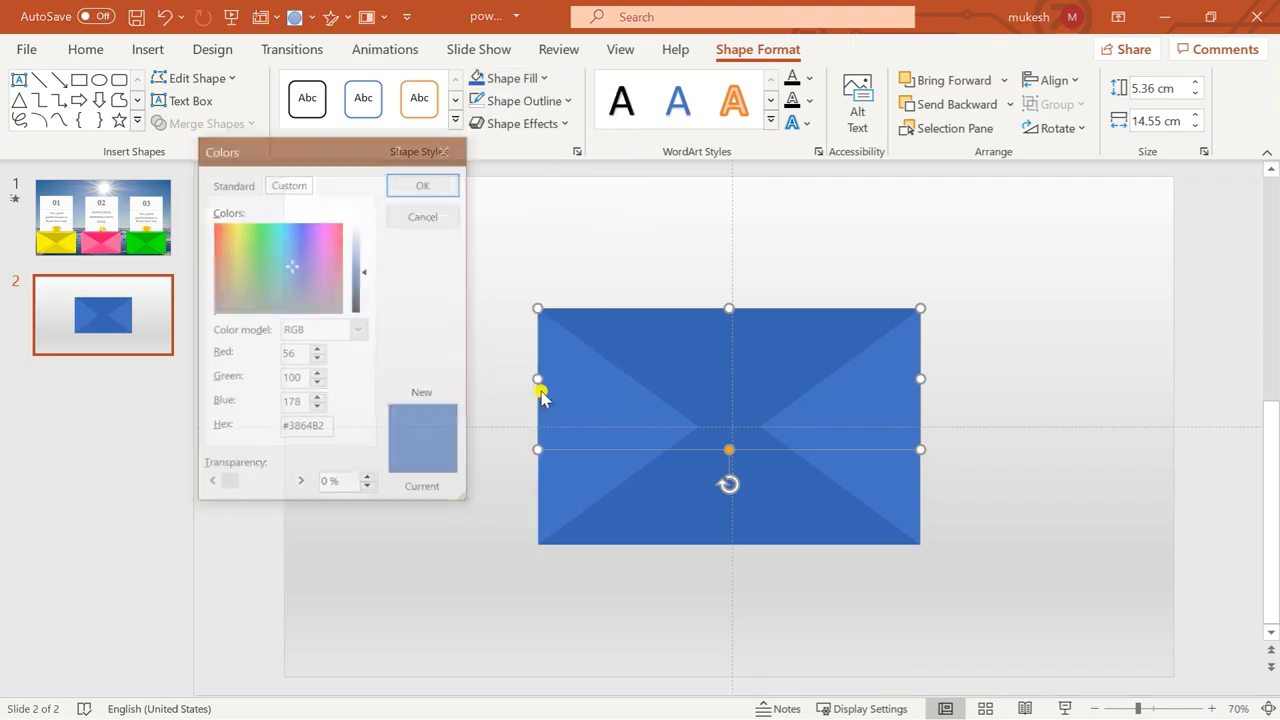
{"action": "left_click_drag", "start_coordinate": [361, 278], "coordinate": [364, 289]}
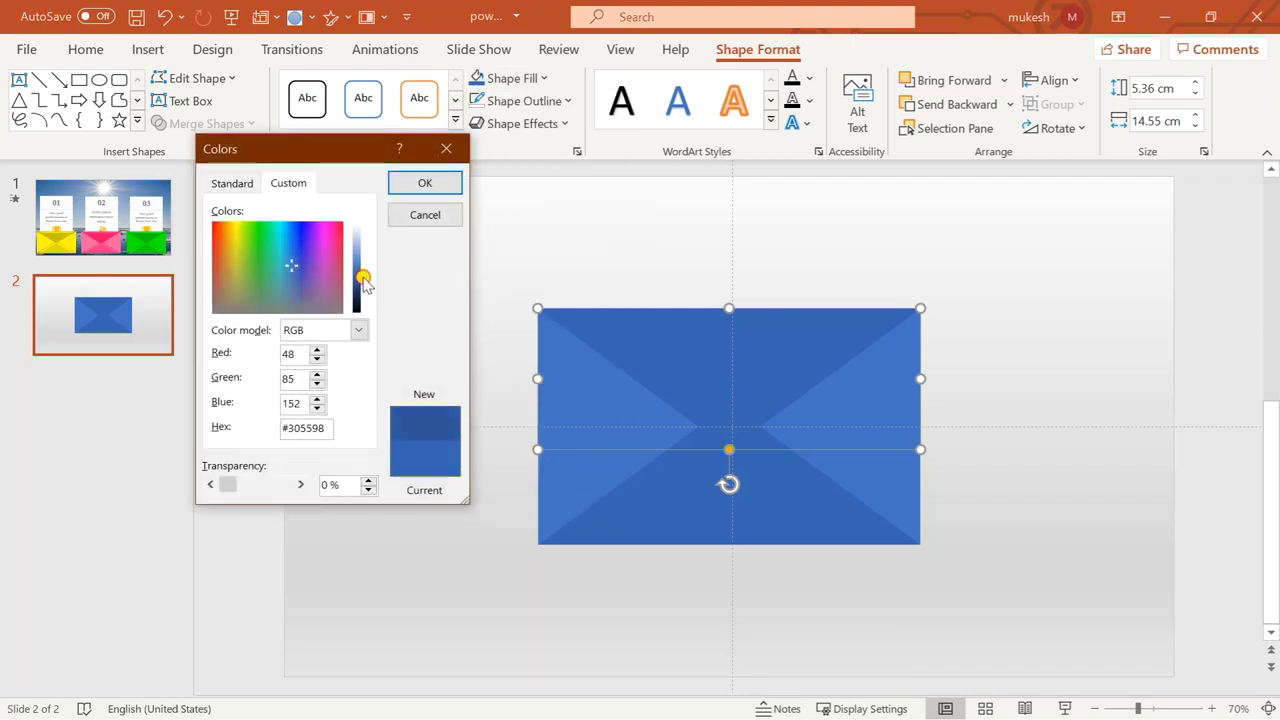
{"action": "left_click", "coordinate": [425, 182]}
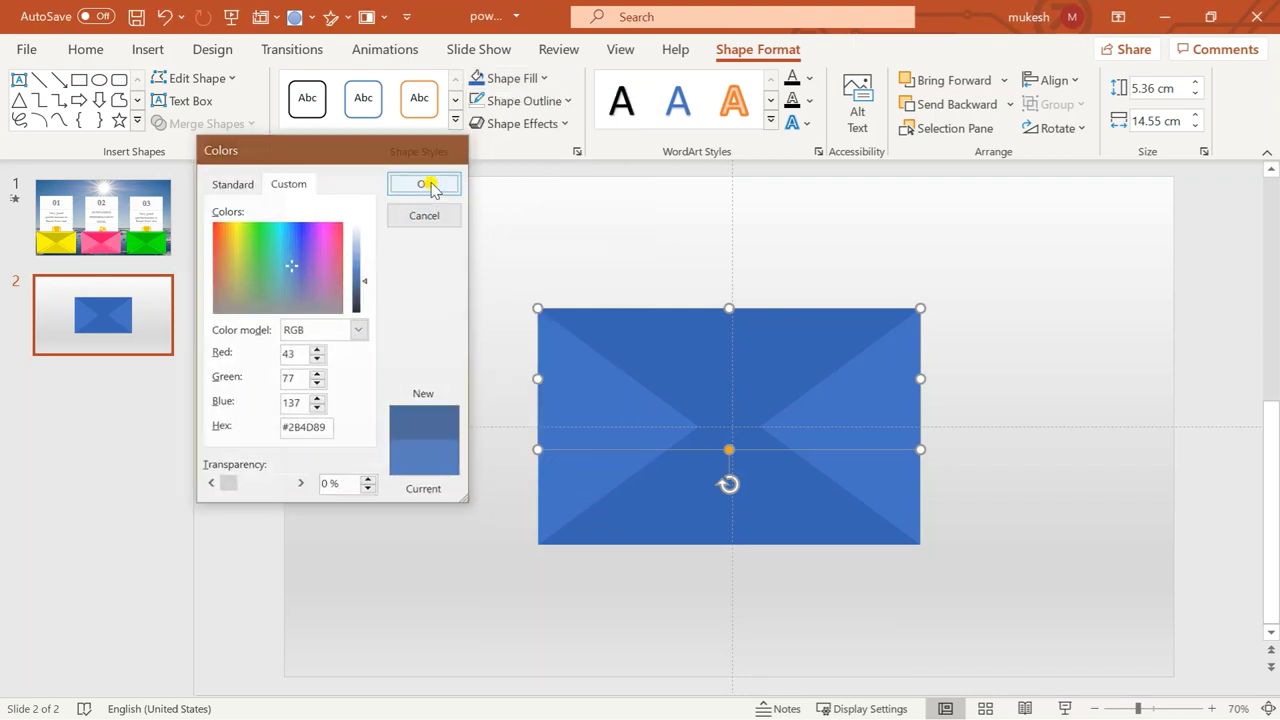
{"action": "left_click", "coordinate": [1052, 516]}
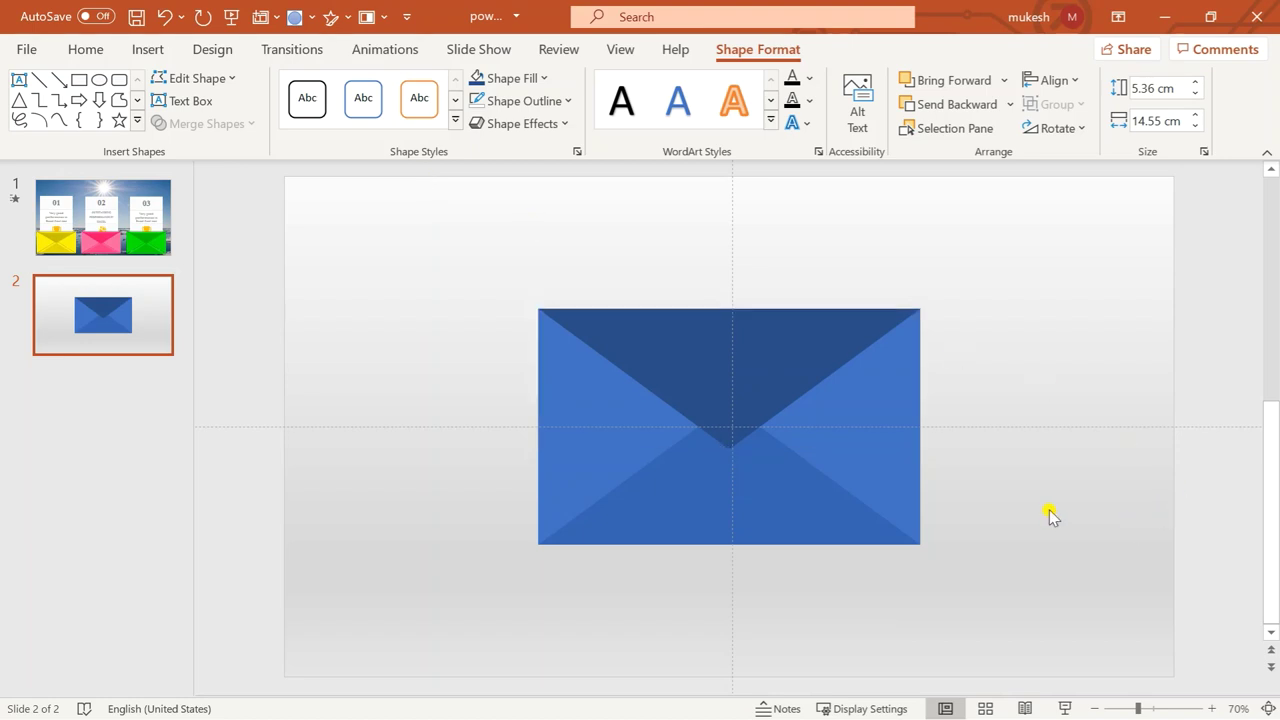
- Duplicate the dark flap with Ctrl+D, flip it vertically, and centre it above the envelope's top edge
{"action": "left_click", "coordinate": [777, 366]}
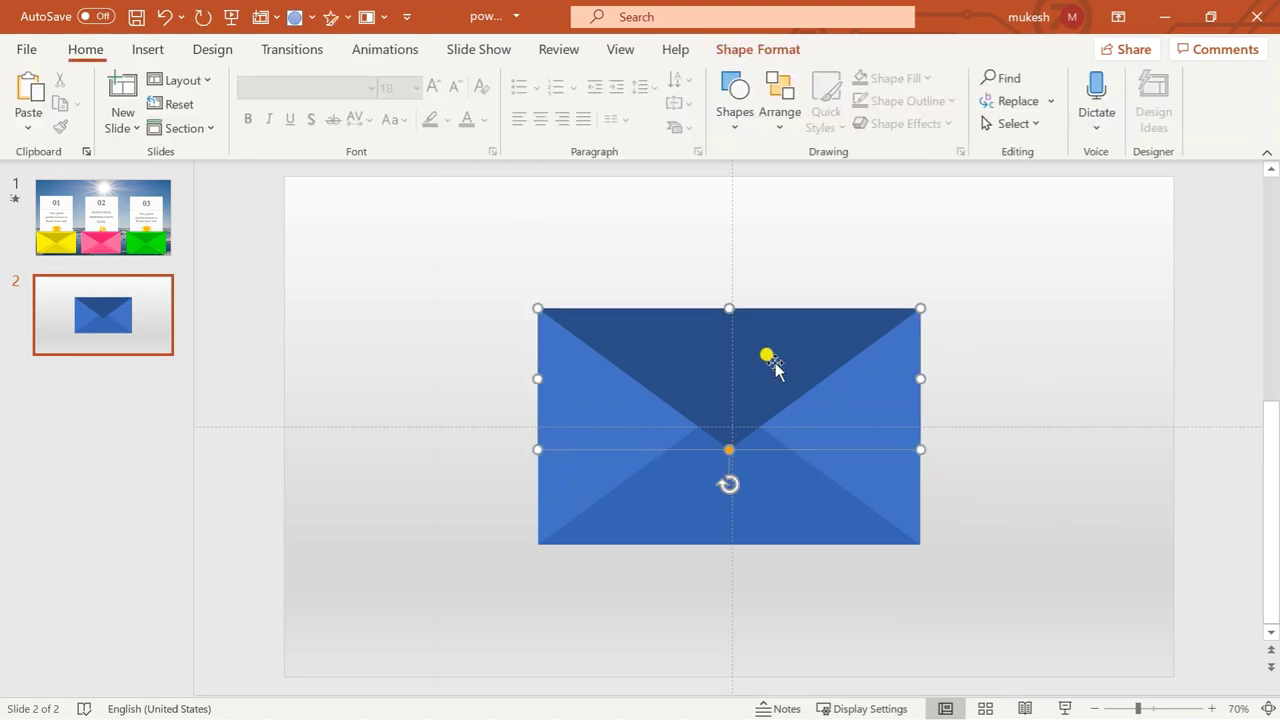
{"action": "key", "text": "ctrl+d"}
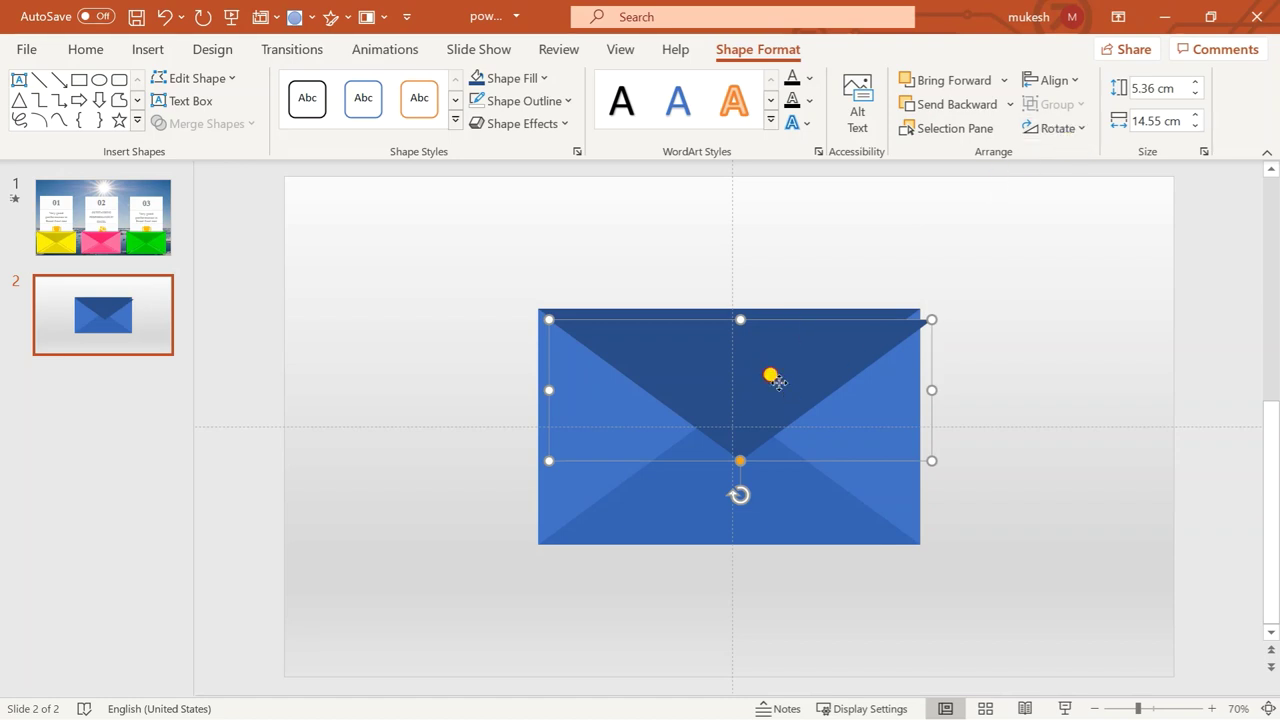
{"action": "left_click_drag", "start_coordinate": [777, 380], "coordinate": [773, 355]}
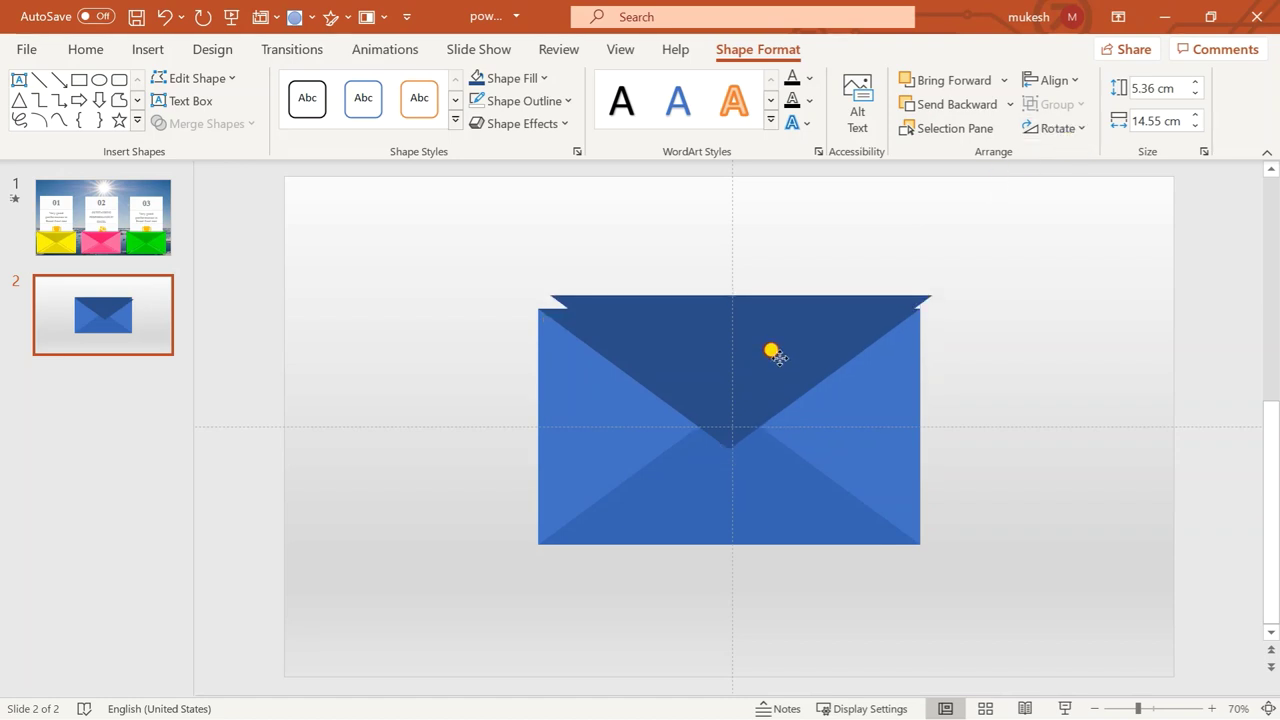
{"action": "left_click", "coordinate": [1080, 132]}
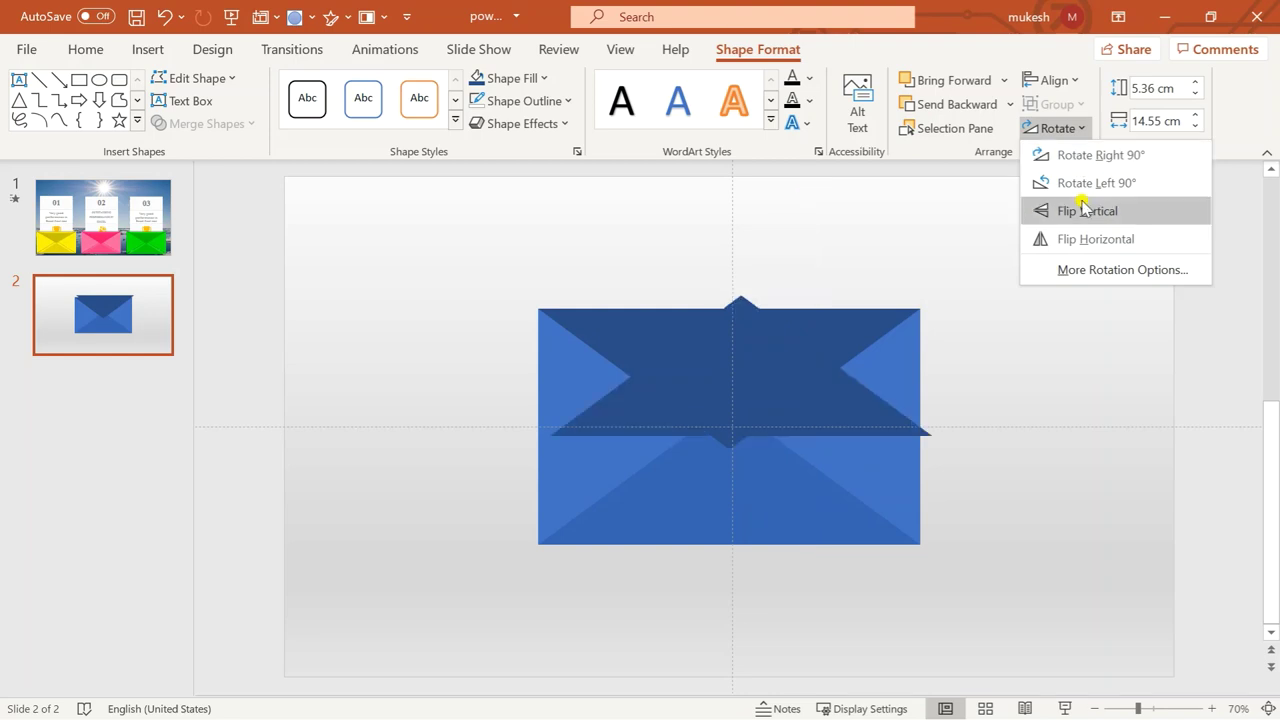
{"action": "left_click", "coordinate": [1085, 212]}
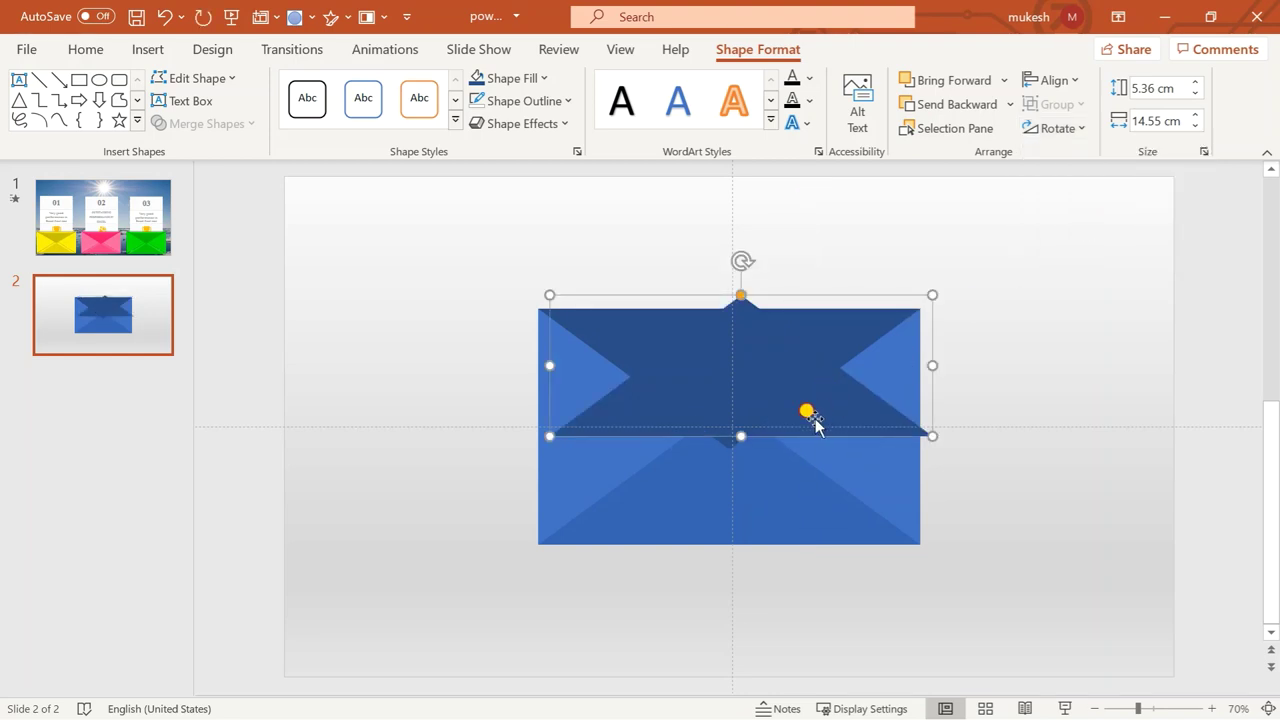
{"action": "left_click_drag", "start_coordinate": [808, 420], "coordinate": [795, 287]}
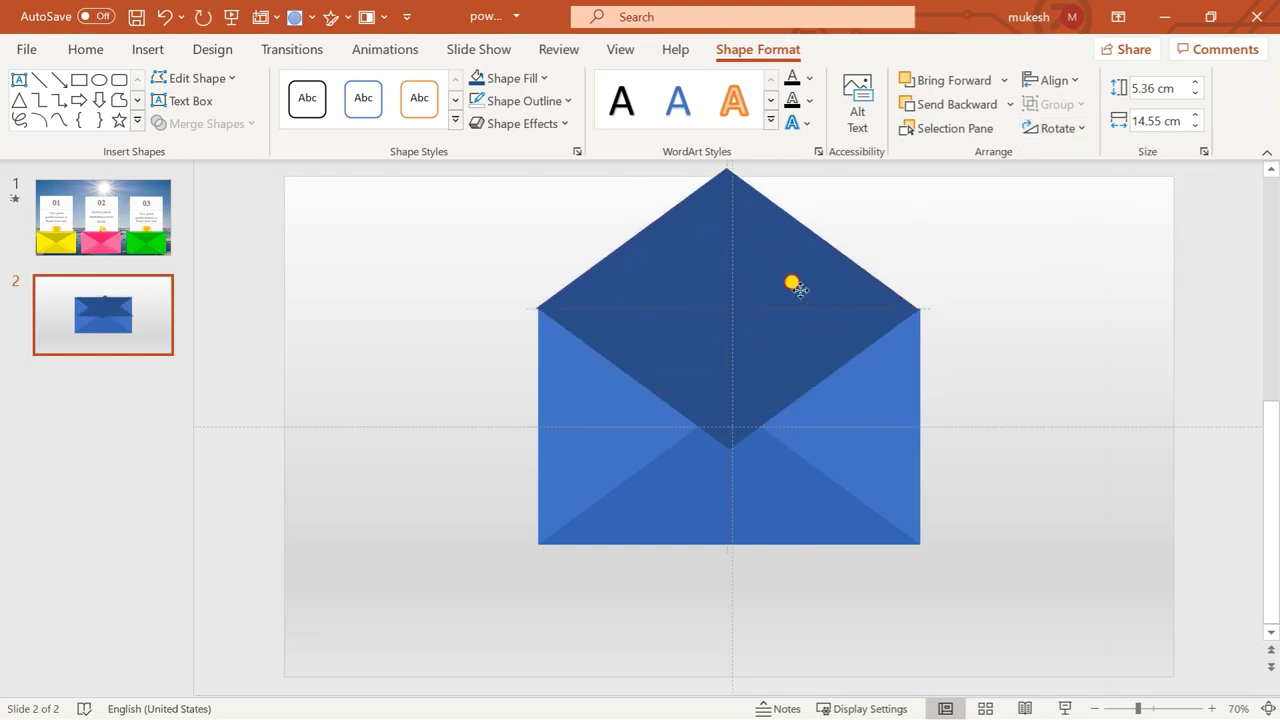
{"action": "left_click_drag", "start_coordinate": [800, 288], "coordinate": [802, 289]}
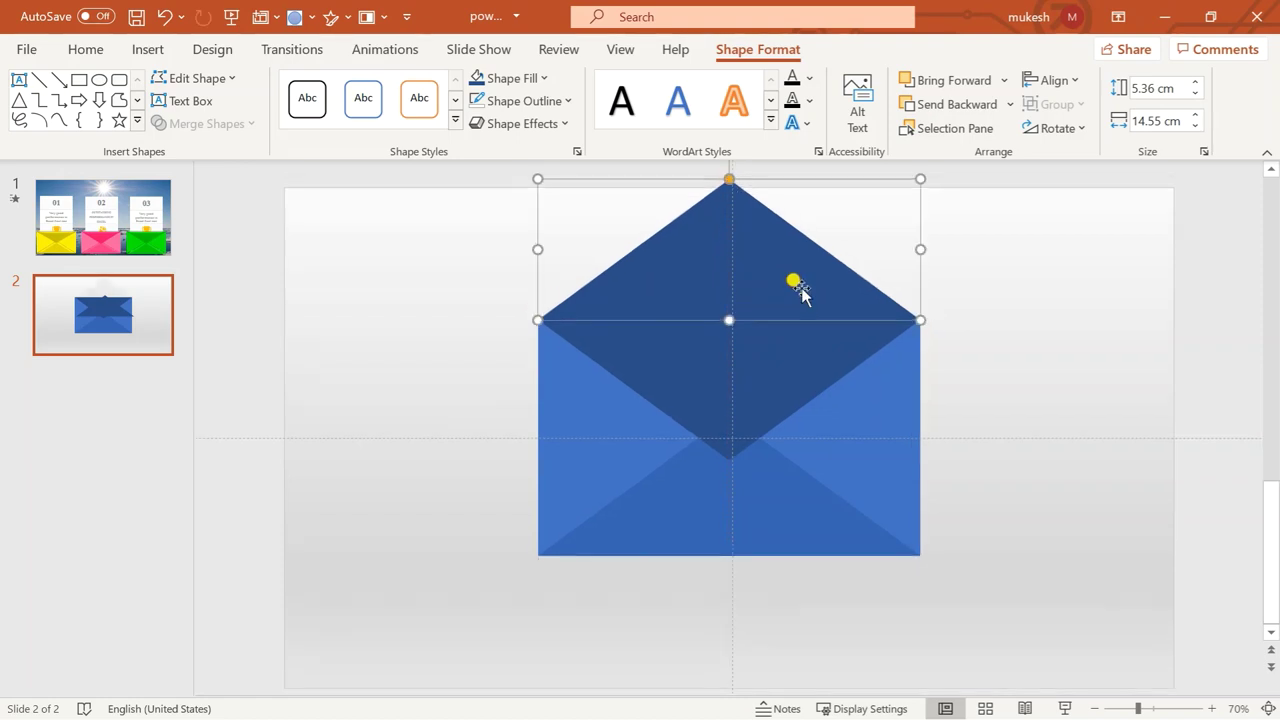
- Lighten the selected flap's fill to the custom colour RGB 130, 161, 216 (#82A1D8)
{"action": "left_click", "coordinate": [498, 79]}
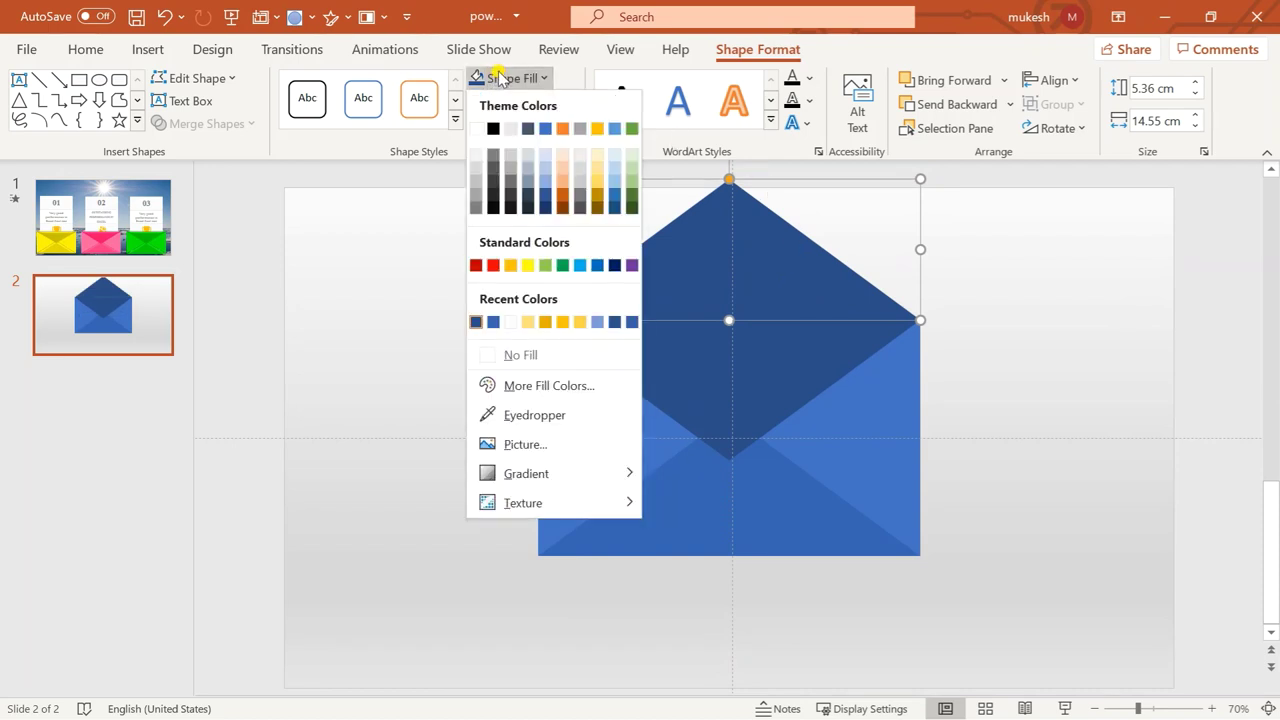
{"action": "left_click", "coordinate": [574, 386]}
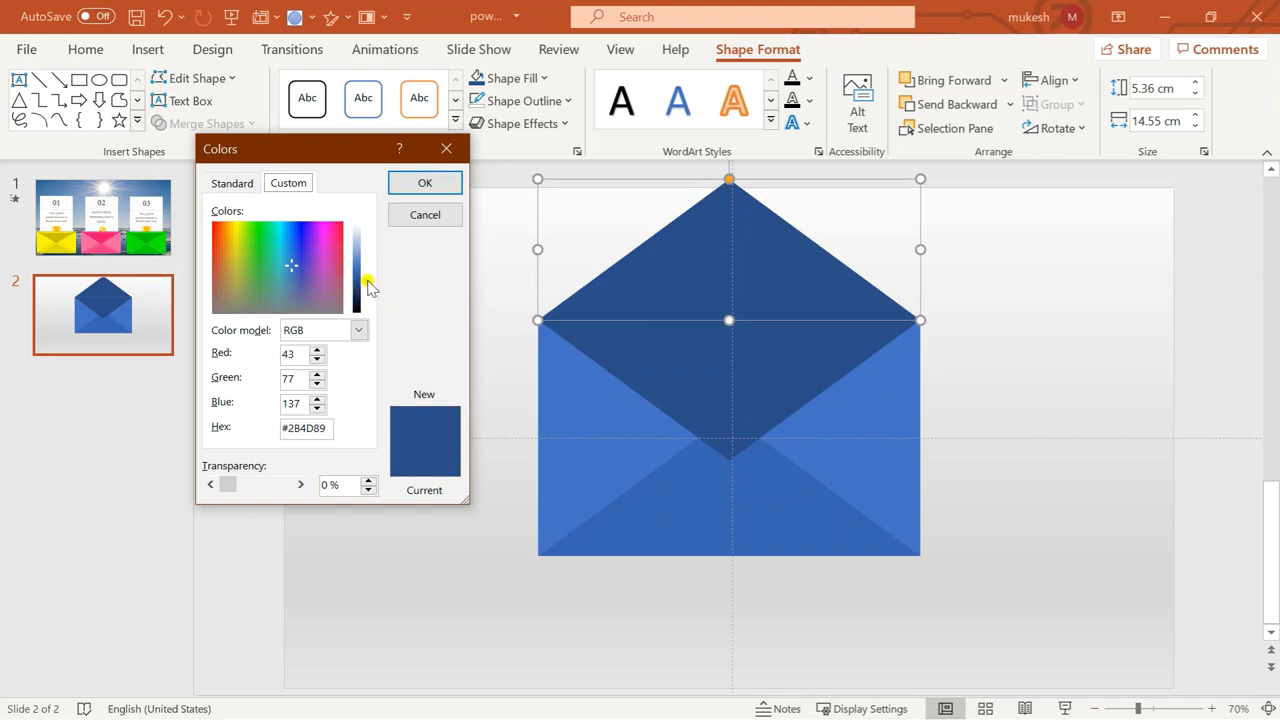
{"action": "left_click_drag", "start_coordinate": [368, 287], "coordinate": [370, 251]}
{"action": "left_click", "coordinate": [421, 186]}
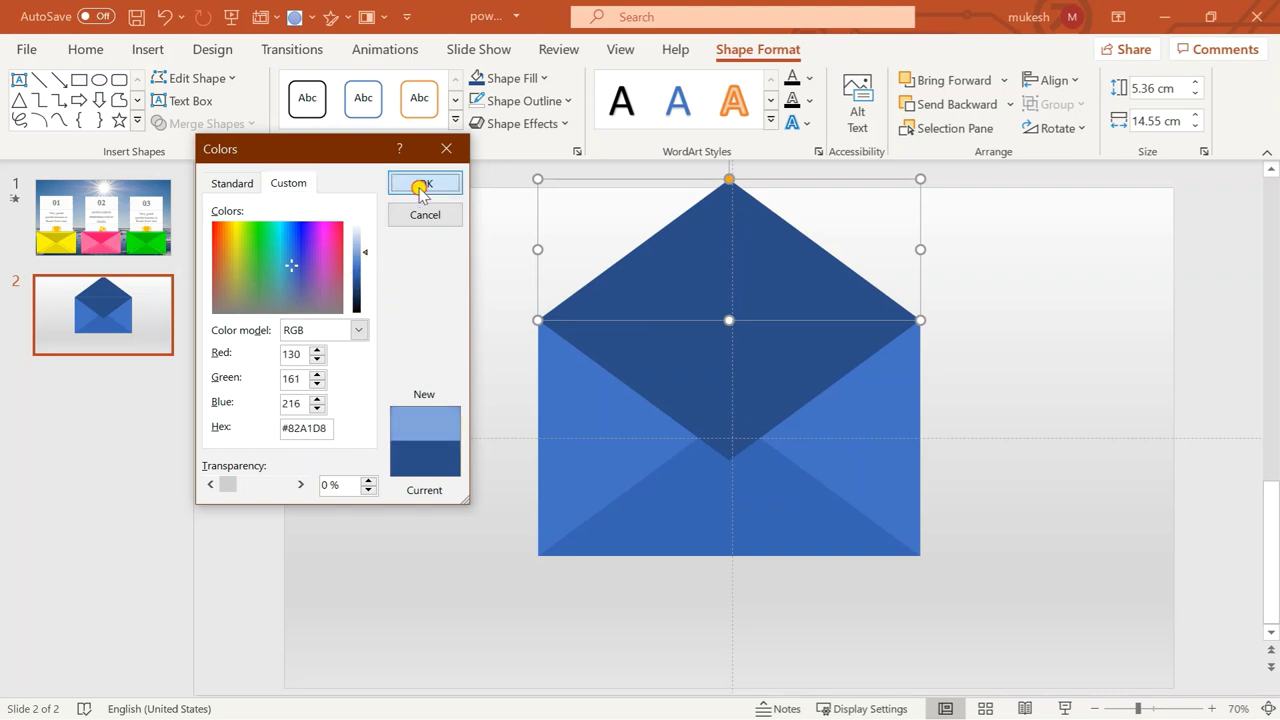
{"action": "left_click", "coordinate": [980, 410]}
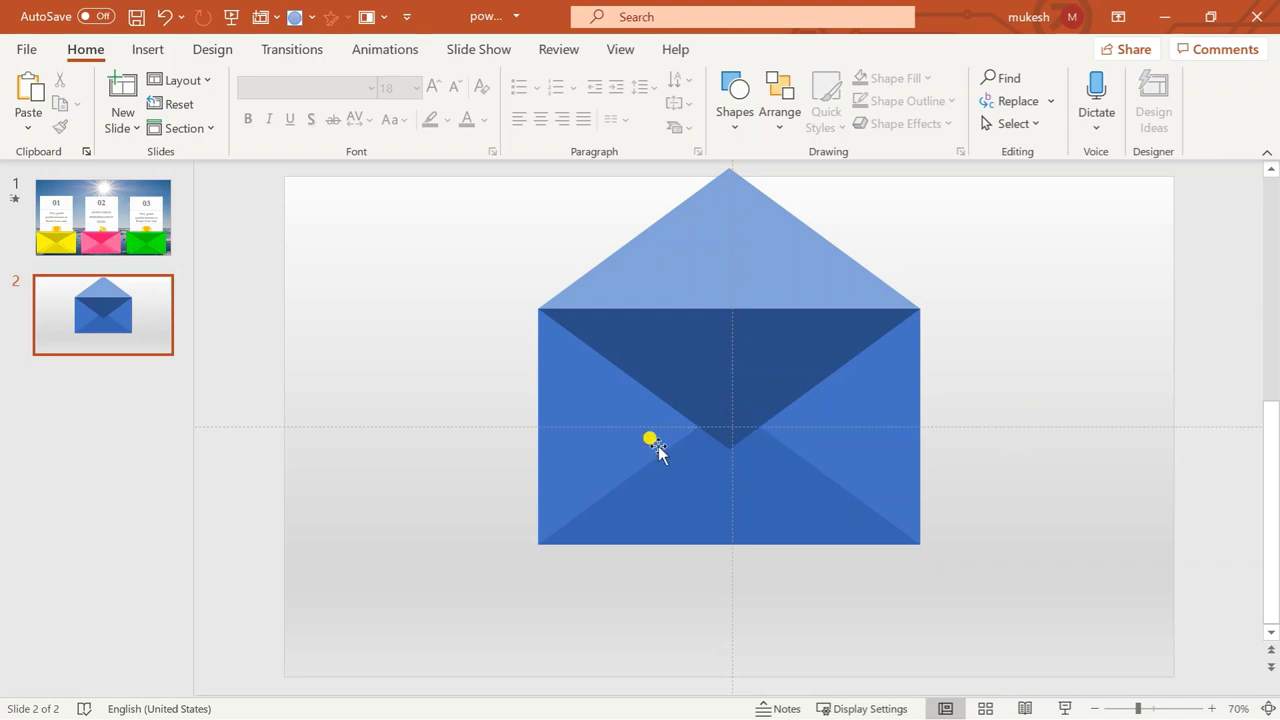
- Turn off the drawing guides in the Grid and Guides settings
{"action": "right_click", "coordinate": [1022, 391]}
{"action": "left_click", "coordinate": [1060, 525]}
{"action": "left_click", "coordinate": [530, 413]}
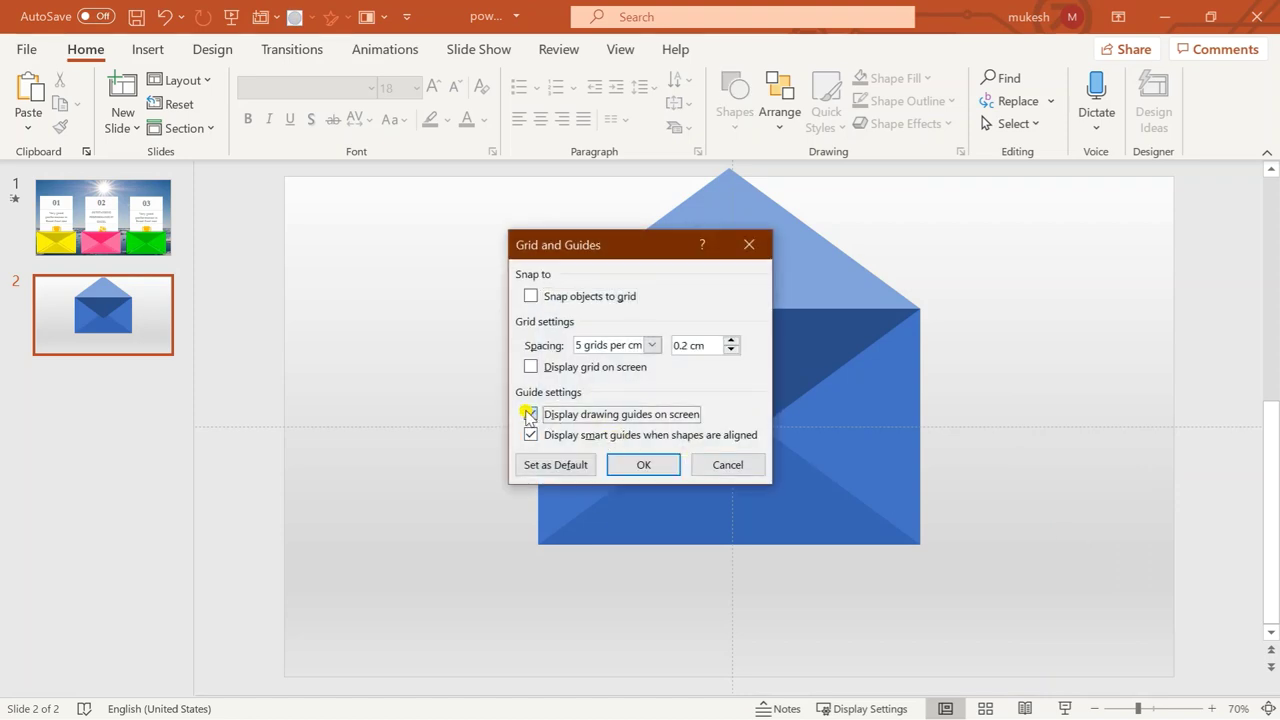
{"action": "left_click", "coordinate": [648, 468]}
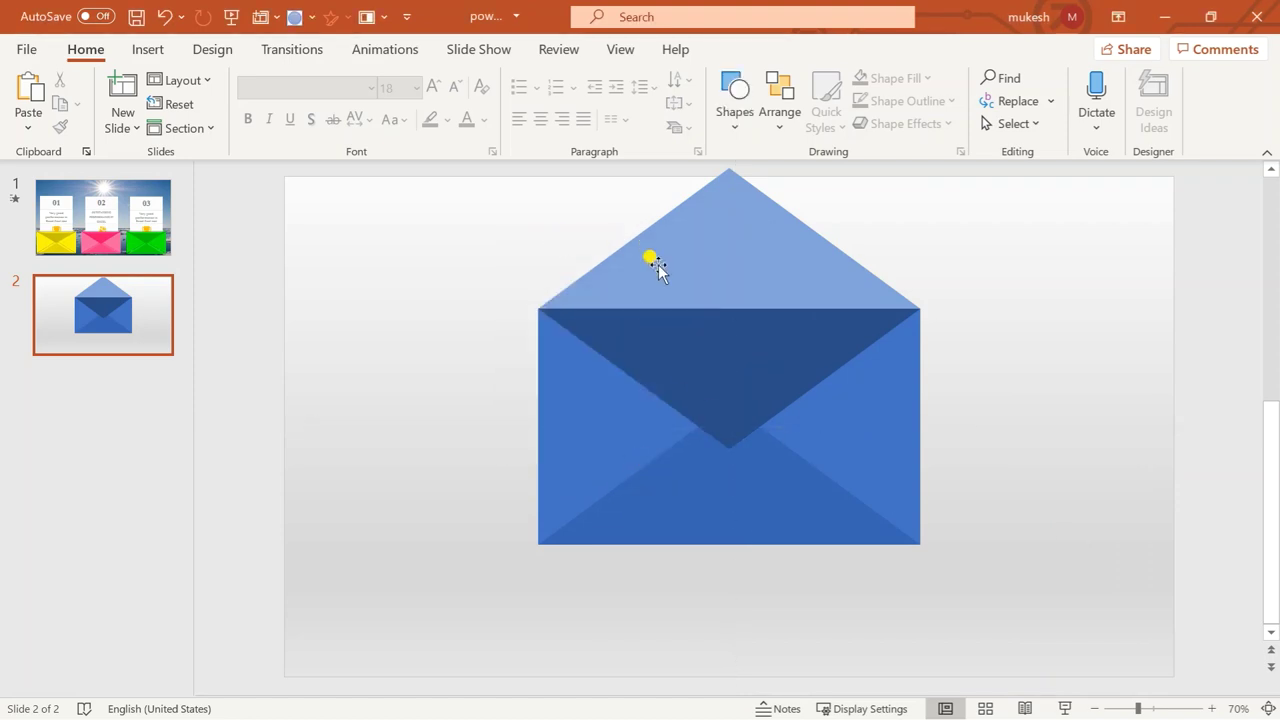
- Group all envelope pieces, then shrink the group and move it to the lower-left corner
{"action": "left_click", "coordinate": [660, 272]}
{"action": "key", "text": "ctrl+a"}
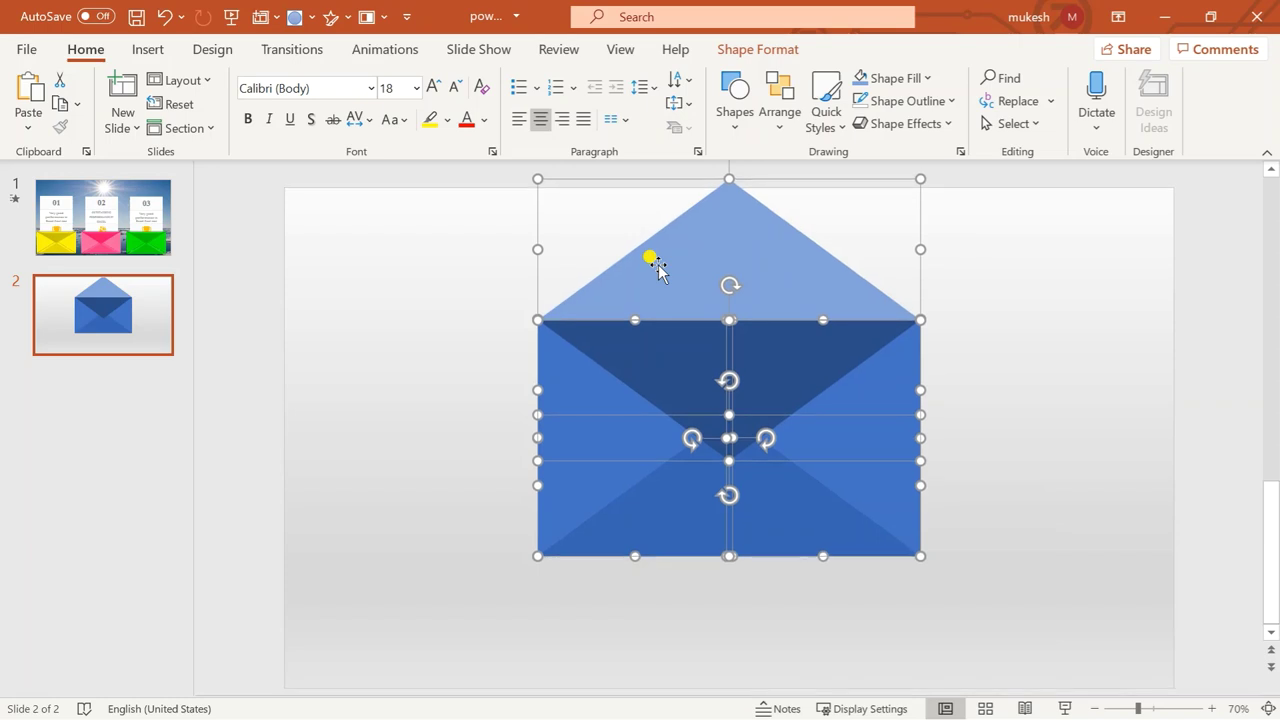
{"action": "key", "text": "ctrl+g"}
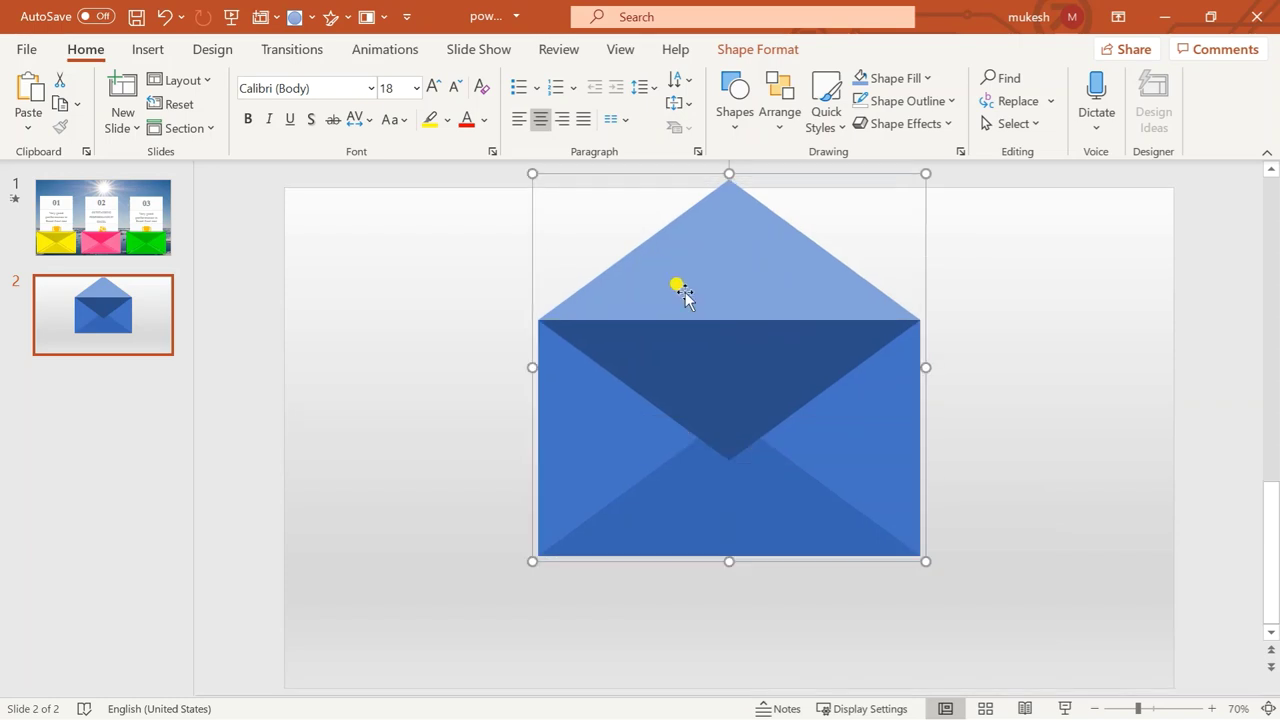
{"action": "left_click_drag", "start_coordinate": [760, 398], "coordinate": [557, 491]}
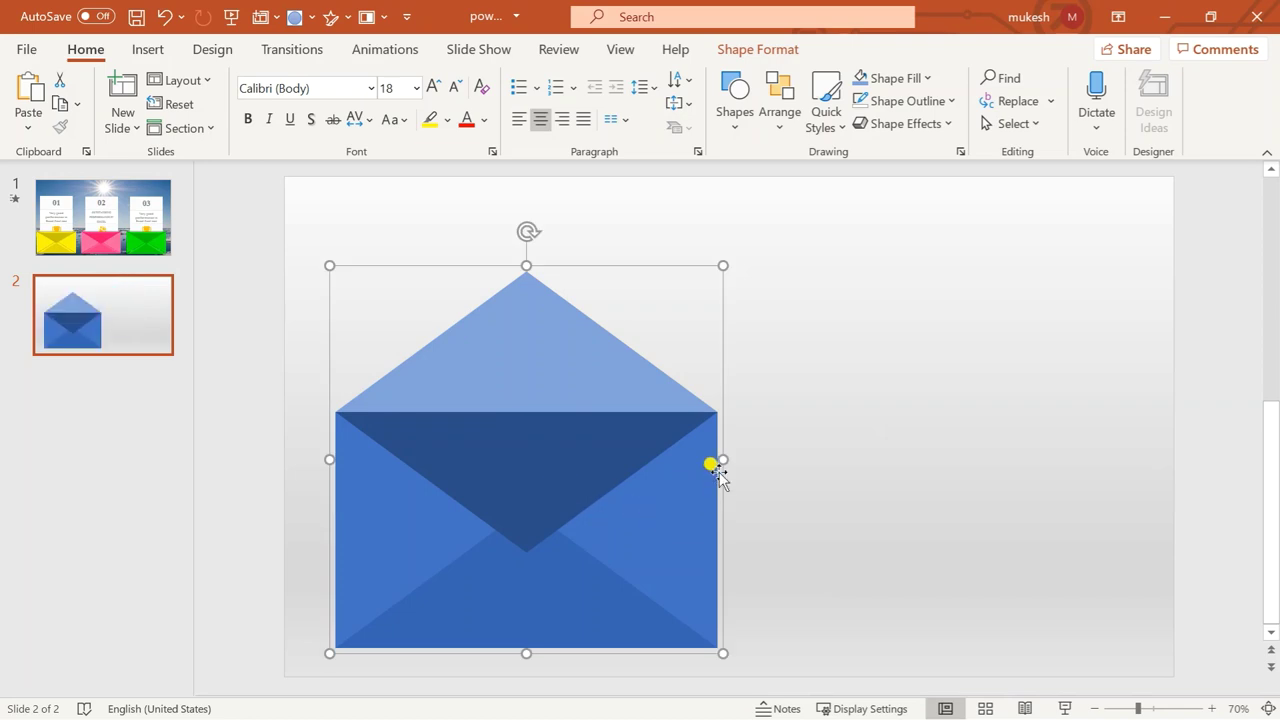
{"action": "left_click_drag", "start_coordinate": [722, 461], "coordinate": [634, 460]}
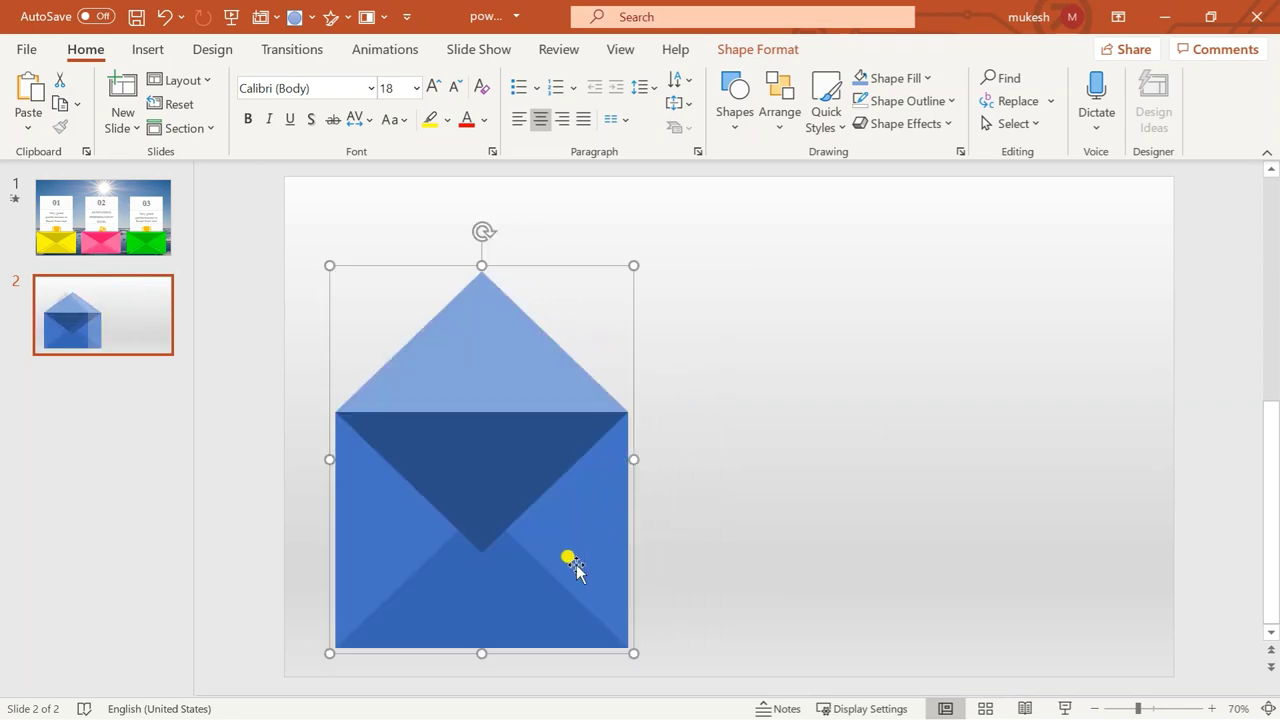
{"action": "left_click_drag", "start_coordinate": [481, 652], "coordinate": [483, 537]}
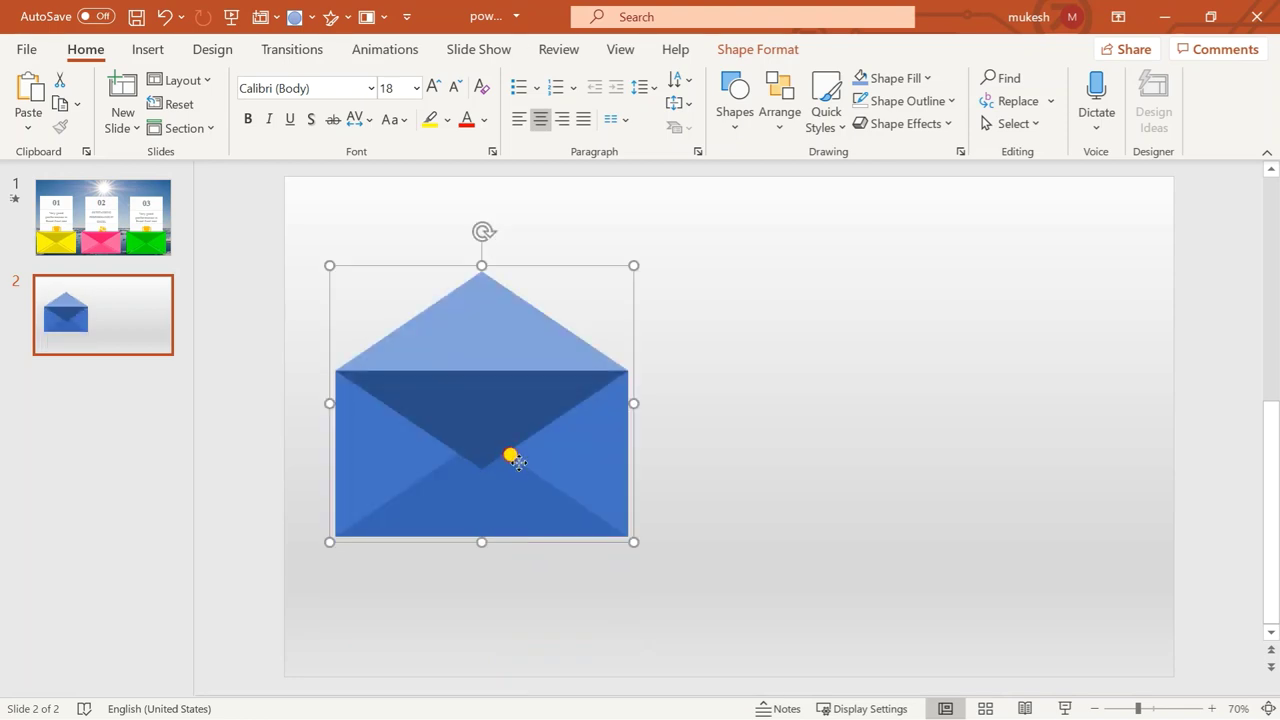
{"action": "mouse_move", "coordinate": [511, 457]}
{"action": "left_mouse_down"}
{"action": "mouse_move", "coordinate": [484, 512]}
{"action": "mouse_move", "coordinate": [479, 588]}
{"action": "left_mouse_up"}
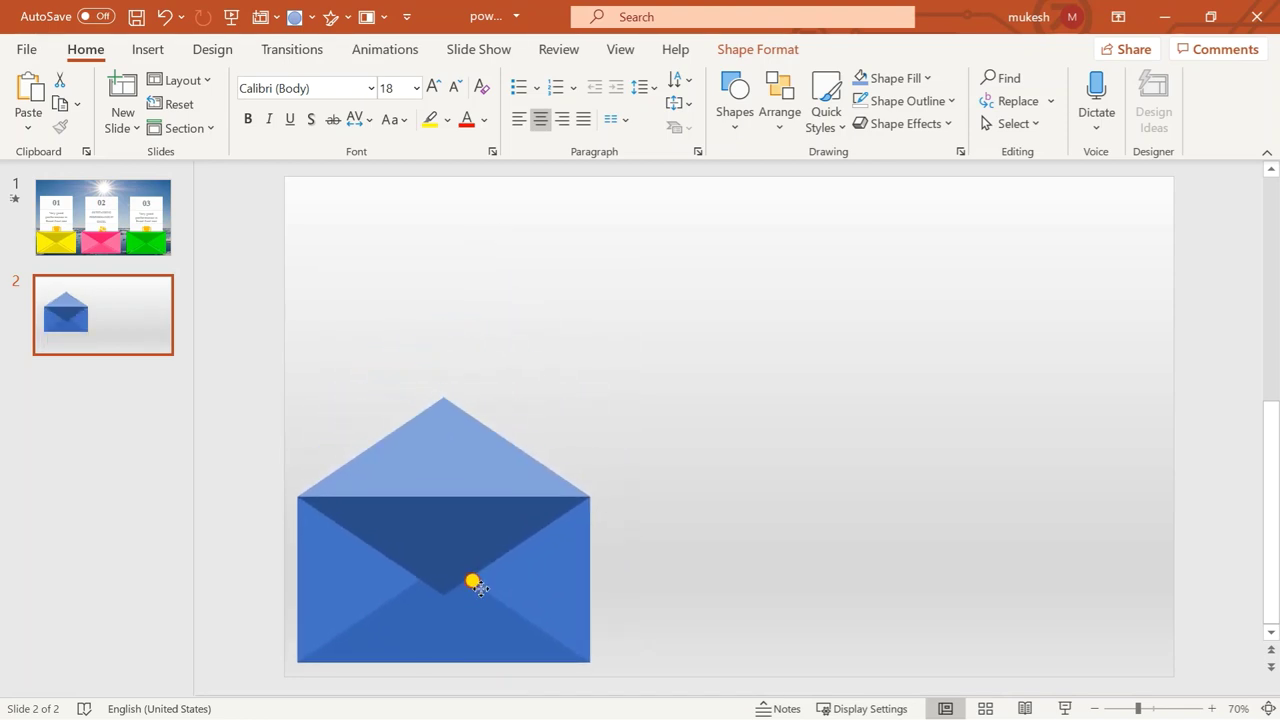
{"action": "left_click", "coordinate": [1094, 708]}
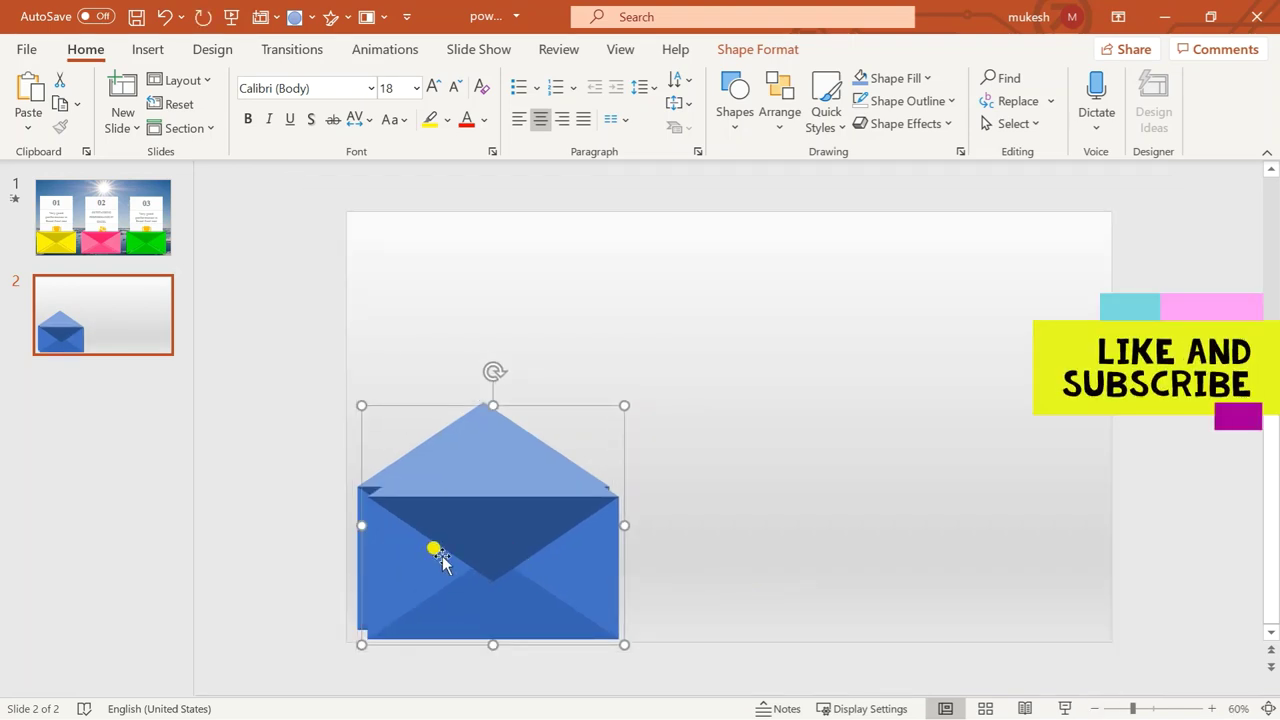
- Duplicate the envelope twice, delete both copies, then slightly shrink and nudge the original
{"action": "left_click_drag", "start_coordinate": [434, 549], "coordinate": [688, 546]}
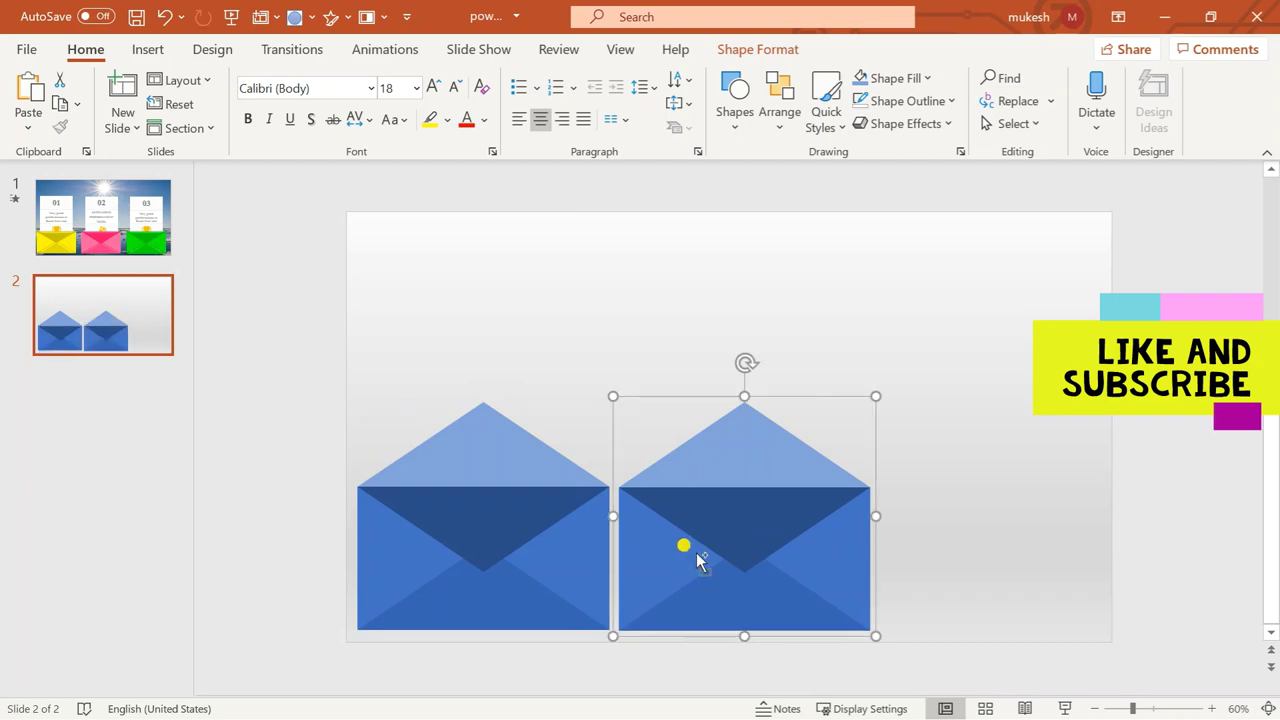
{"action": "key", "text": "ctrl+d"}
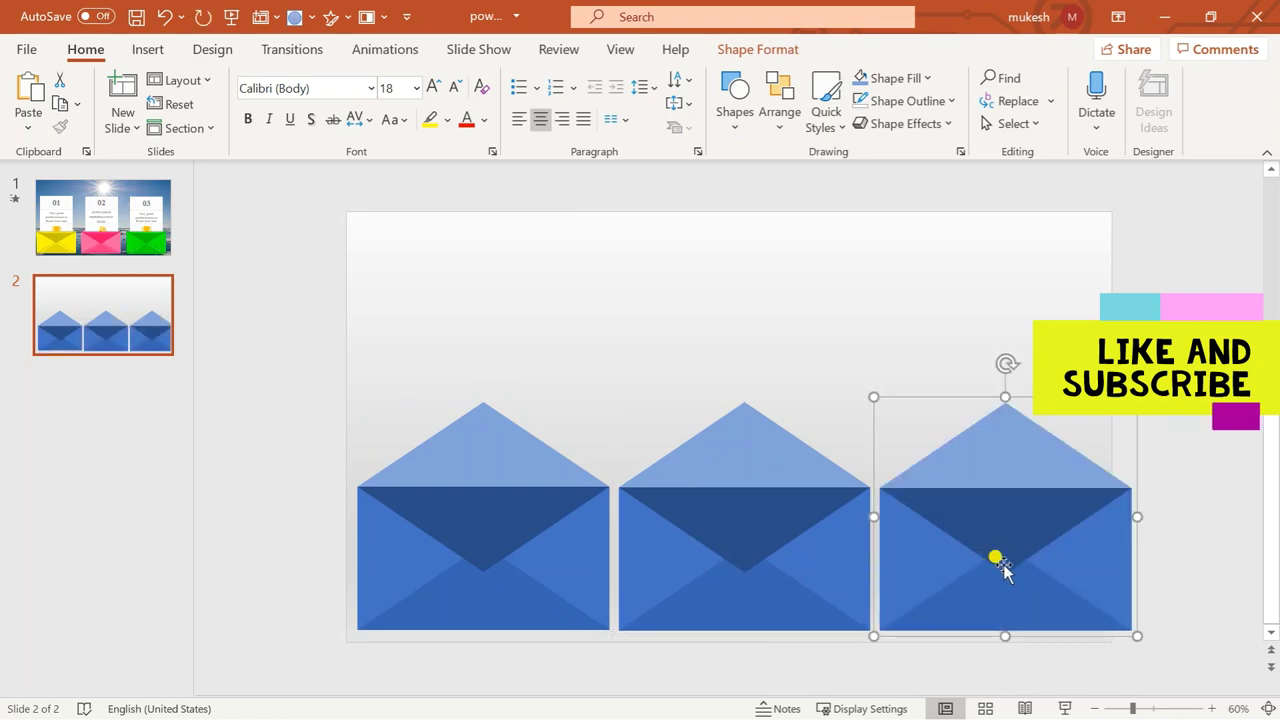
{"action": "key", "text": "Delete"}
{"action": "left_click", "coordinate": [842, 552]}
{"action": "key", "text": "Delete"}
{"action": "left_click", "coordinate": [556, 552]}
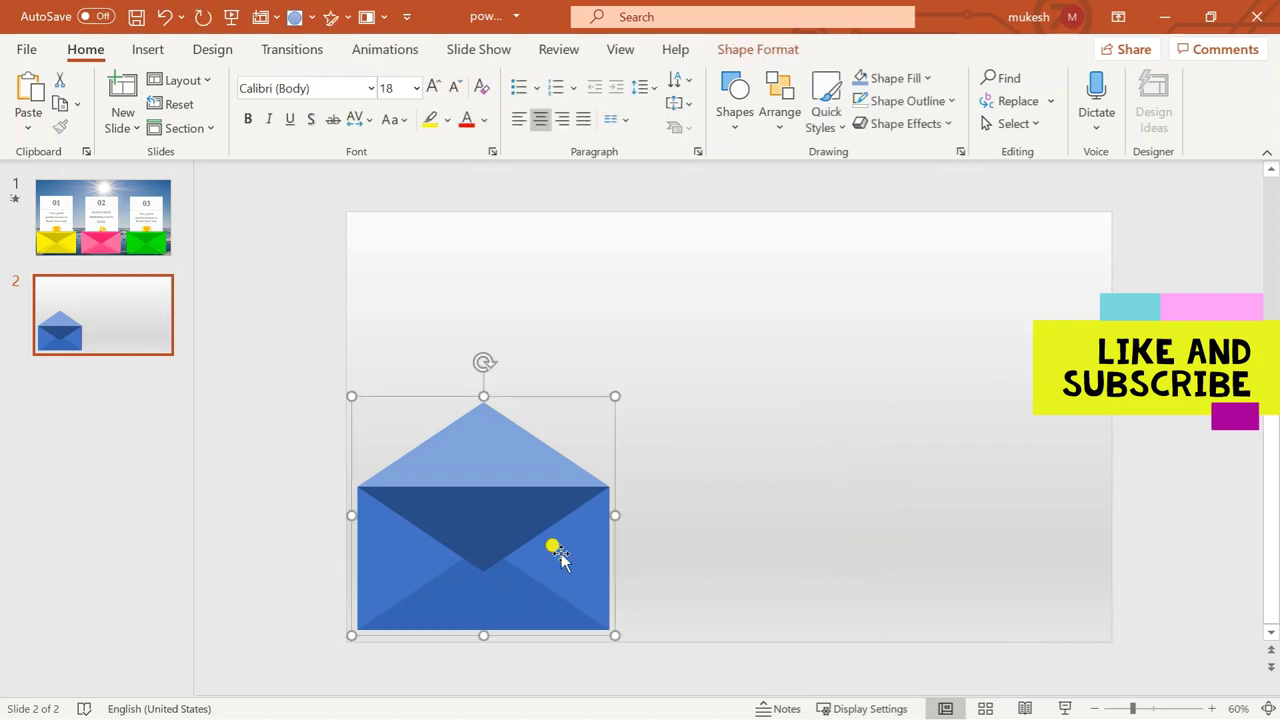
{"action": "left_click_drag", "start_coordinate": [615, 515], "coordinate": [608, 515]}
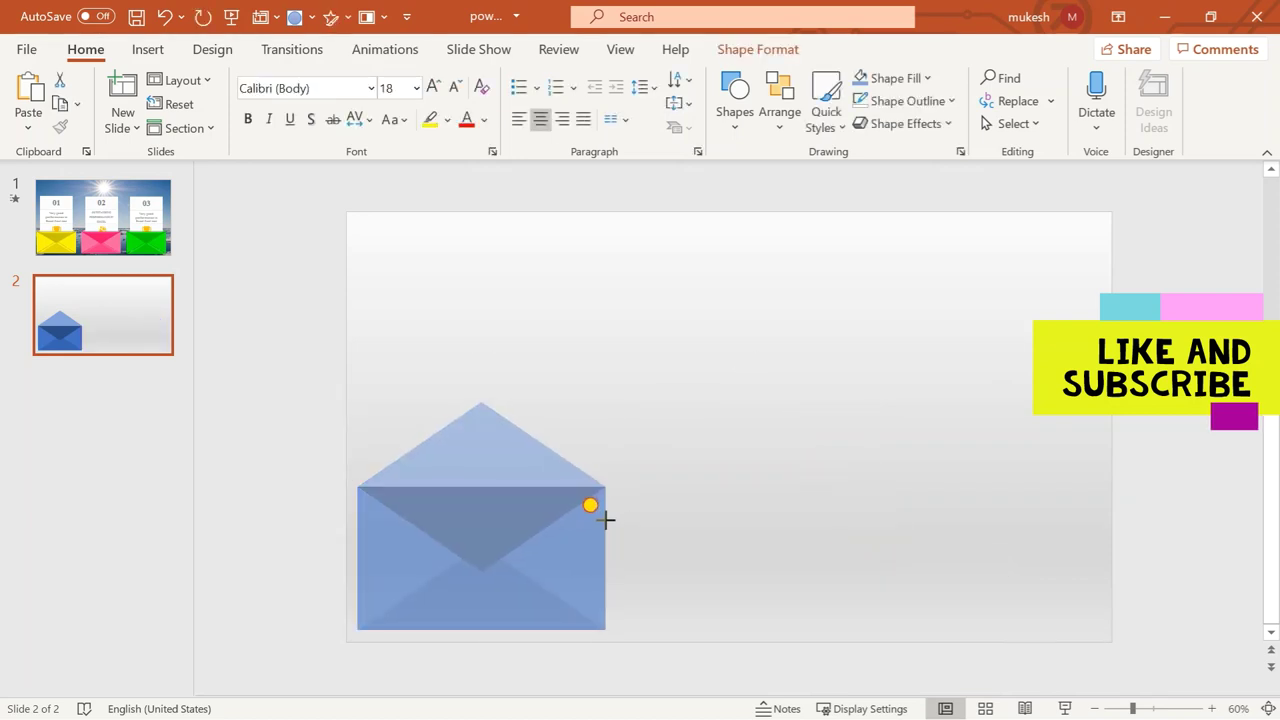
{"action": "left_click_drag", "start_coordinate": [480, 630], "coordinate": [478, 627]}
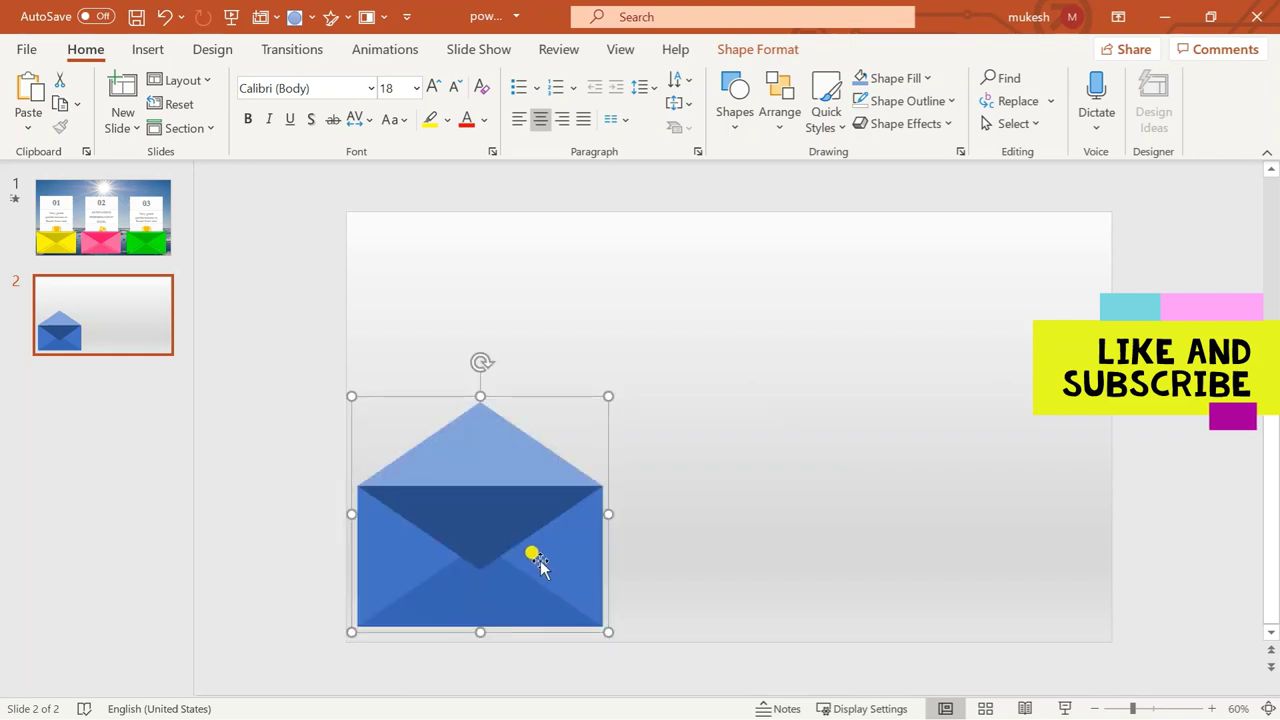
{"action": "key", "text": "Escape"}
{"action": "left_click_drag", "start_coordinate": [536, 558], "coordinate": [533, 560]}
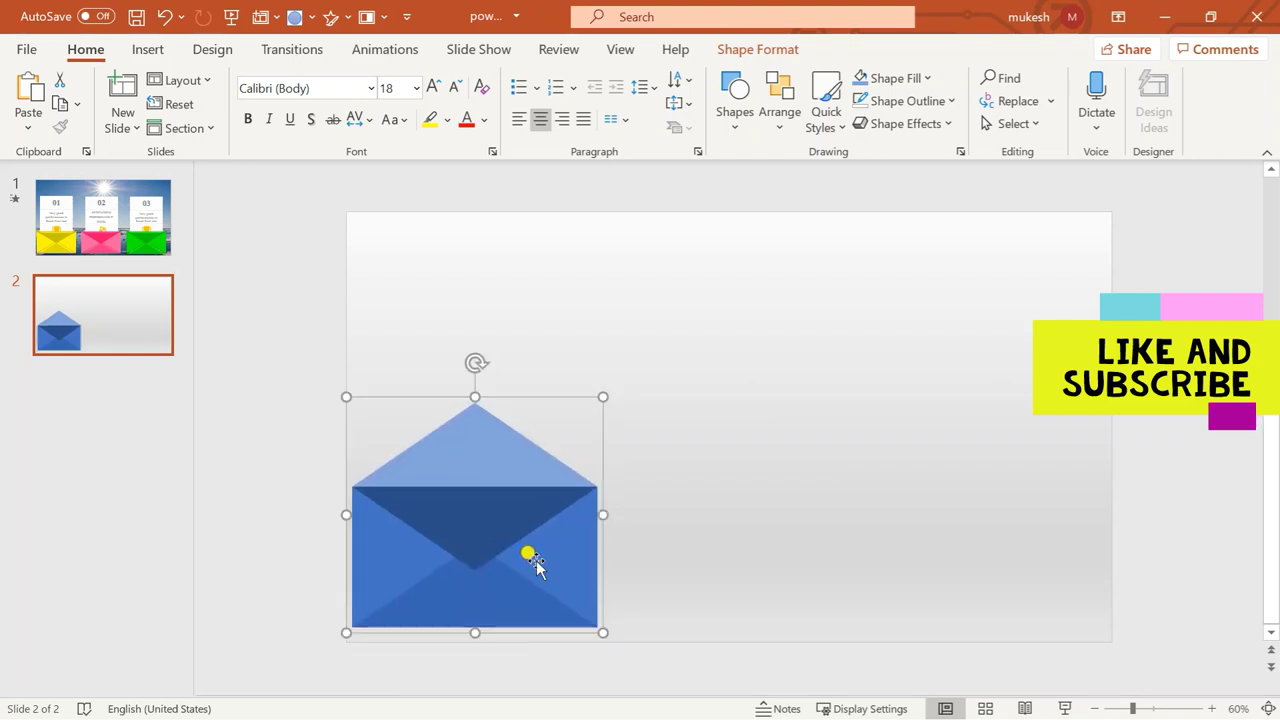
- Select both lower side triangles of the envelope for recolouring
{"action": "left_click", "coordinate": [406, 550]}
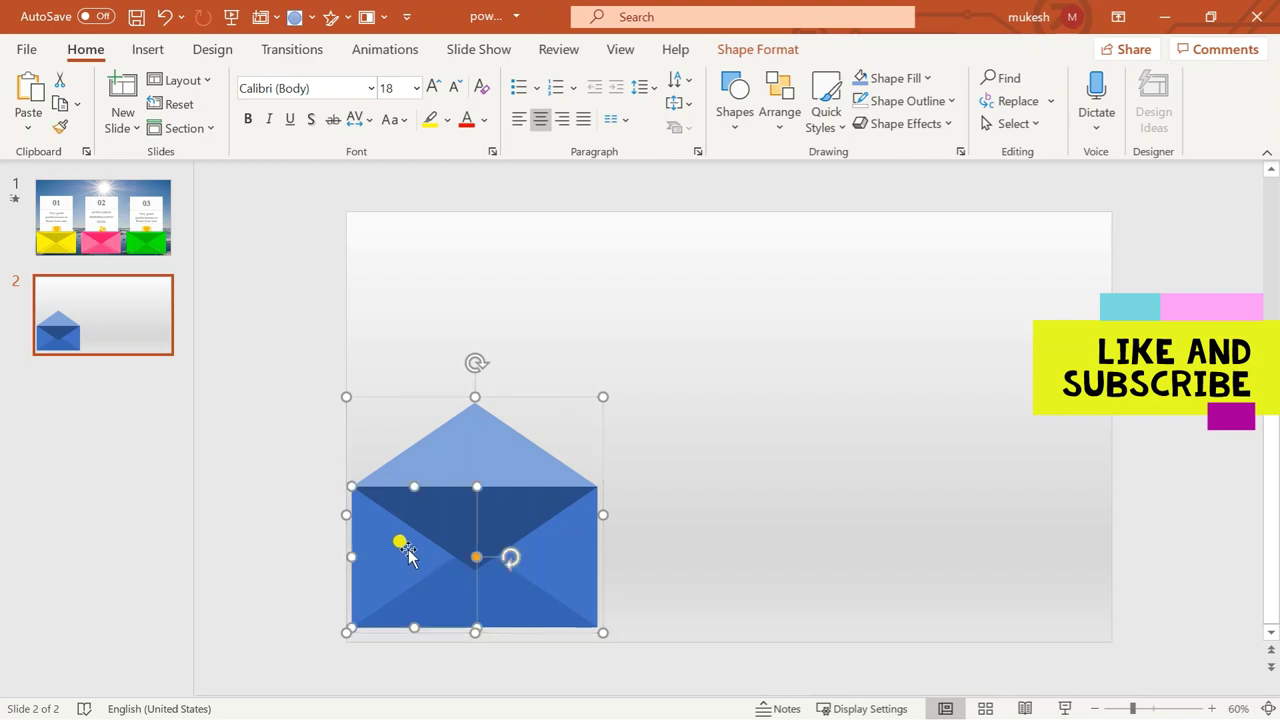
{"action": "left_click", "coordinate": [558, 553], "text": "shift"}
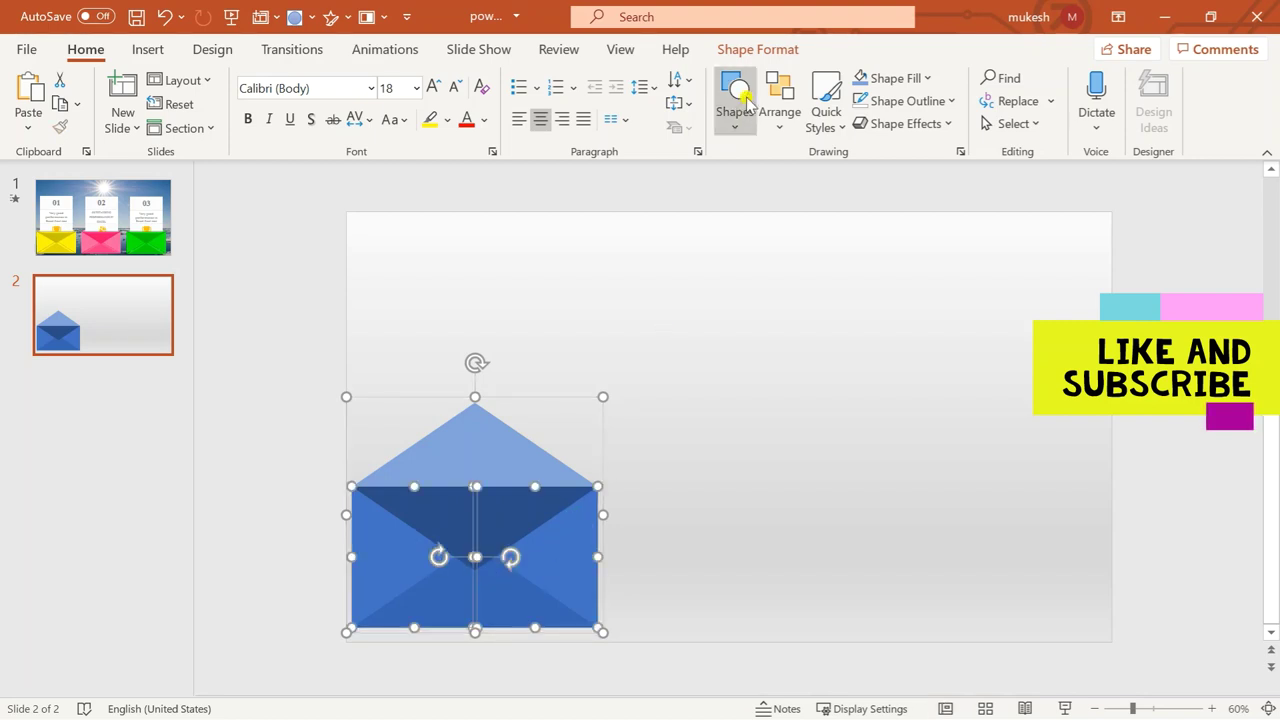
{"action": "left_click", "coordinate": [724, 50]}
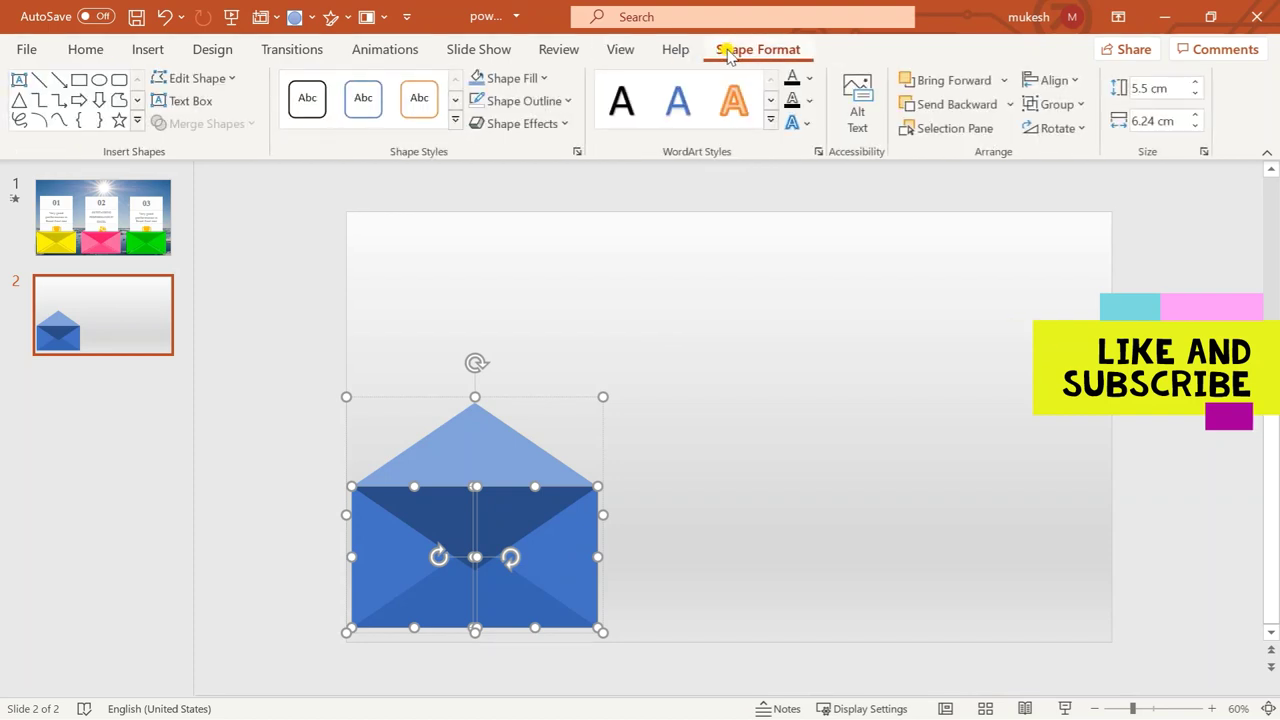
{"action": "left_click", "coordinate": [543, 78]}
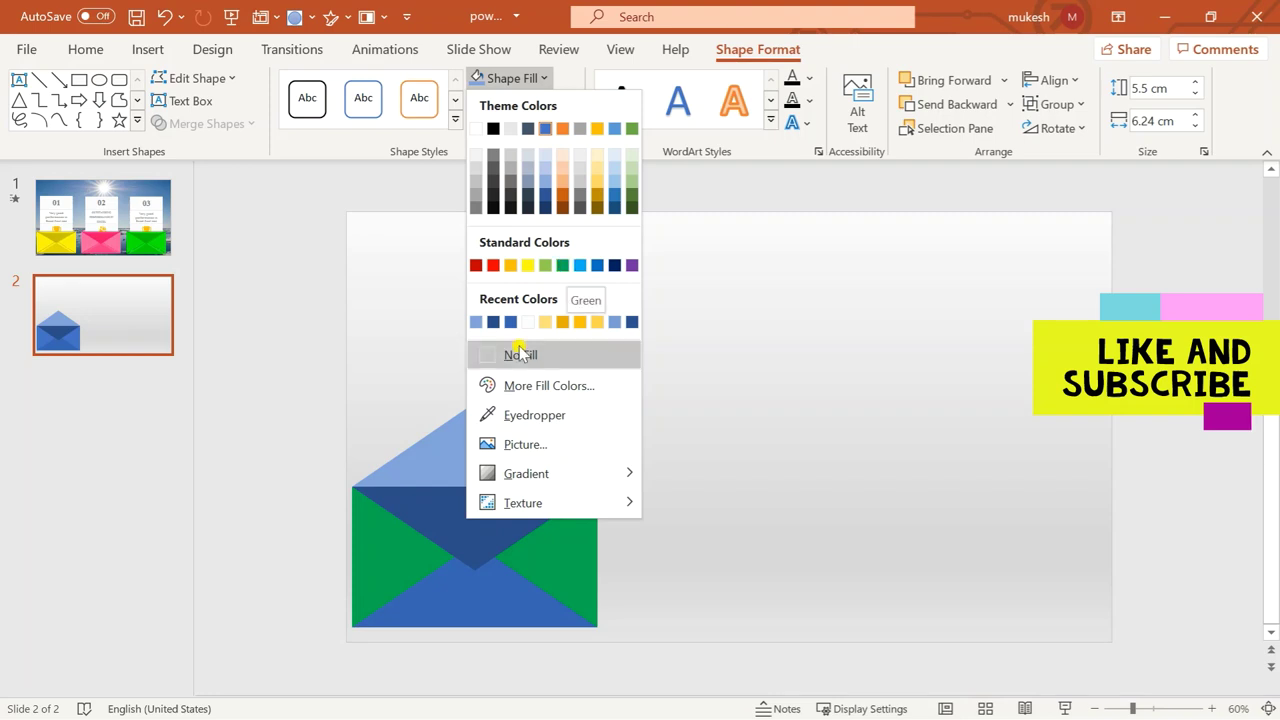
- Give the two side triangles a vivid green from the standard colour palette
{"action": "left_click", "coordinate": [533, 382]}
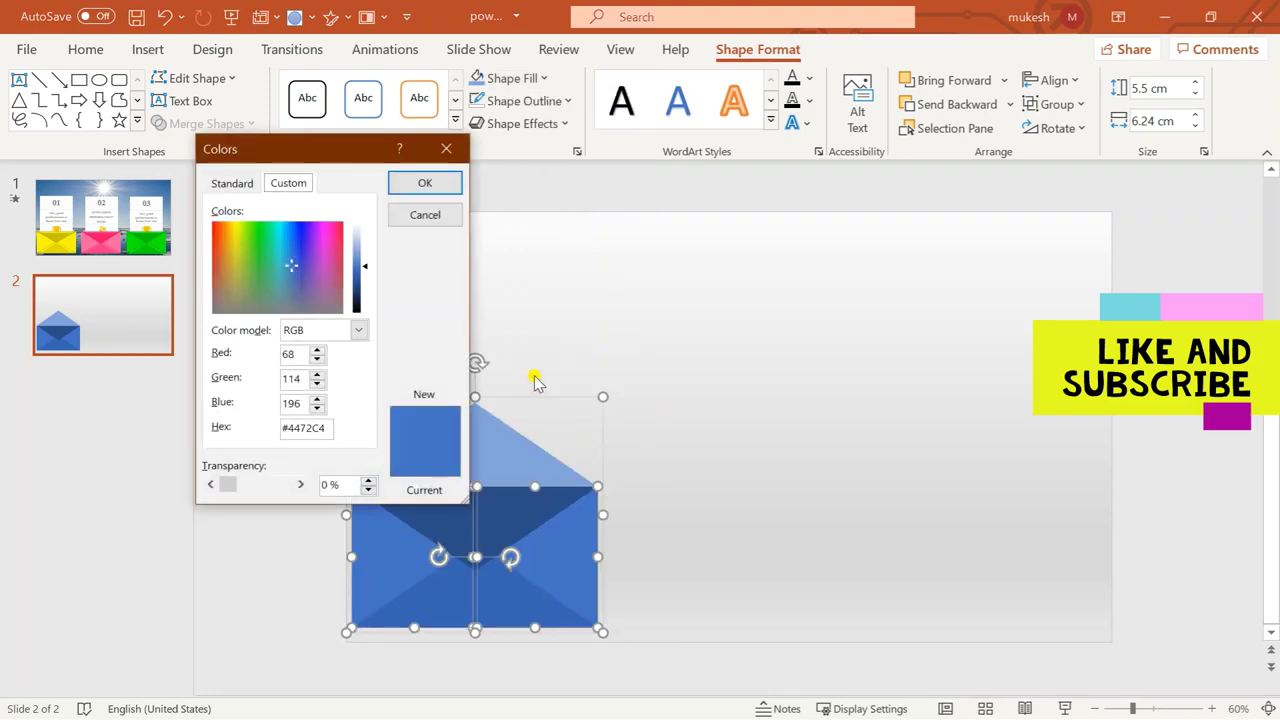
{"action": "left_click", "coordinate": [233, 184]}
{"action": "left_click", "coordinate": [250, 285]}
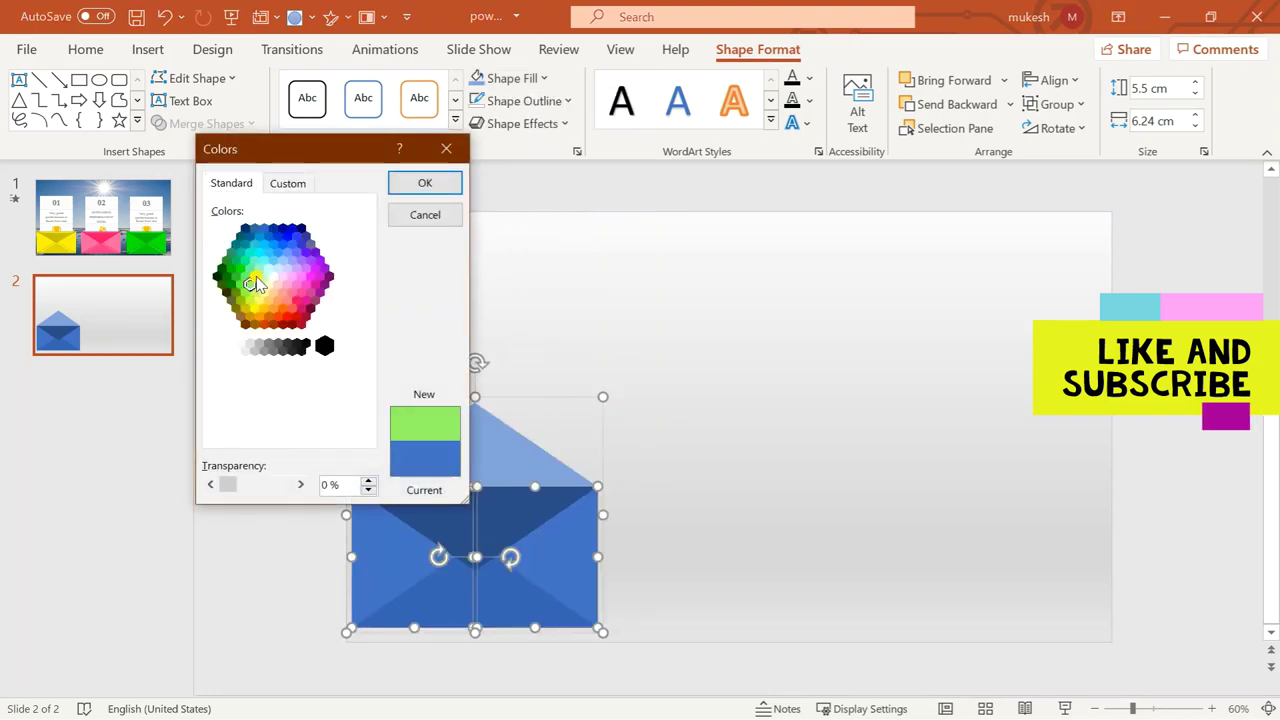
{"action": "left_click", "coordinate": [243, 289]}
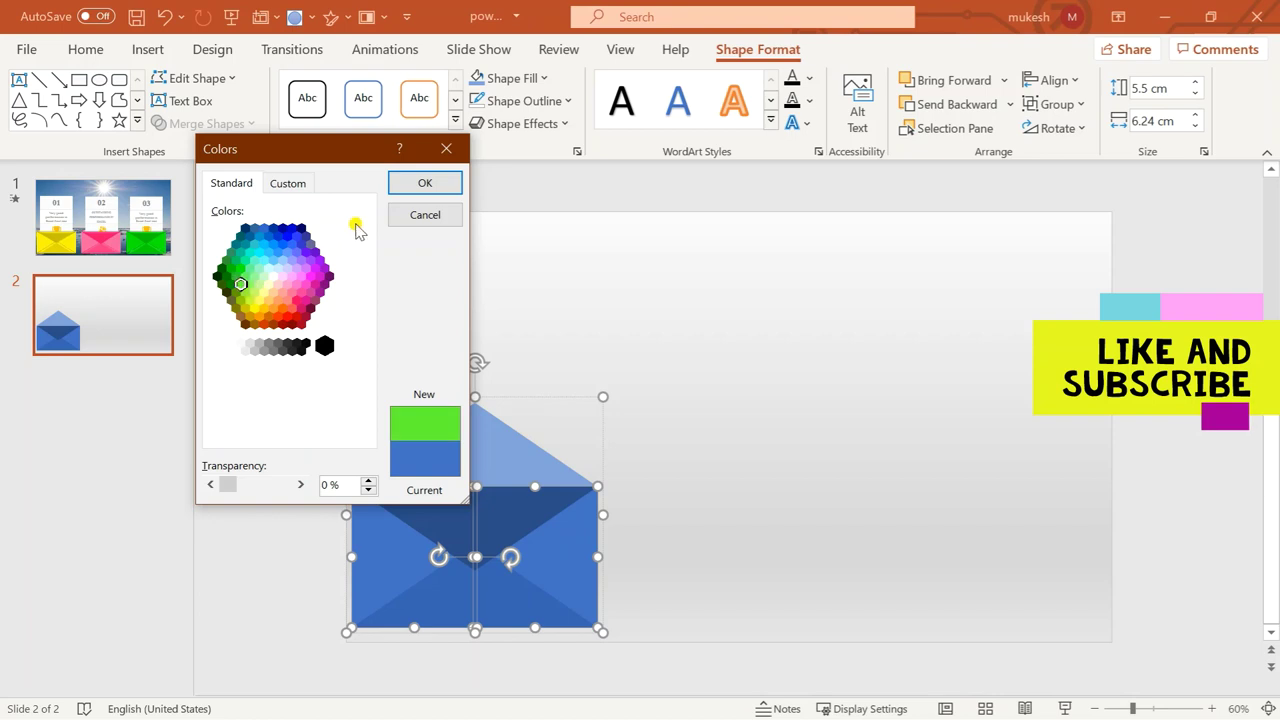
{"action": "left_click", "coordinate": [240, 278]}
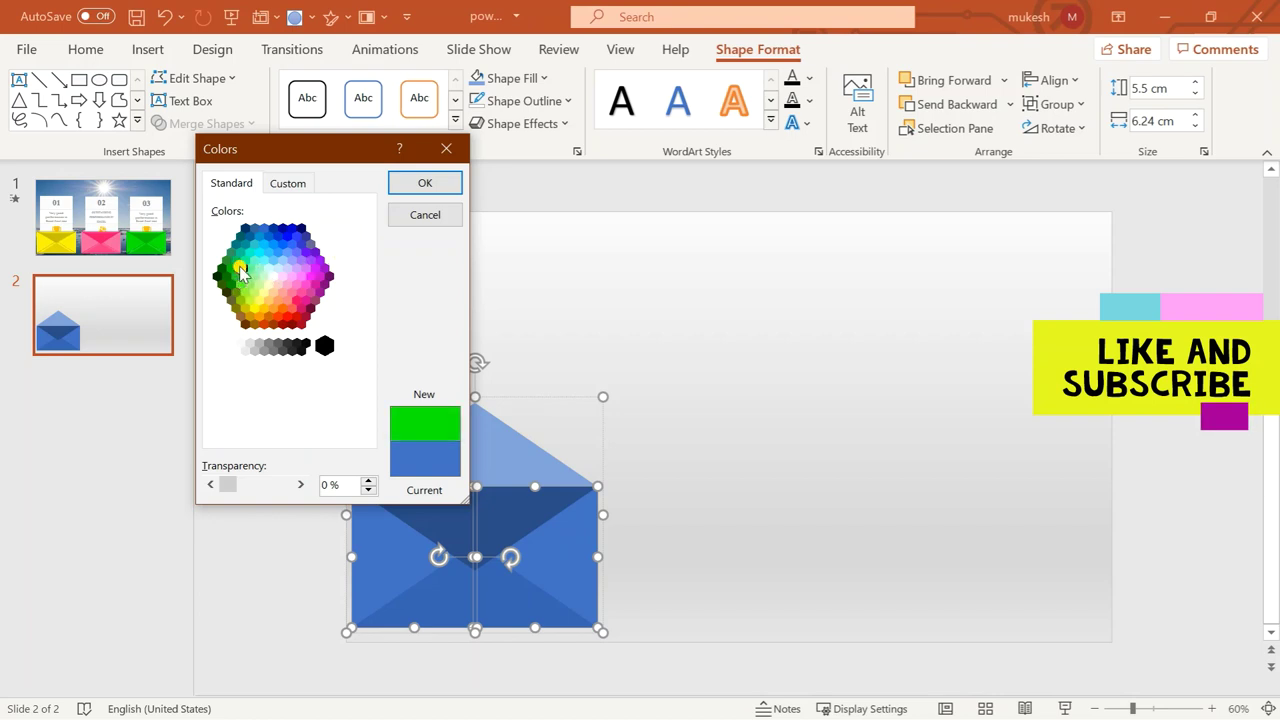
{"action": "left_click", "coordinate": [420, 183]}
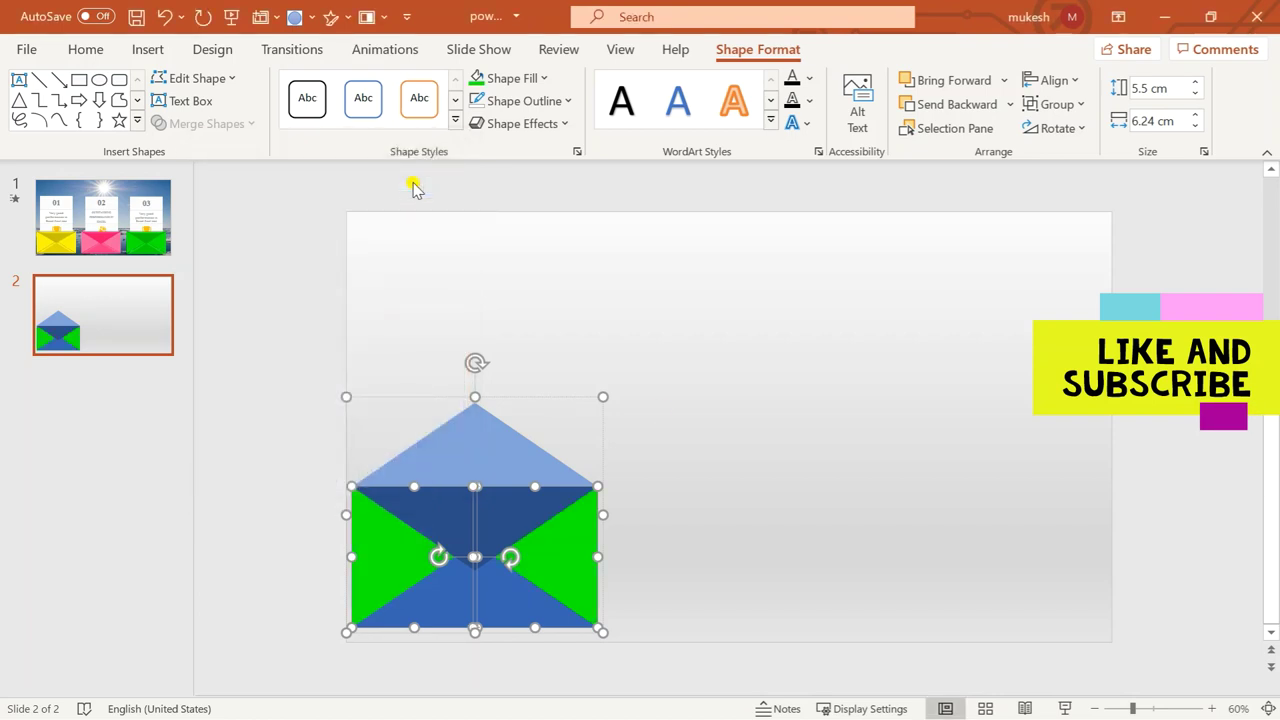
{"action": "left_click", "coordinate": [765, 521]}
- Try a solid green fill on the whole envelope group, undo it, and reselect the group
{"action": "left_click", "coordinate": [488, 595]}
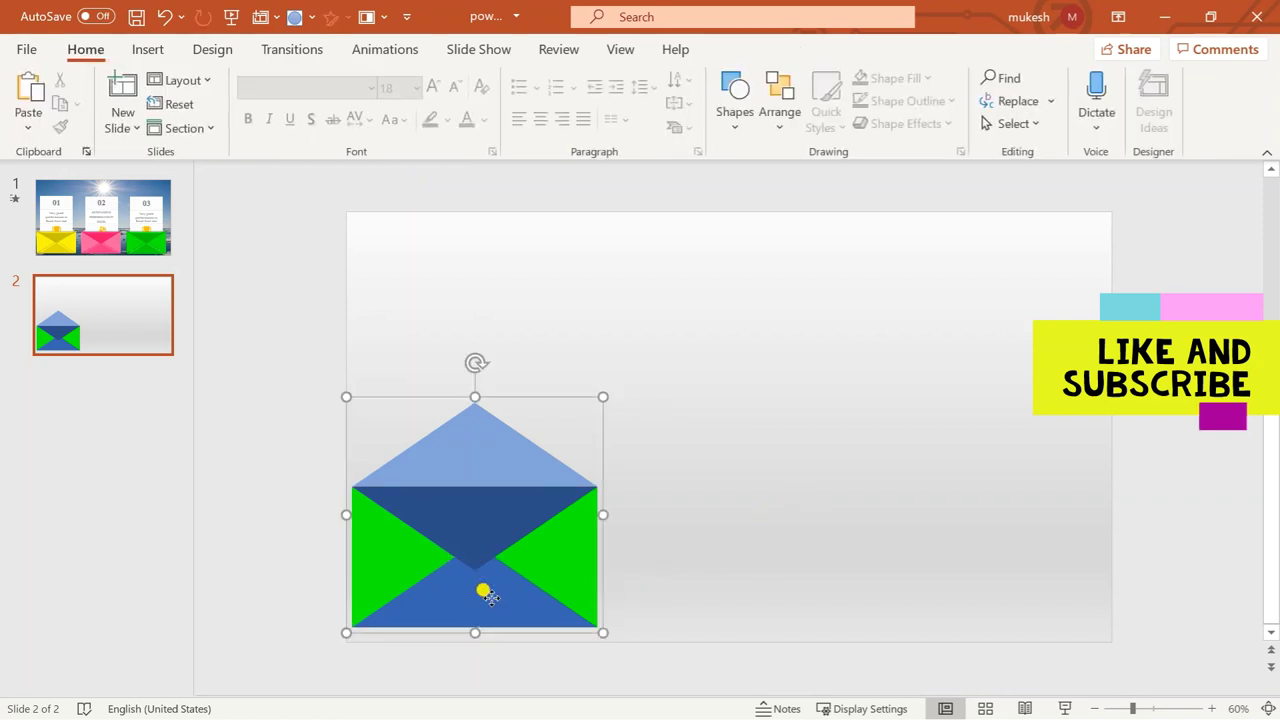
{"action": "left_click", "coordinate": [488, 595]}
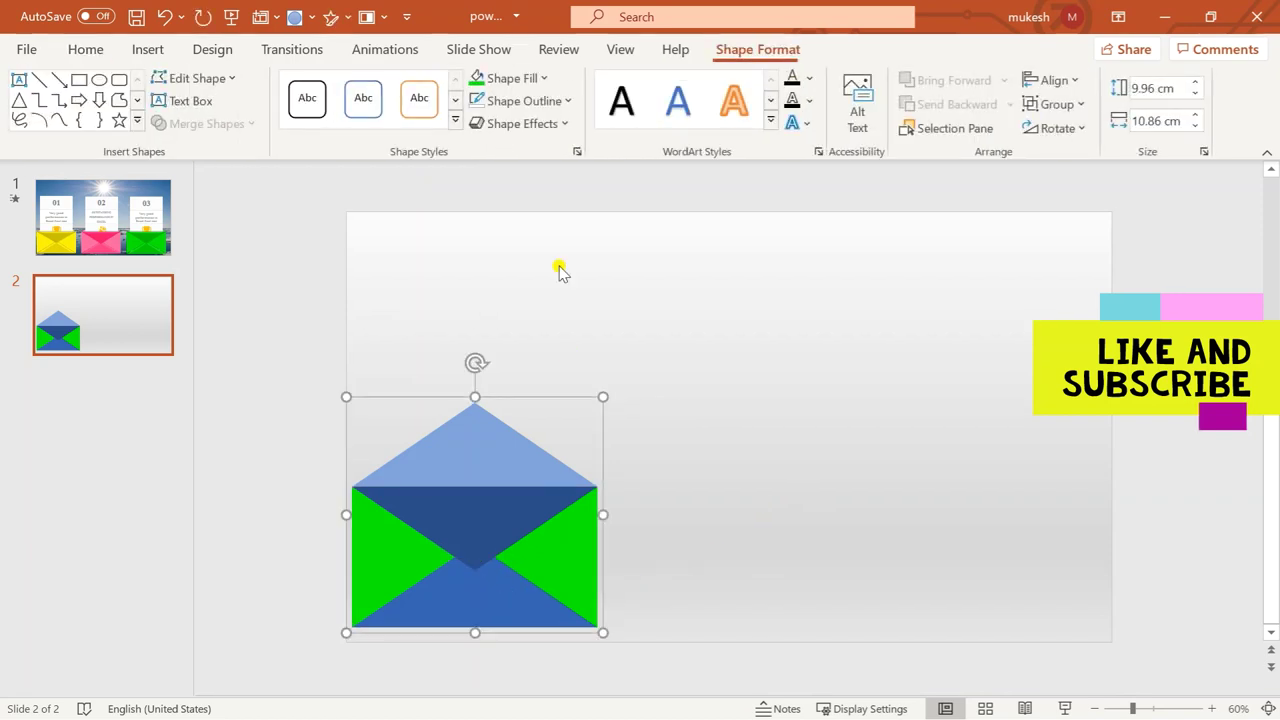
{"action": "left_click", "coordinate": [476, 78]}
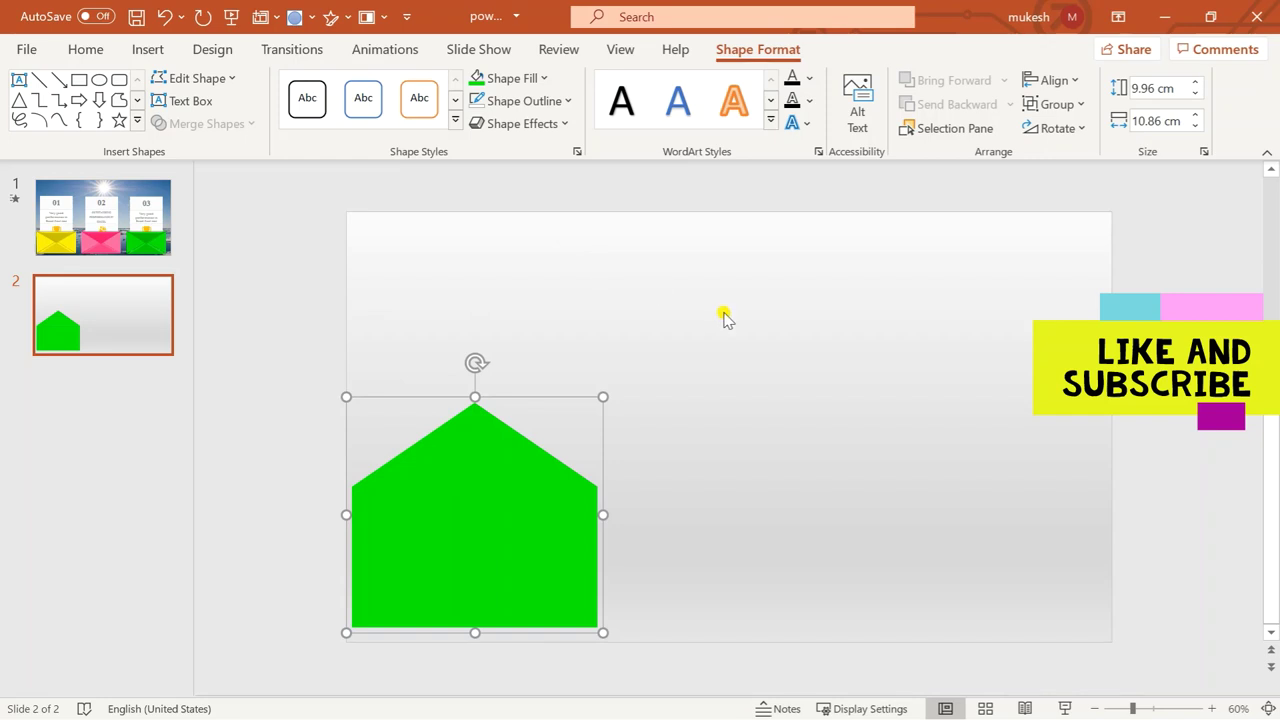
{"action": "key", "text": "ctrl+z"}
{"action": "left_click", "coordinate": [511, 580]}
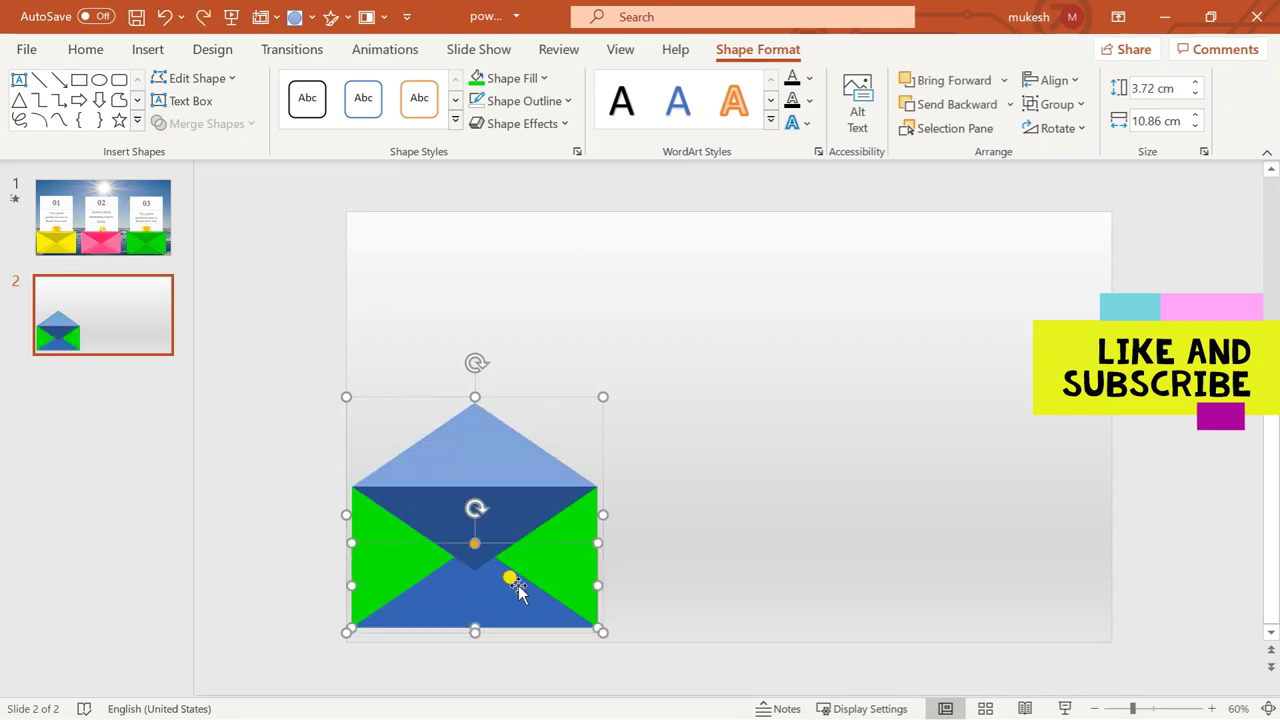
{"action": "left_click", "coordinate": [818, 488]}
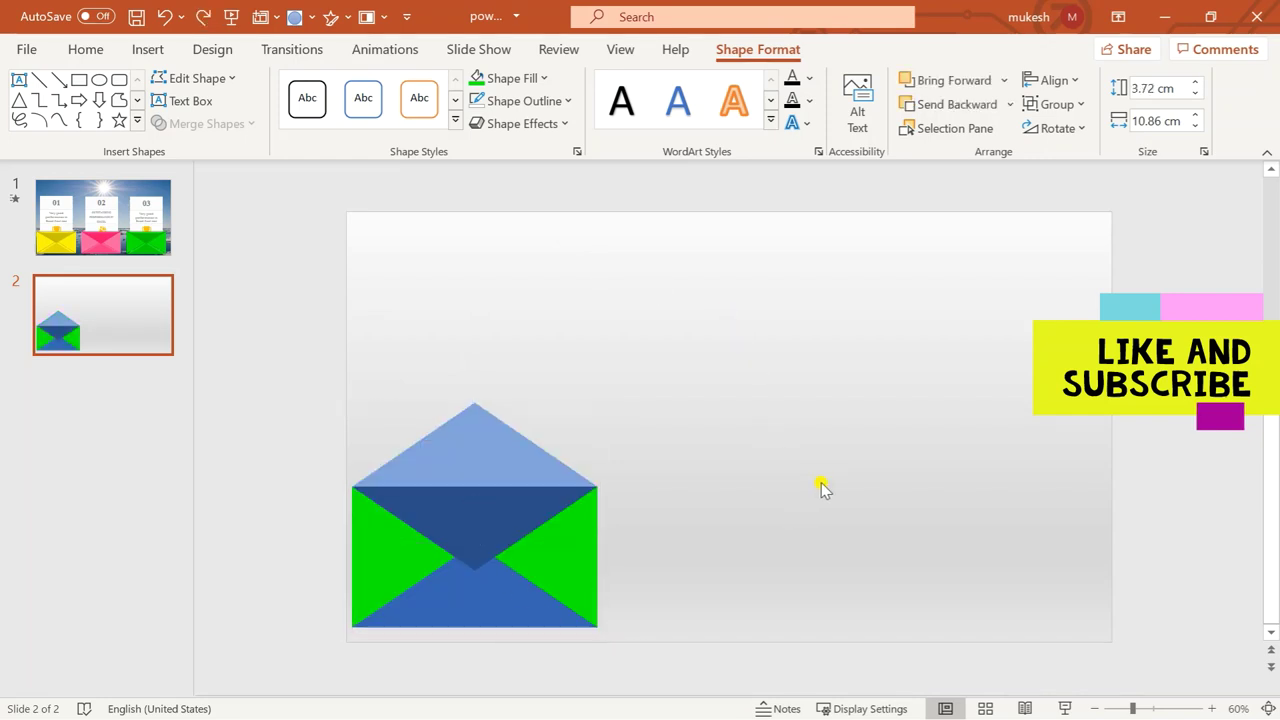
{"action": "left_click", "coordinate": [475, 447]}
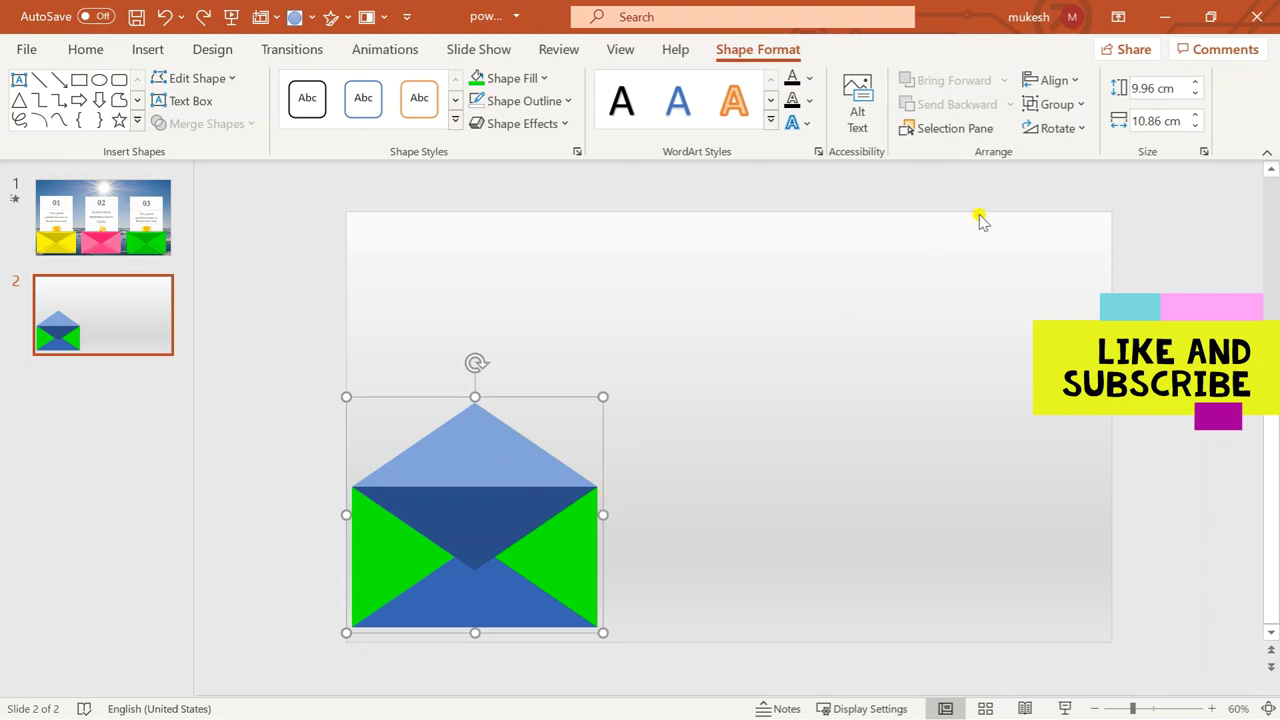
{"action": "left_click", "coordinate": [1055, 104]}
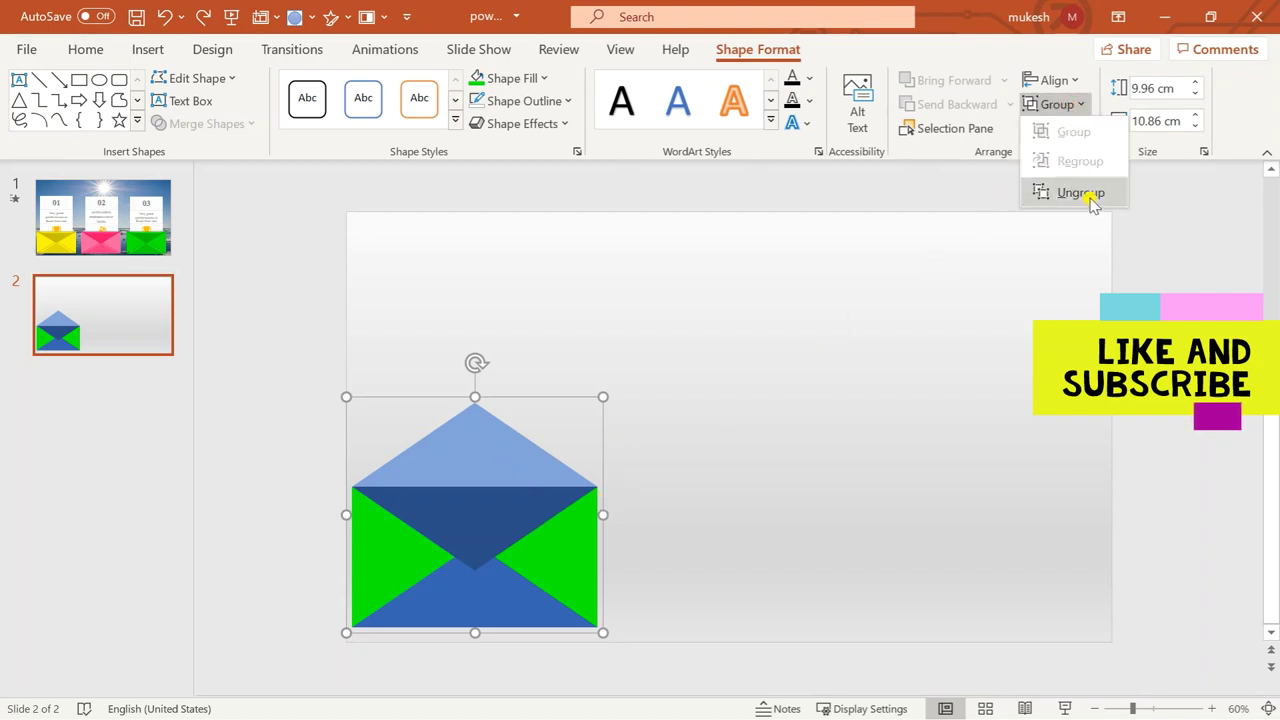
- Ungroup the envelope and give its bottom triangle a slightly darker custom green
{"action": "left_click", "coordinate": [1080, 193]}
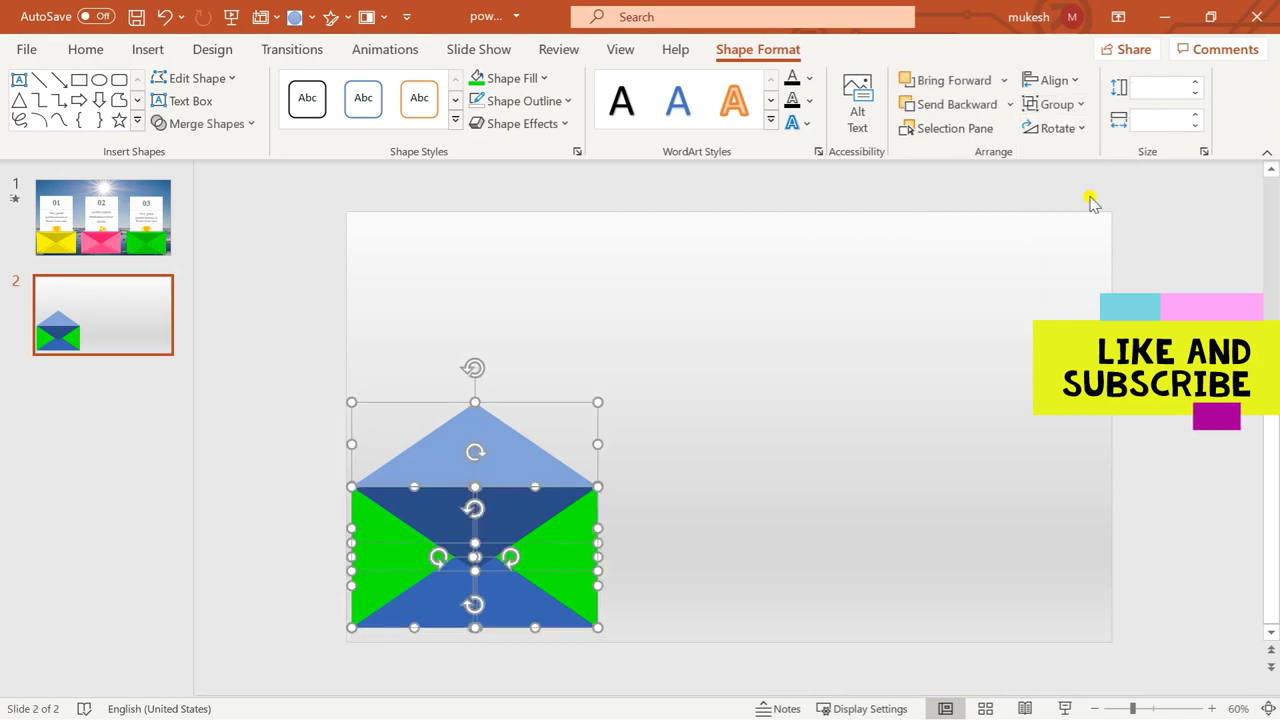
{"action": "left_click", "coordinate": [670, 557]}
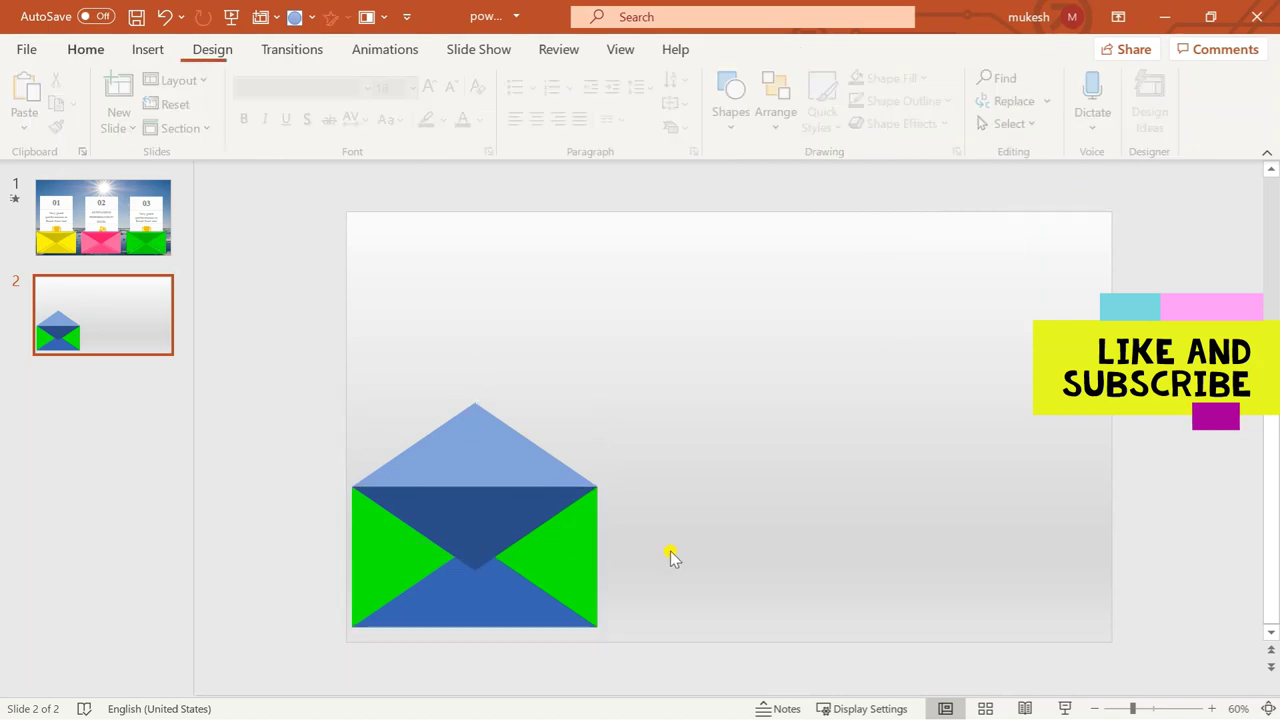
{"action": "left_click", "coordinate": [487, 604]}
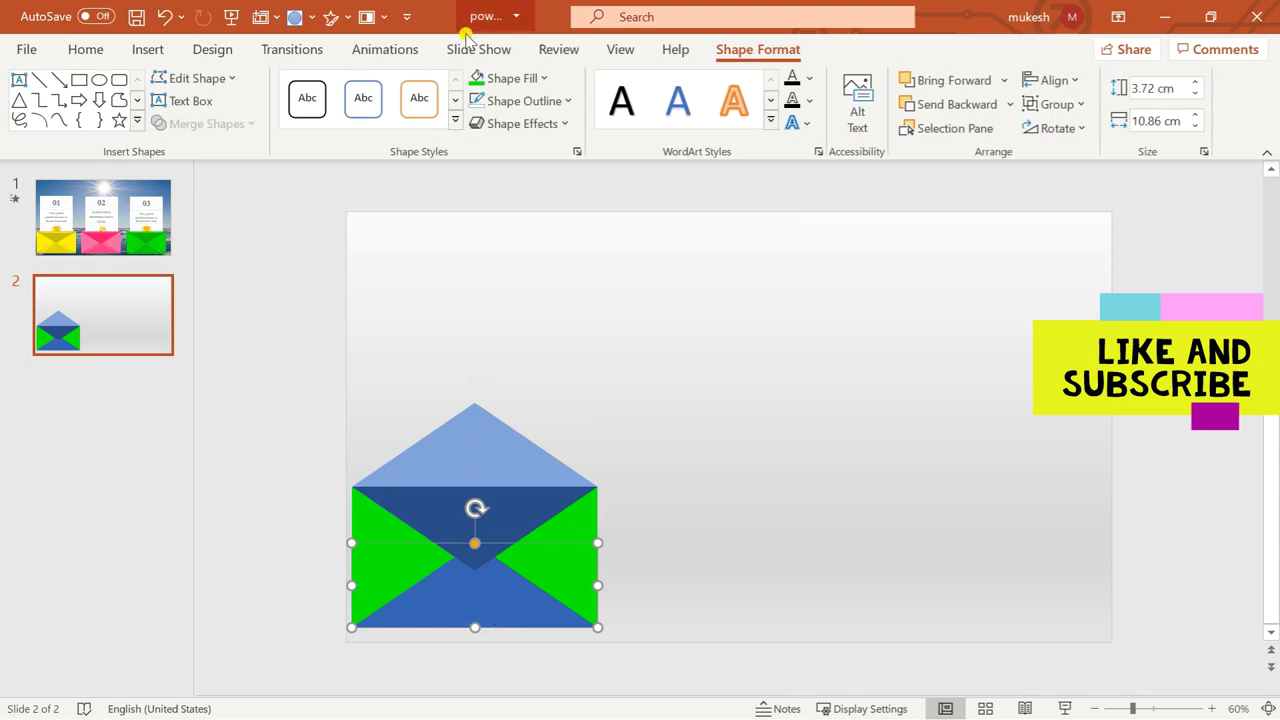
{"action": "left_click", "coordinate": [477, 84]}
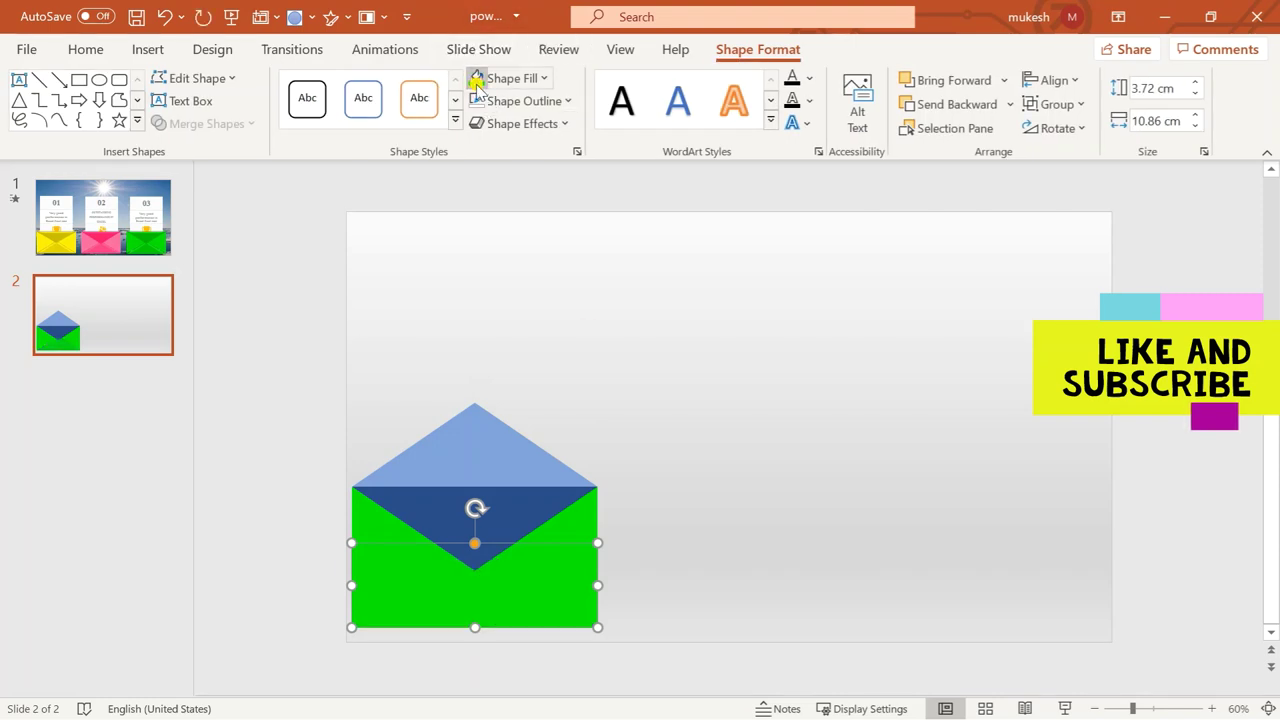
{"action": "left_click", "coordinate": [543, 78]}
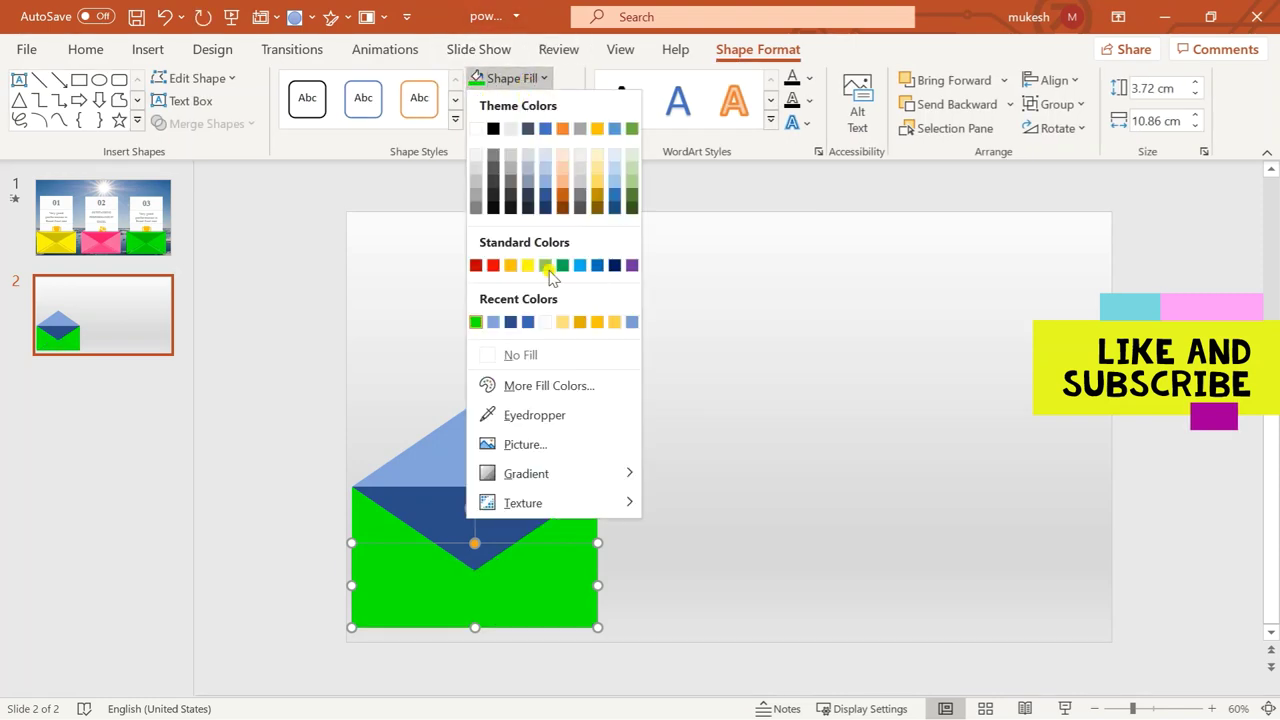
{"action": "left_click", "coordinate": [557, 396]}
{"action": "left_click", "coordinate": [297, 182]}
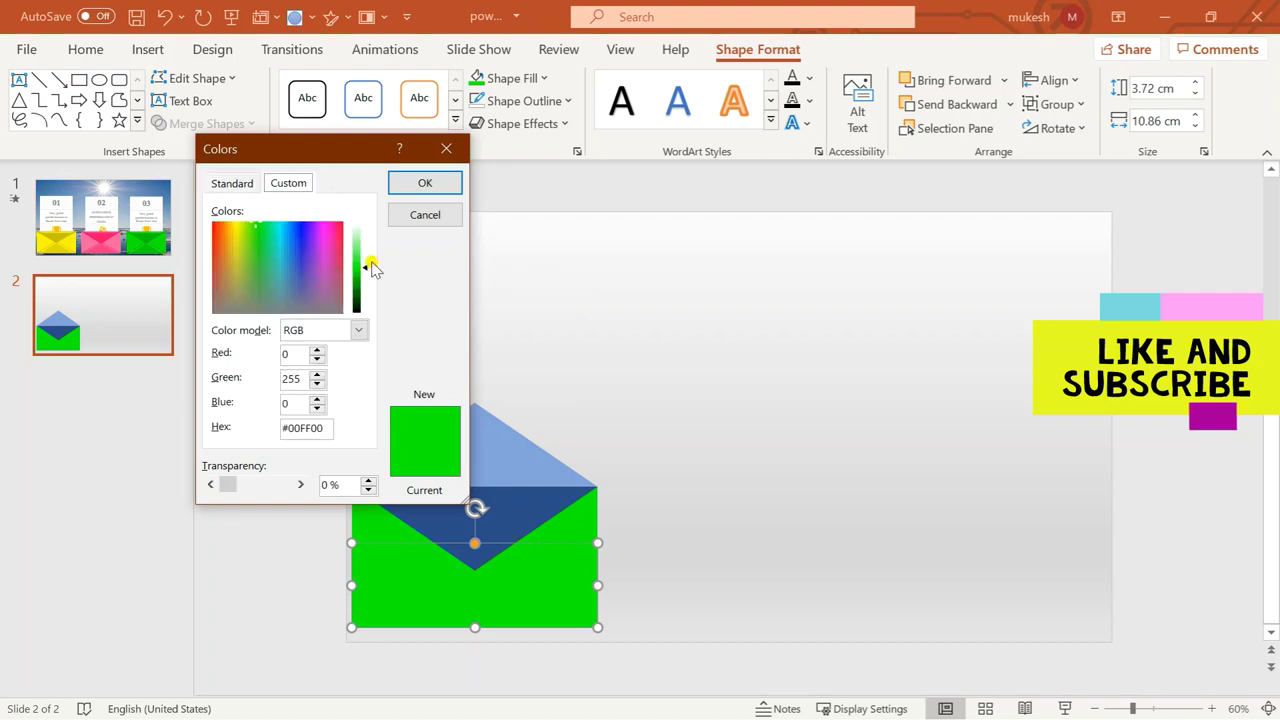
{"action": "left_click_drag", "start_coordinate": [369, 276], "coordinate": [370, 281]}
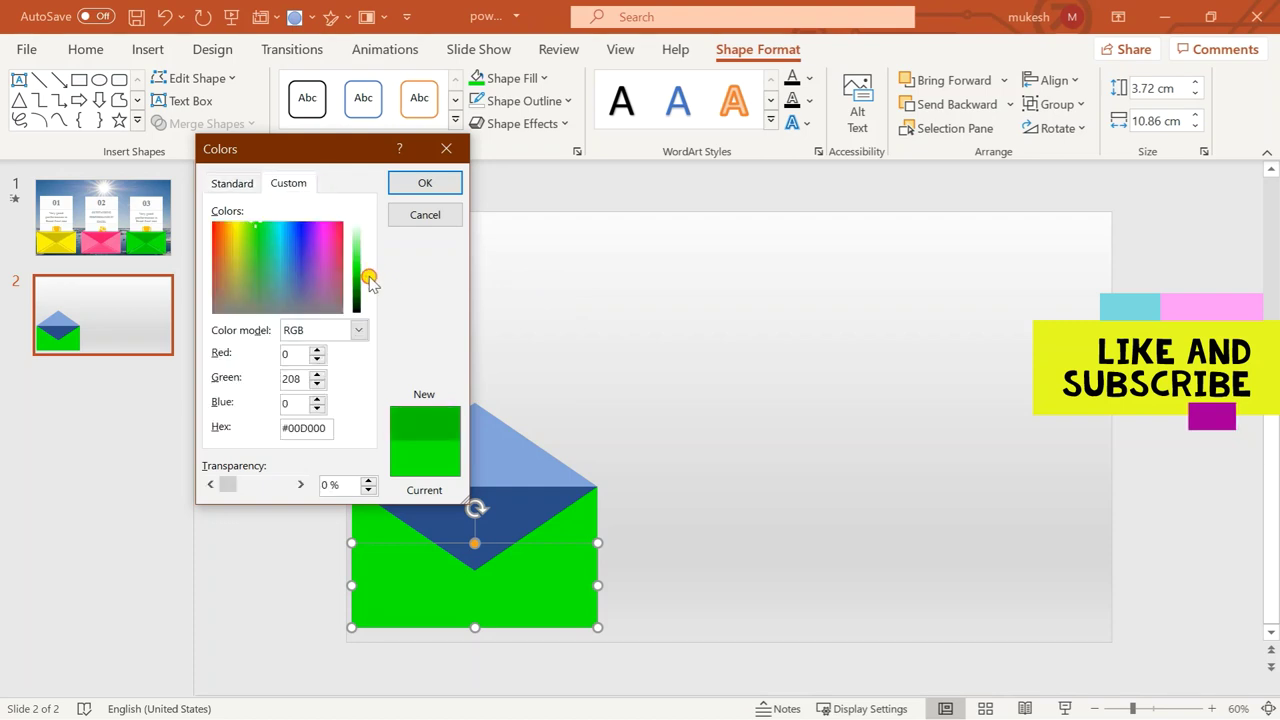
{"action": "left_click", "coordinate": [430, 183]}
- Fill the inner triangle with a deeper custom green, #009A00
{"action": "left_click", "coordinate": [526, 516]}
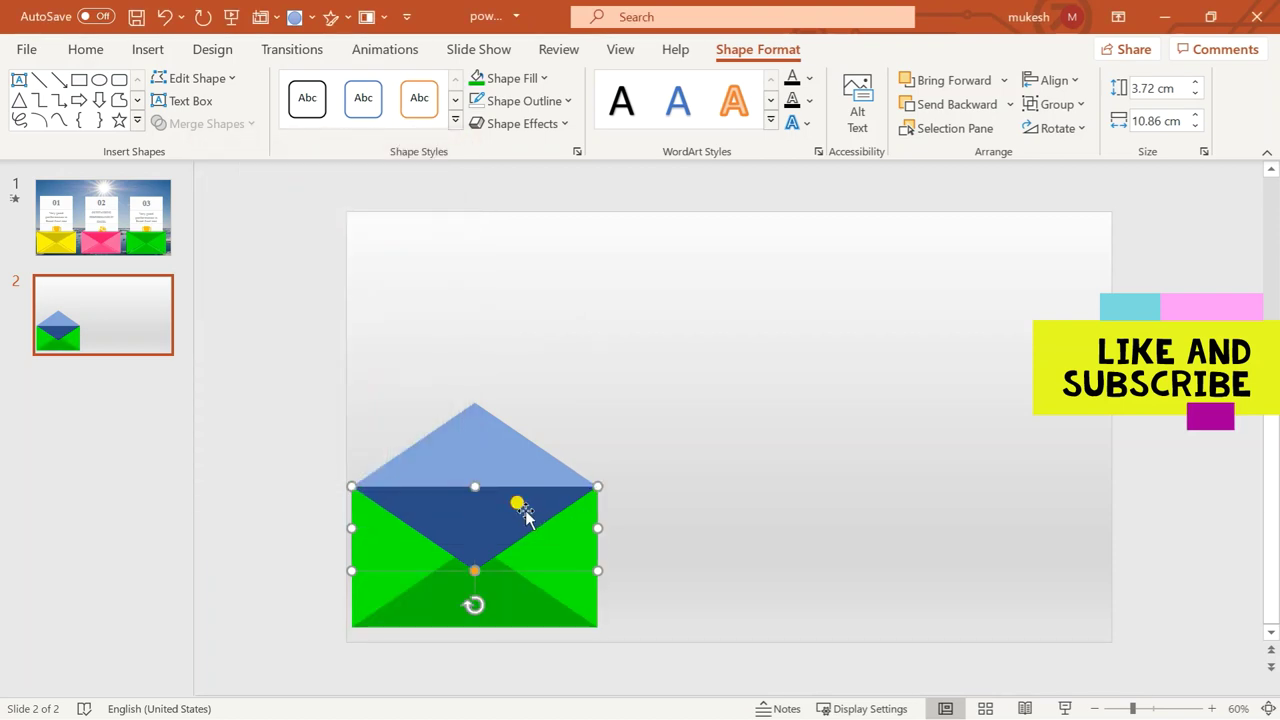
{"action": "left_click", "coordinate": [479, 86]}
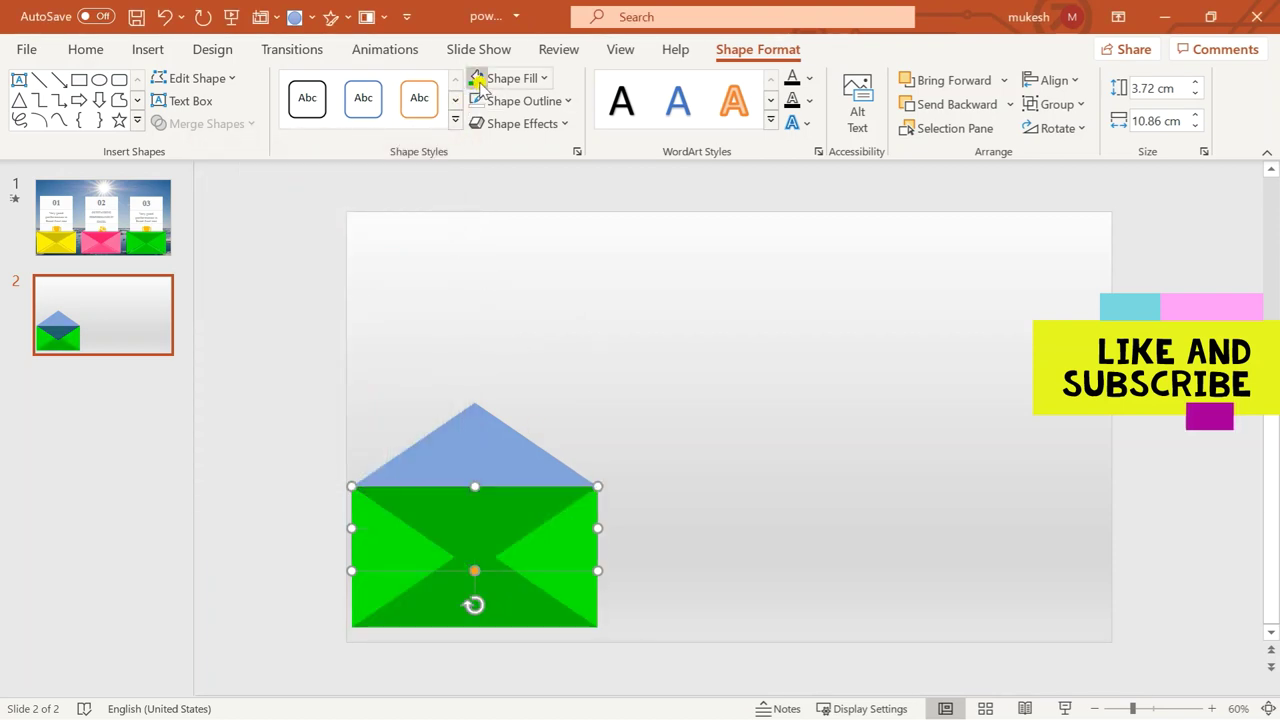
{"action": "left_click", "coordinate": [523, 101]}
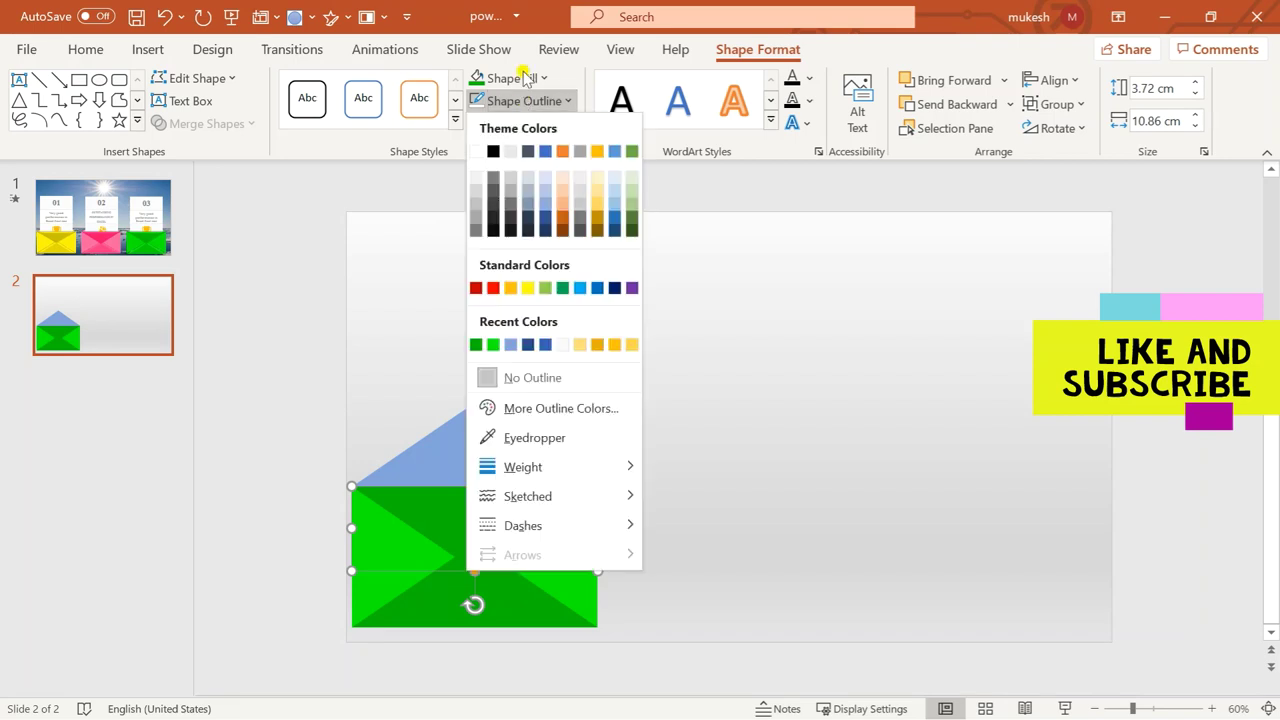
{"action": "left_click", "coordinate": [525, 79]}
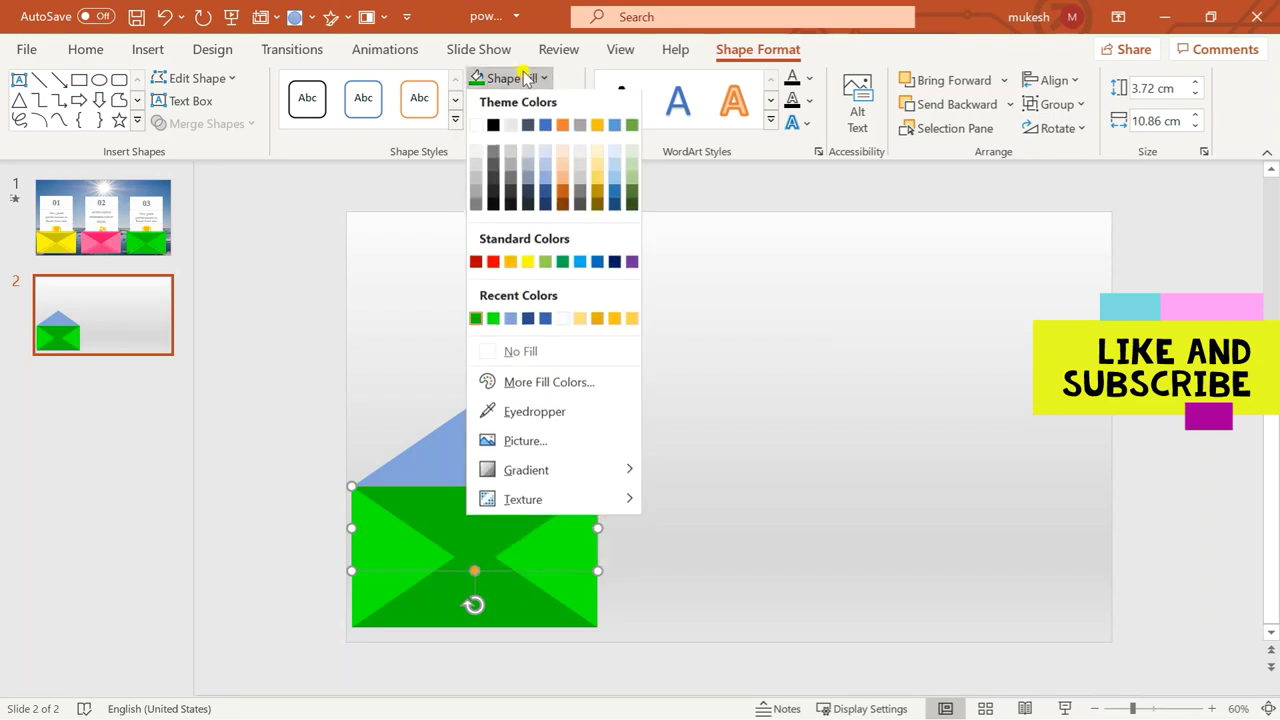
{"action": "left_click", "coordinate": [559, 386]}
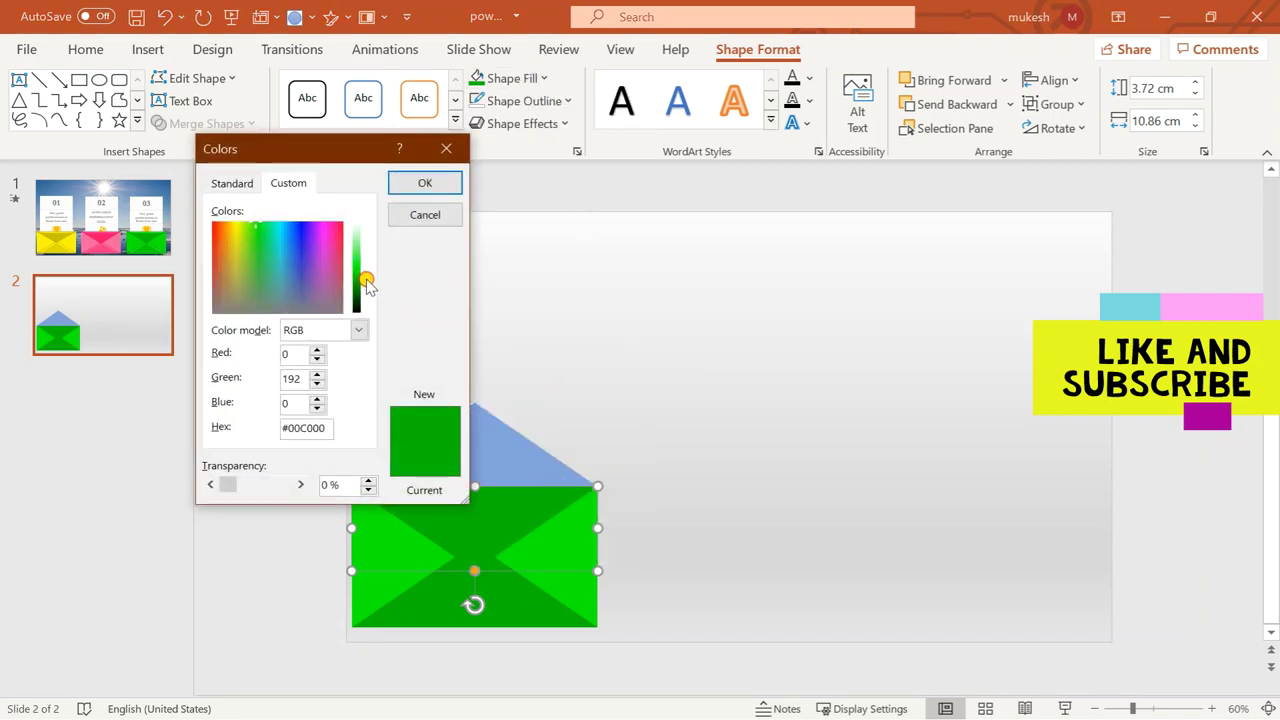
{"action": "left_click_drag", "start_coordinate": [367, 283], "coordinate": [368, 290]}
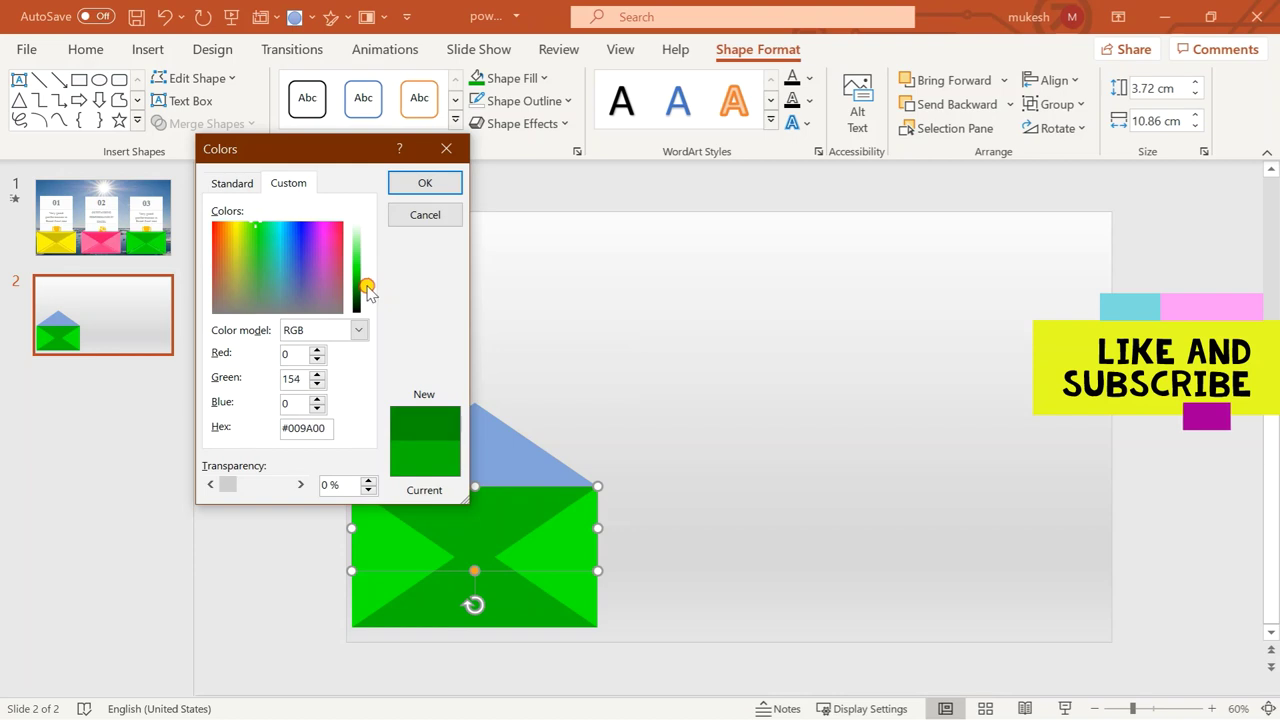
{"action": "left_click", "coordinate": [447, 181]}
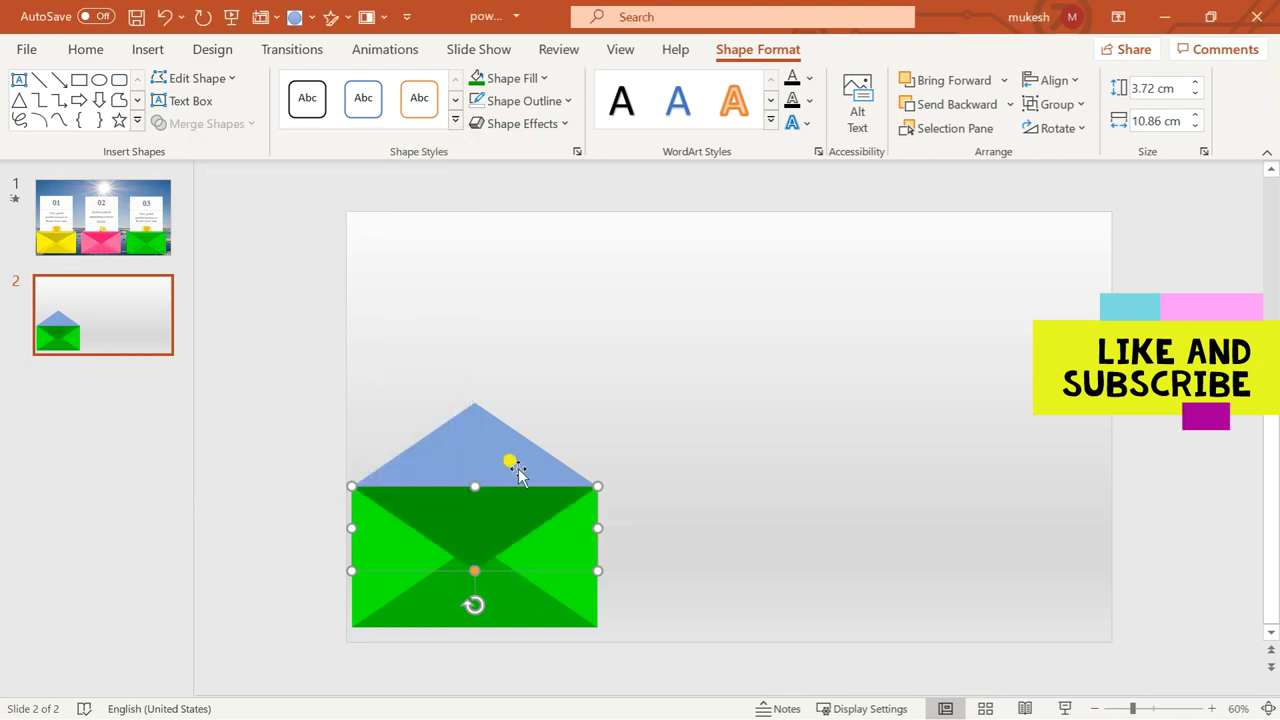
{"action": "left_click", "coordinate": [513, 462]}
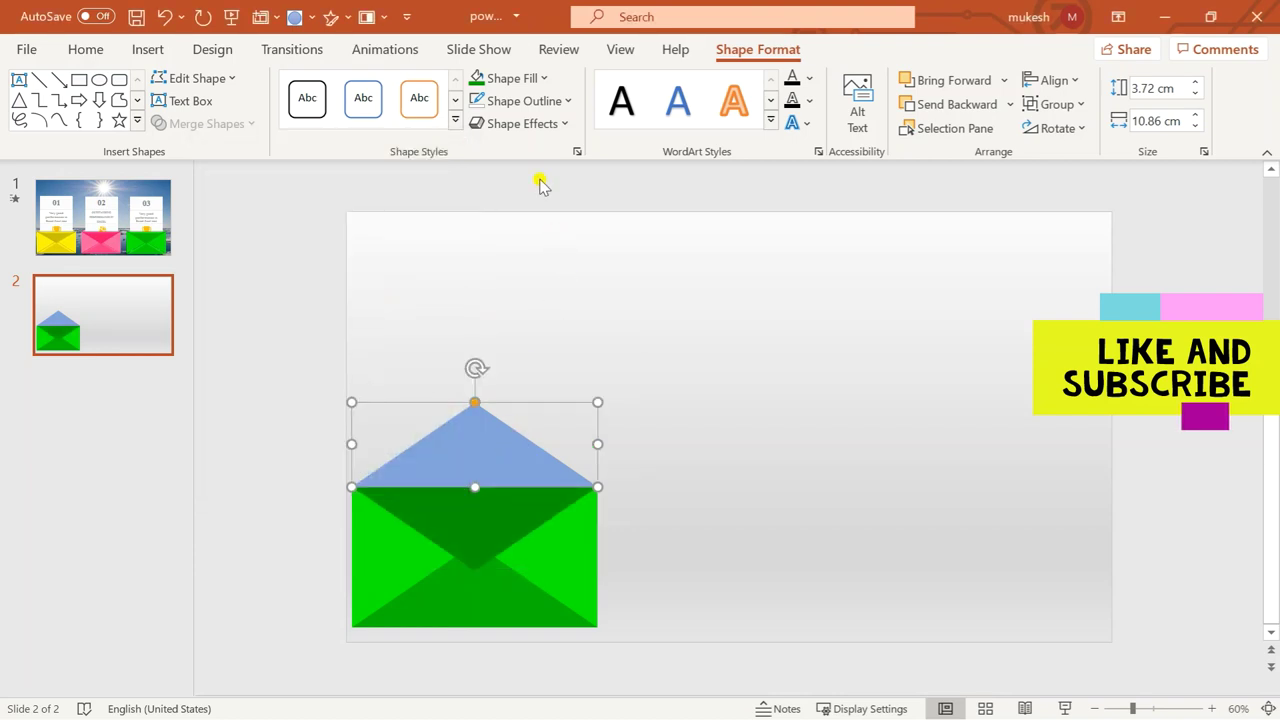
{"action": "left_click", "coordinate": [499, 80]}
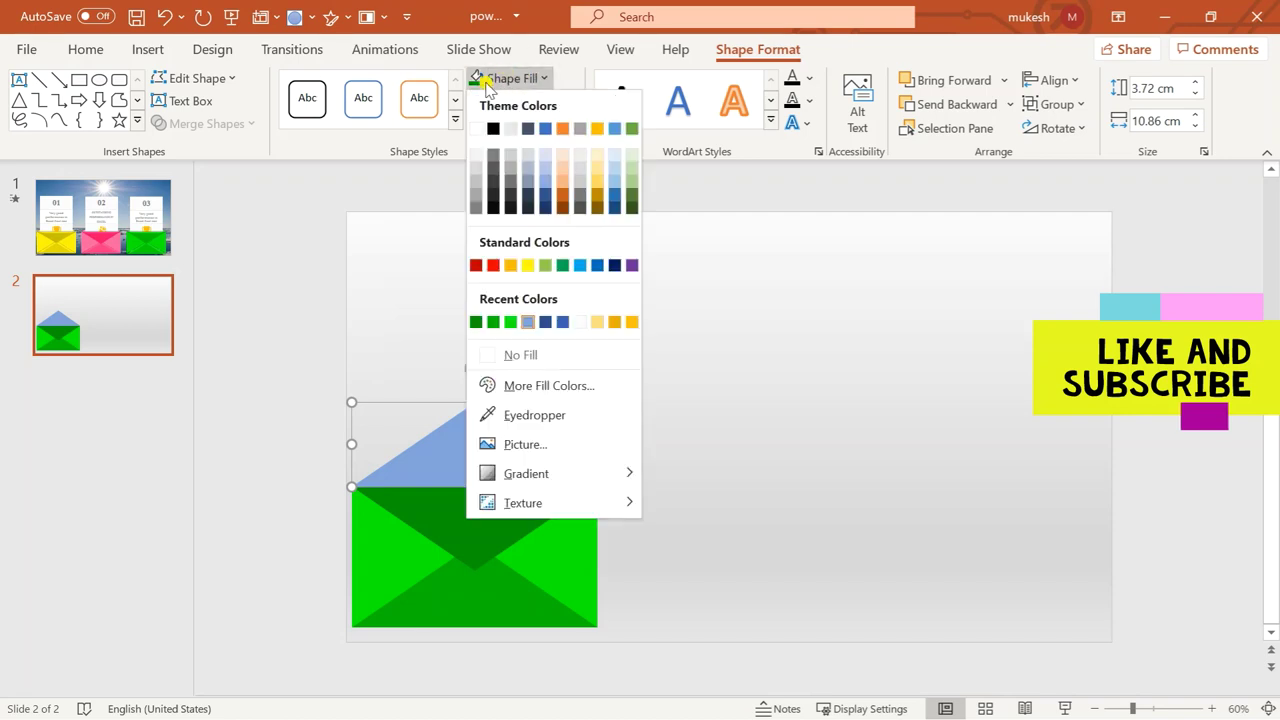
- Lighten the top flap's fill to the custom light green #47FF47
{"action": "left_click", "coordinate": [511, 322]}
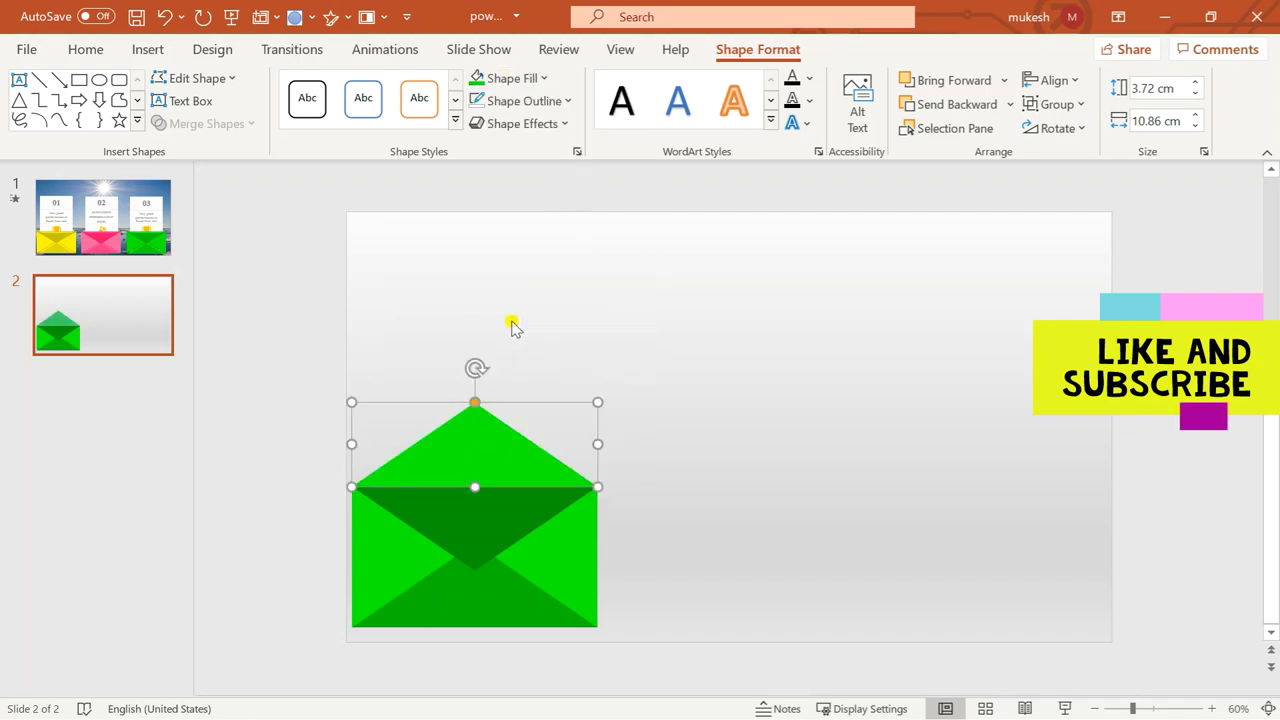
{"action": "left_click", "coordinate": [515, 79]}
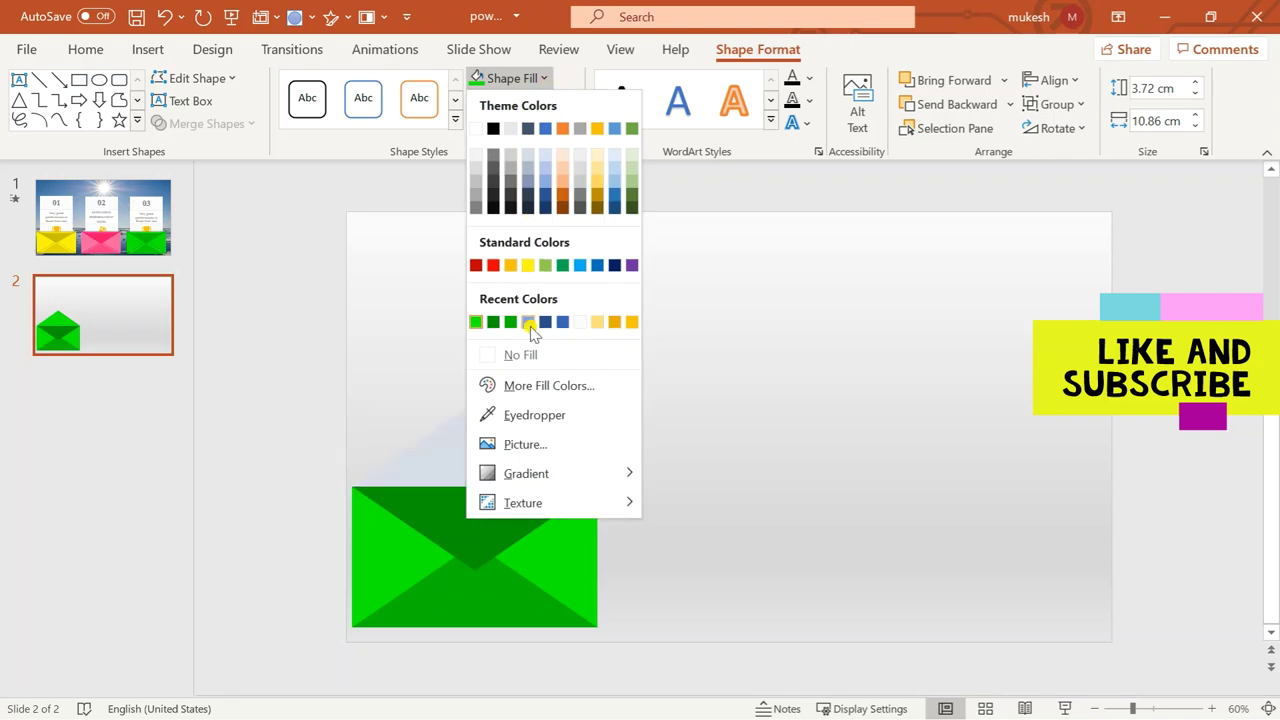
{"action": "left_click", "coordinate": [549, 390]}
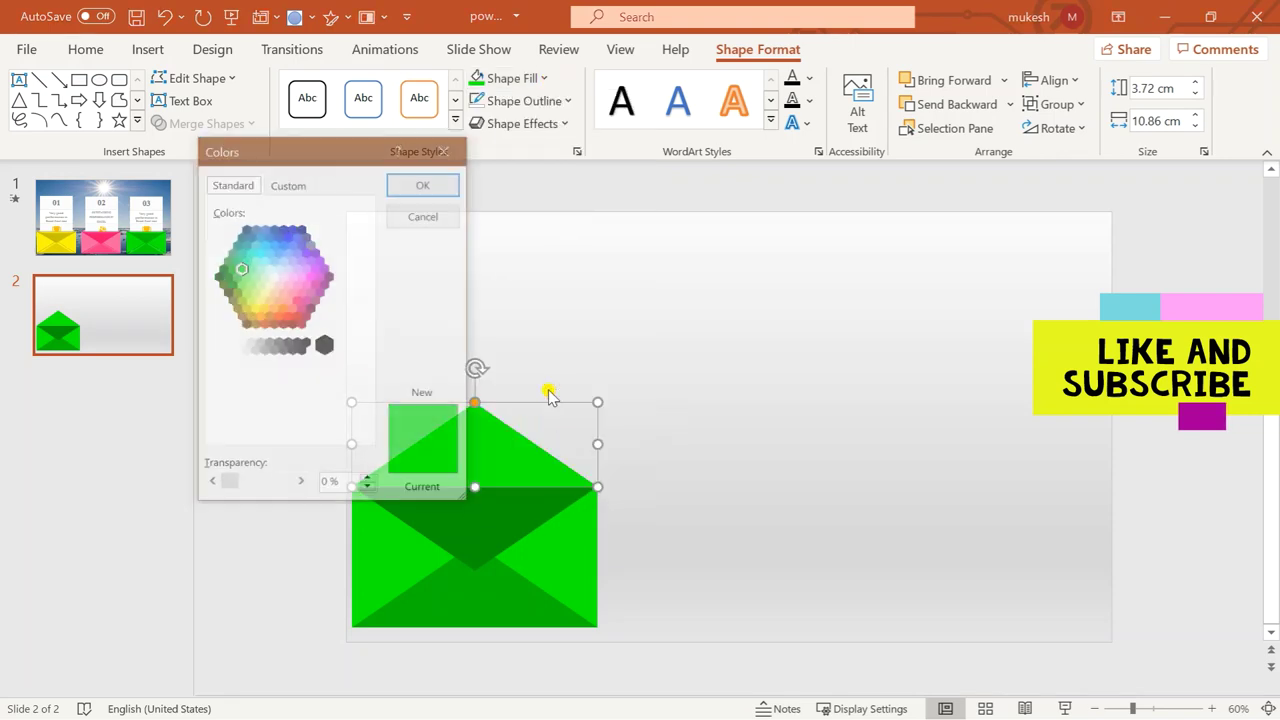
{"action": "left_click", "coordinate": [287, 184]}
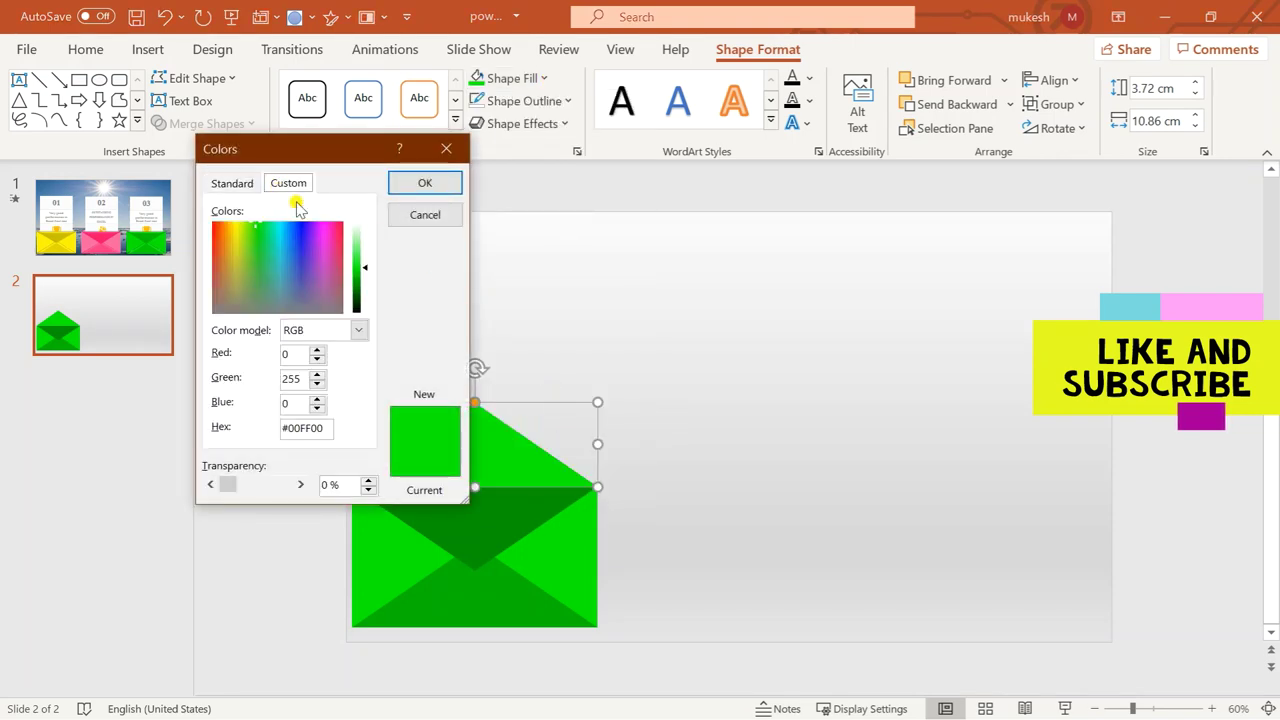
{"action": "left_click_drag", "start_coordinate": [368, 272], "coordinate": [370, 258]}
{"action": "left_click", "coordinate": [405, 185]}
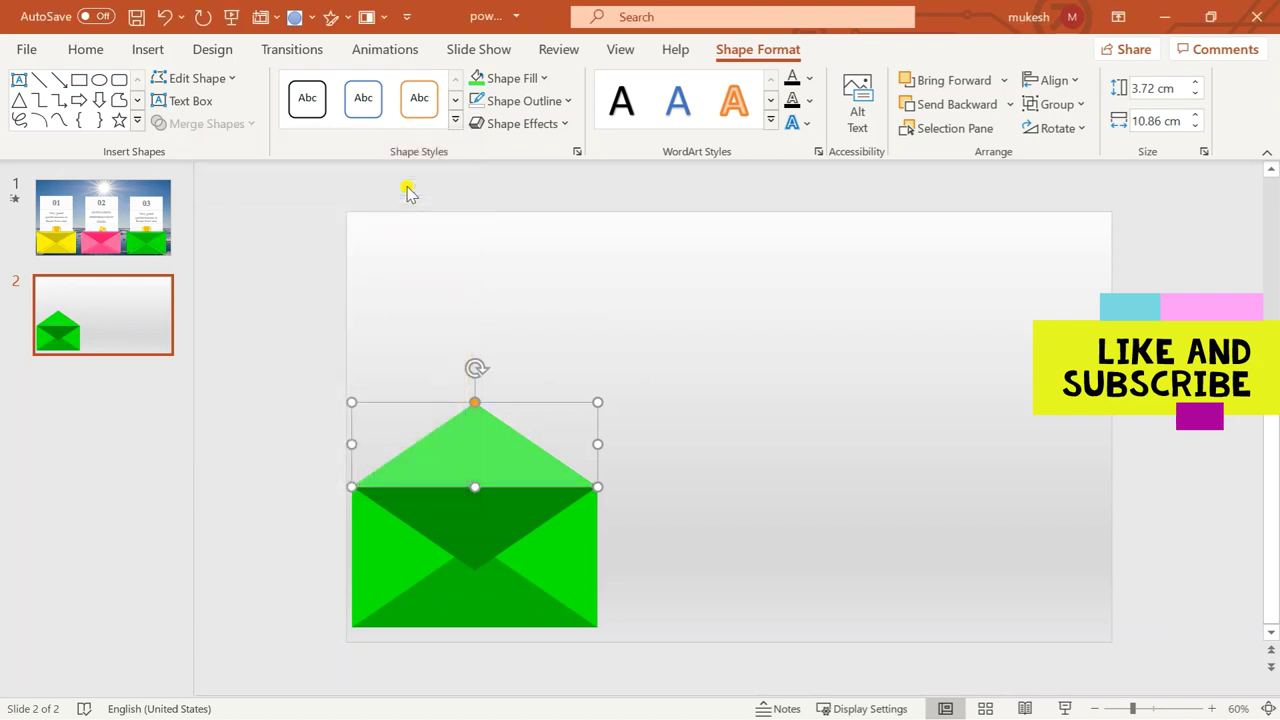
{"action": "left_click", "coordinate": [790, 476]}
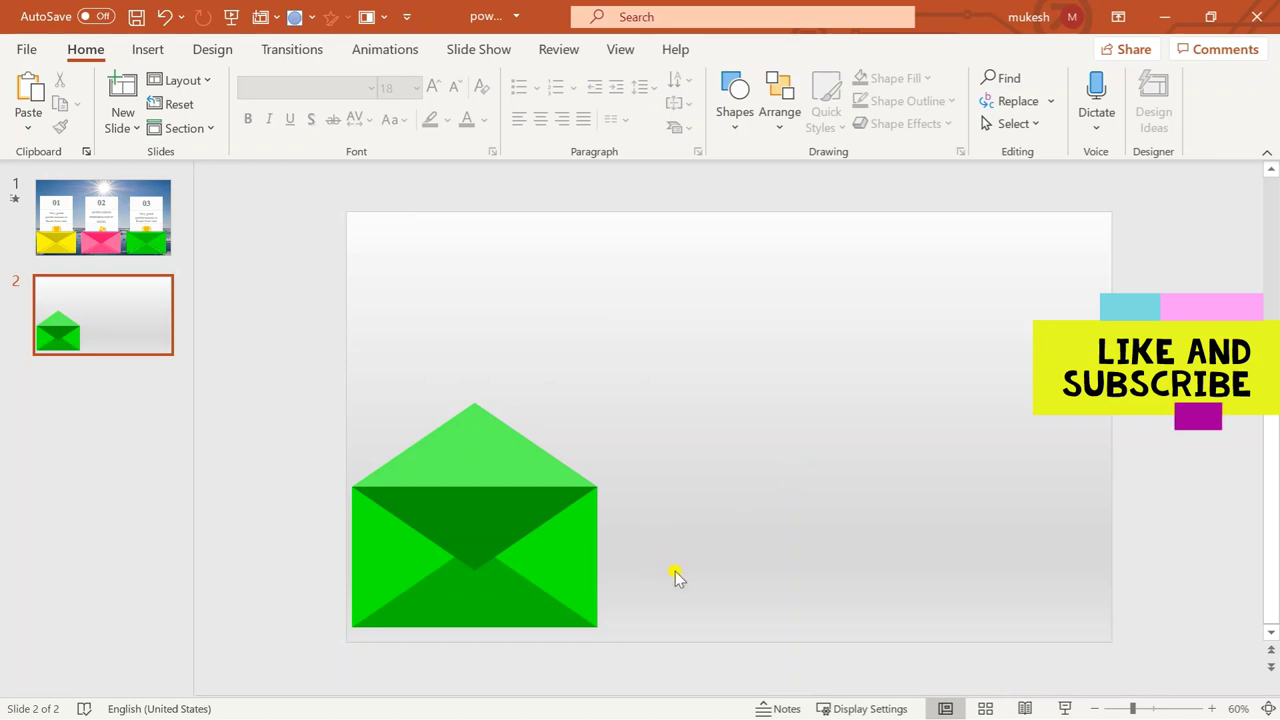
- Select all five envelope parts and apply a bevelled Shape Effects preset
{"action": "left_click", "coordinate": [456, 512]}
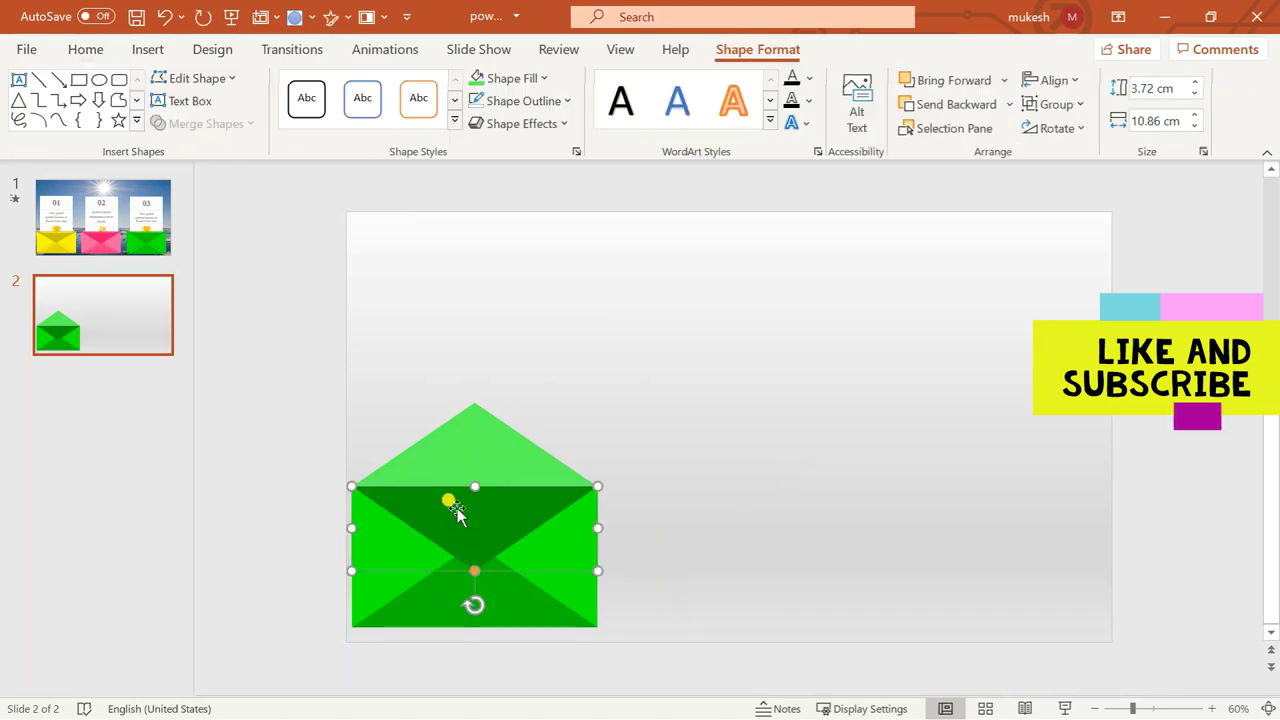
{"action": "left_click", "coordinate": [406, 563], "text": "shift"}
{"action": "left_click", "coordinate": [426, 588], "text": "shift"}
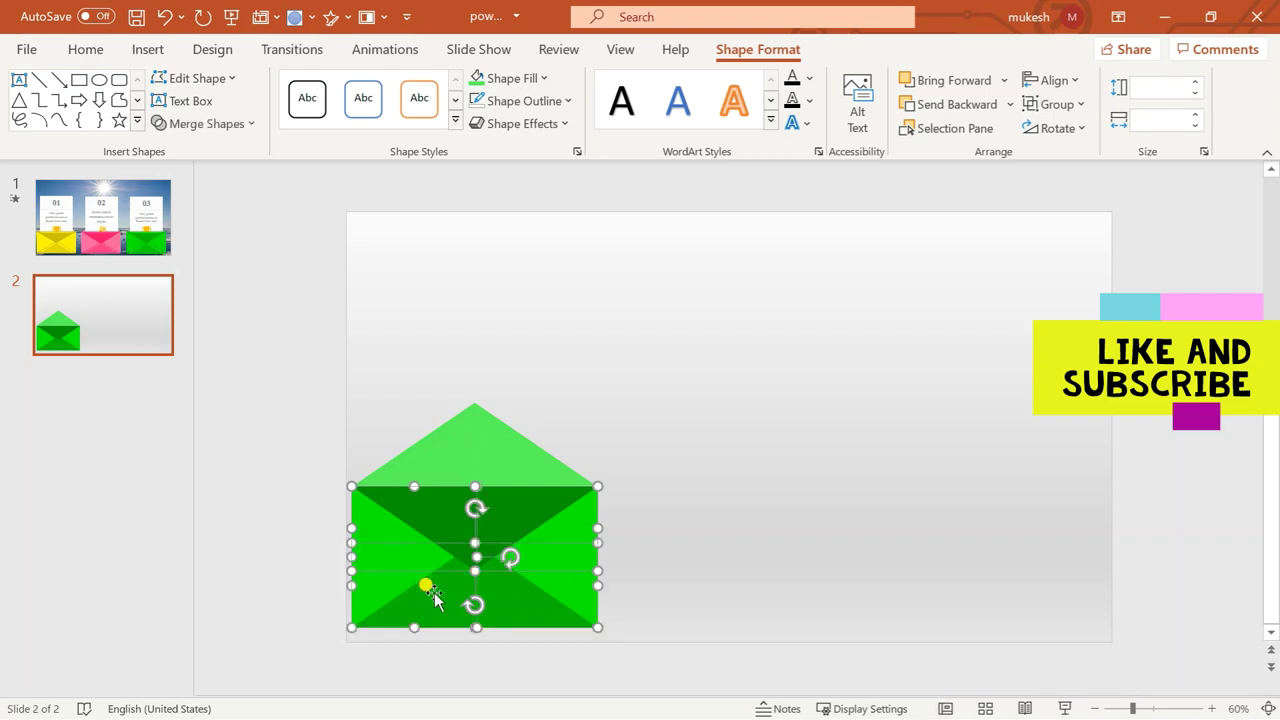
{"action": "left_click", "coordinate": [573, 590], "text": "shift"}
{"action": "left_click", "coordinate": [512, 455], "text": "shift"}
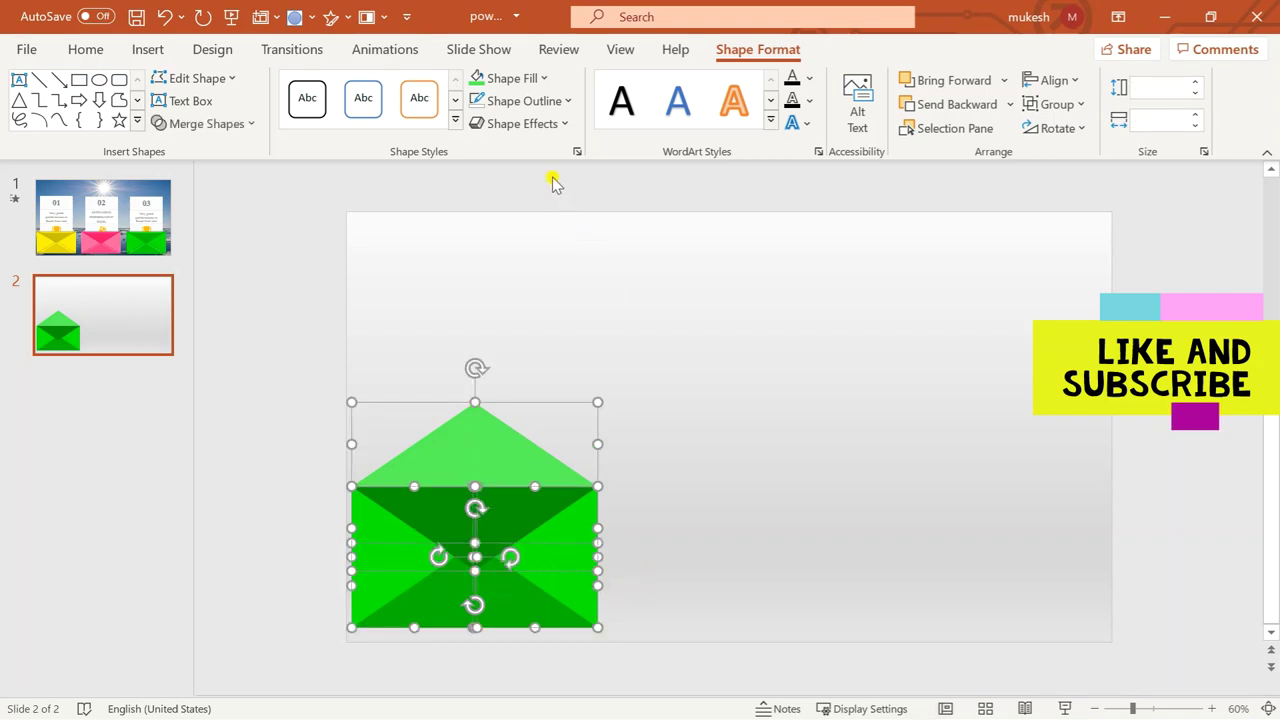
{"action": "left_click", "coordinate": [558, 123]}
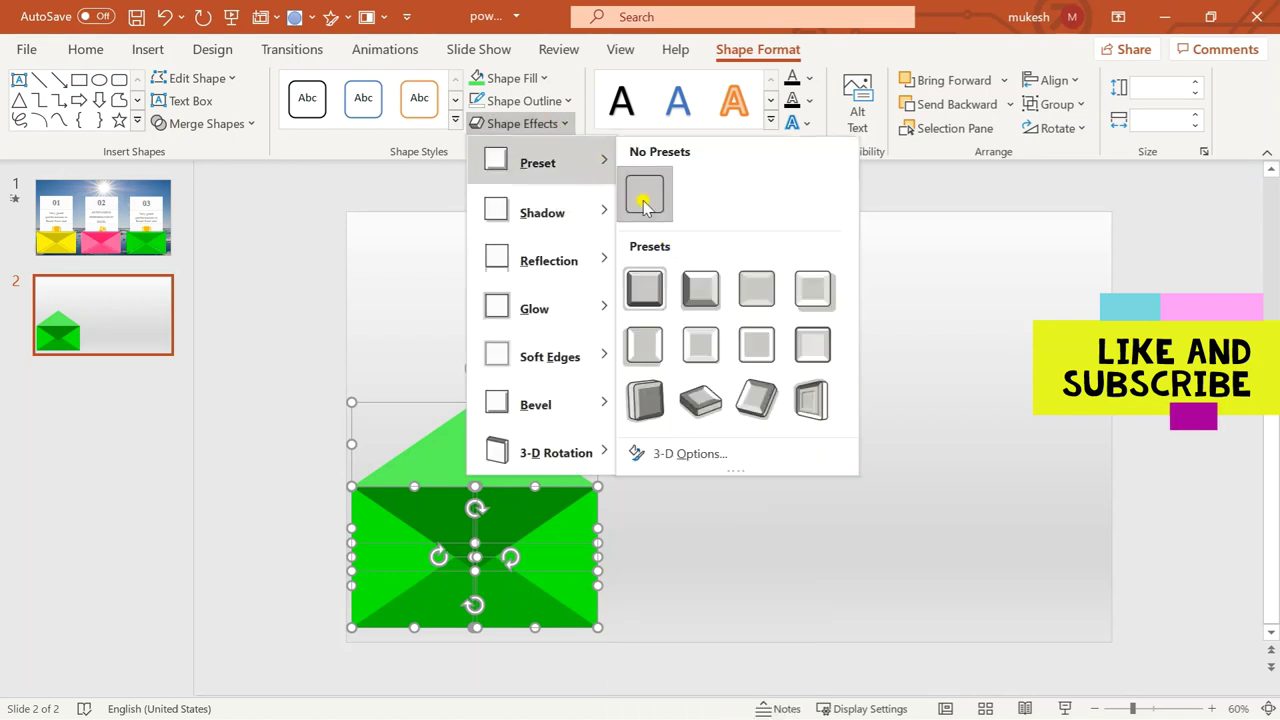
{"action": "mouse_move", "coordinate": [540, 162]}
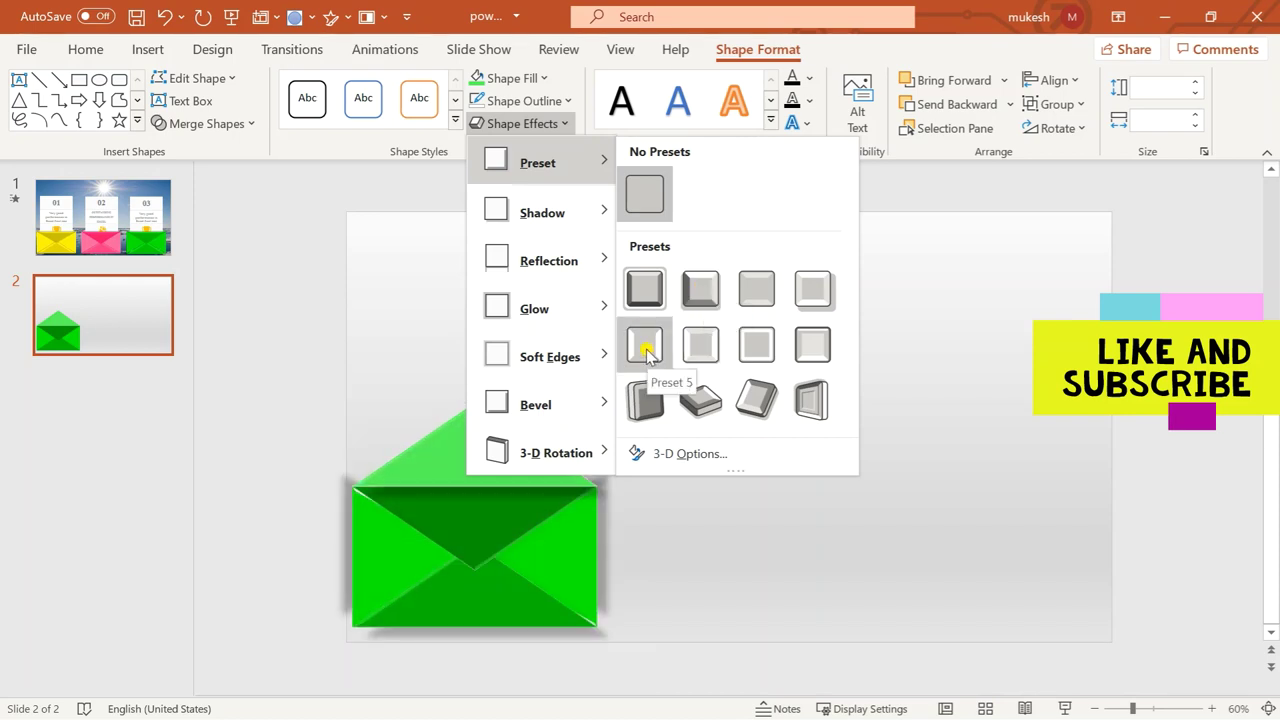
{"action": "left_click", "coordinate": [700, 288]}
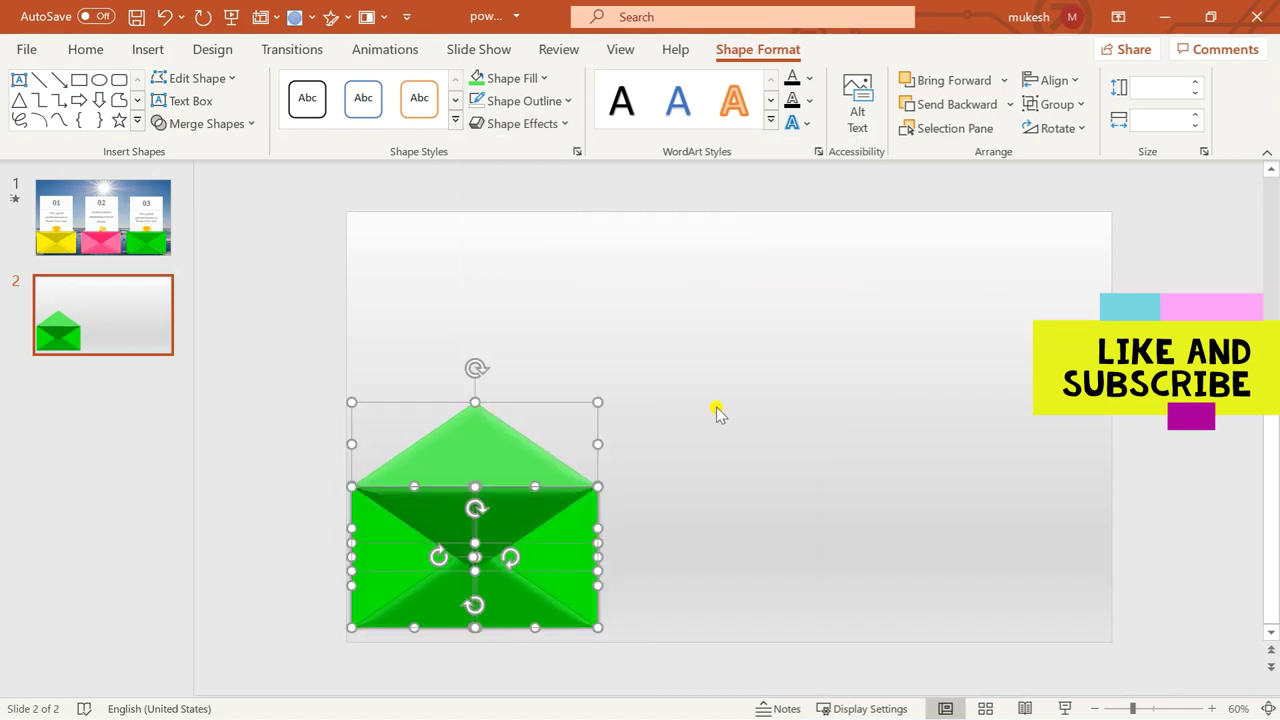
{"action": "left_click", "coordinate": [710, 468]}
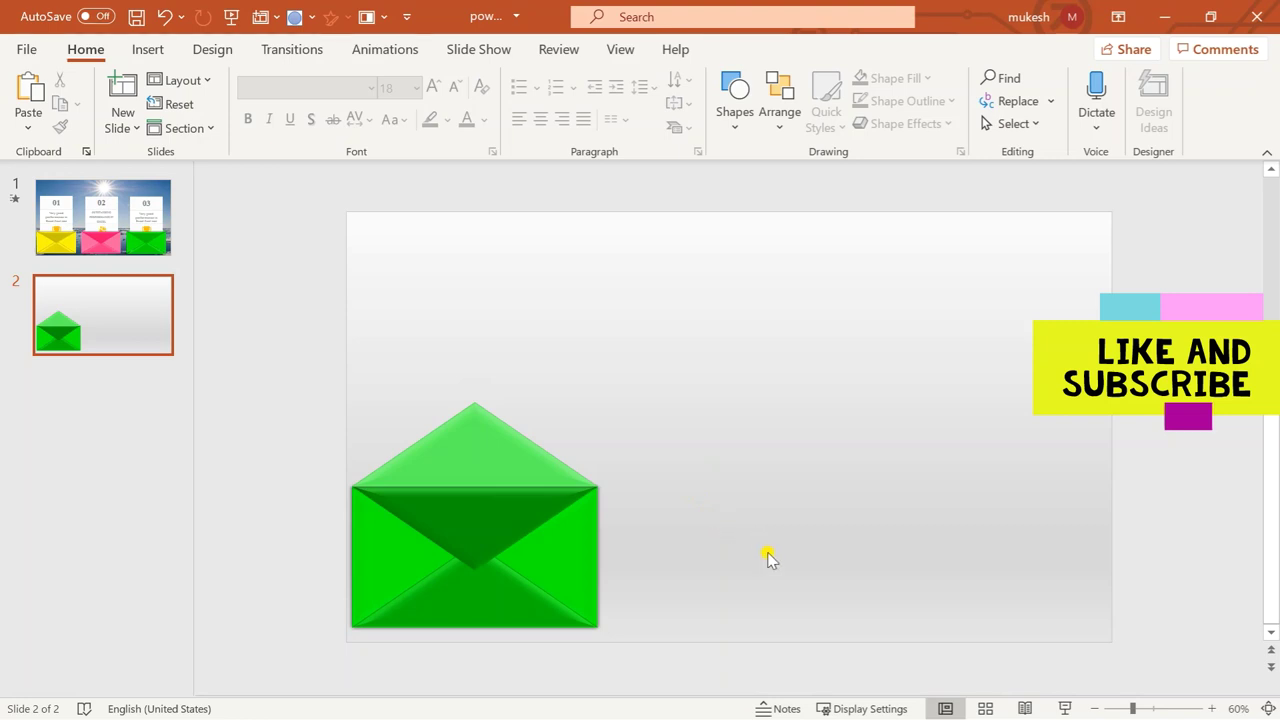
- Add the Collapse exit animation to the envelope's dark inner flap
{"action": "left_click", "coordinate": [476, 536]}
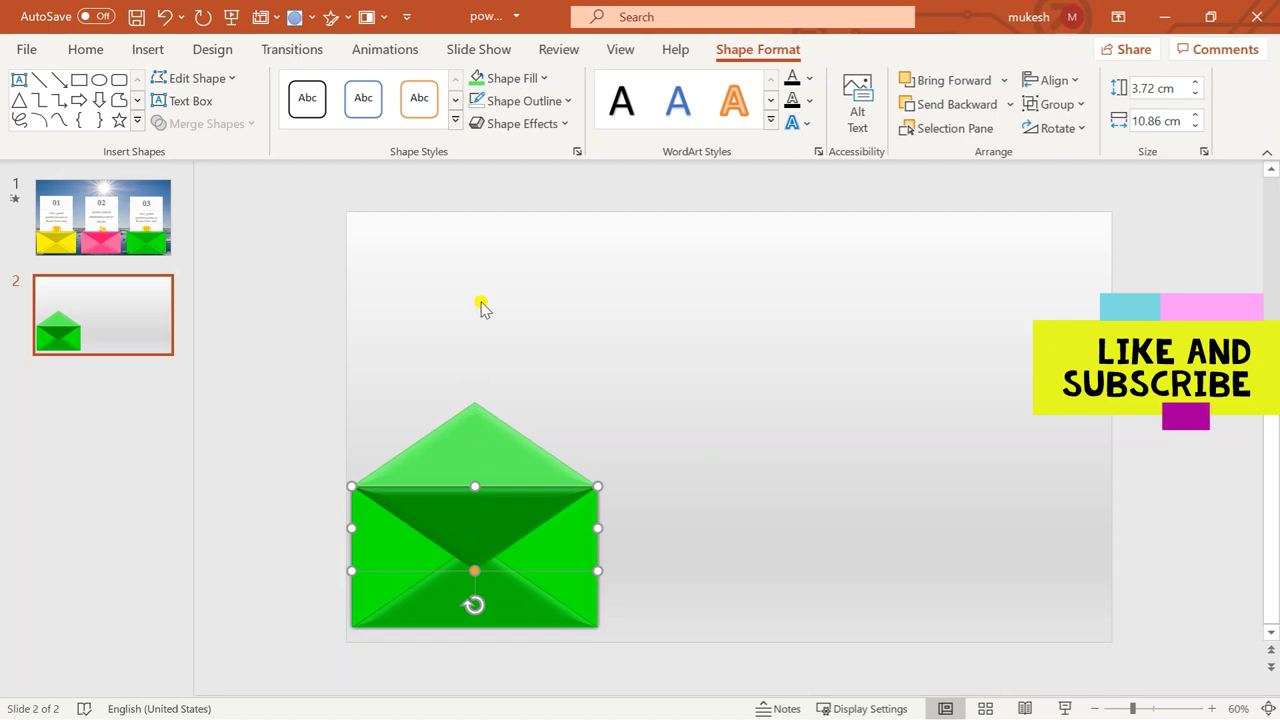
{"action": "left_click", "coordinate": [388, 50]}
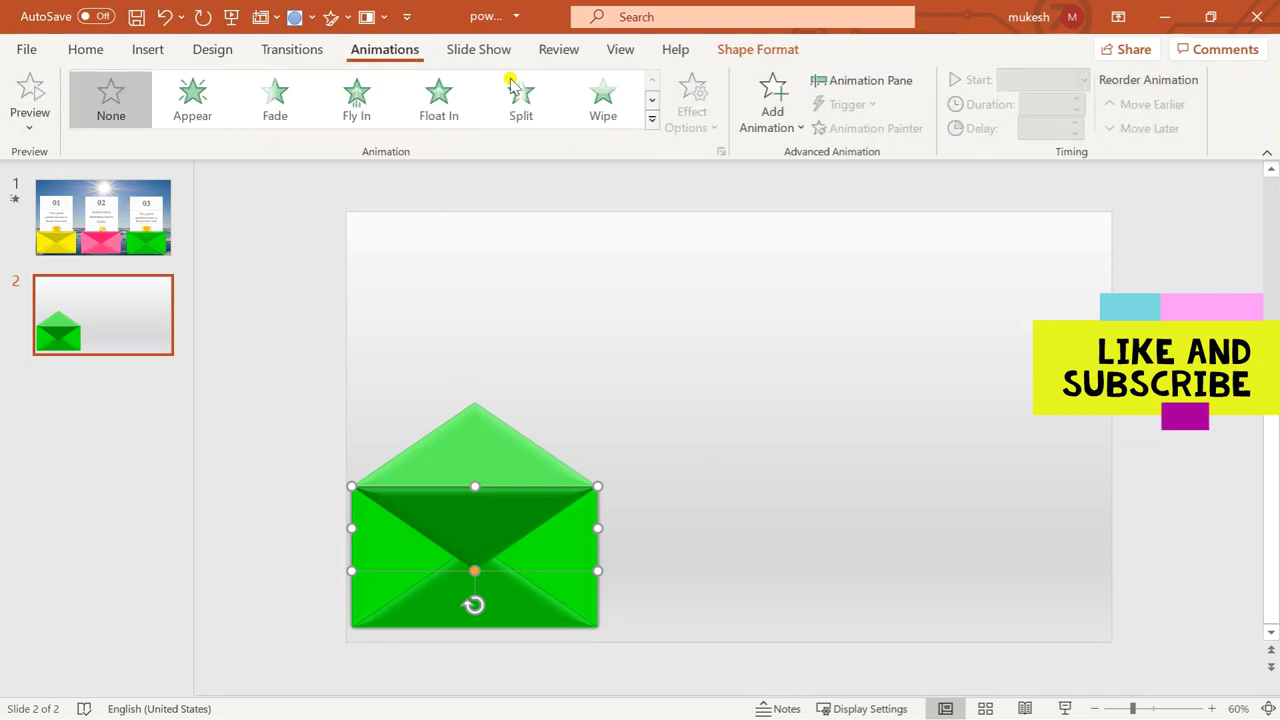
{"action": "left_click", "coordinate": [652, 120]}
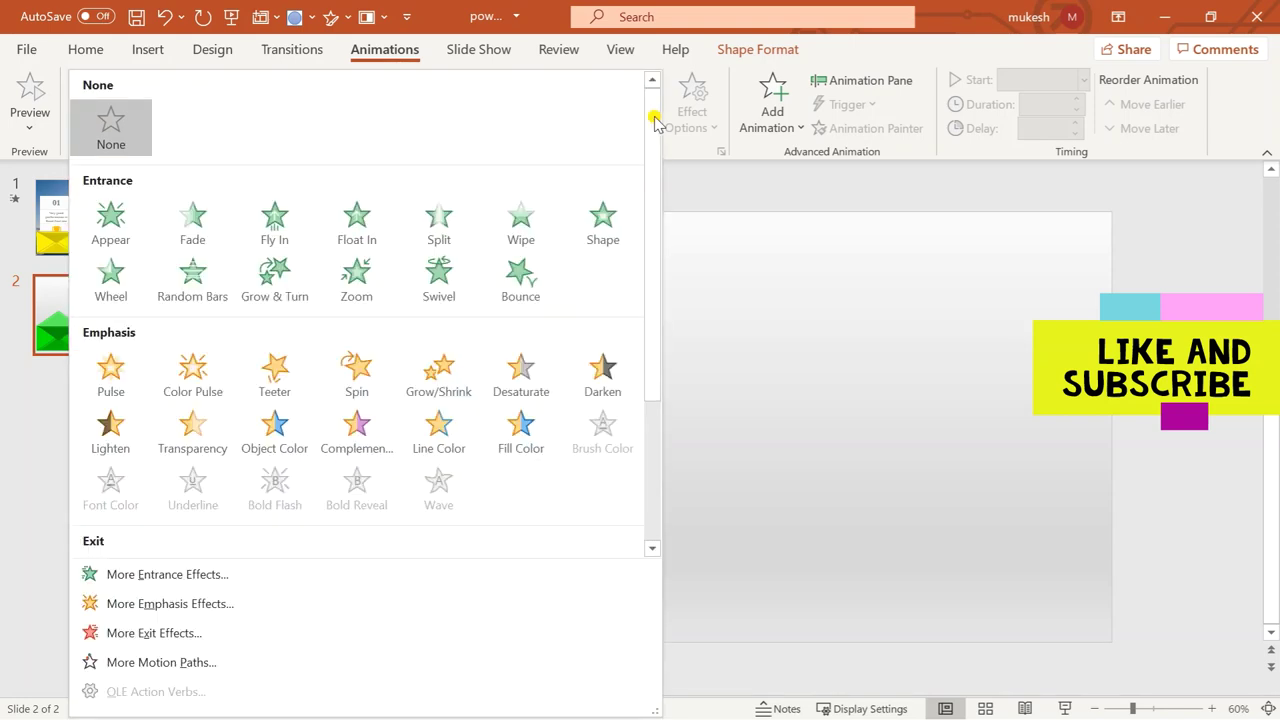
{"action": "left_click", "coordinate": [776, 128]}
{"action": "left_click", "coordinate": [778, 128]}
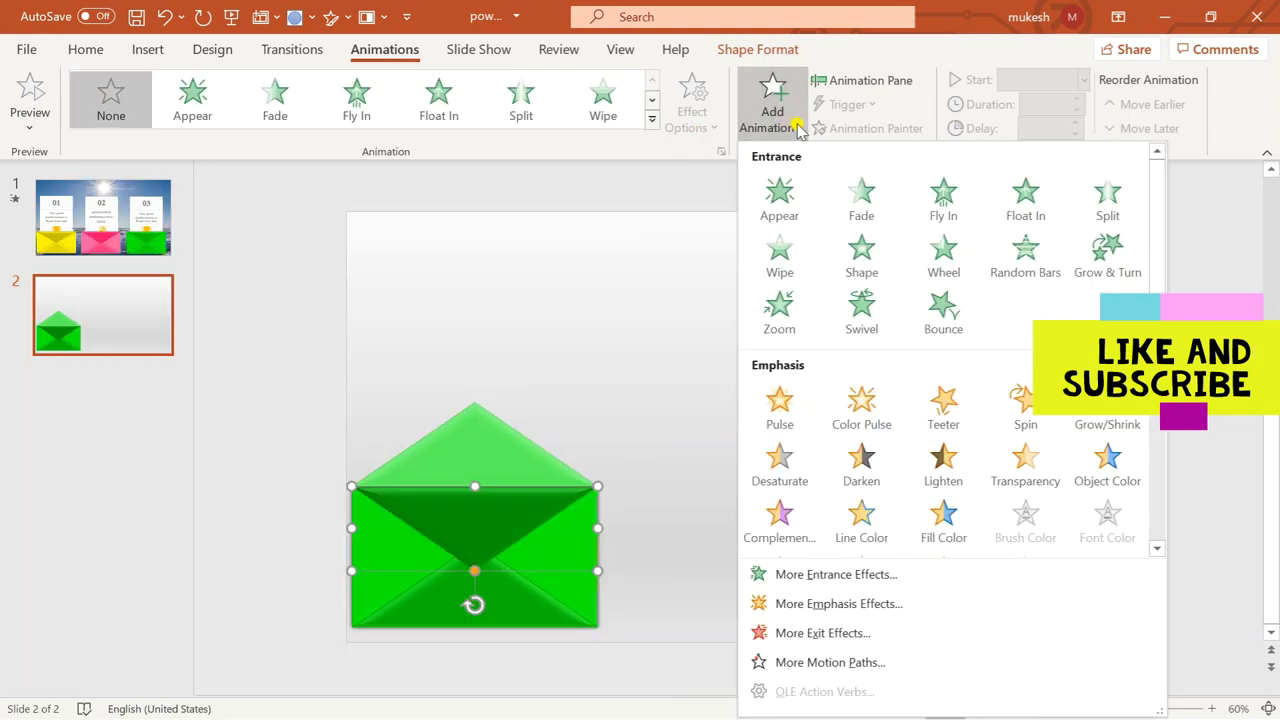
{"action": "left_click", "coordinate": [860, 634]}
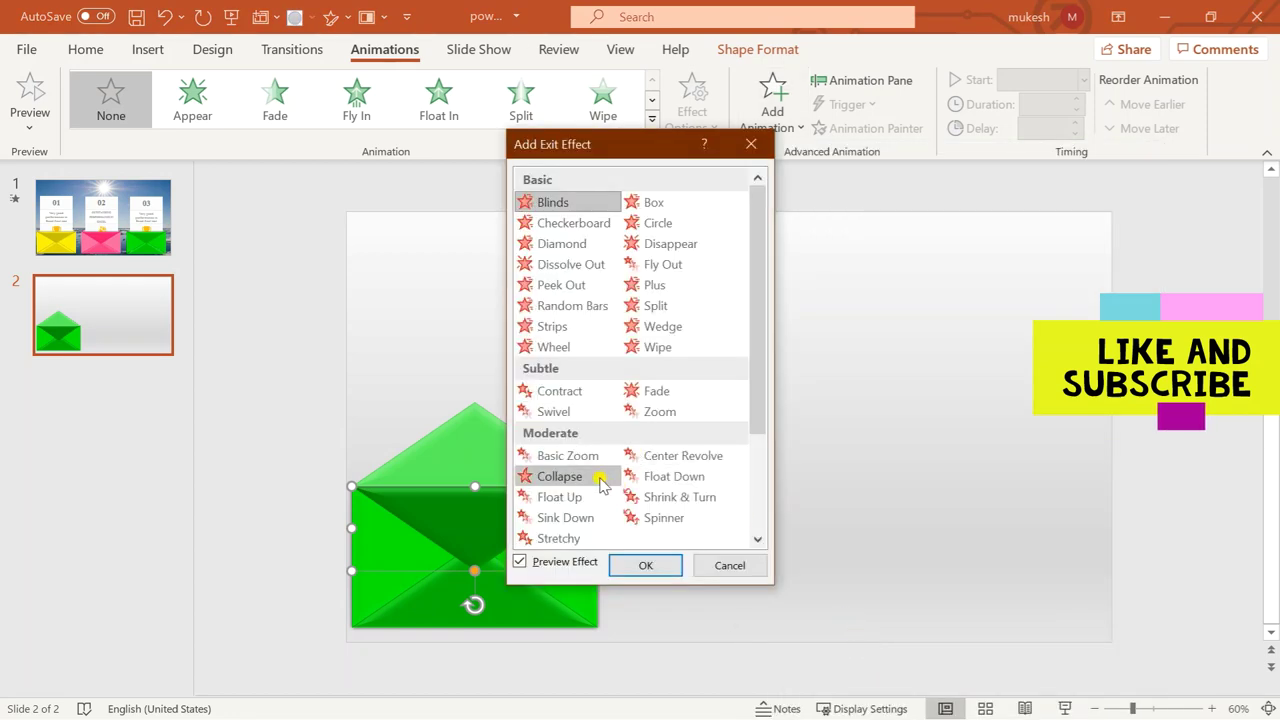
{"action": "left_click", "coordinate": [570, 477]}
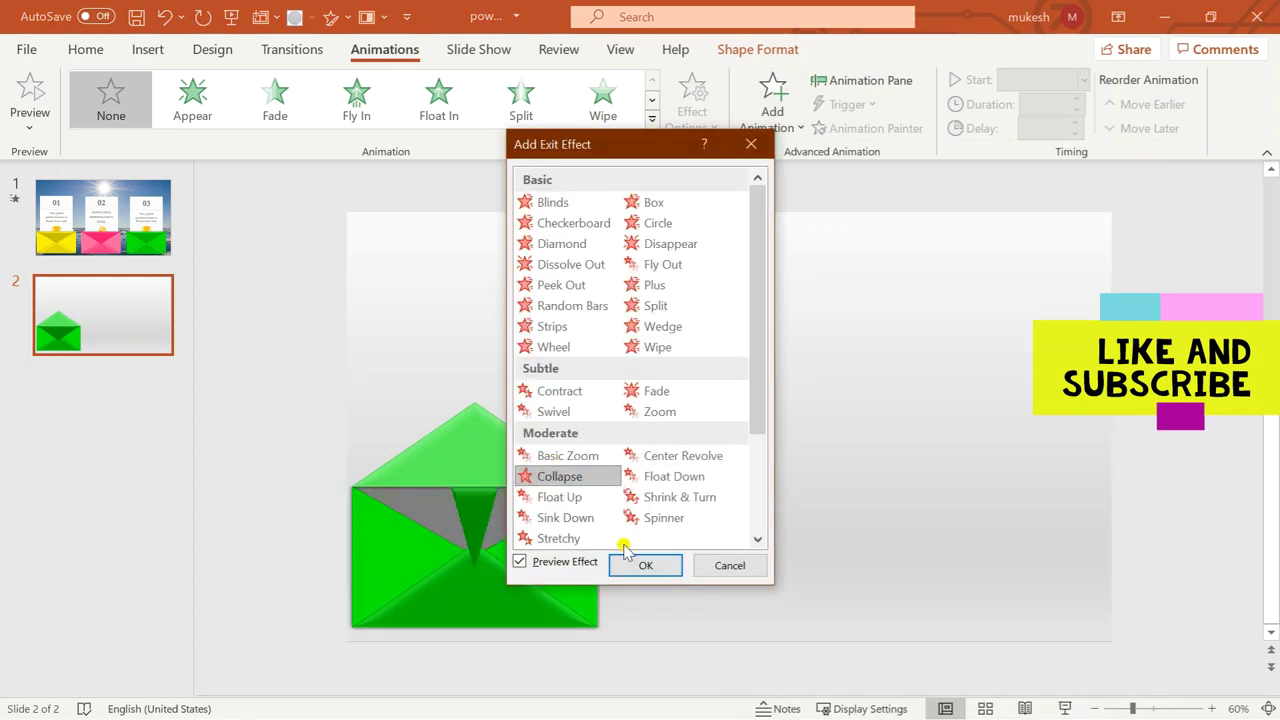
{"action": "left_click", "coordinate": [640, 566]}
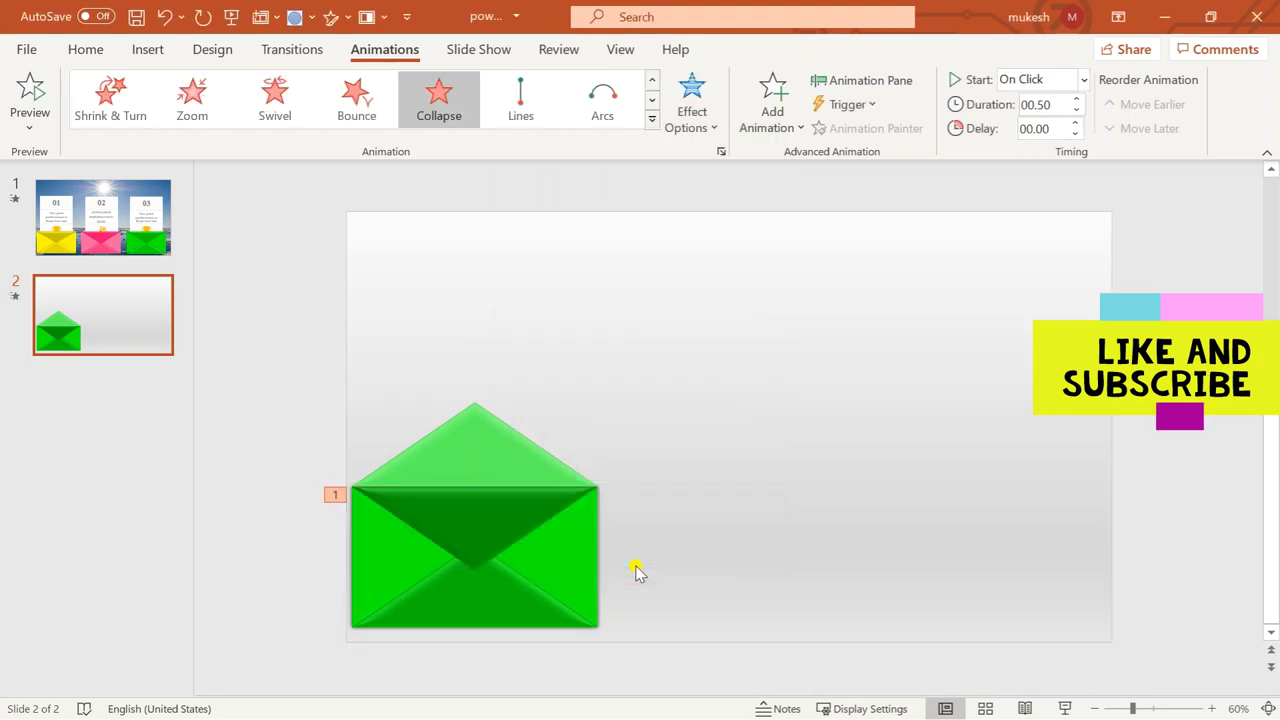
- Set the Collapse direction To Top and its duration to 01.00 seconds
{"action": "left_click", "coordinate": [700, 122]}
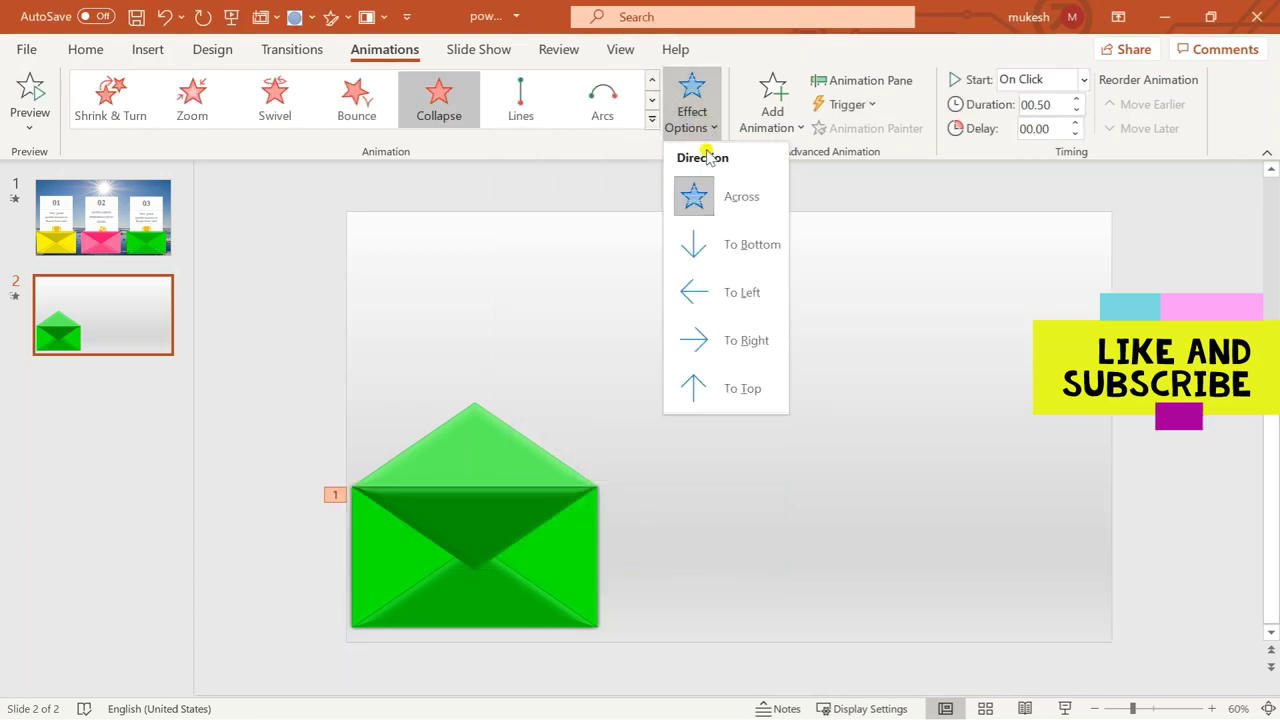
{"action": "left_click", "coordinate": [727, 390]}
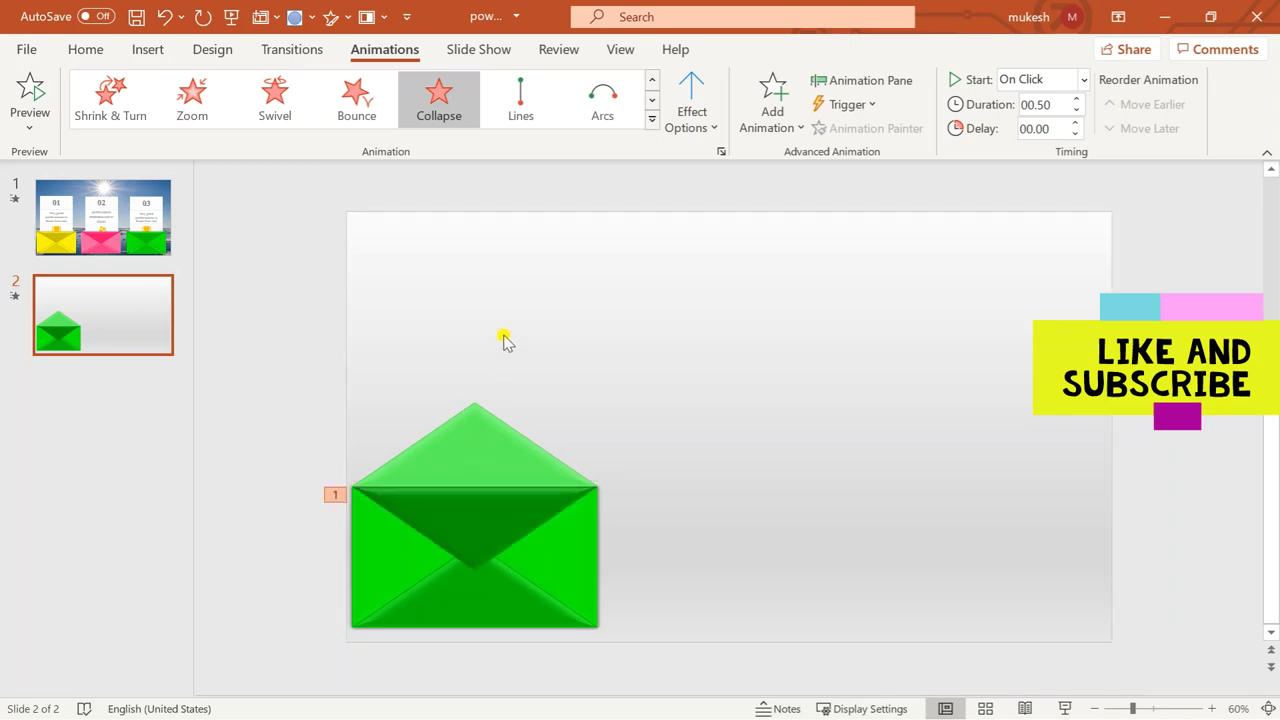
{"action": "left_click", "coordinate": [1076, 99]}
{"action": "left_click", "coordinate": [1076, 99]}
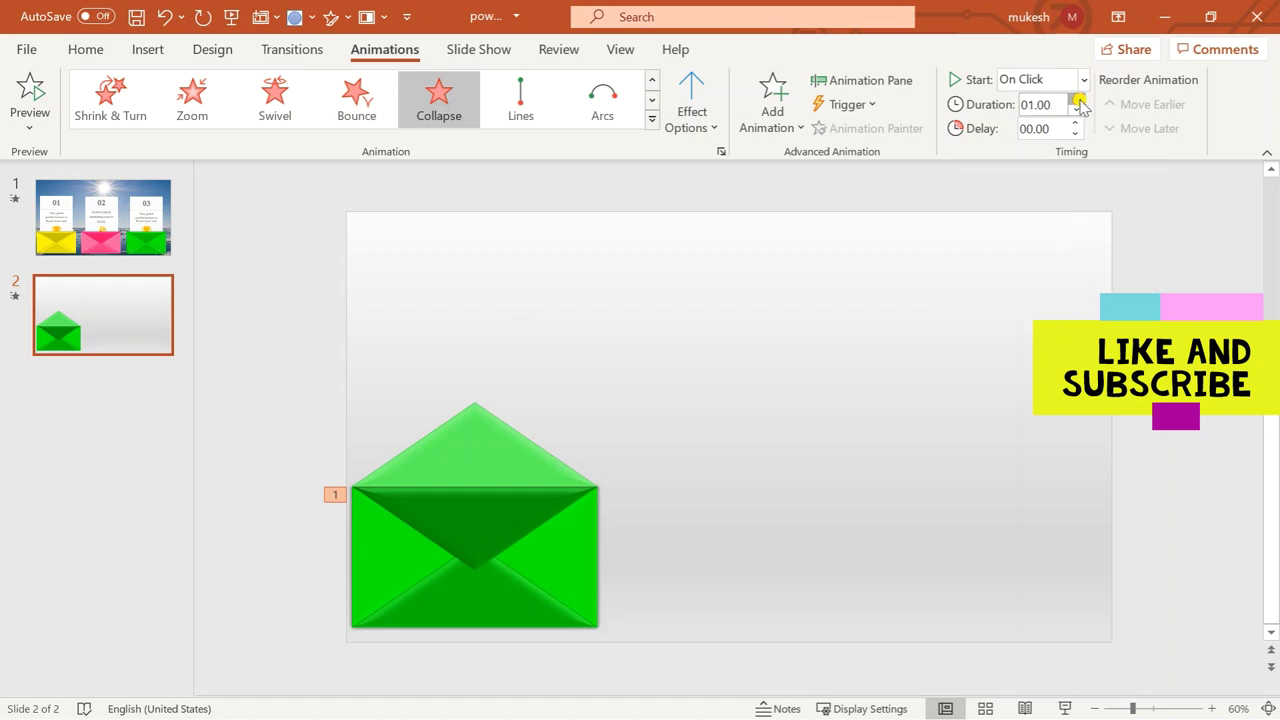
{"action": "left_click", "coordinate": [473, 439]}
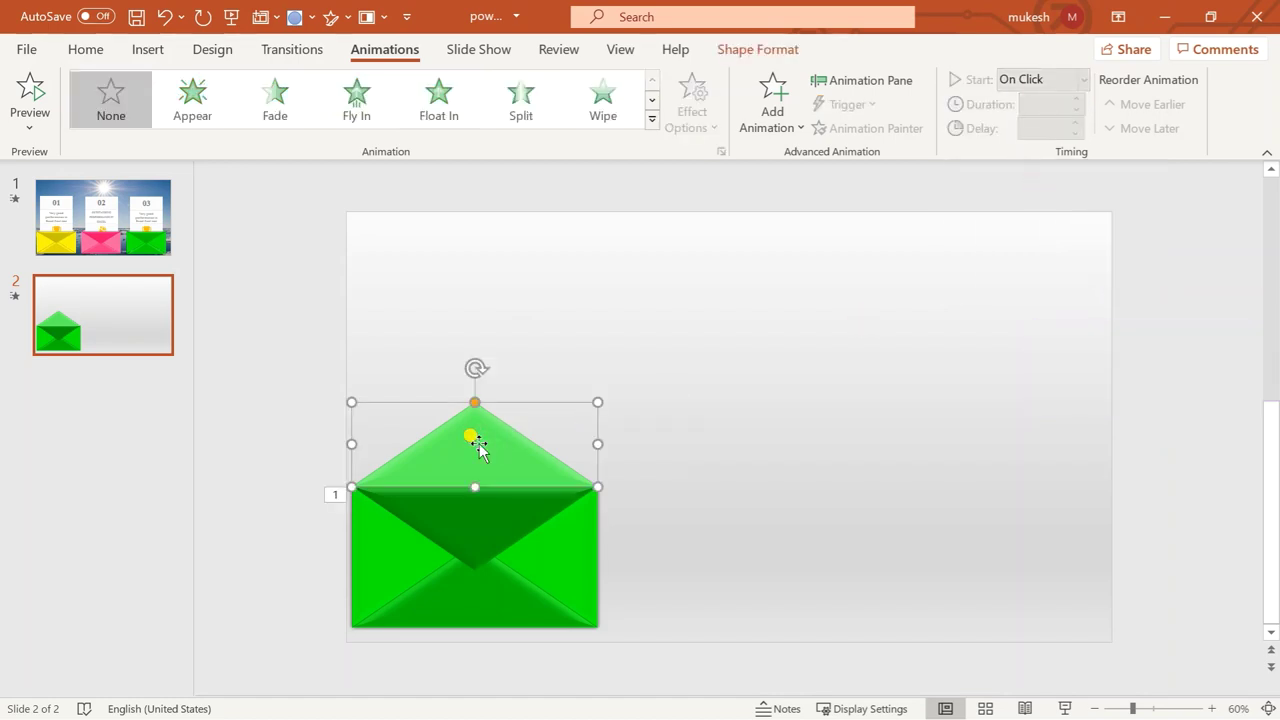
- Give the top flap a Stretch entrance From Bottom, After Previous, lasting 01.00 seconds
{"action": "left_click", "coordinate": [795, 127]}
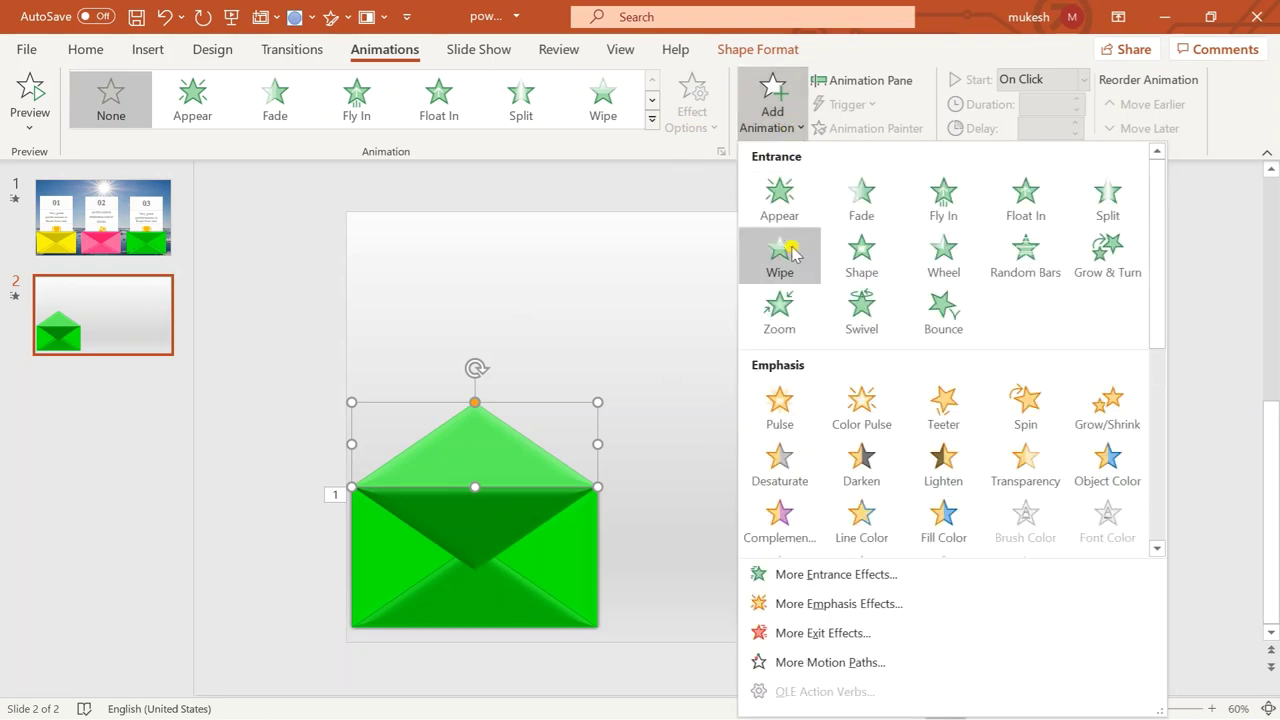
{"action": "left_click", "coordinate": [840, 576]}
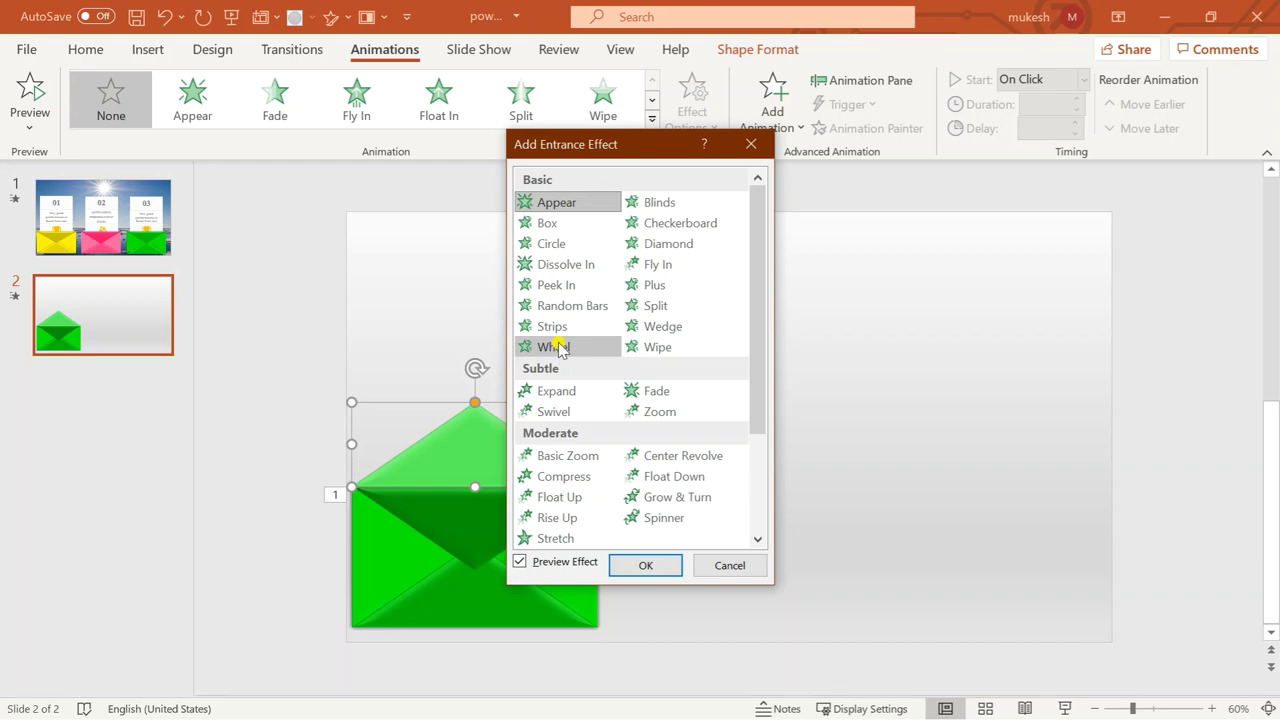
{"action": "left_click", "coordinate": [562, 539]}
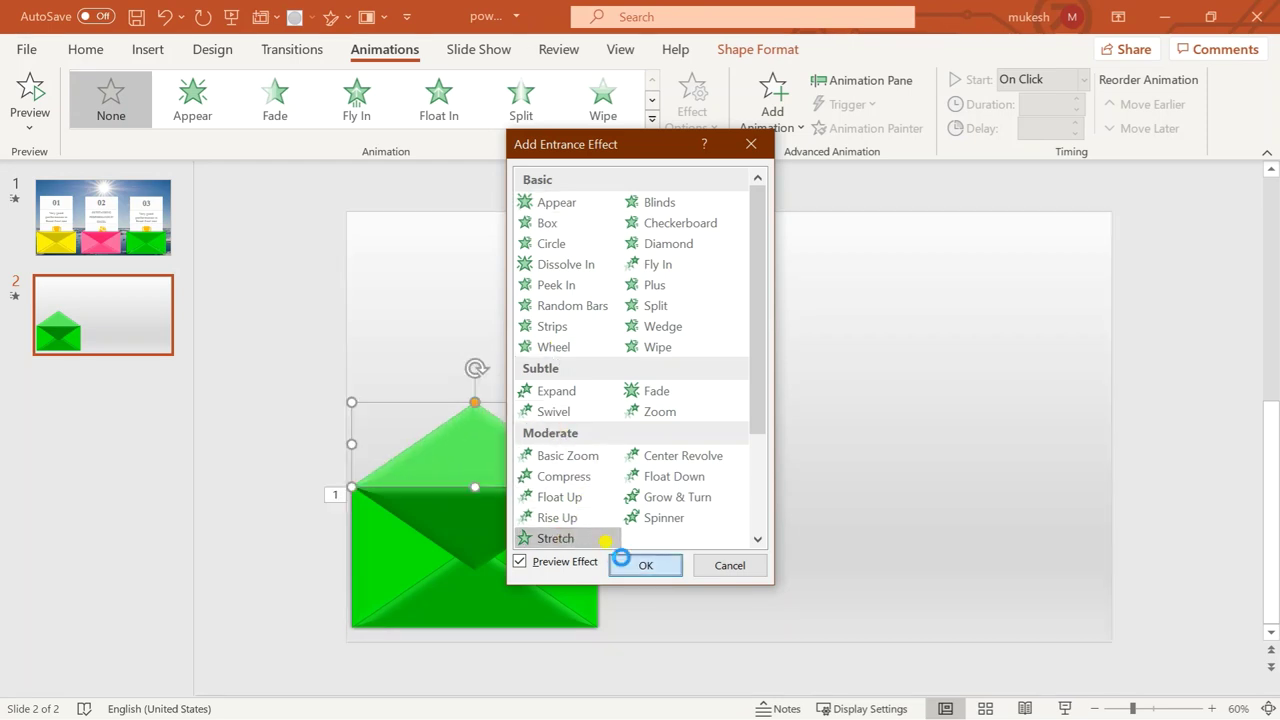
{"action": "left_click", "coordinate": [618, 565]}
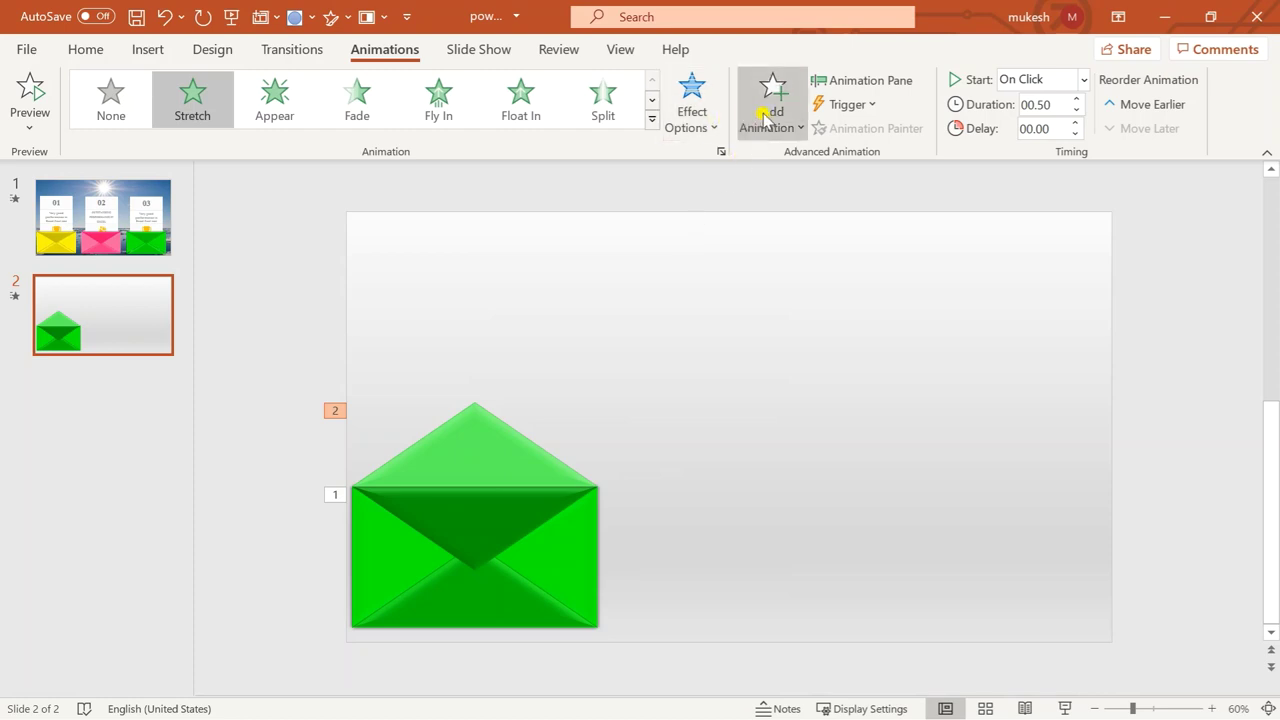
{"action": "left_click", "coordinate": [702, 133]}
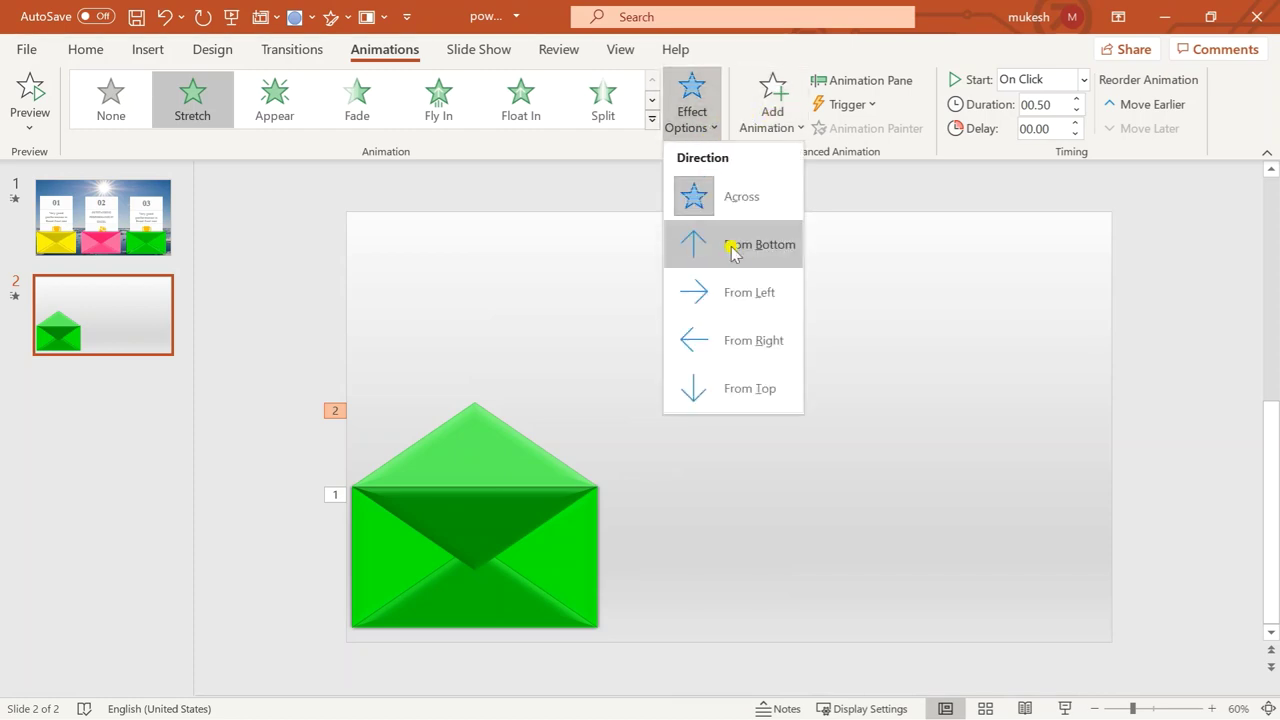
{"action": "left_click", "coordinate": [729, 245]}
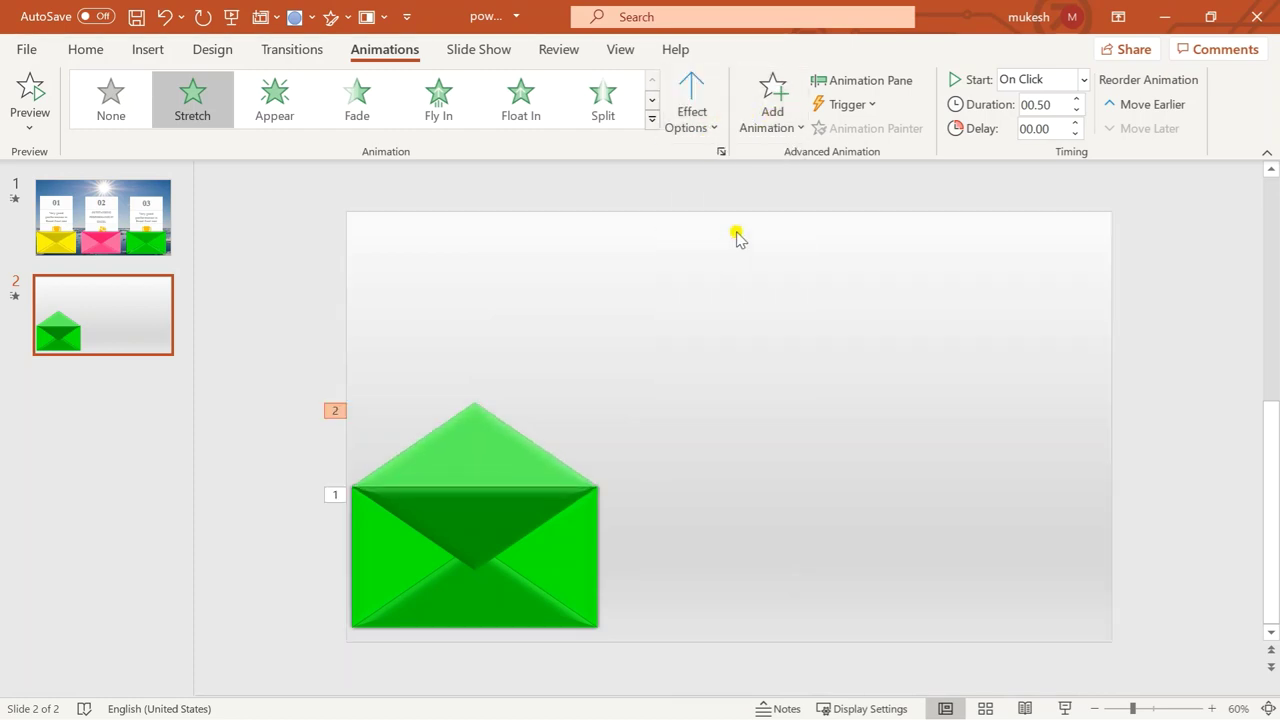
{"action": "left_click", "coordinate": [1085, 85]}
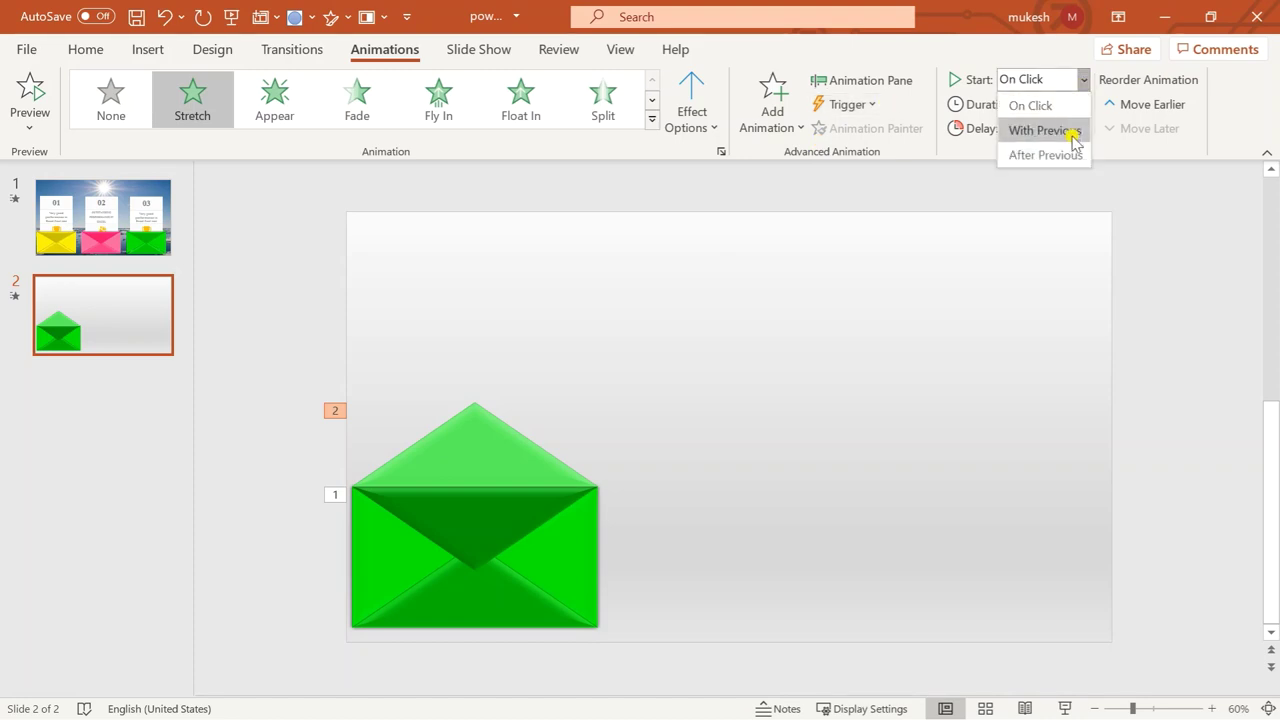
{"action": "left_click", "coordinate": [1063, 154]}
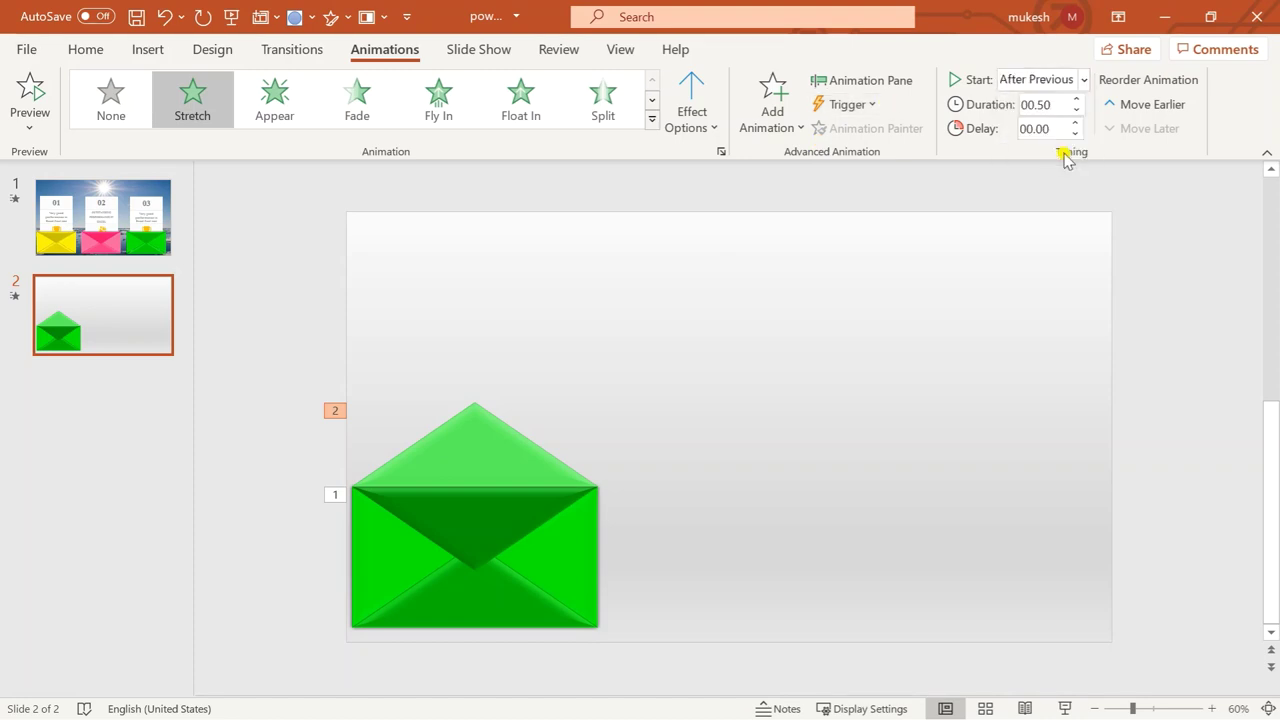
{"action": "left_click", "coordinate": [1075, 100]}
- Play the slide show from slide 2 (Alt, S, C) to watch the envelope, then exit with Esc
{"action": "key", "text": "alt"}
{"action": "key", "text": "s"}
{"action": "key", "text": "c"}
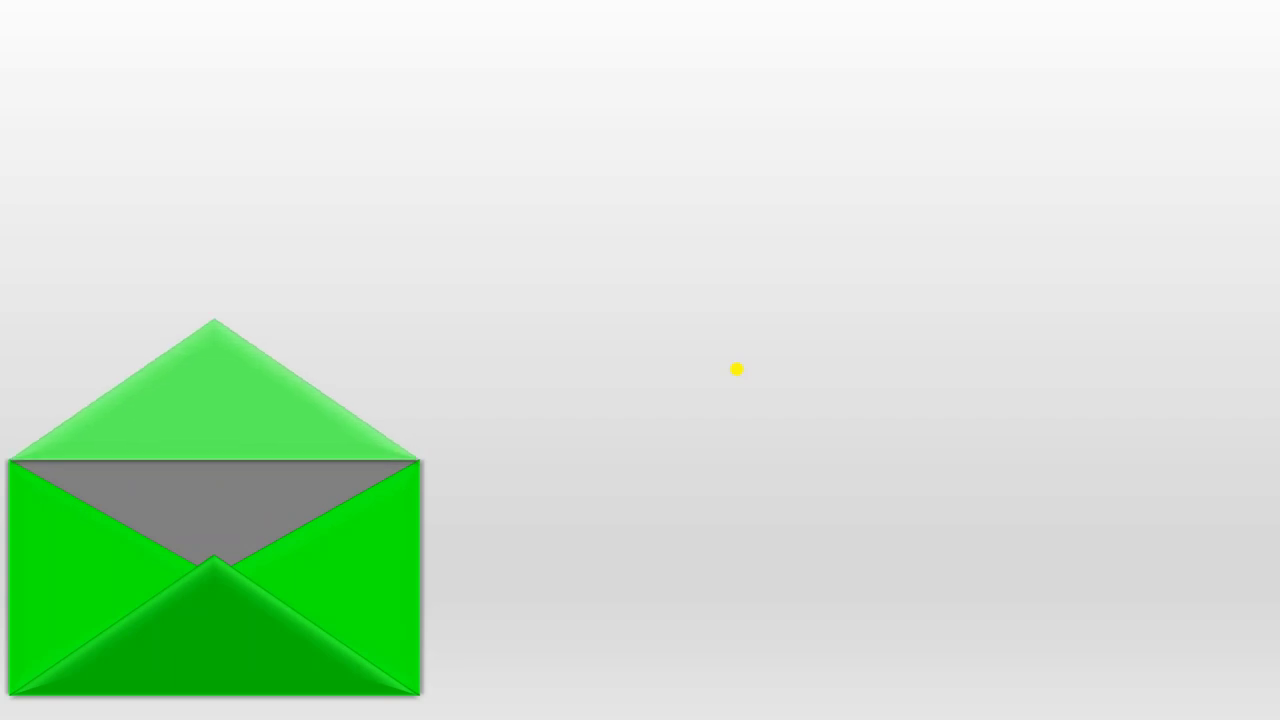
{"action": "key", "text": "Escape"}
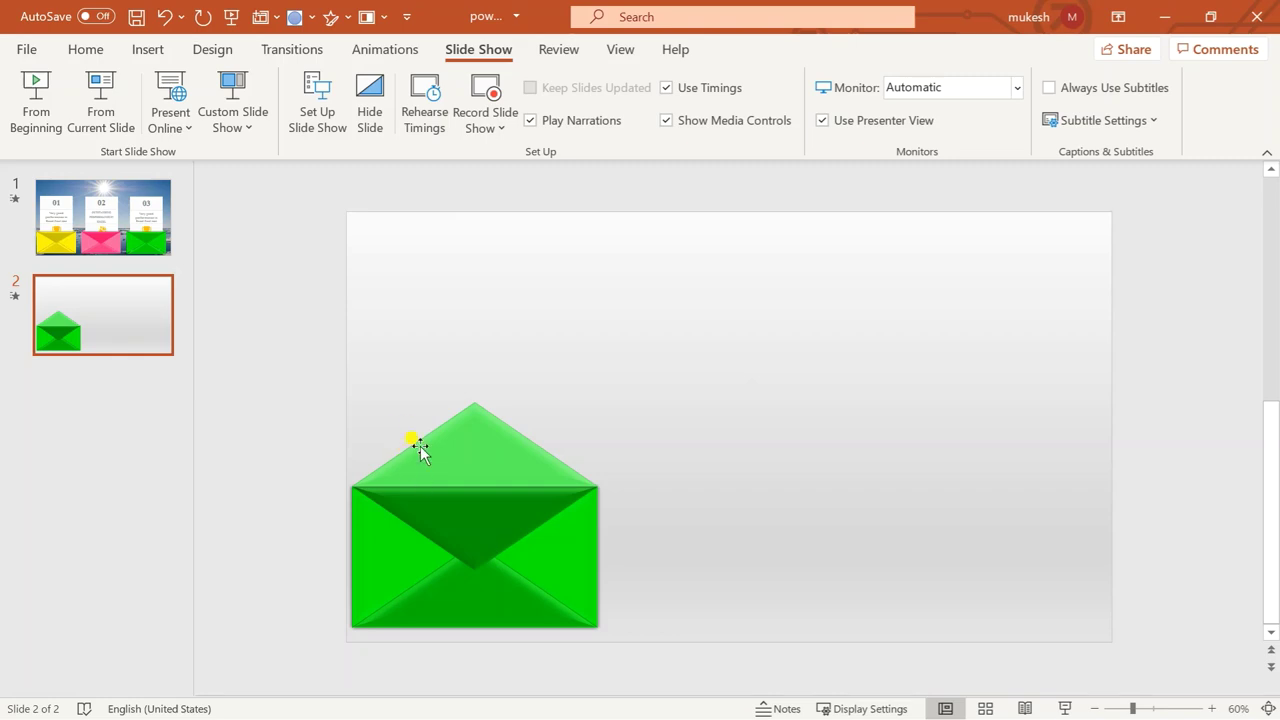
- Draw a rectangle about 4.48 cm by 9.66 cm to the right of the green envelope
{"action": "left_click", "coordinate": [86, 49]}
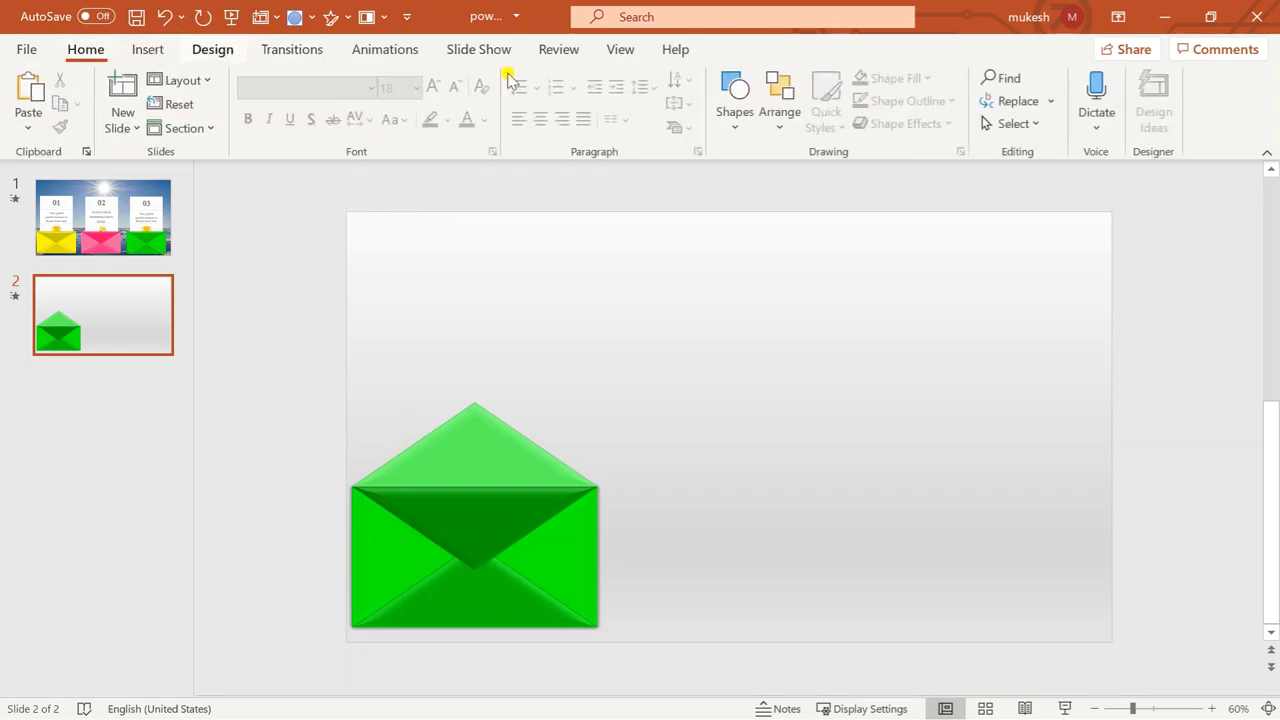
{"action": "left_click", "coordinate": [735, 112]}
{"action": "left_click", "coordinate": [785, 175]}
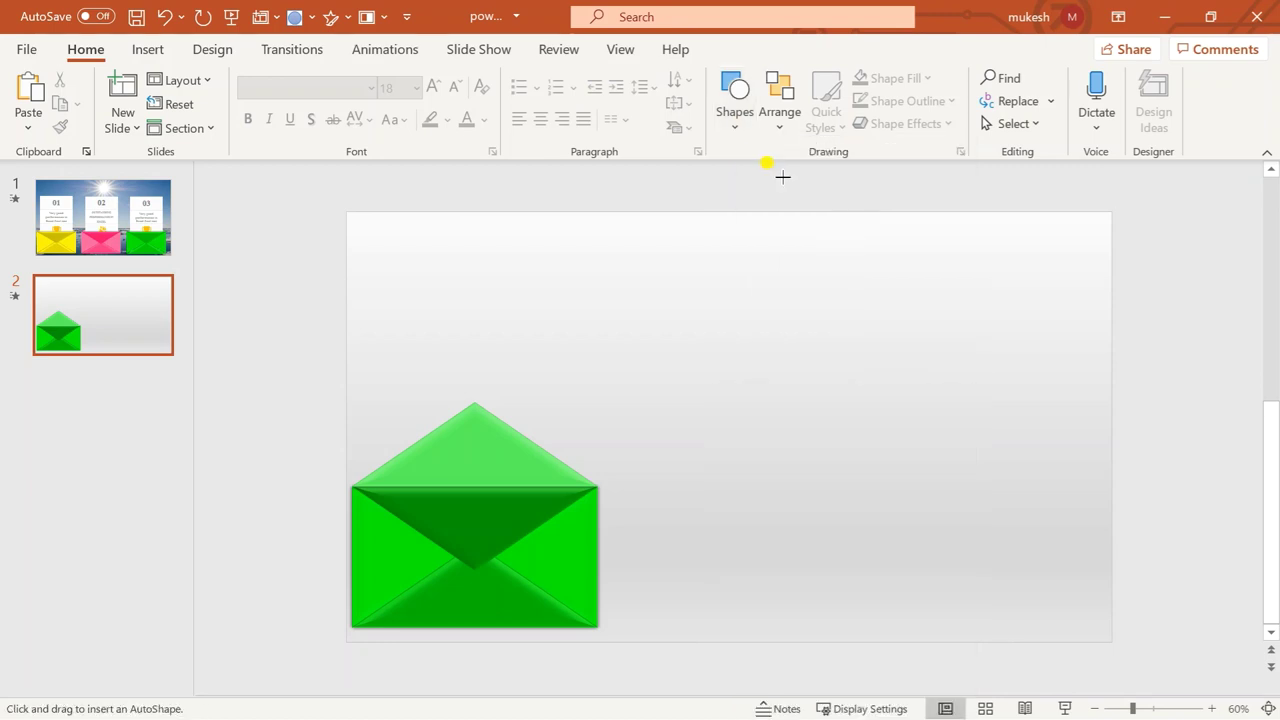
{"action": "mouse_move", "coordinate": [662, 327]}
{"action": "left_mouse_down"}
{"action": "mouse_move", "coordinate": [870, 422]}
{"action": "mouse_move", "coordinate": [527, 503]}
{"action": "mouse_move", "coordinate": [530, 557]}
{"action": "mouse_move", "coordinate": [820, 443]}
{"action": "mouse_move", "coordinate": [880, 443]}
{"action": "left_mouse_up"}
{"action": "mouse_move", "coordinate": [832, 437]}
{"action": "left_mouse_down"}
{"action": "mouse_move", "coordinate": [538, 524]}
{"action": "mouse_move", "coordinate": [531, 549]}
{"action": "mouse_move", "coordinate": [853, 515]}
{"action": "left_mouse_up"}
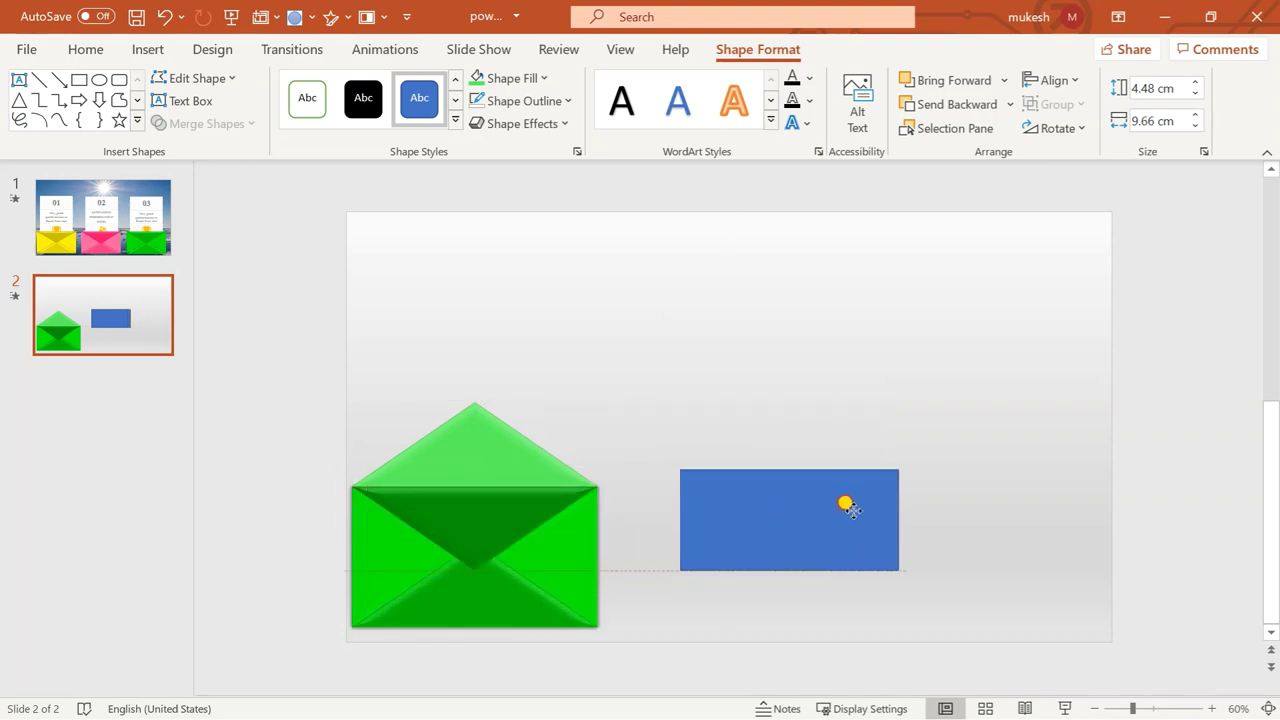
- Give the rectangle no outline and a white fill
{"action": "left_click", "coordinate": [562, 101]}
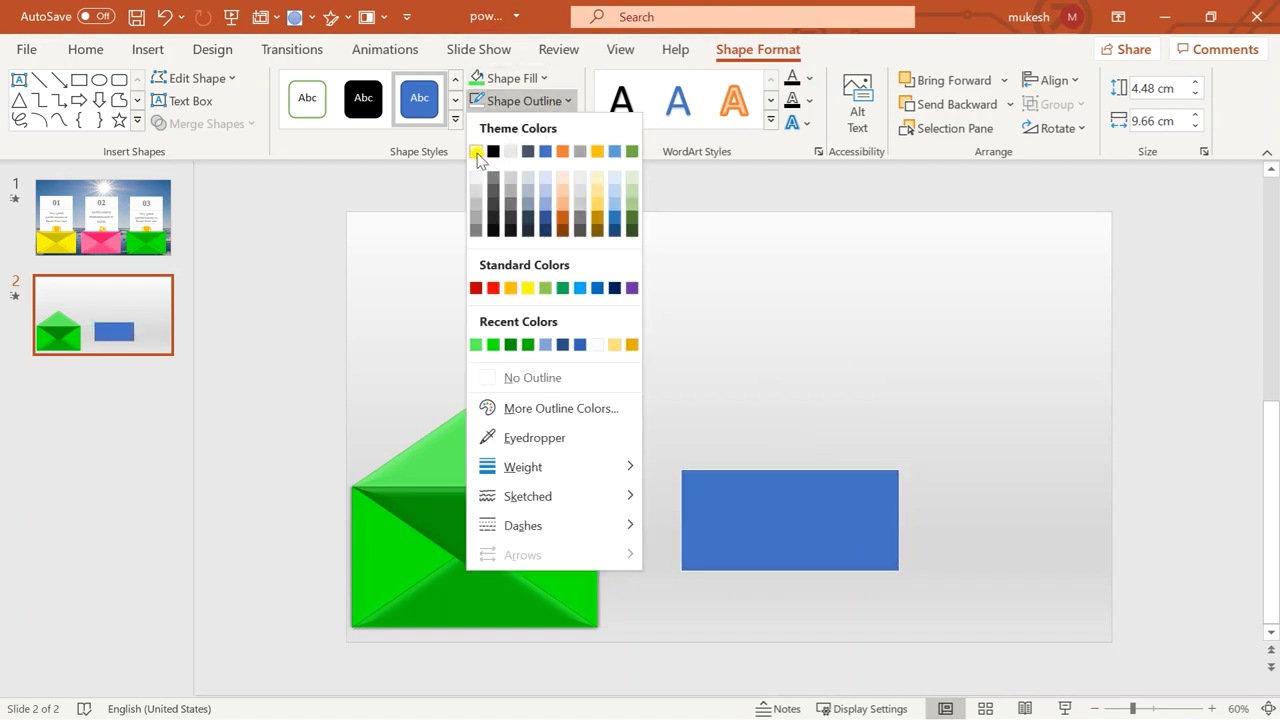
{"action": "left_click", "coordinate": [511, 372]}
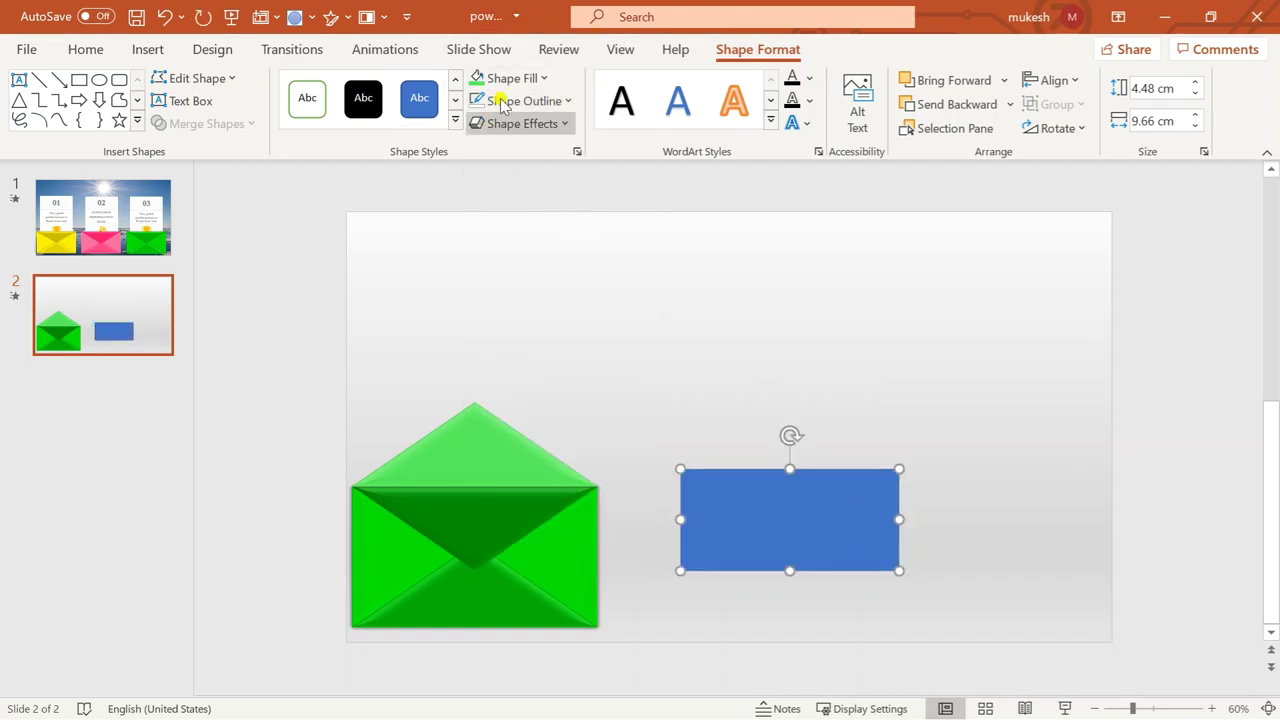
{"action": "left_click", "coordinate": [540, 80]}
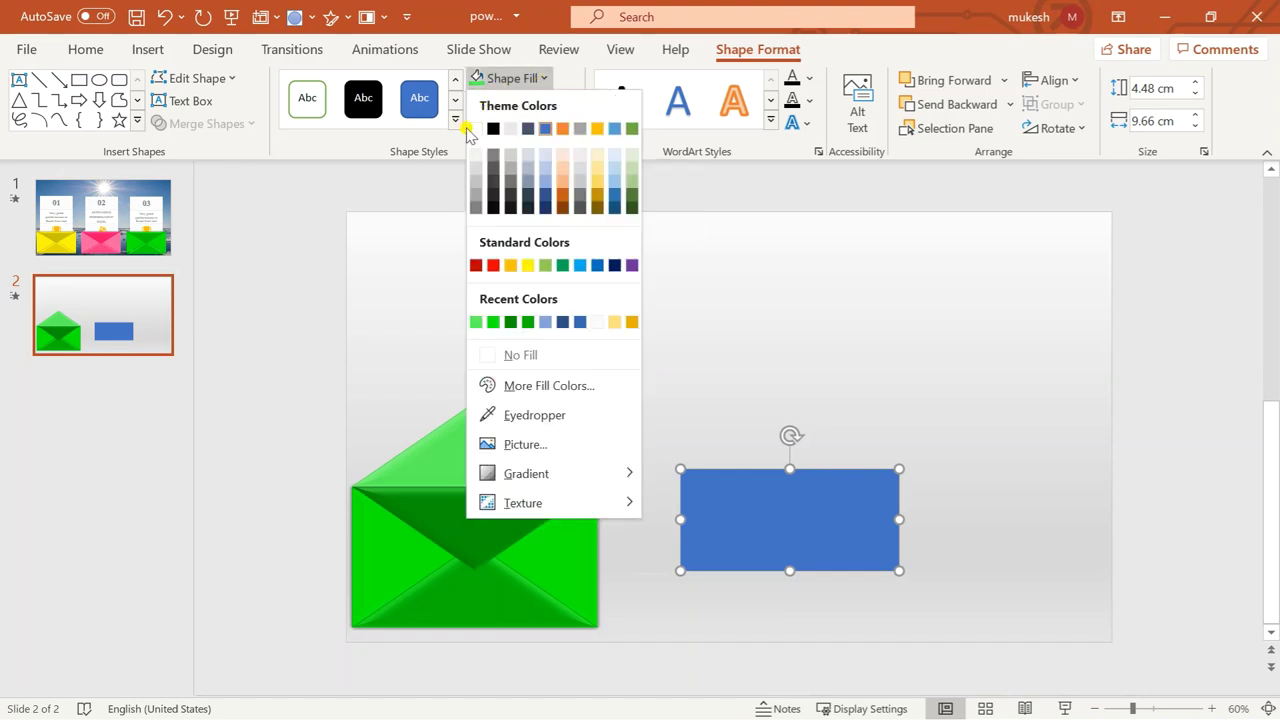
{"action": "left_click", "coordinate": [476, 158]}
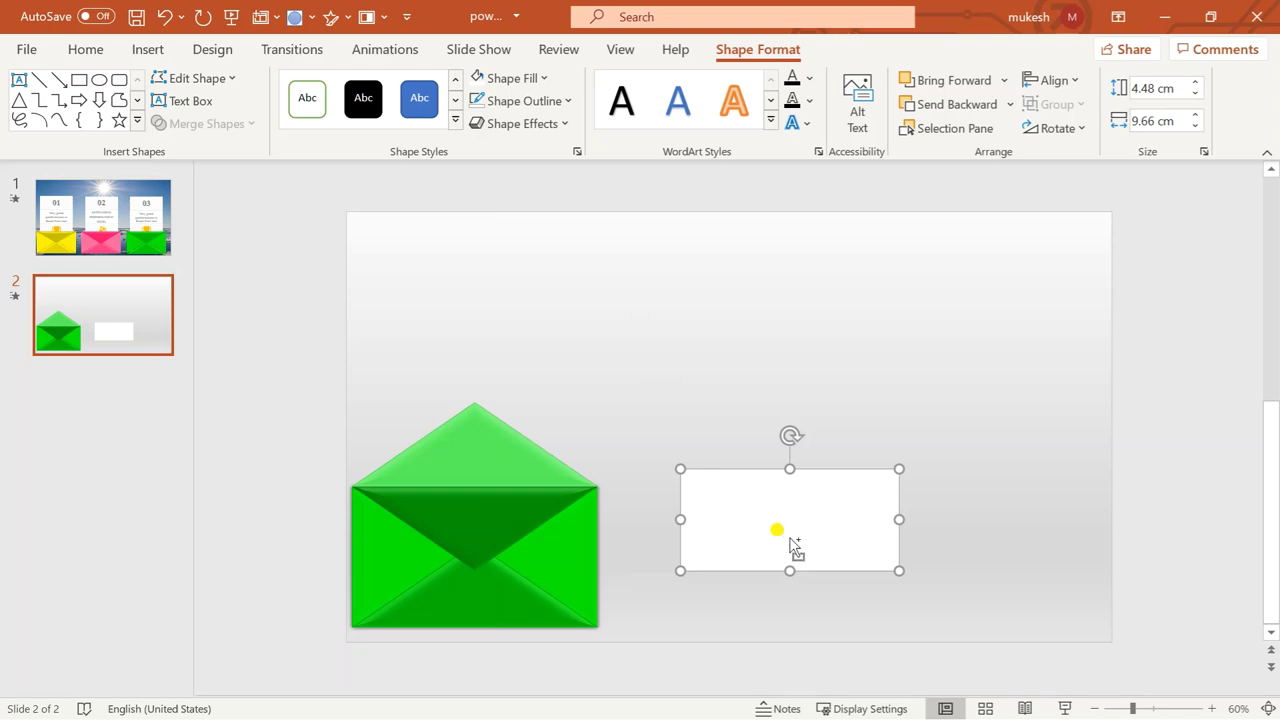
- Duplicate the white rectangle directly above itself and fill the copy light grey #F2F2F2
{"action": "left_click_drag", "start_coordinate": [789, 540], "coordinate": [781, 420]}
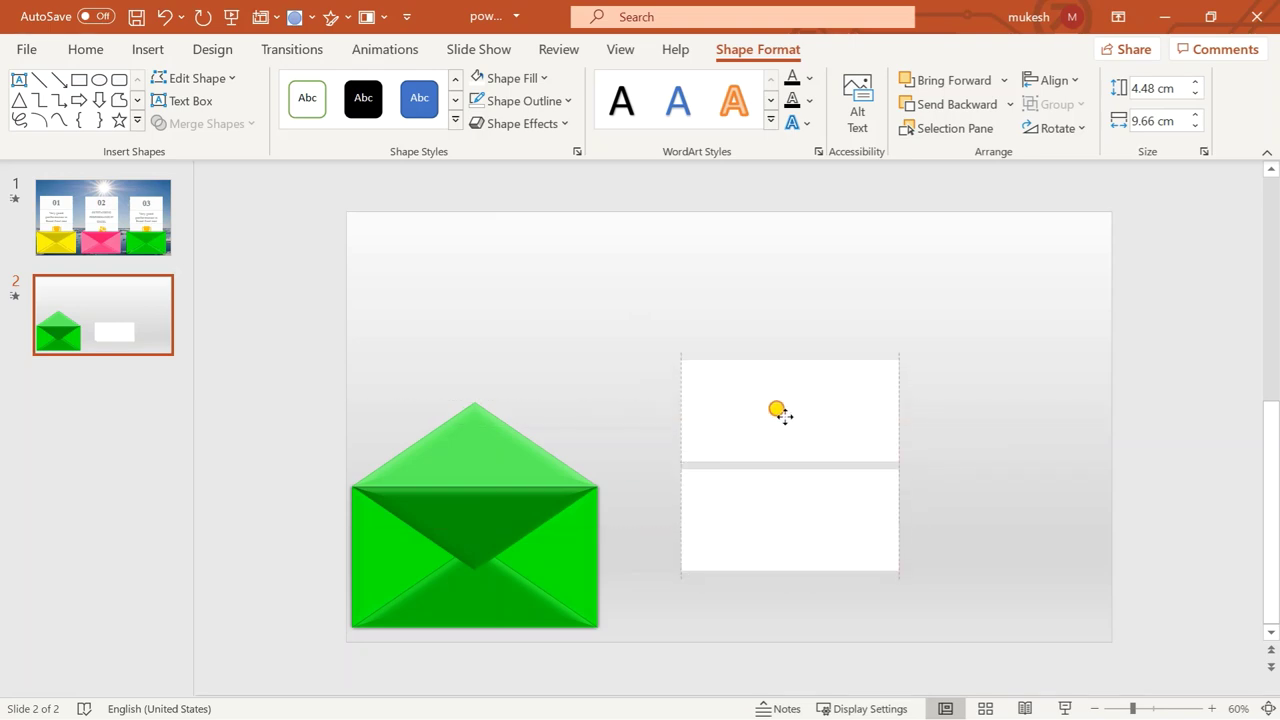
{"action": "left_click_drag", "start_coordinate": [781, 420], "coordinate": [778, 419]}
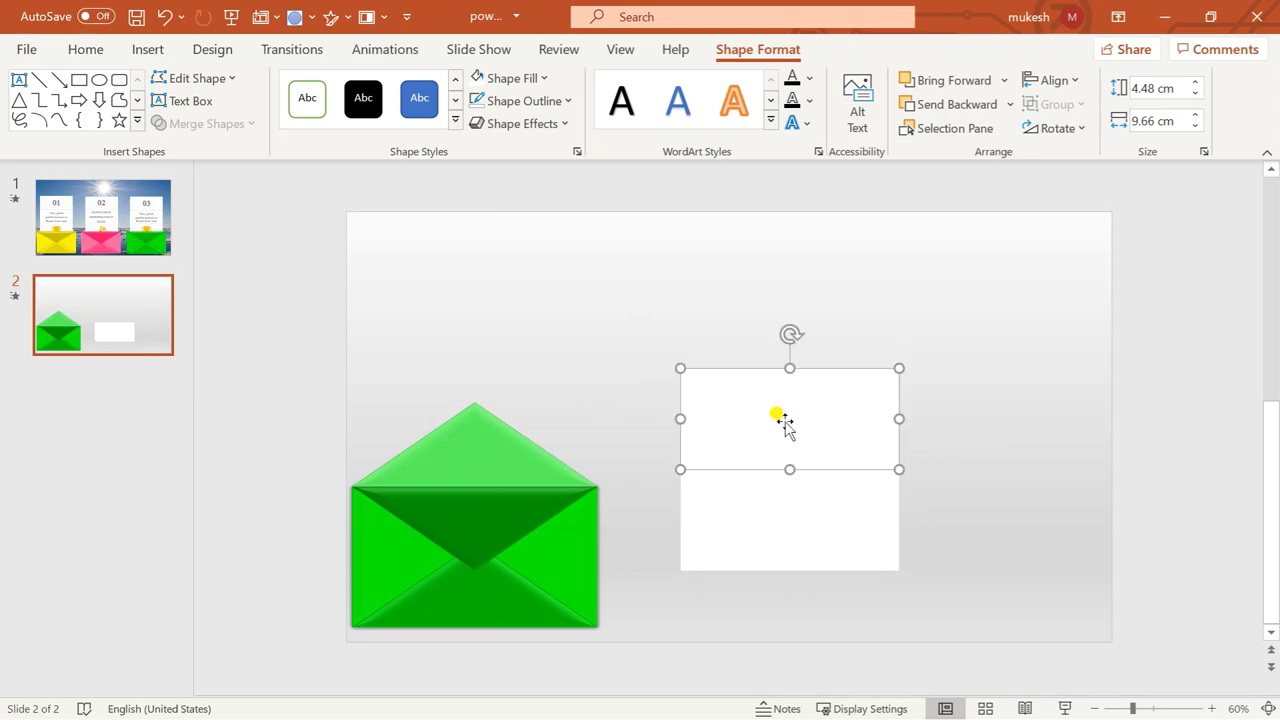
{"action": "left_click", "coordinate": [522, 80]}
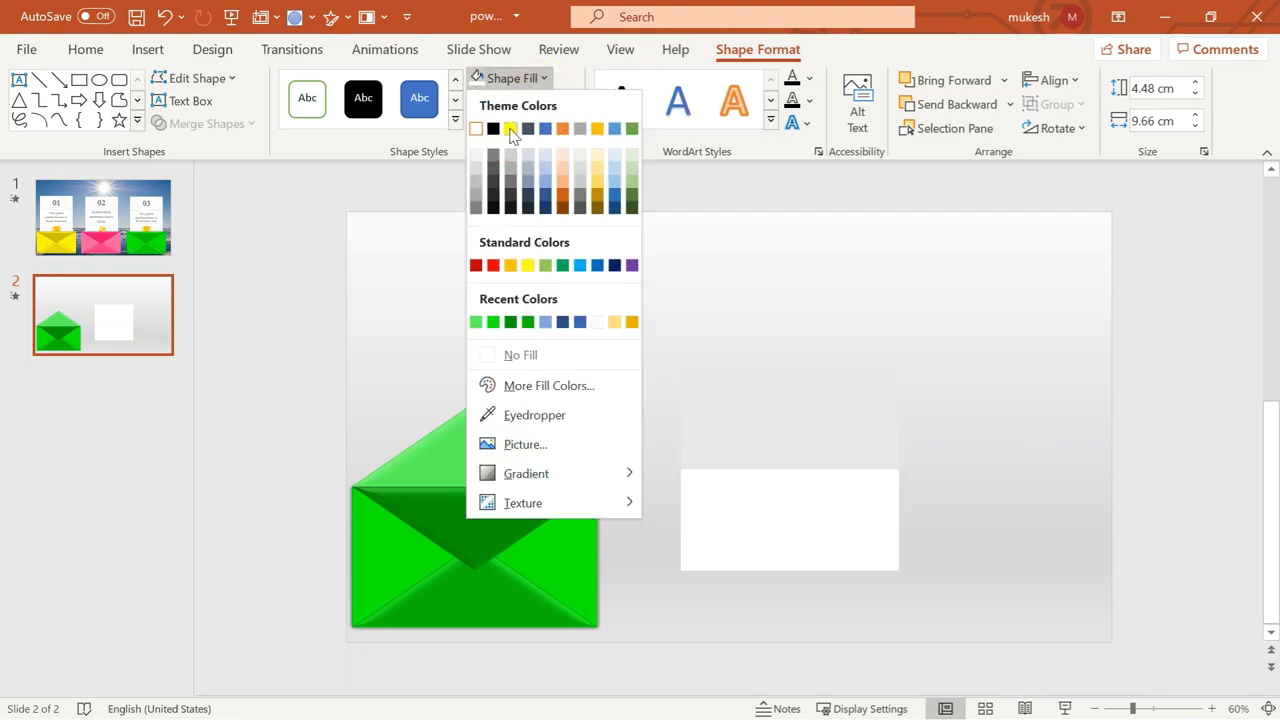
{"action": "left_click", "coordinate": [533, 387]}
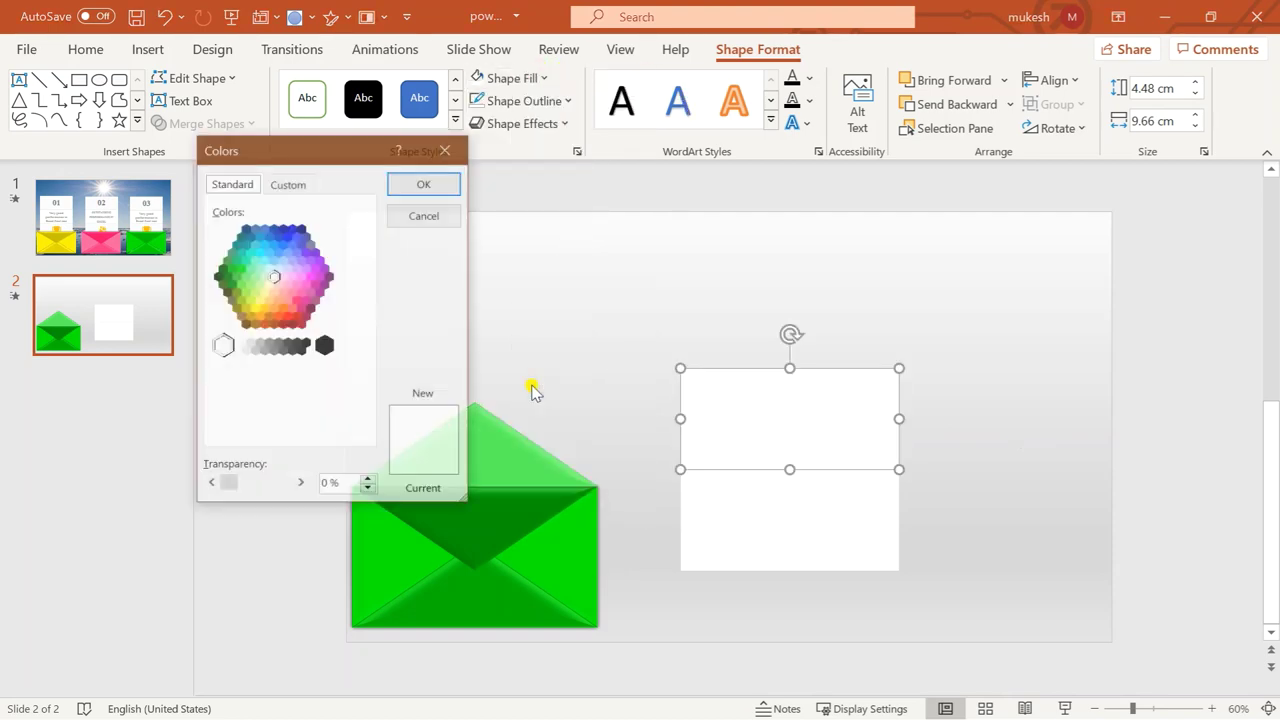
{"action": "left_click", "coordinate": [290, 184]}
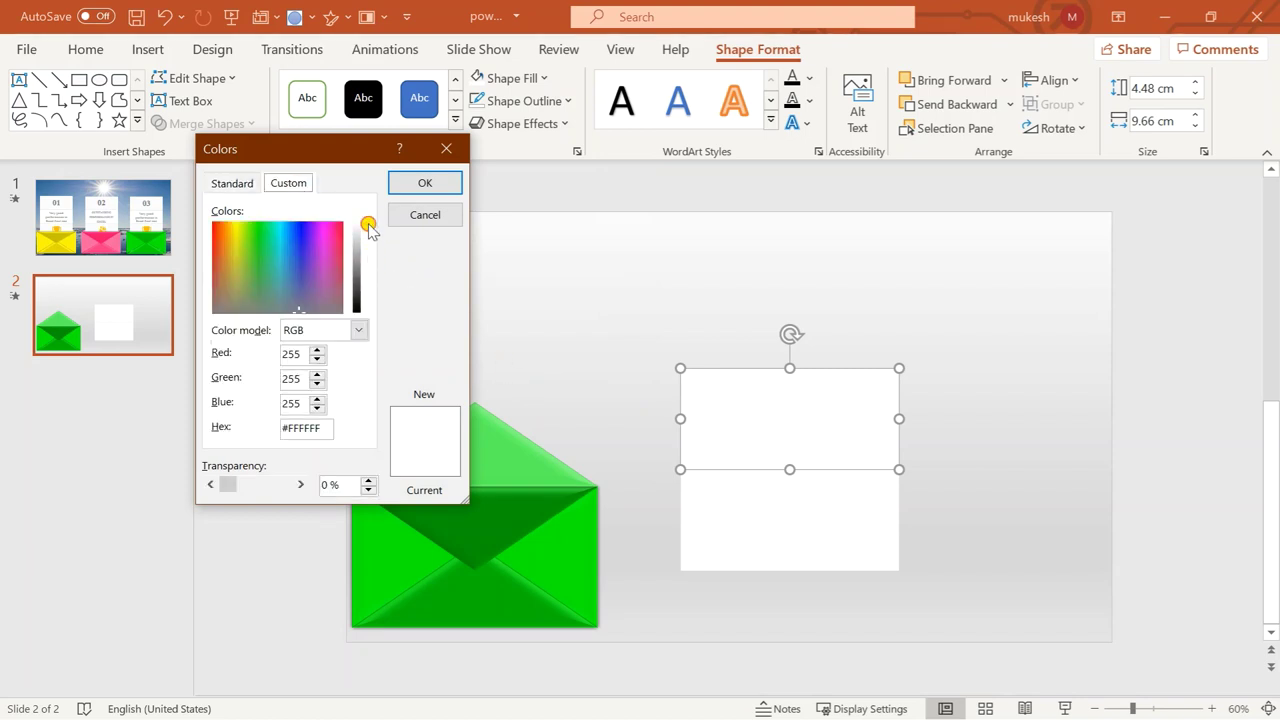
{"action": "left_click_drag", "start_coordinate": [369, 228], "coordinate": [367, 231]}
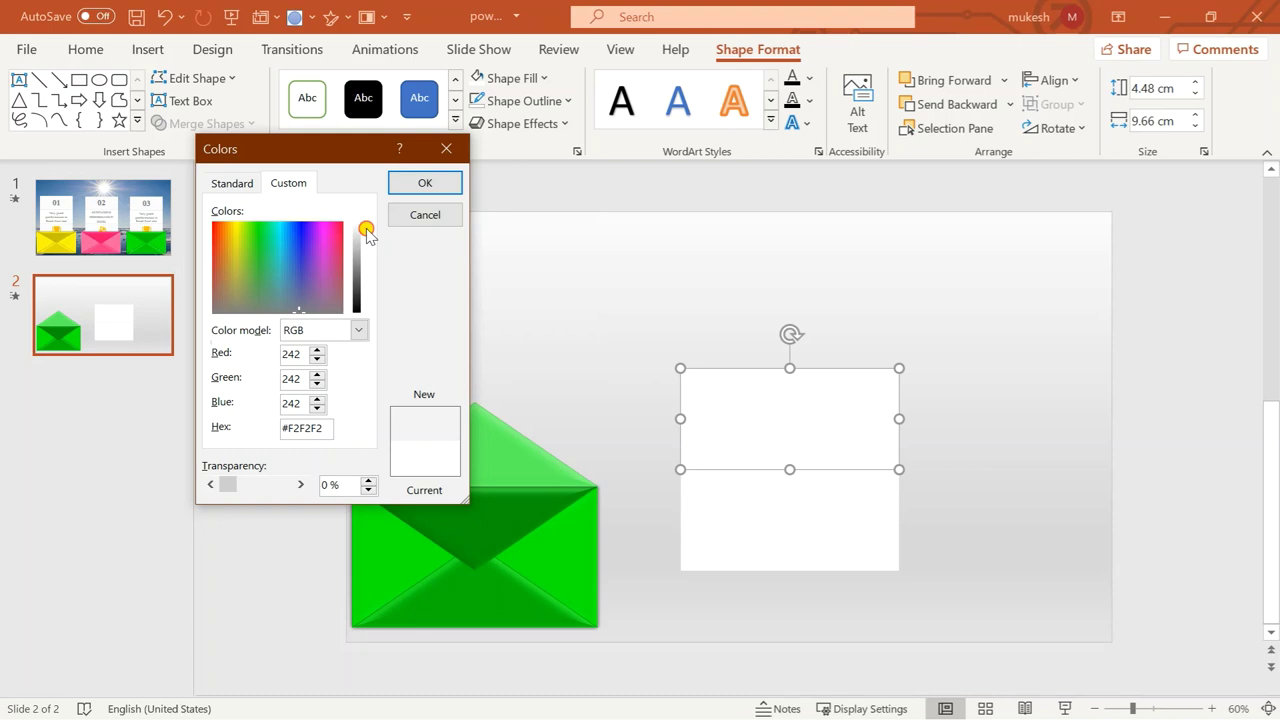
{"action": "left_click", "coordinate": [445, 188]}
- Group the grey top rectangle with the white one beneath it
{"action": "left_click", "coordinate": [941, 494]}
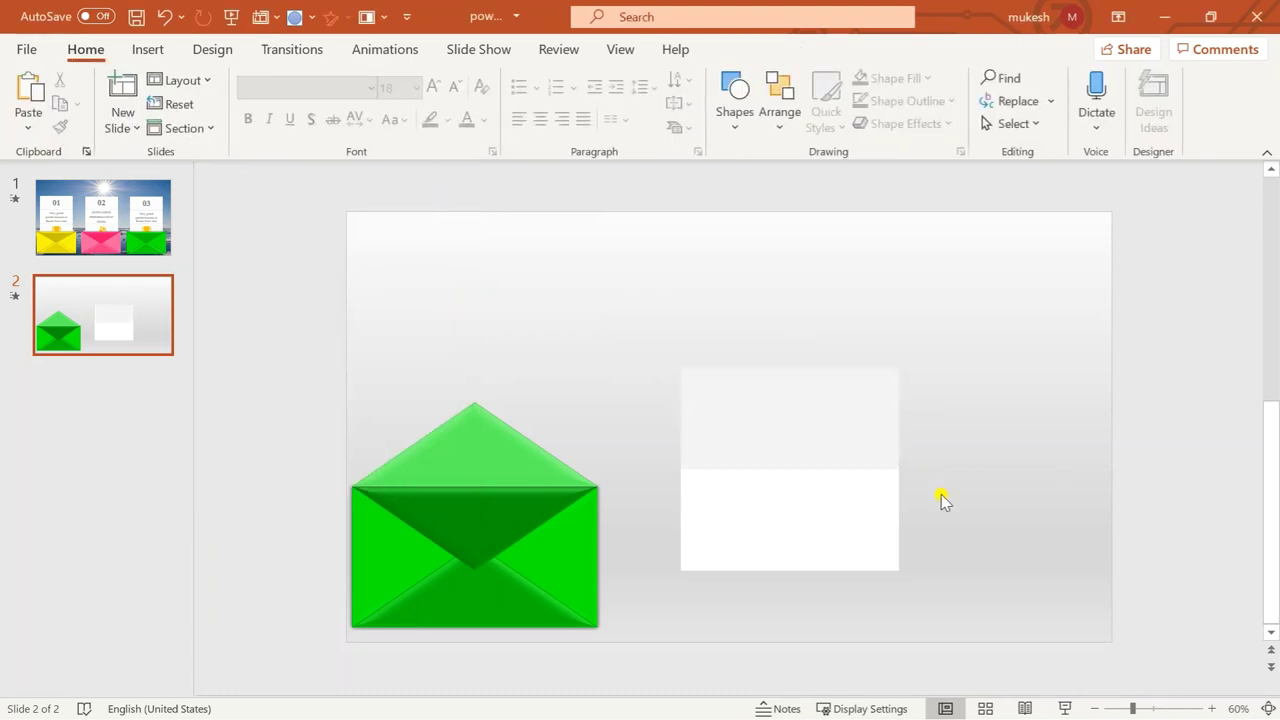
{"action": "left_click", "coordinate": [807, 415]}
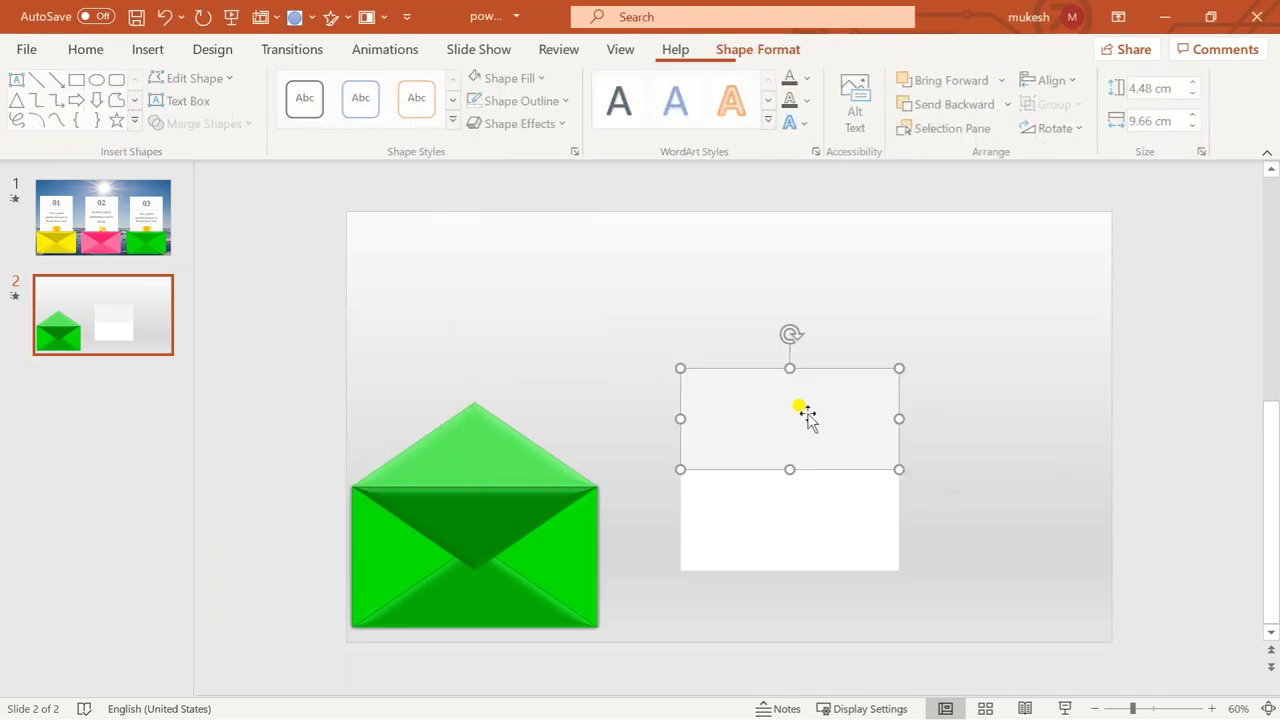
{"action": "left_click", "coordinate": [821, 495], "text": "shift"}
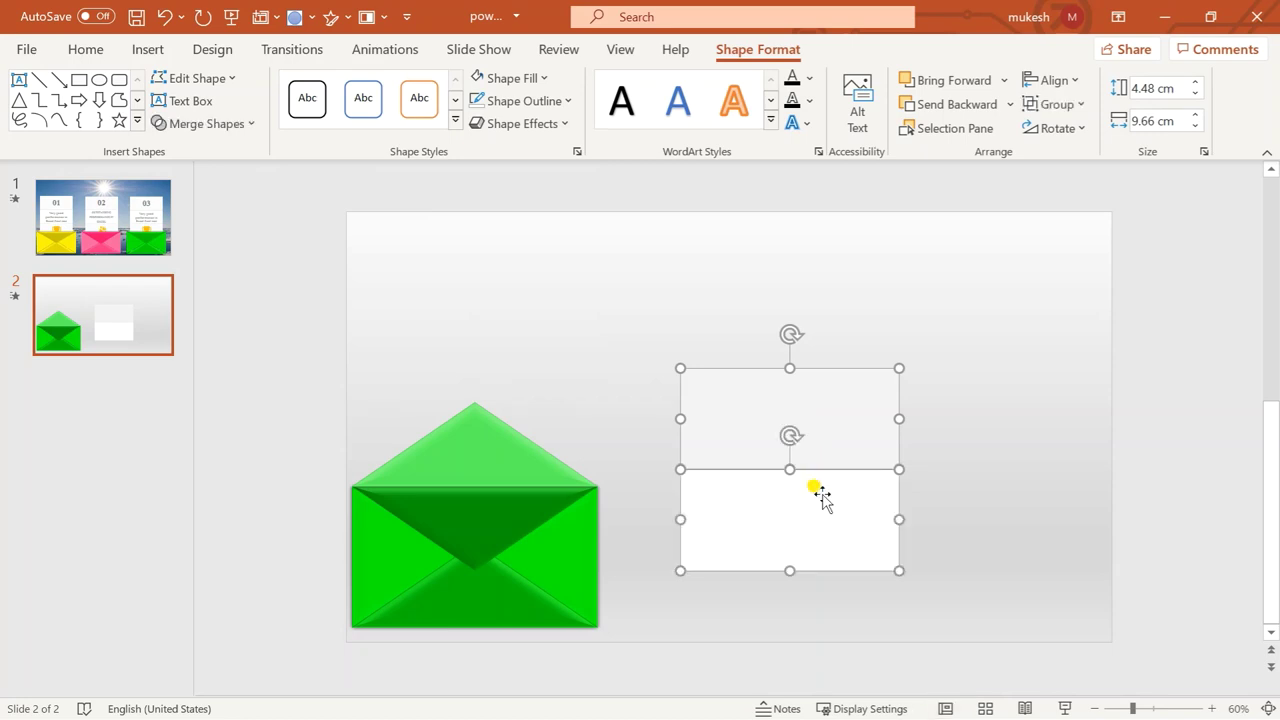
{"action": "key", "text": "ctrl+g"}
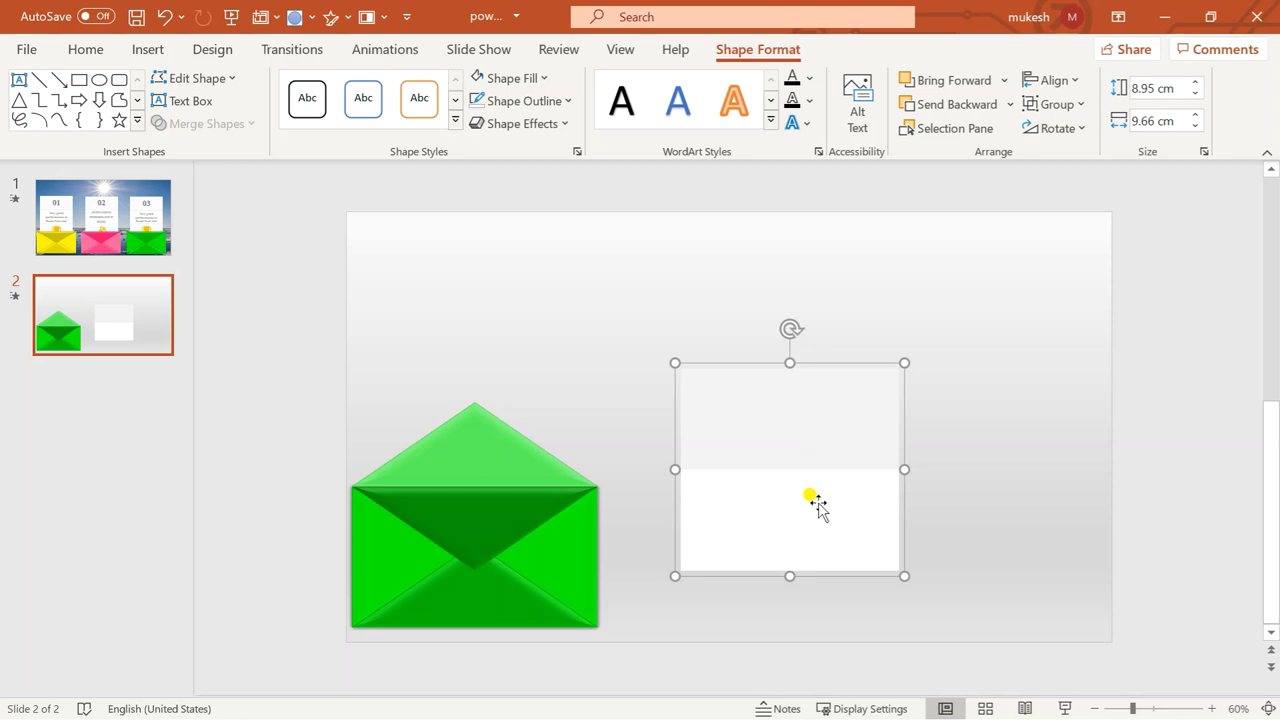
- Copy the grey-and-white block, stack it above the original, and group both into a 17.9 × 9.66 cm column
{"action": "mouse_move", "coordinate": [818, 507]}
{"action": "left_mouse_down"}
{"action": "mouse_move", "coordinate": [797, 391]}
{"action": "mouse_move", "coordinate": [811, 354]}
{"action": "mouse_move", "coordinate": [767, 527]}
{"action": "left_mouse_up"}
{"action": "mouse_move", "coordinate": [808, 378]}
{"action": "left_mouse_down"}
{"action": "mouse_move", "coordinate": [777, 360]}
{"action": "mouse_move", "coordinate": [786, 370]}
{"action": "left_mouse_up"}
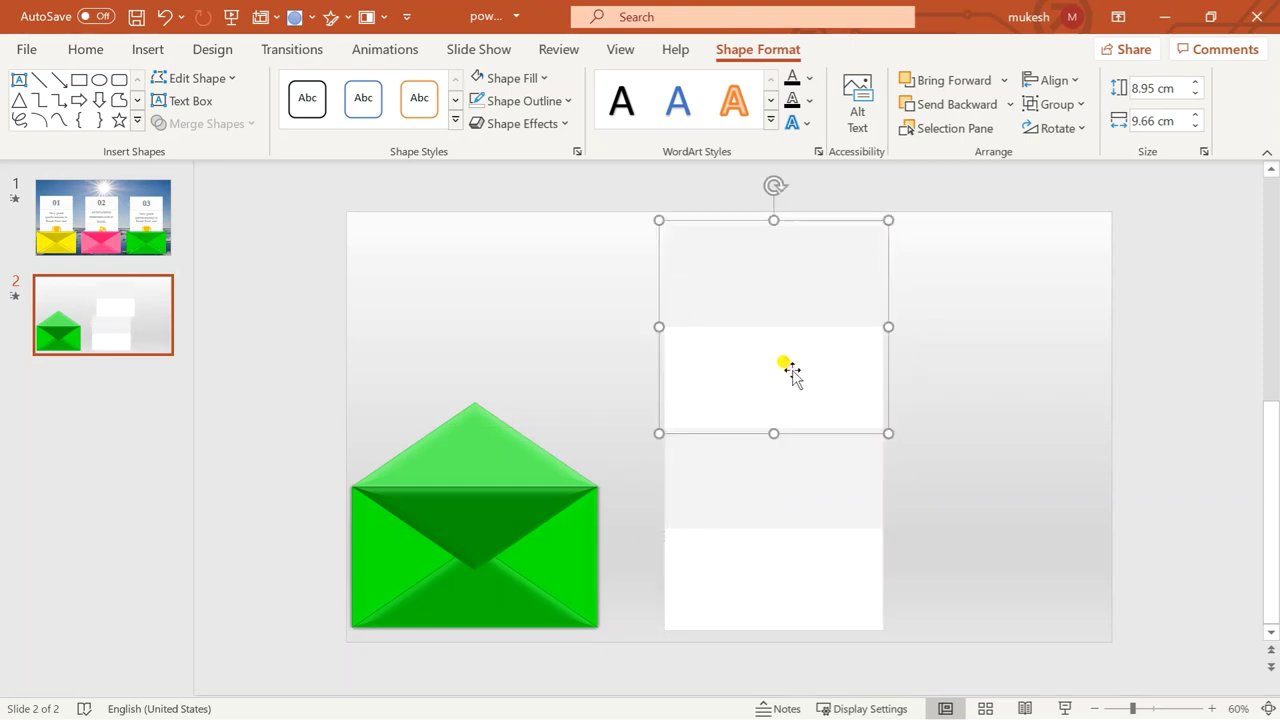
{"action": "left_click", "coordinate": [932, 420]}
{"action": "left_click", "coordinate": [840, 374]}
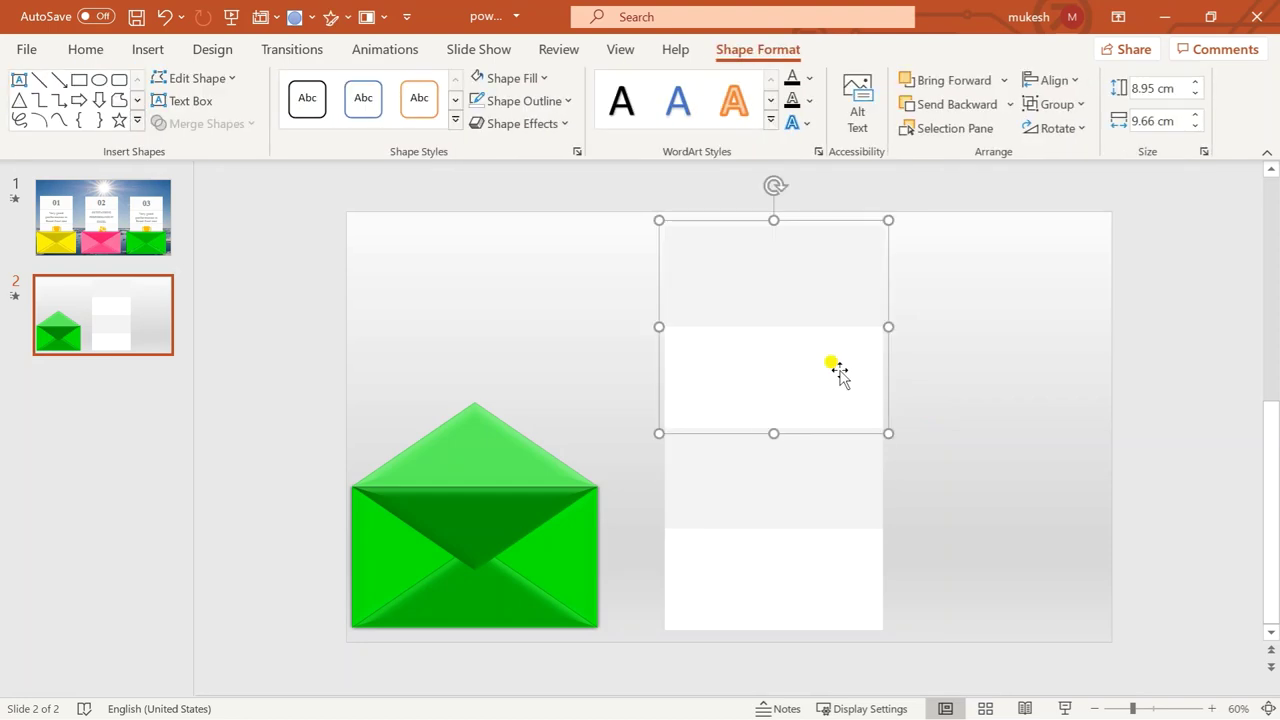
{"action": "left_click", "coordinate": [834, 490], "text": "shift"}
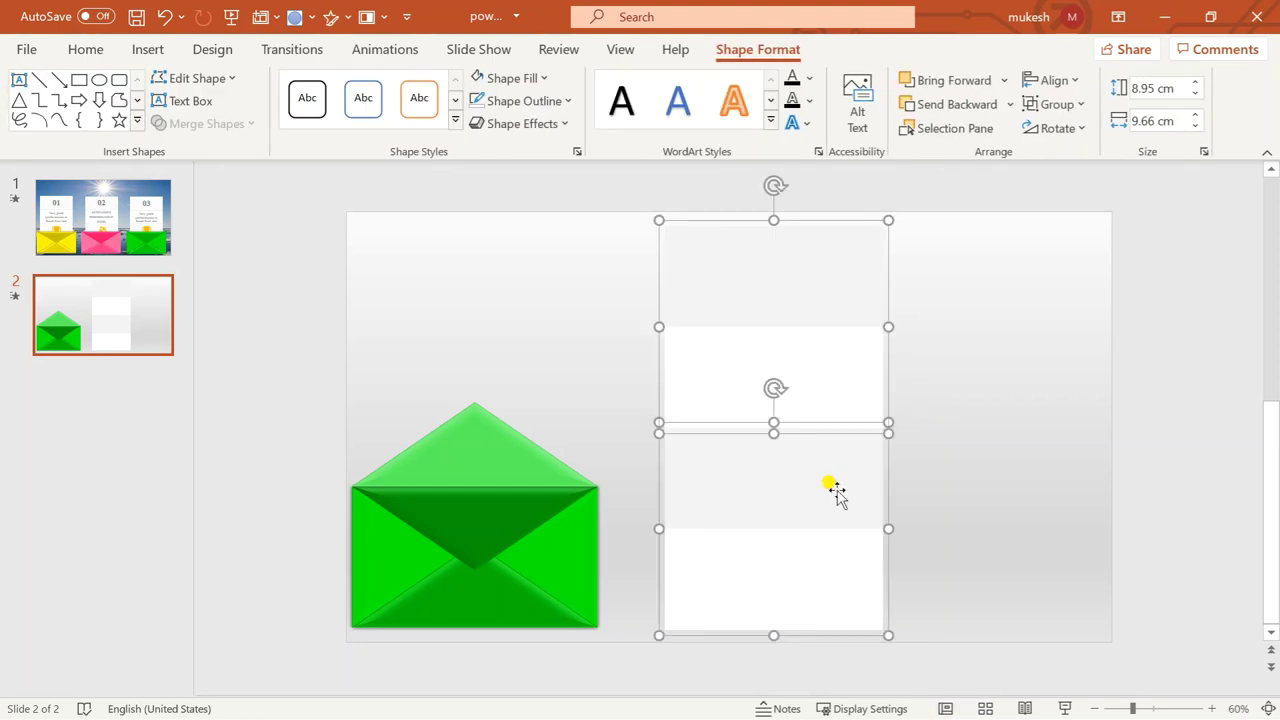
{"action": "key", "text": "ctrl+g"}
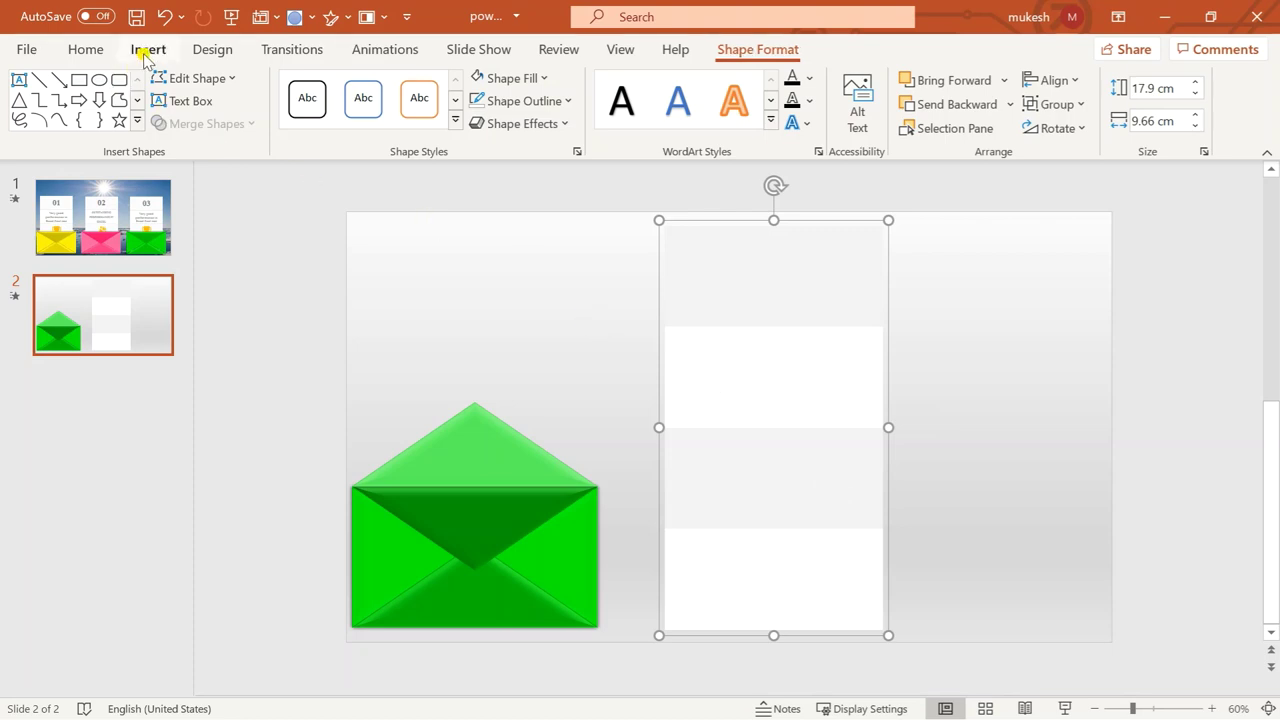
- Add a centred, enlarged '01' text box and place it above the envelope
{"action": "left_click", "coordinate": [146, 52]}
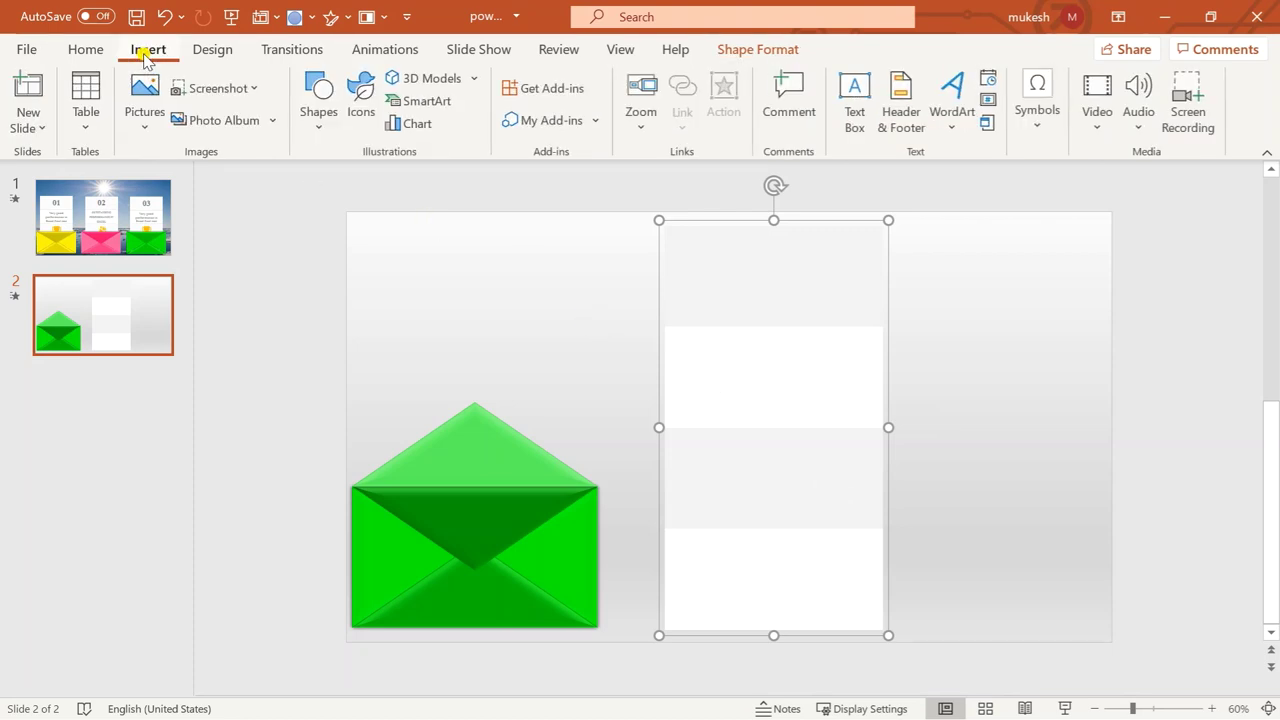
{"action": "left_click", "coordinate": [847, 117]}
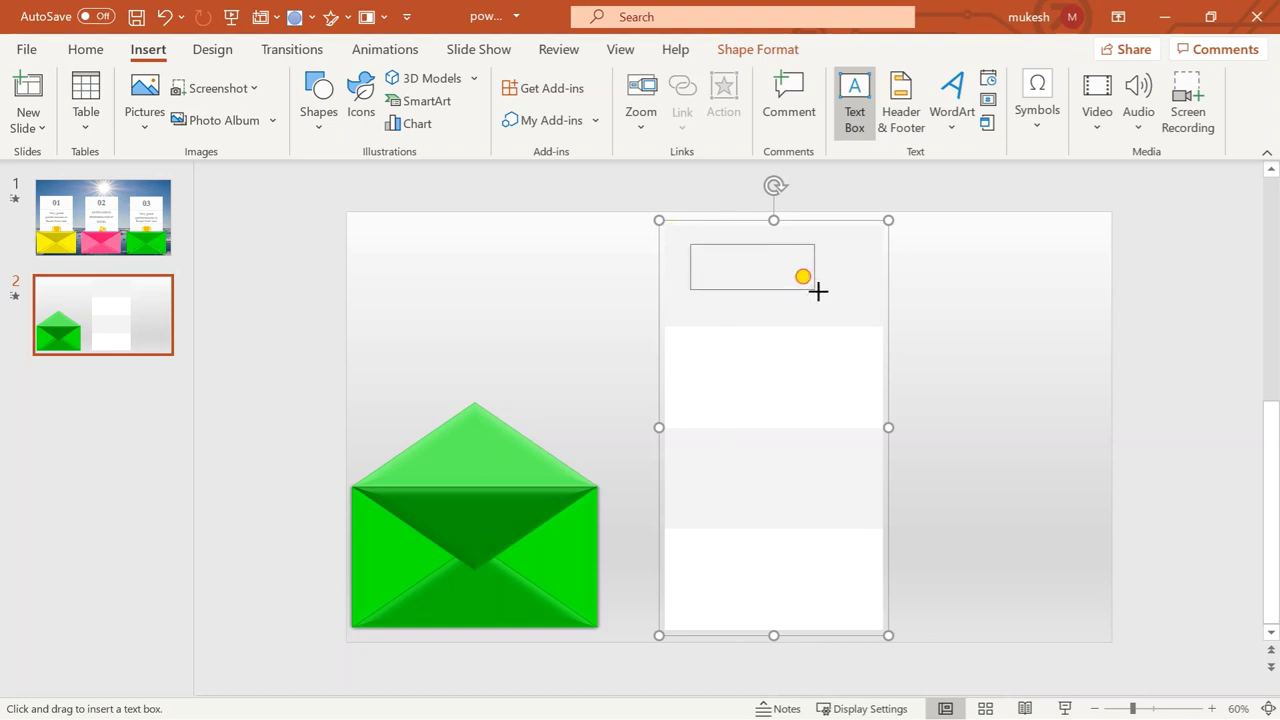
{"action": "left_click_drag", "start_coordinate": [690, 244], "coordinate": [846, 303]}
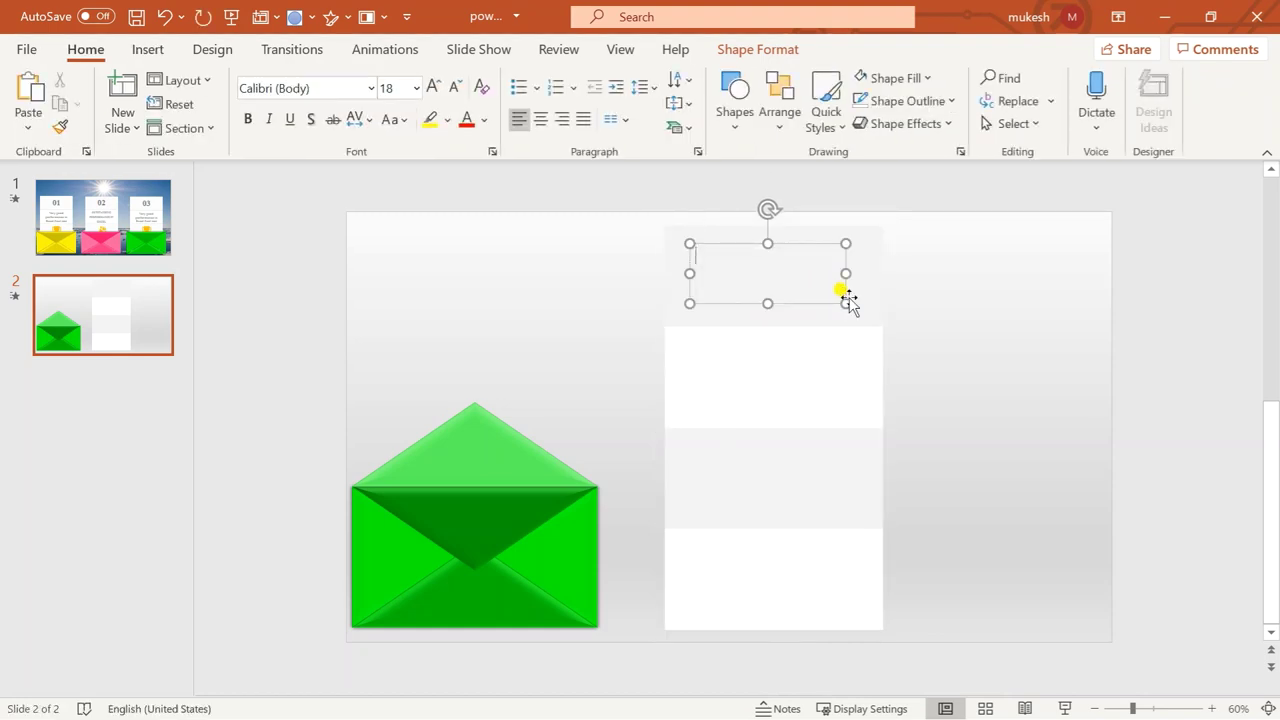
{"action": "type", "text": "01"}
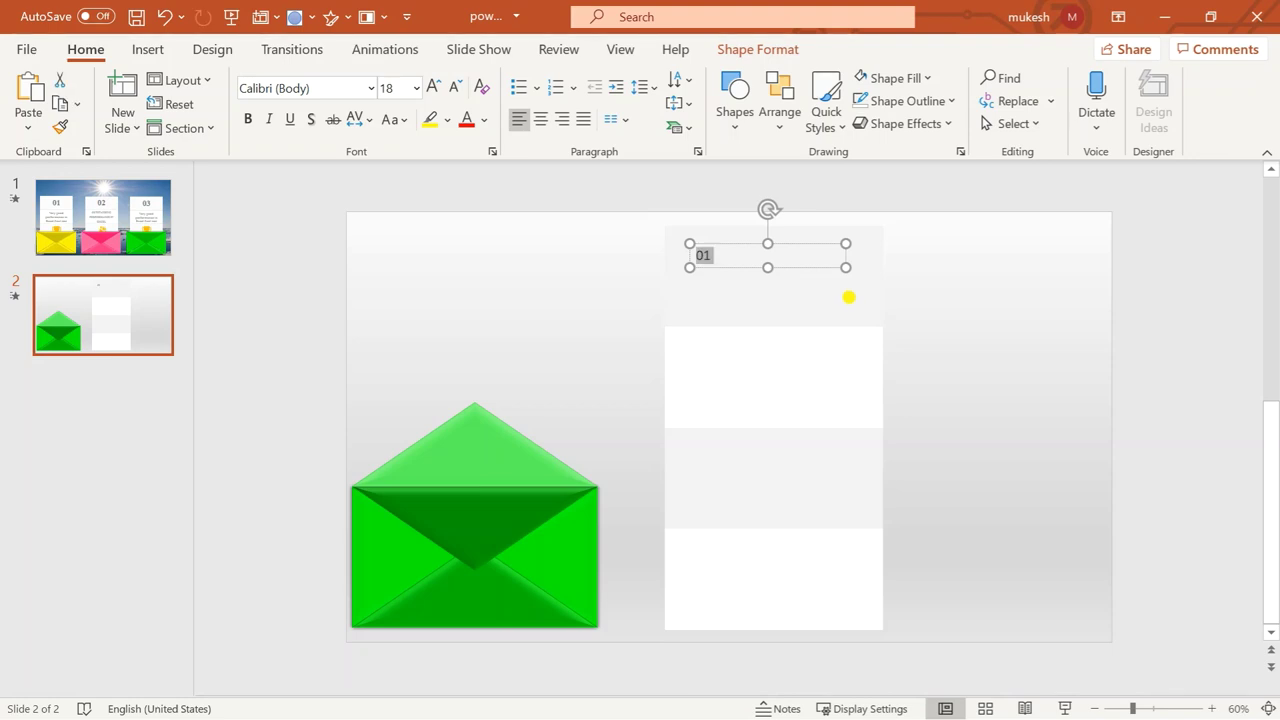
{"action": "key", "text": "ctrl+e"}
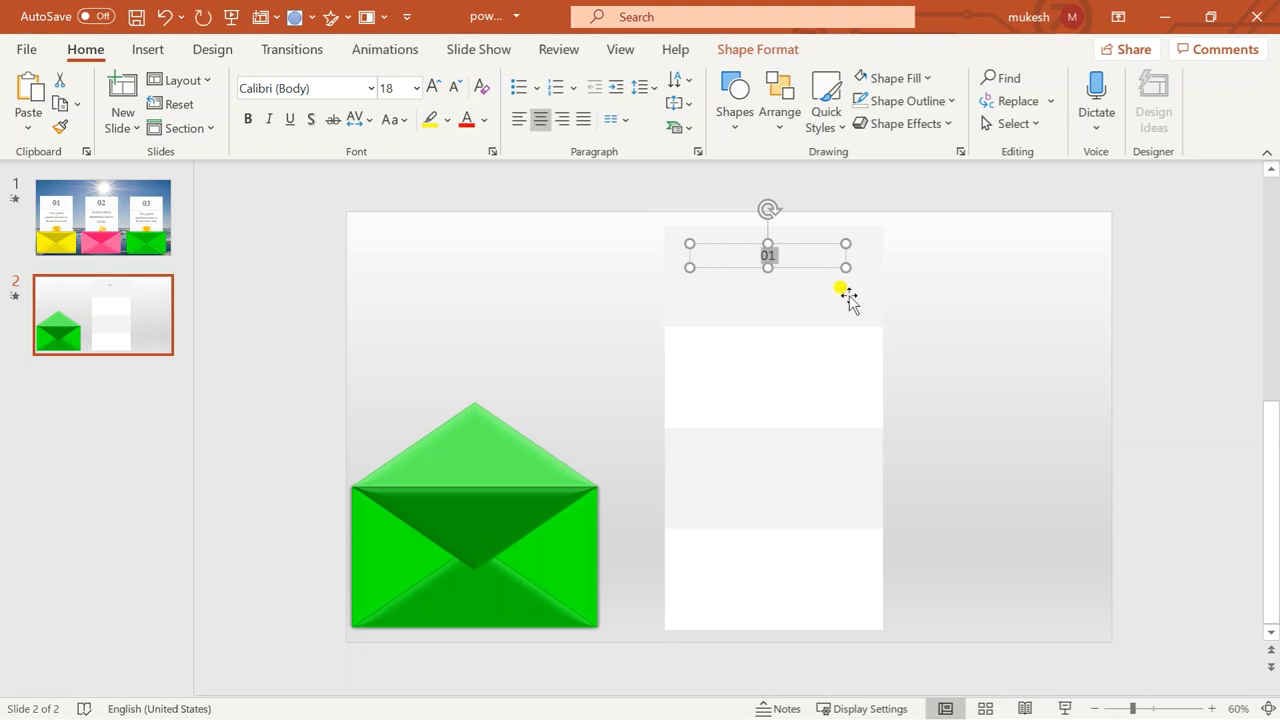
{"action": "key", "text": "ctrl+shift+period"}
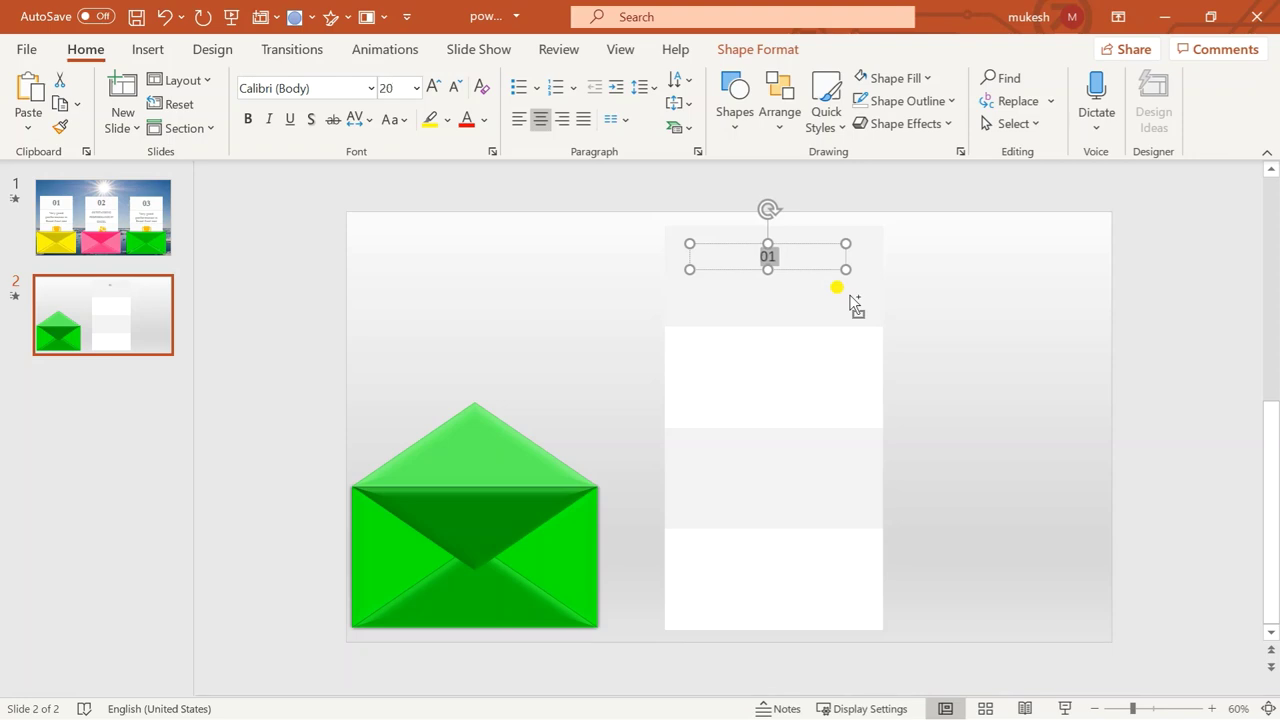
{"action": "key", "text": "ctrl+shift+period"}
{"action": "key", "text": "ctrl+shift+period"}
{"action": "key", "text": "ctrl+shift+period"}
{"action": "key", "text": "ctrl+shift+period"}
{"action": "key", "text": "ctrl+shift+period"}
{"action": "key", "text": "ctrl+shift+period"}
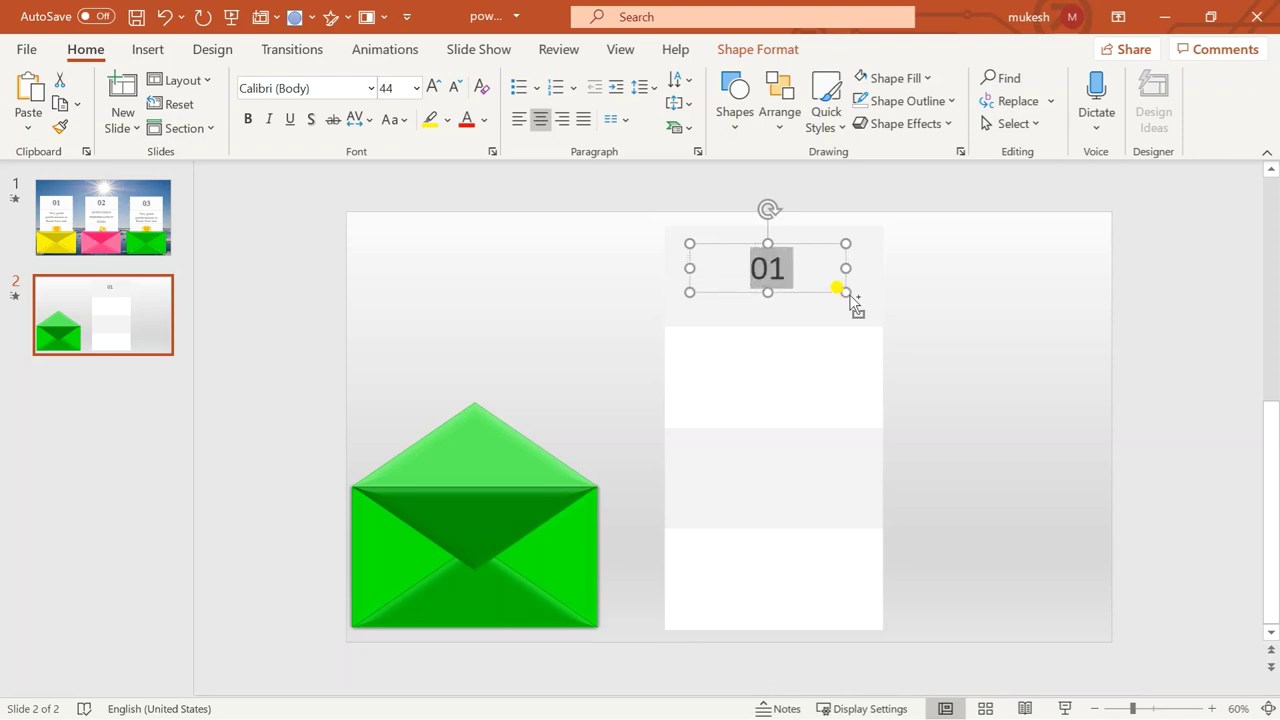
{"action": "mouse_move", "coordinate": [829, 249]}
{"action": "left_mouse_down"}
{"action": "mouse_move", "coordinate": [626, 251]}
{"action": "mouse_move", "coordinate": [597, 273]}
{"action": "left_mouse_up"}
- Shift the striped panel so its bottom lines up with the envelope's bottom
{"action": "left_click", "coordinate": [807, 346]}
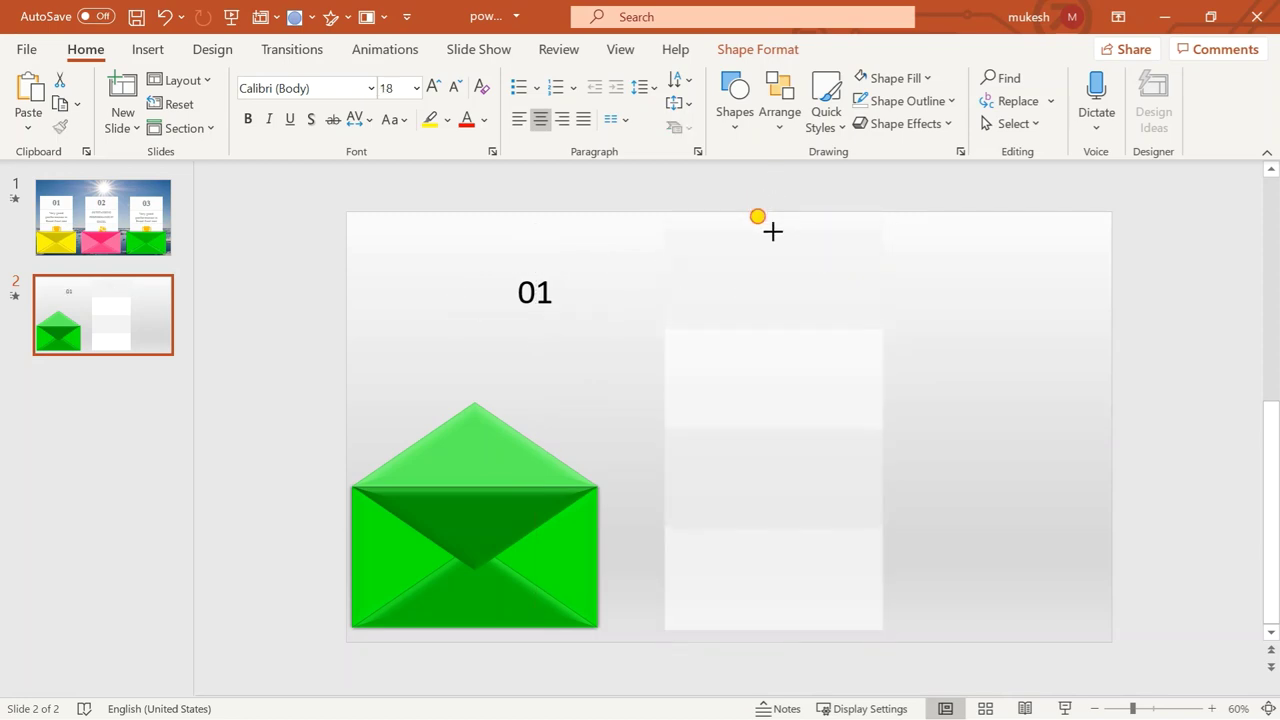
{"action": "left_click", "coordinate": [802, 352]}
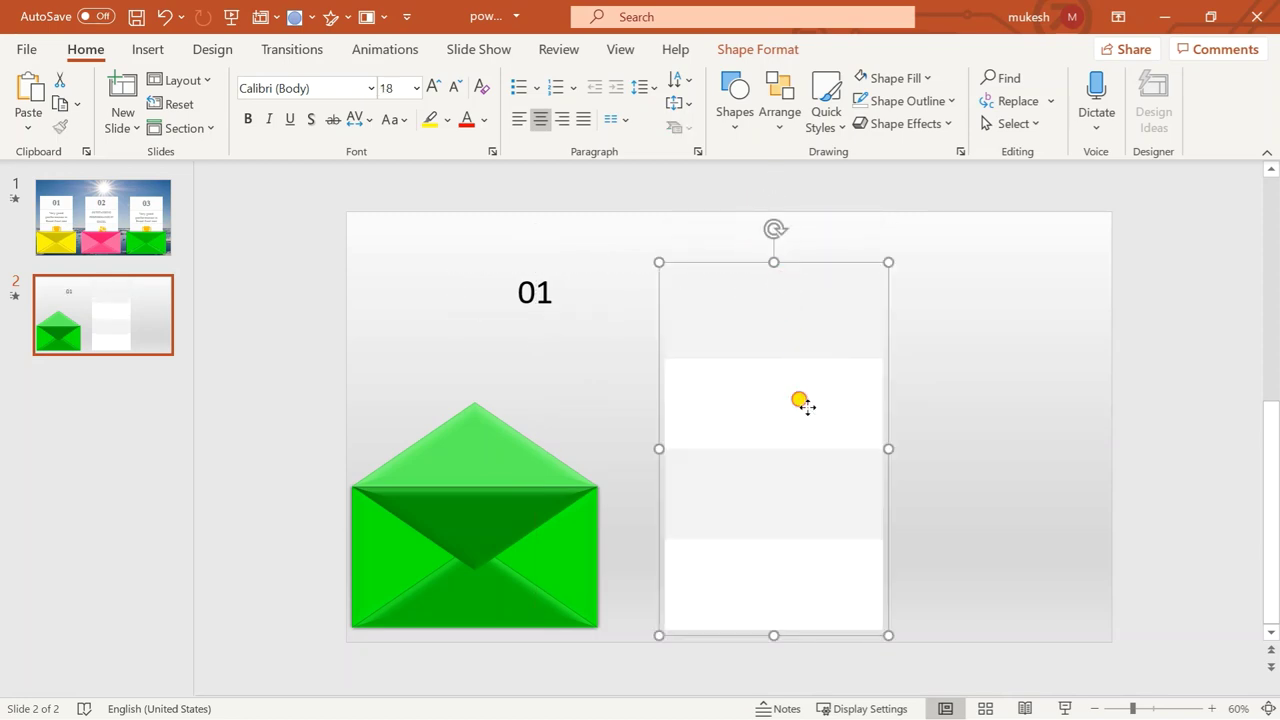
{"action": "mouse_move", "coordinate": [803, 403]}
{"action": "left_mouse_down"}
{"action": "mouse_move", "coordinate": [507, 386]}
{"action": "mouse_move", "coordinate": [837, 403]}
{"action": "left_mouse_up"}
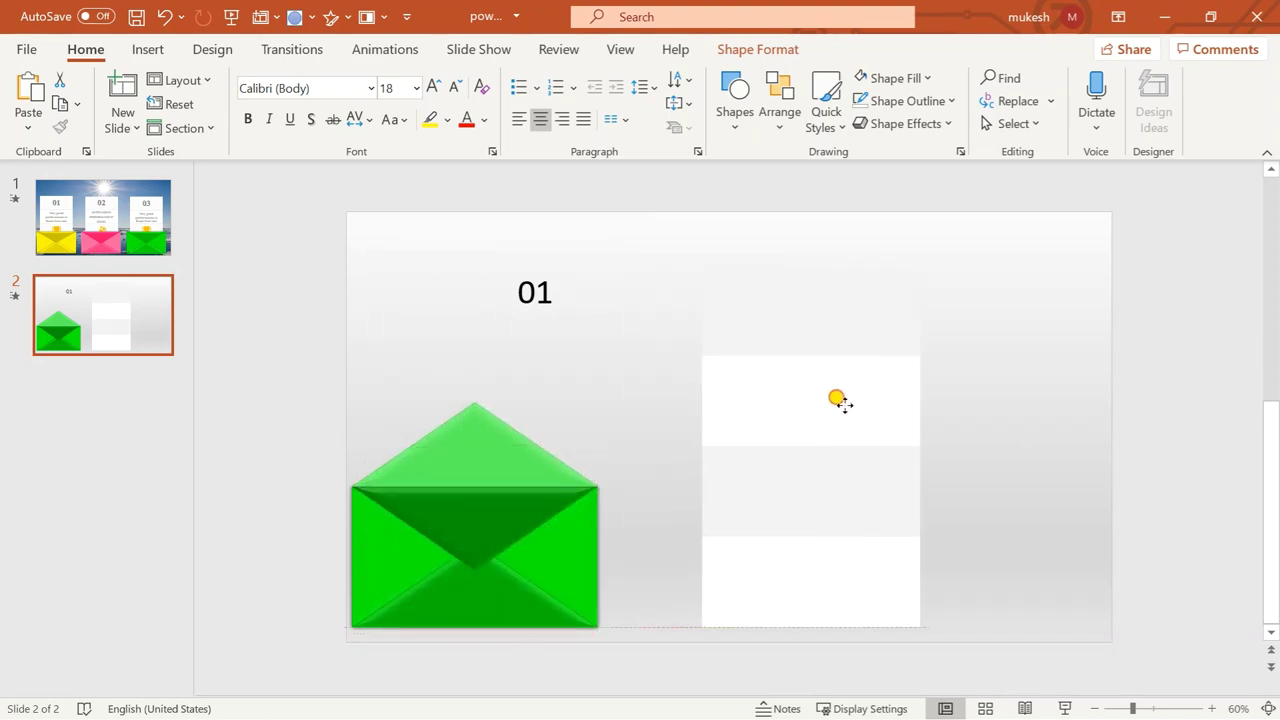
{"action": "left_click", "coordinate": [1018, 344]}
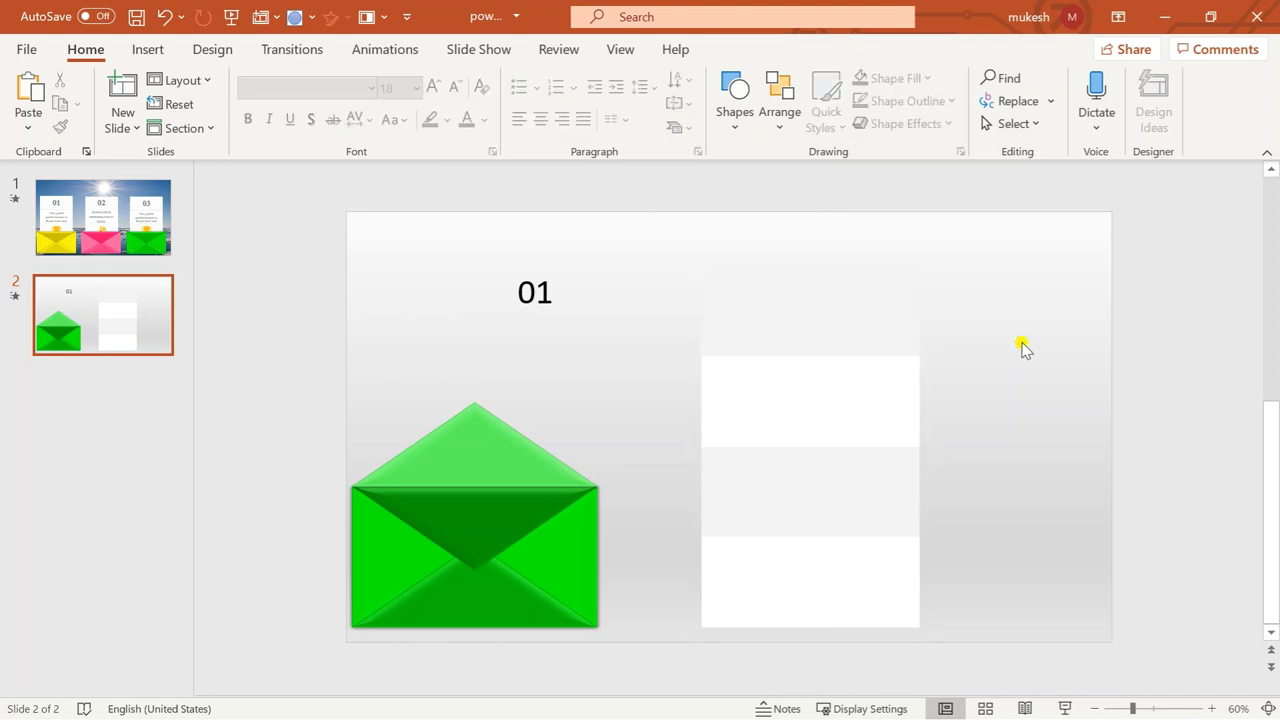
- Apply the dark orange radial preset gradient to the slide background and move '01' onto the panel's top band
{"action": "right_click", "coordinate": [1017, 343]}
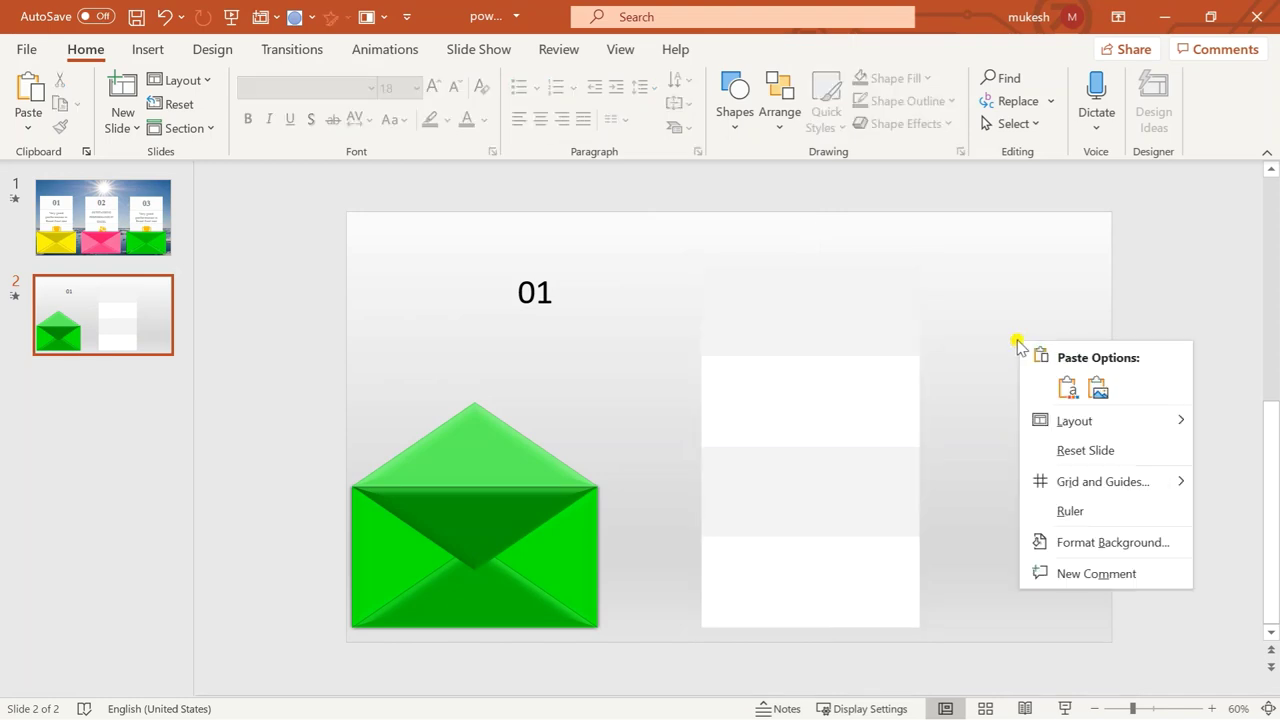
{"action": "left_click", "coordinate": [1098, 543]}
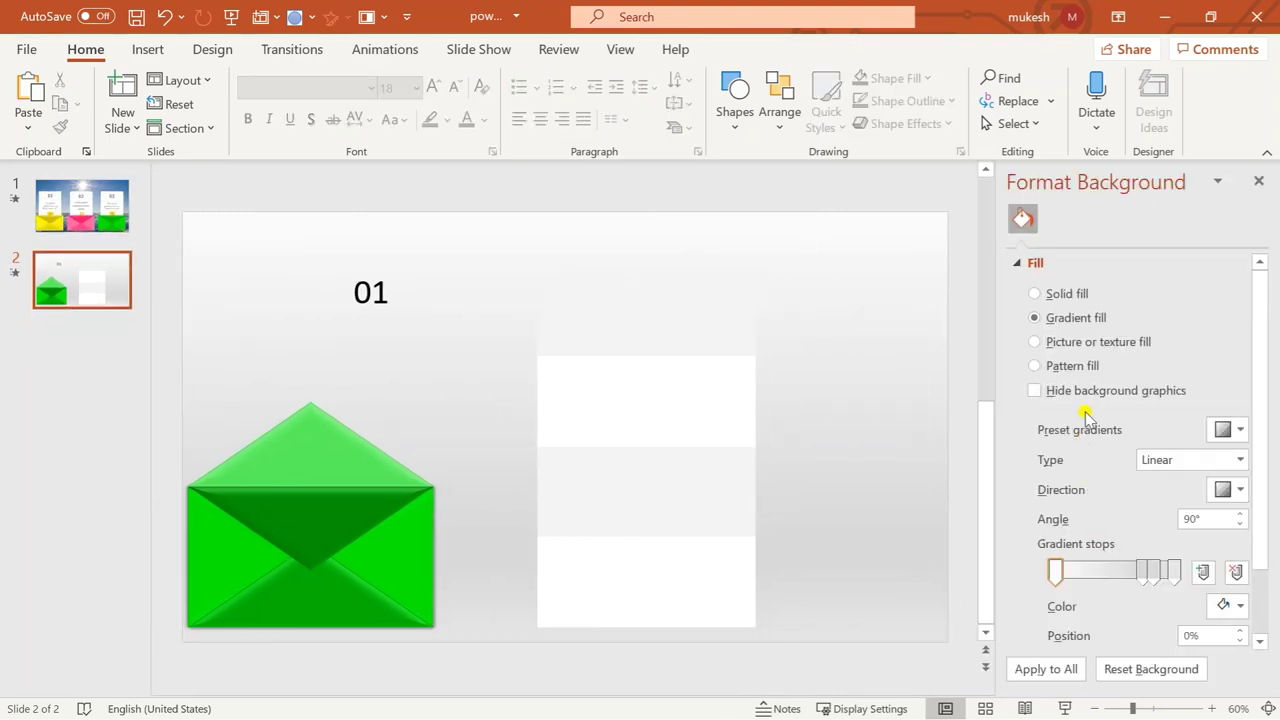
{"action": "left_click", "coordinate": [1230, 432]}
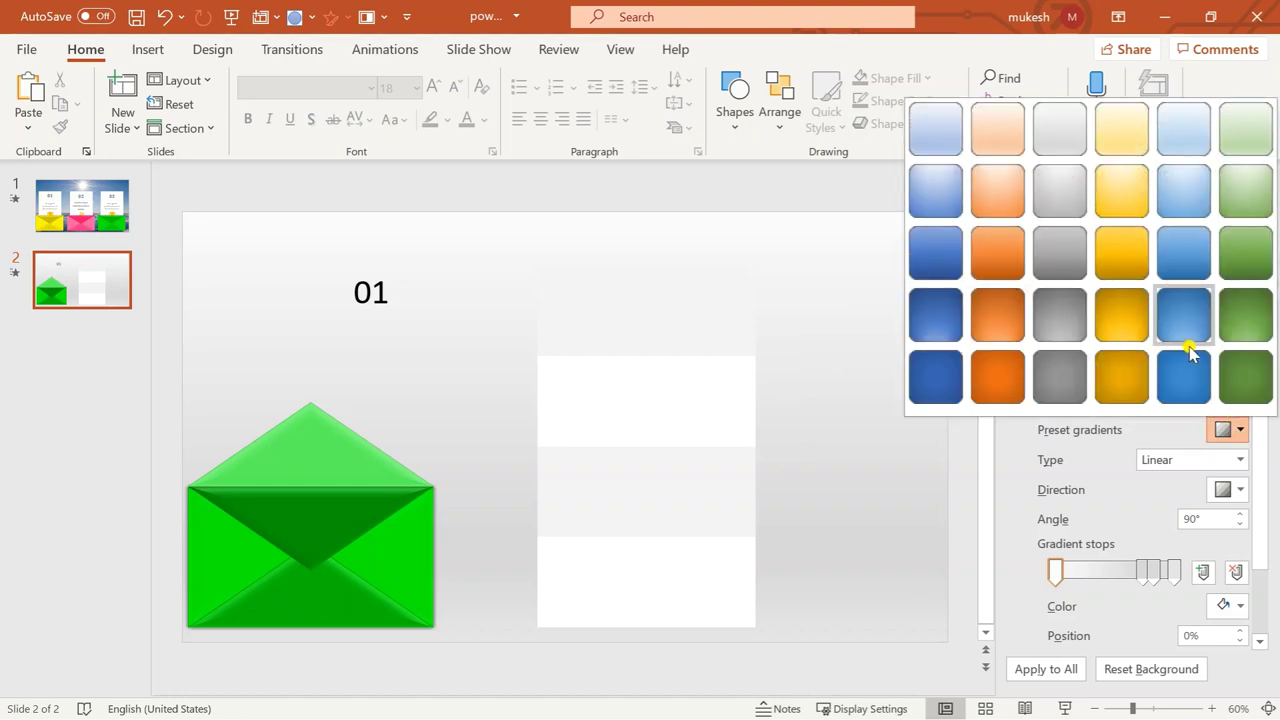
{"action": "left_click", "coordinate": [1135, 205]}
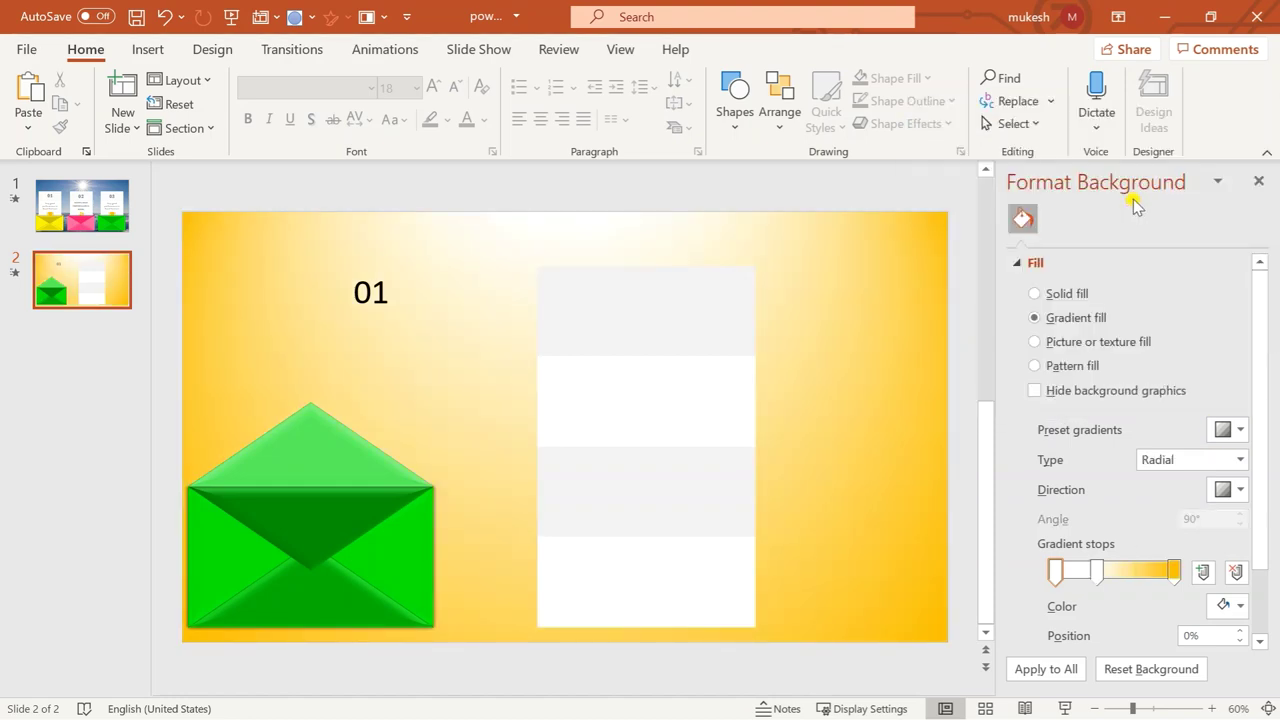
{"action": "left_click", "coordinate": [1240, 430]}
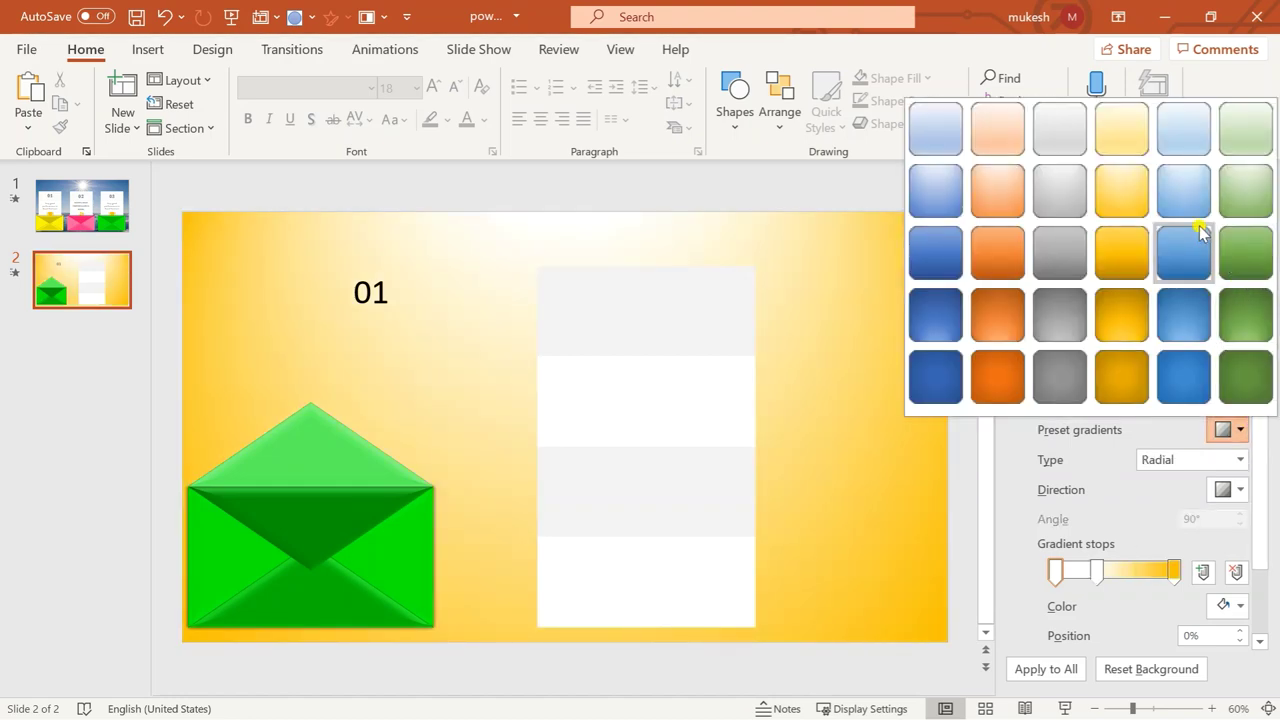
{"action": "left_click", "coordinate": [1005, 132]}
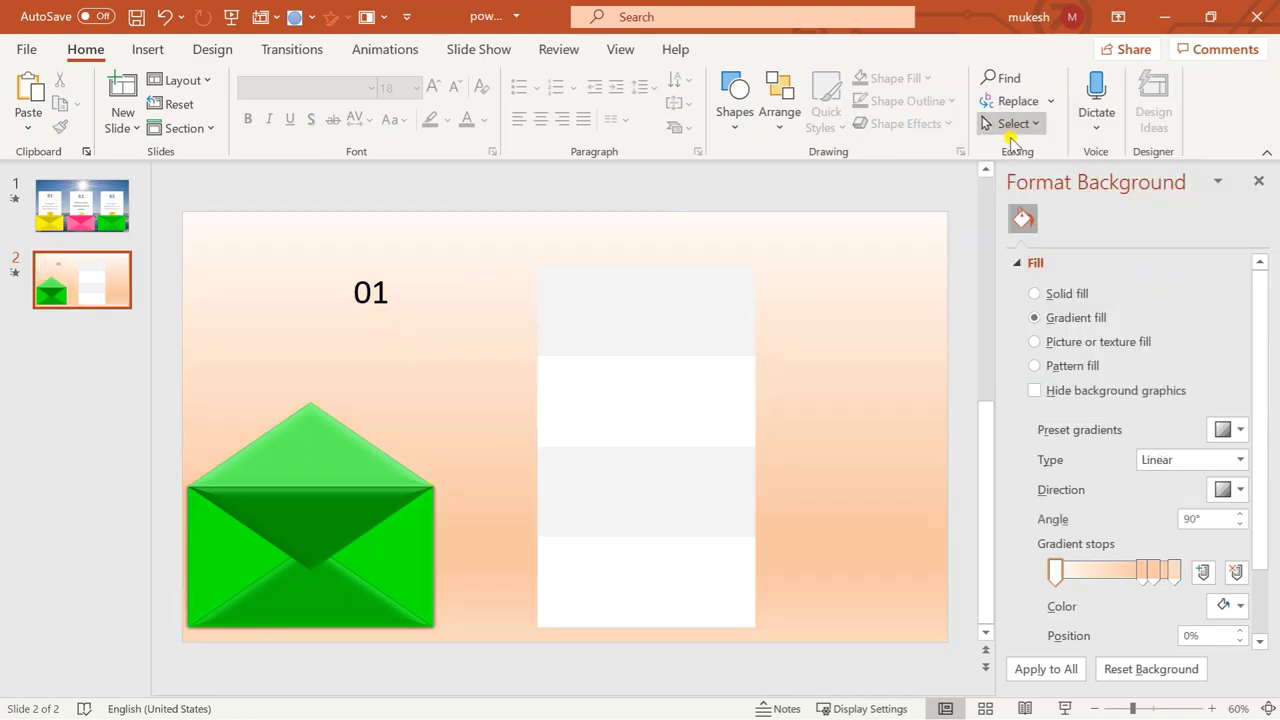
{"action": "left_click", "coordinate": [1240, 430]}
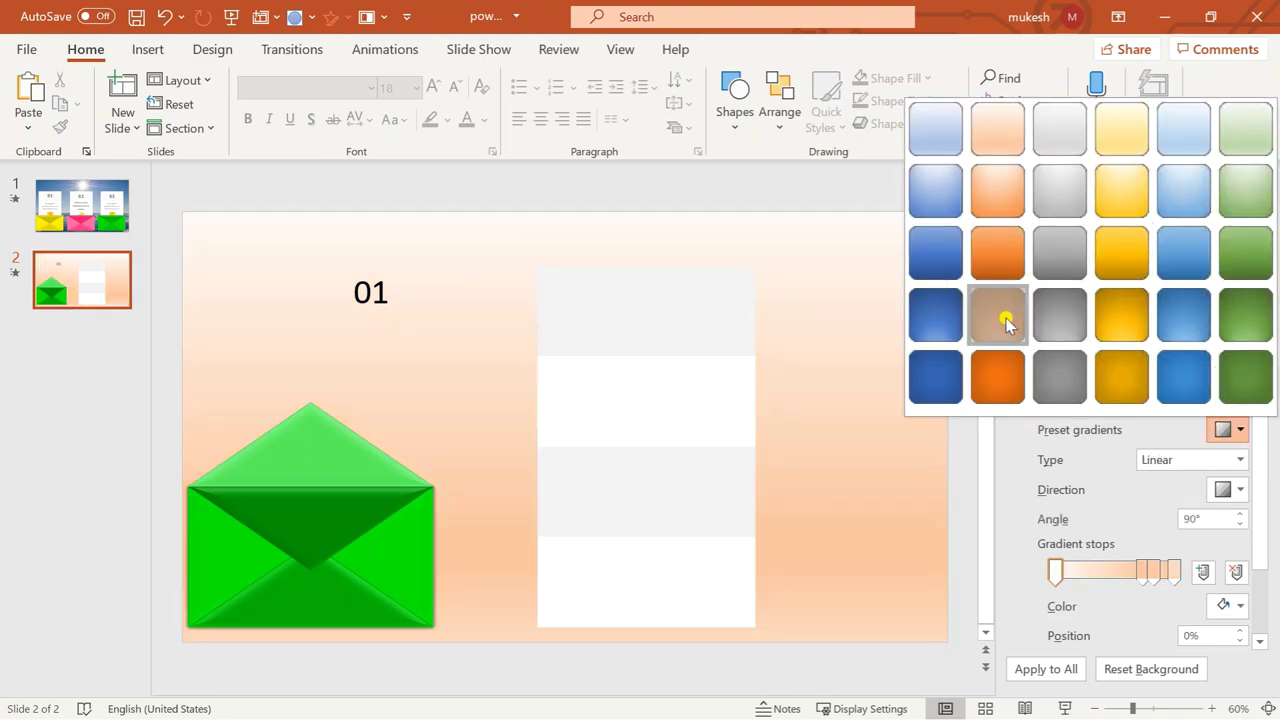
{"action": "left_click", "coordinate": [1005, 320]}
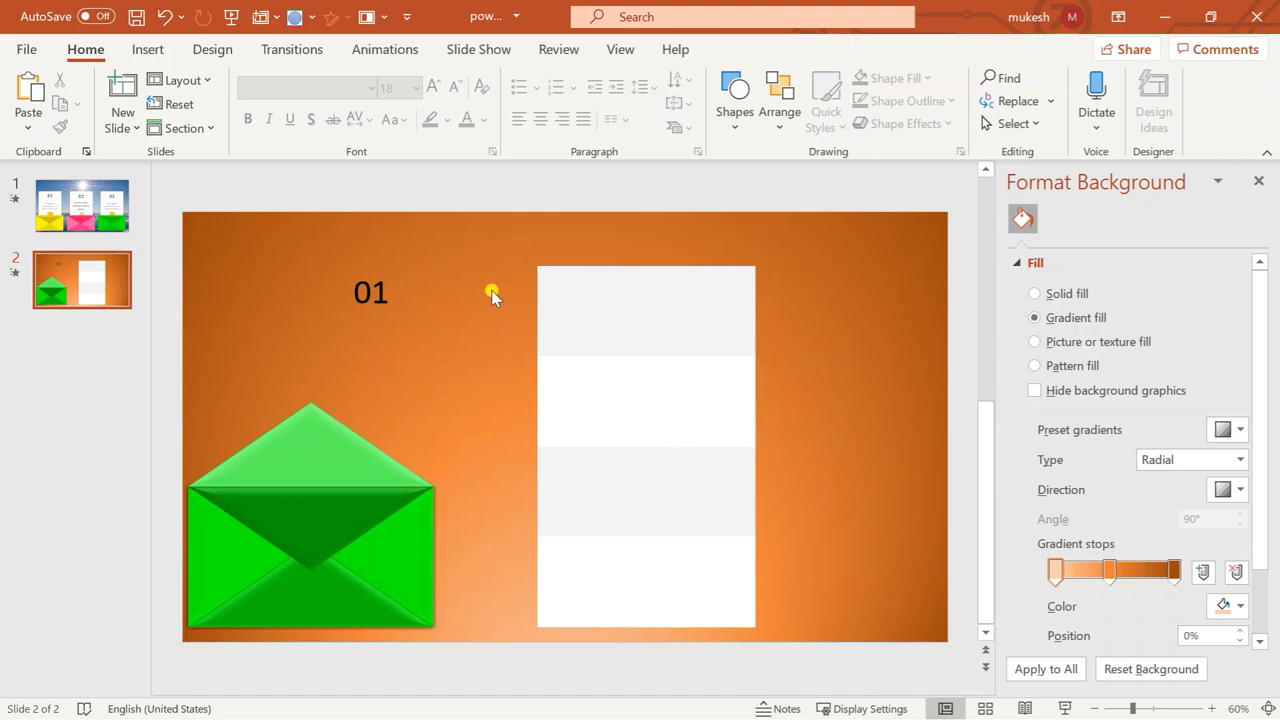
{"action": "left_click", "coordinate": [374, 276]}
{"action": "mouse_move", "coordinate": [405, 268]}
{"action": "left_mouse_down"}
{"action": "mouse_move", "coordinate": [667, 285]}
{"action": "mouse_move", "coordinate": [608, 310]}
{"action": "left_mouse_up"}
- Enlarge the 01 number, set it in Angsana New, and move it into the card's top band
{"action": "left_click", "coordinate": [647, 314]}
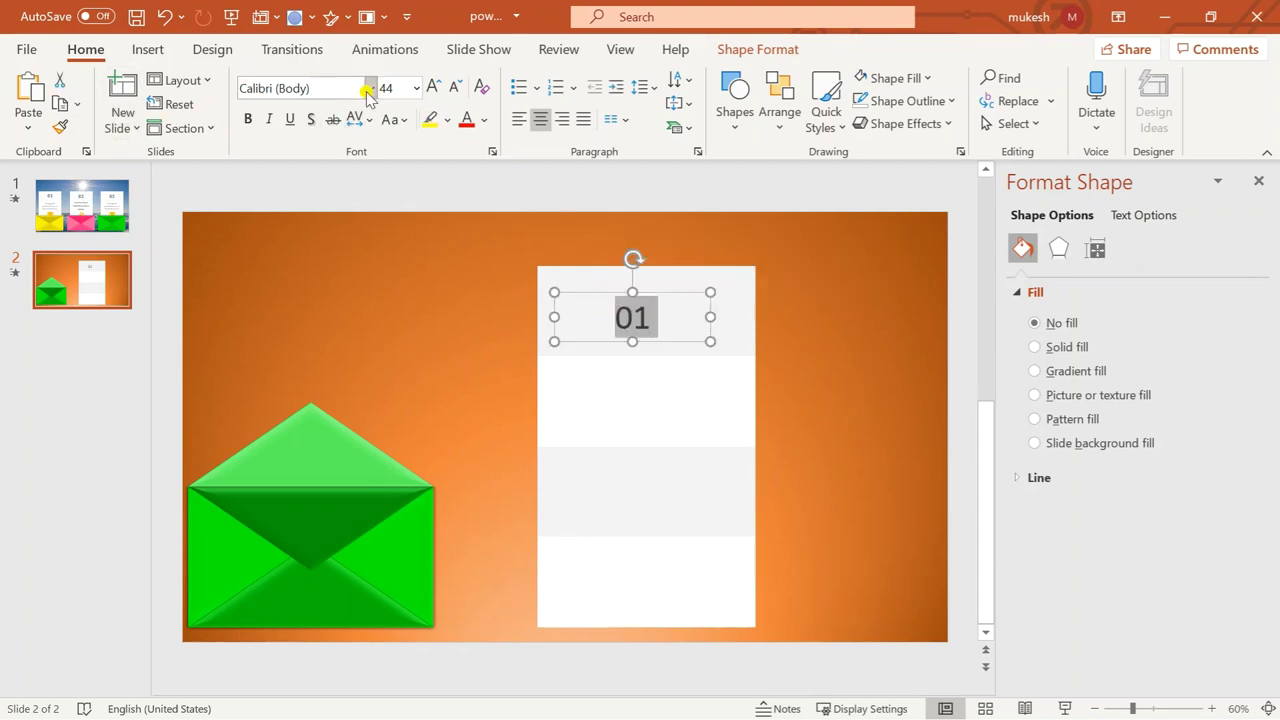
{"action": "left_click", "coordinate": [433, 87]}
{"action": "left_click", "coordinate": [433, 87]}
{"action": "left_click", "coordinate": [433, 87]}
{"action": "left_click", "coordinate": [433, 87]}
{"action": "left_click", "coordinate": [433, 87]}
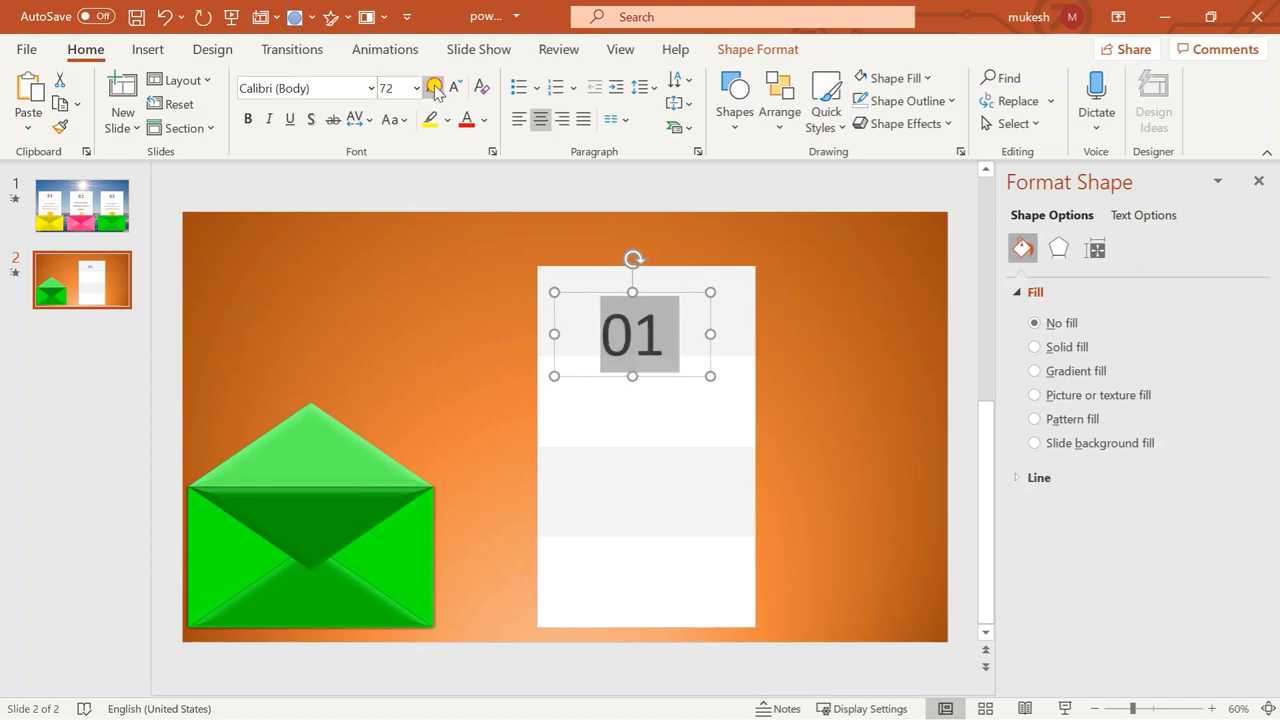
{"action": "left_click", "coordinate": [433, 87]}
{"action": "left_click", "coordinate": [433, 87]}
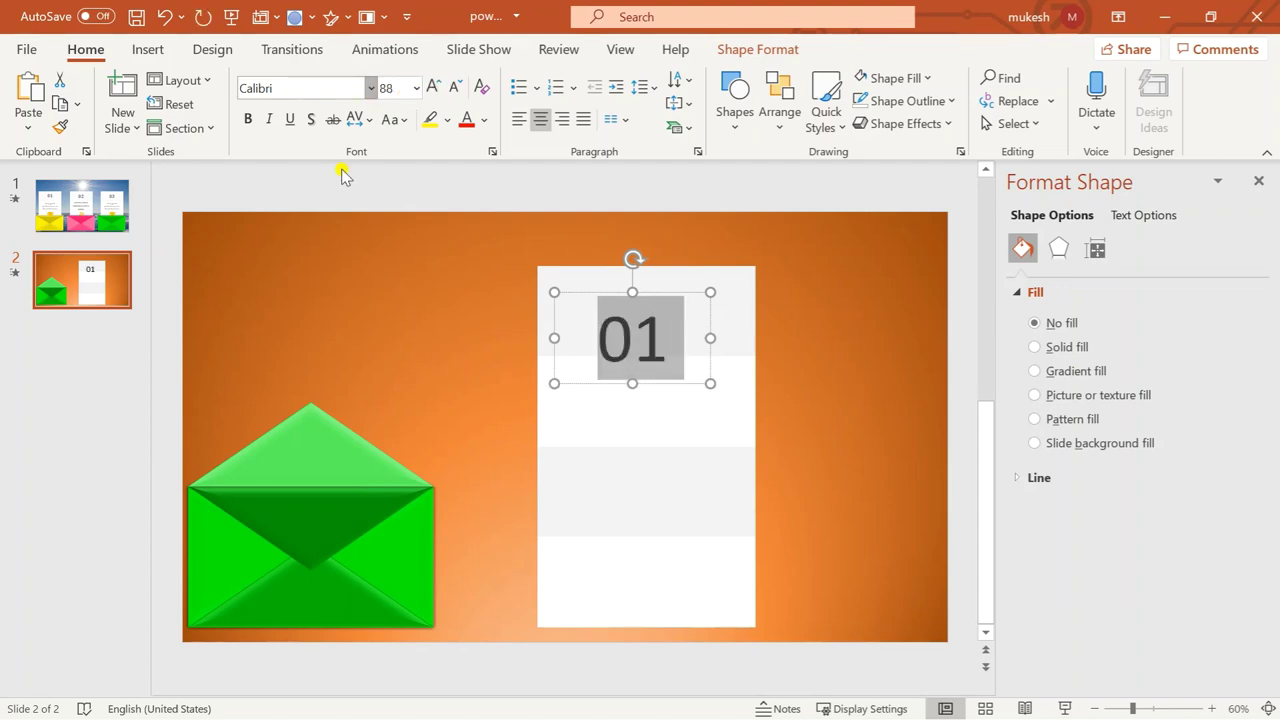
{"action": "left_click", "coordinate": [370, 88]}
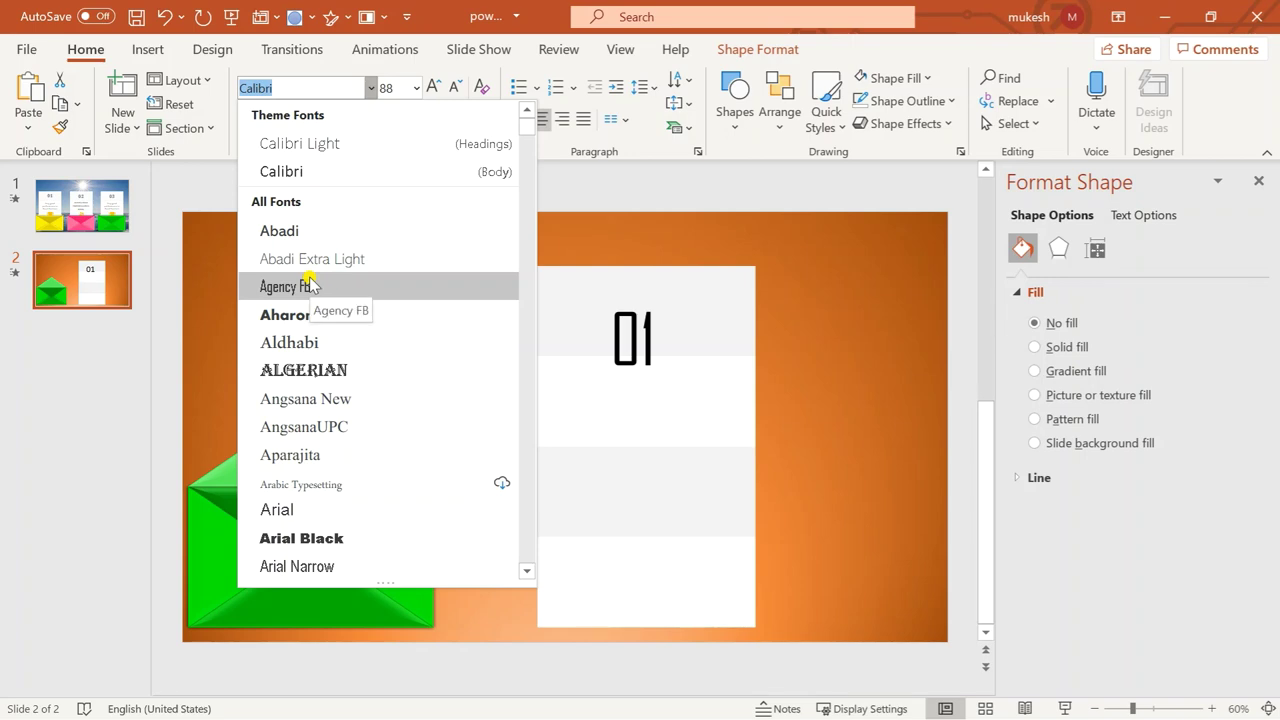
{"action": "left_click", "coordinate": [301, 402]}
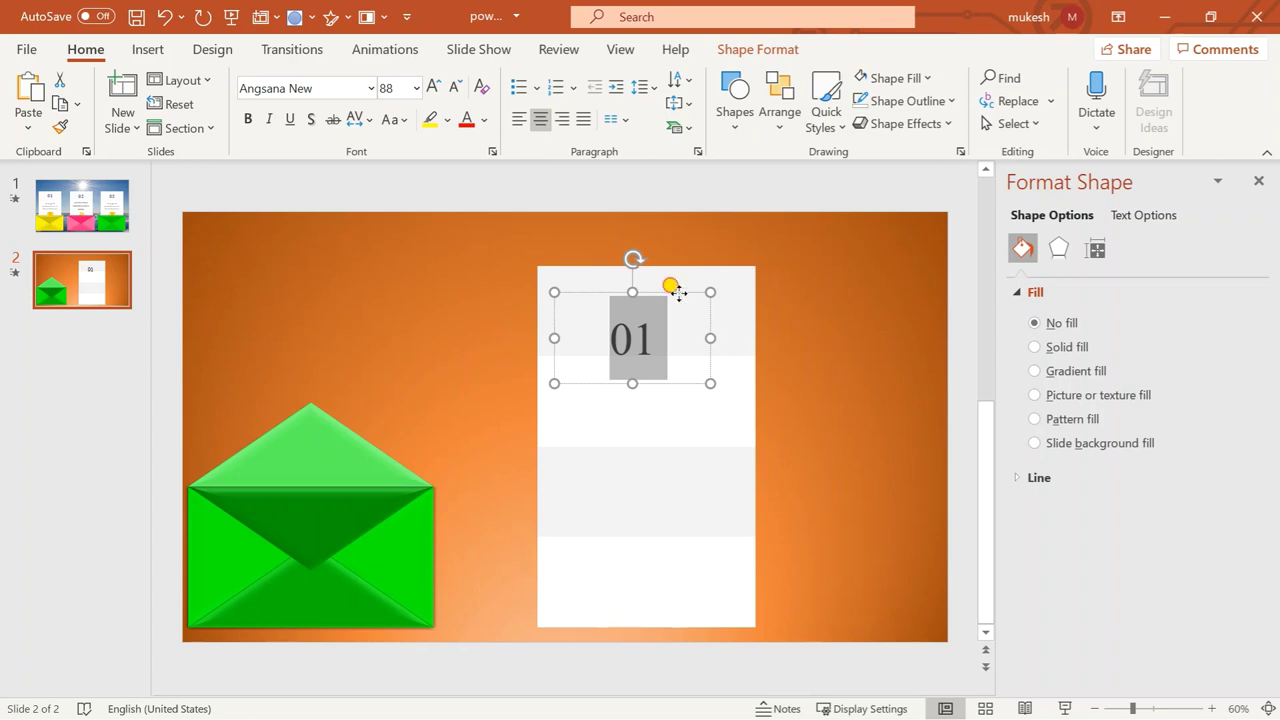
{"action": "mouse_move", "coordinate": [678, 292]}
{"action": "left_mouse_down"}
{"action": "mouse_move", "coordinate": [686, 268]}
{"action": "mouse_move", "coordinate": [612, 302]}
{"action": "left_mouse_up"}
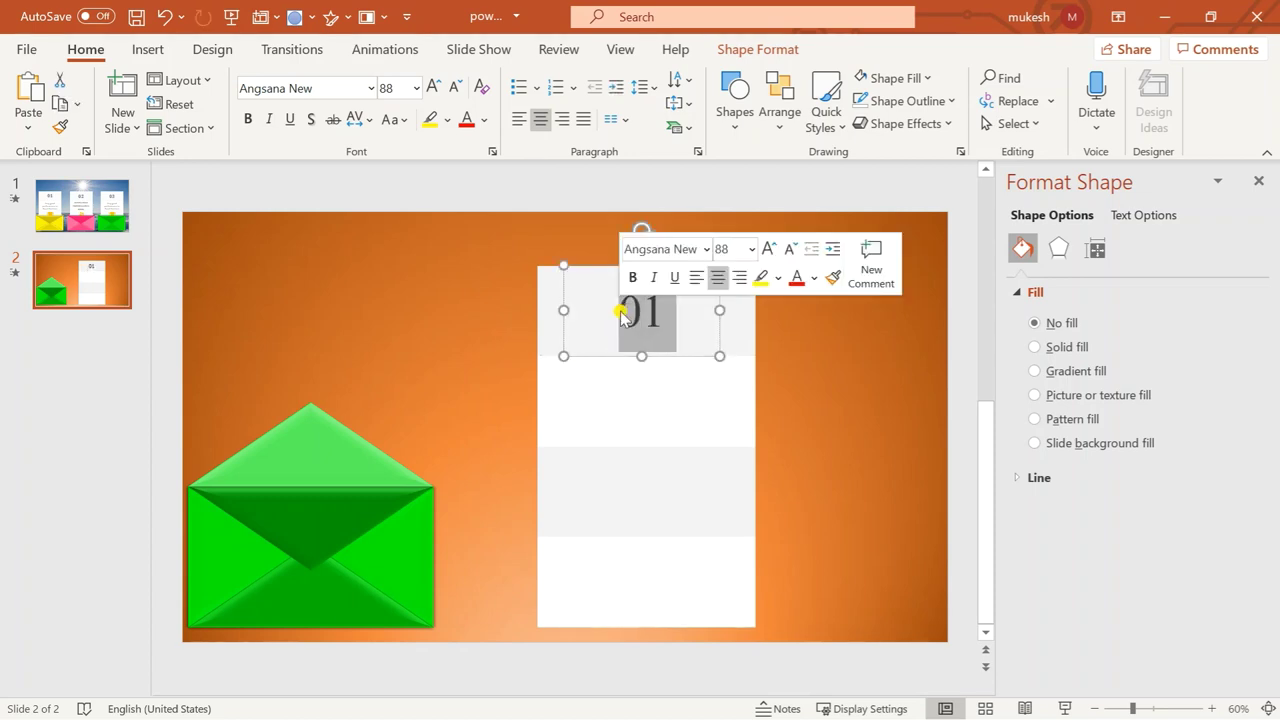
- Bring the 01 up to 138 pt and nudge it slightly higher on the card
{"action": "key", "text": "ctrl+shift+period"}
{"action": "key", "text": "ctrl+shift+period"}
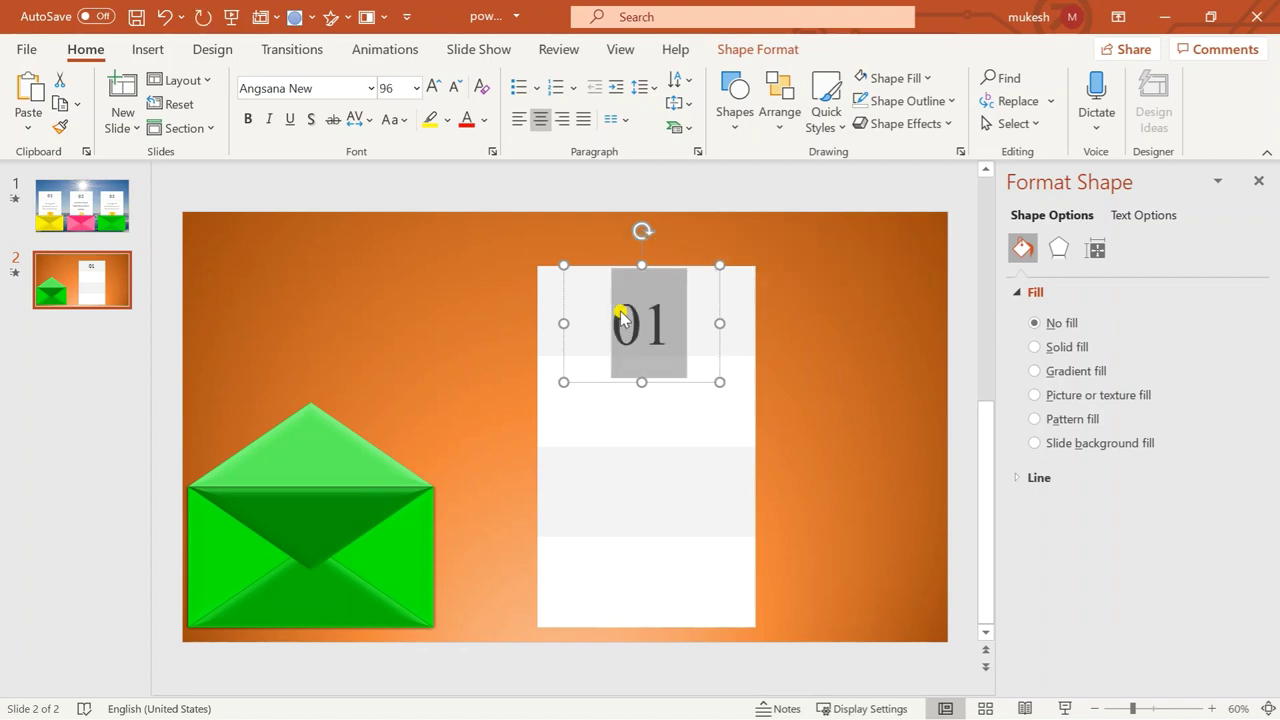
{"action": "key", "text": "ctrl+shift+period"}
{"action": "key", "text": "ctrl+shift+period"}
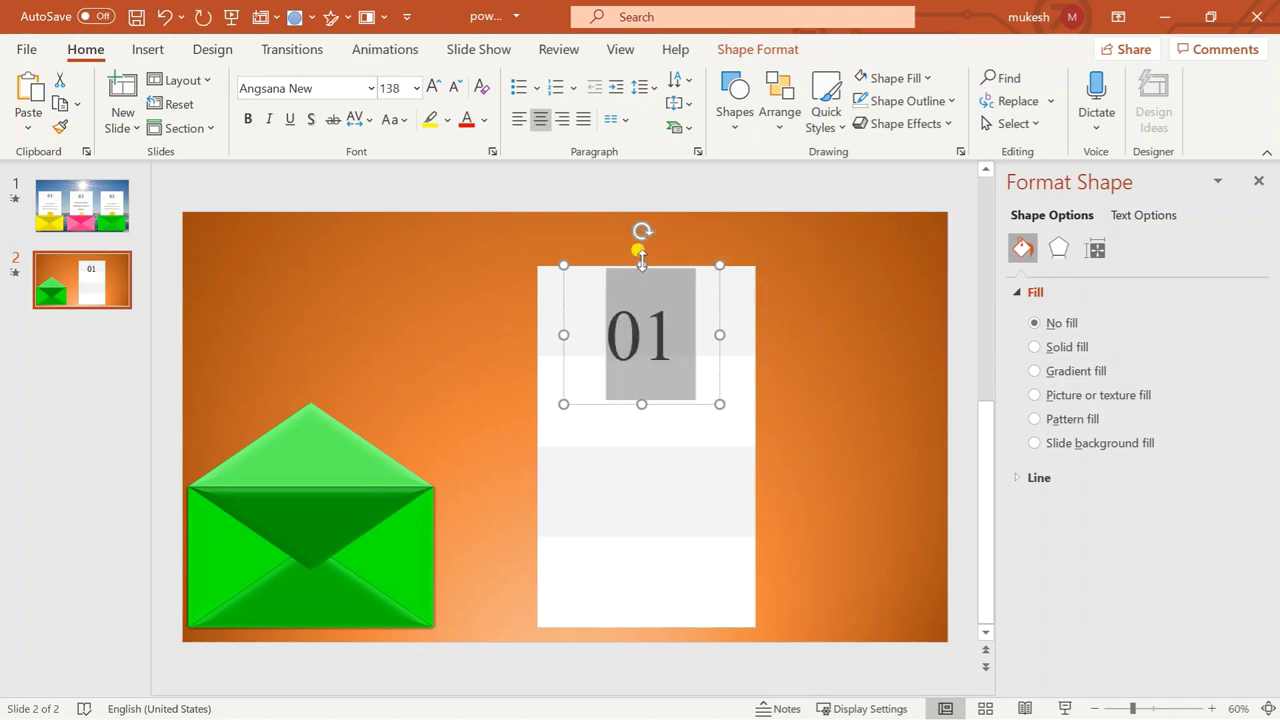
{"action": "left_click", "coordinate": [748, 414]}
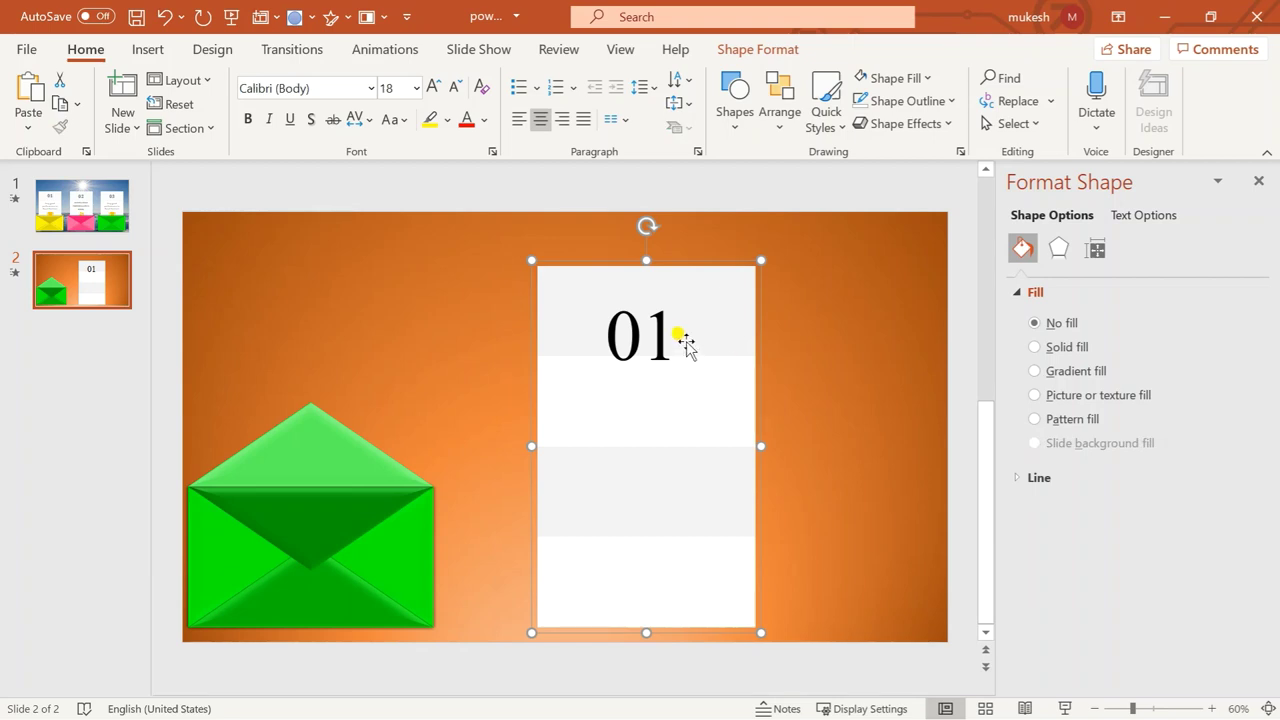
{"action": "left_click", "coordinate": [634, 328]}
{"action": "left_click_drag", "start_coordinate": [659, 272], "coordinate": [652, 248]}
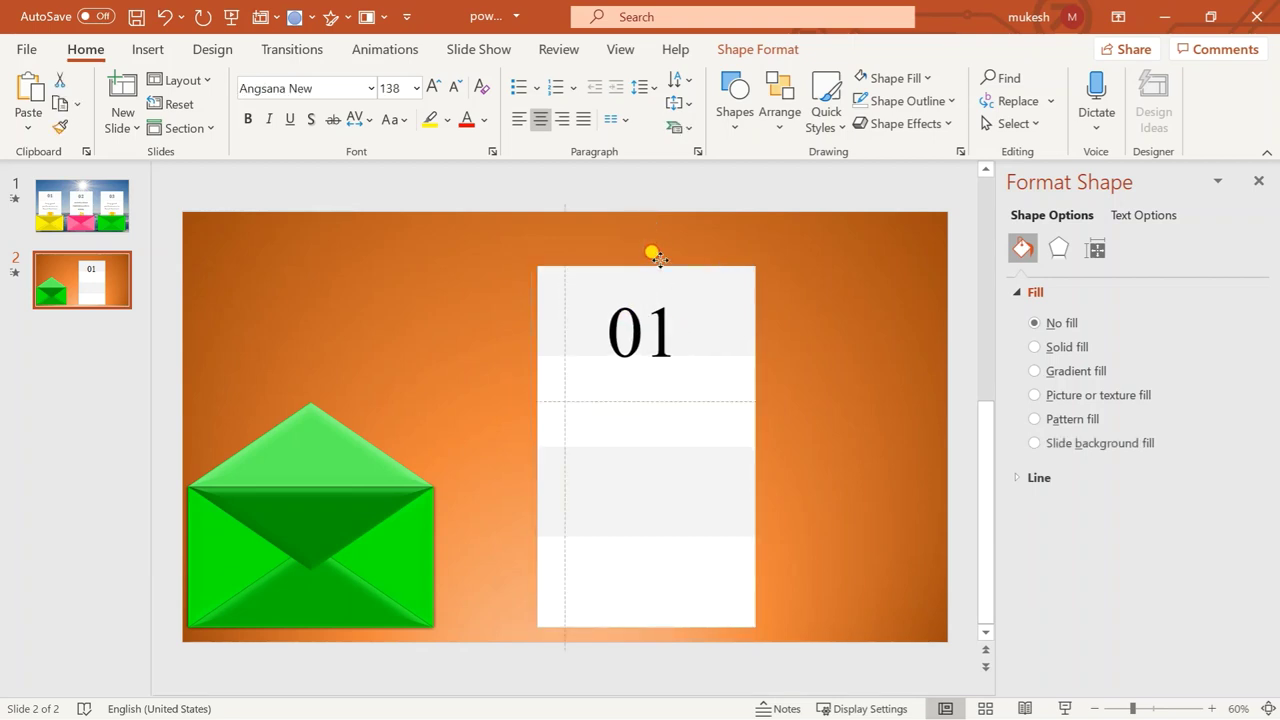
{"action": "left_click", "coordinate": [743, 382]}
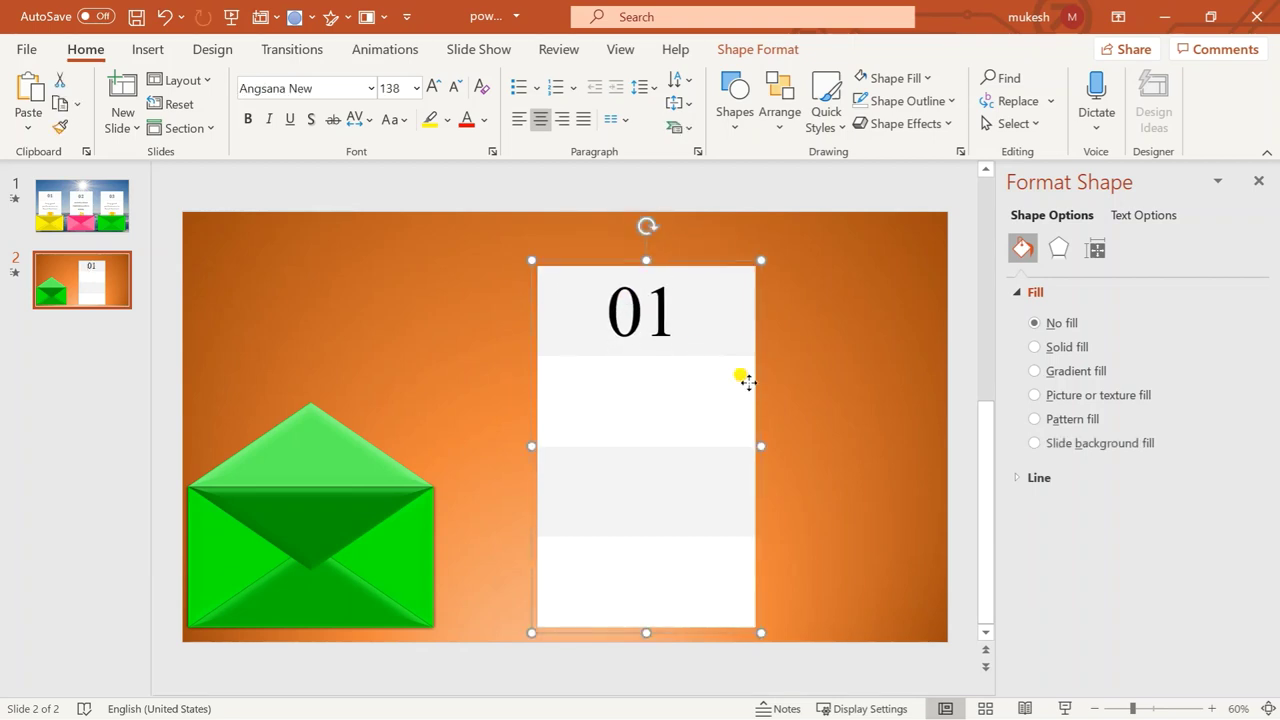
{"action": "left_click", "coordinate": [152, 49]}
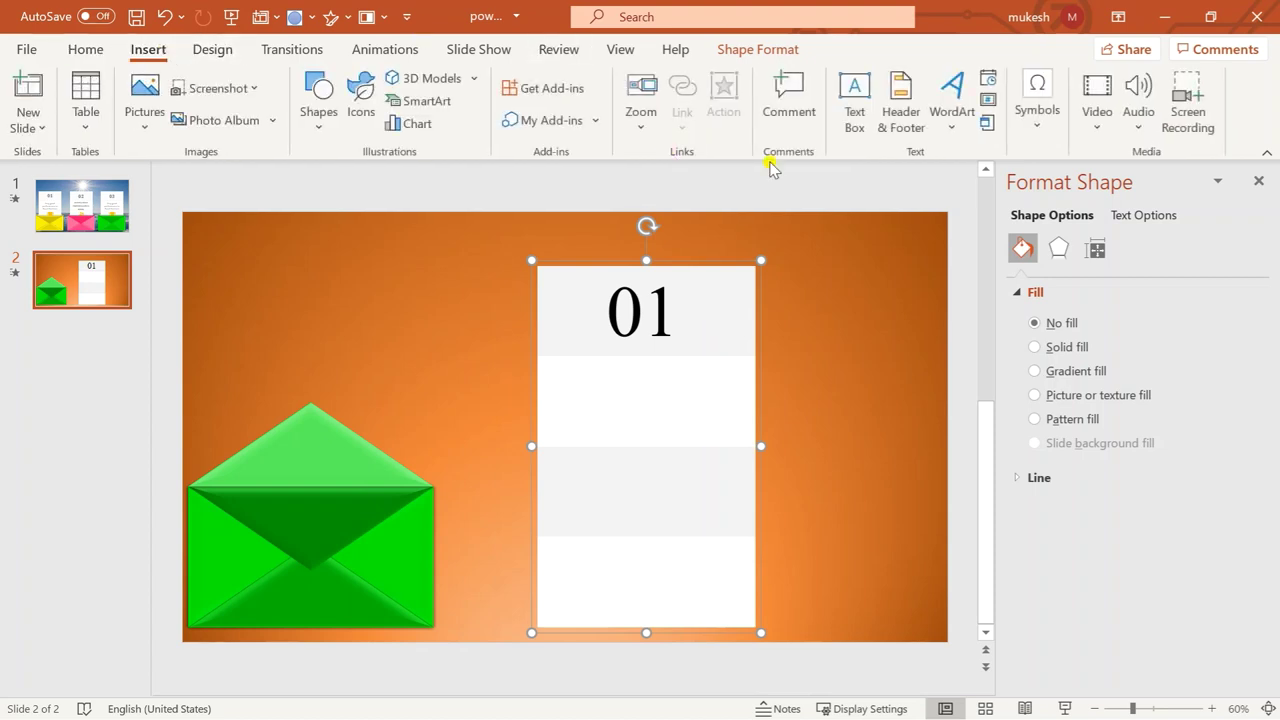
- Add a text box under the 01 reading 'Very good performance', 'In', 'MS Excel' on three lines
{"action": "left_click", "coordinate": [854, 110]}
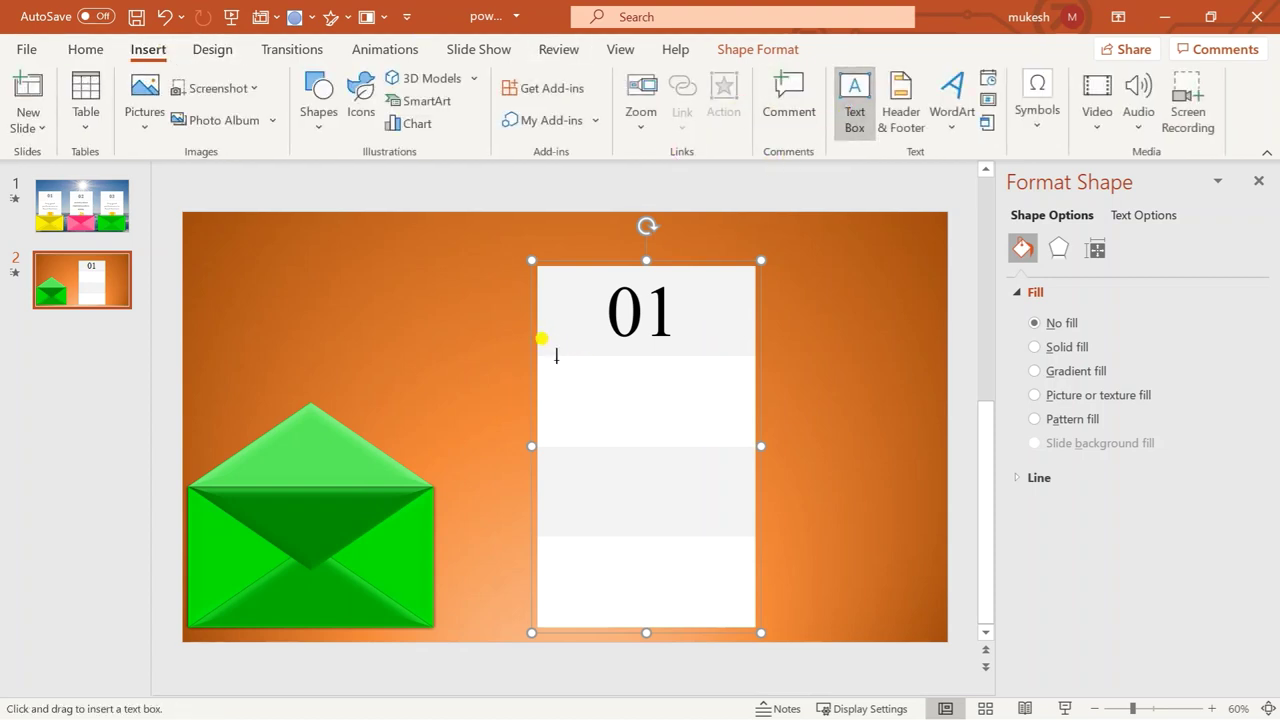
{"action": "left_click_drag", "start_coordinate": [555, 358], "coordinate": [721, 436]}
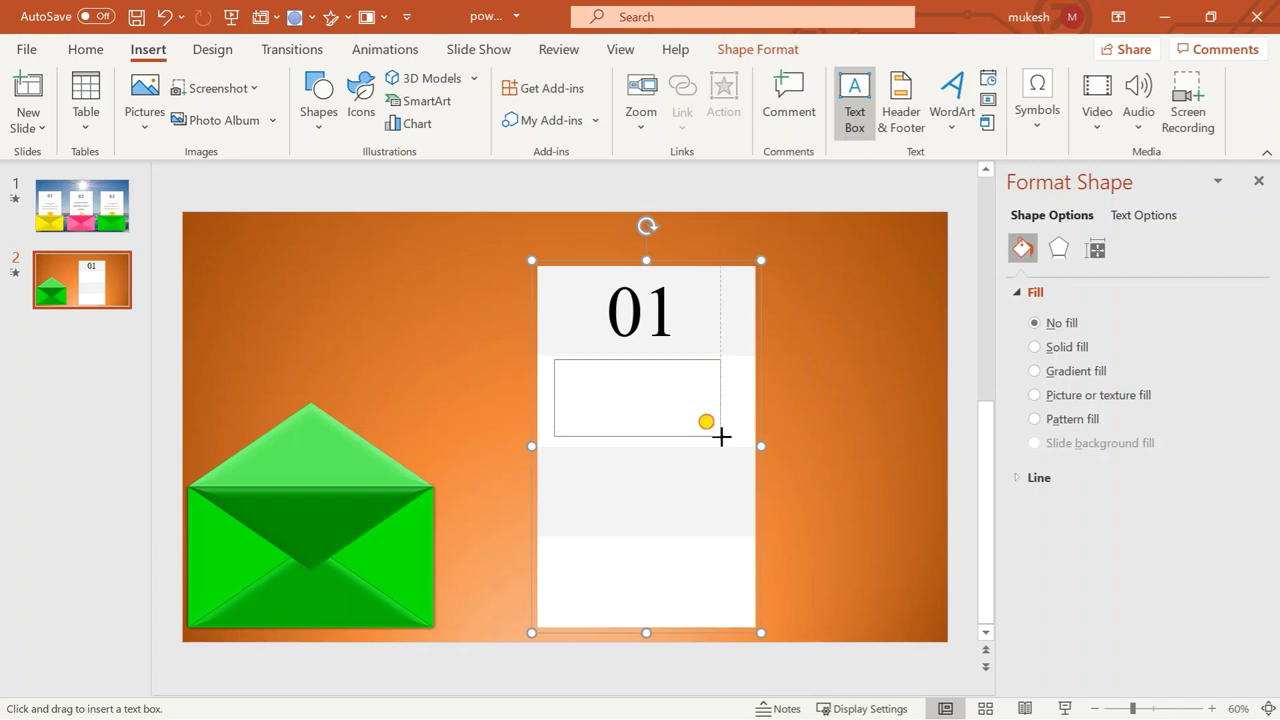
{"action": "left_click_drag", "start_coordinate": [721, 436], "coordinate": [731, 442]}
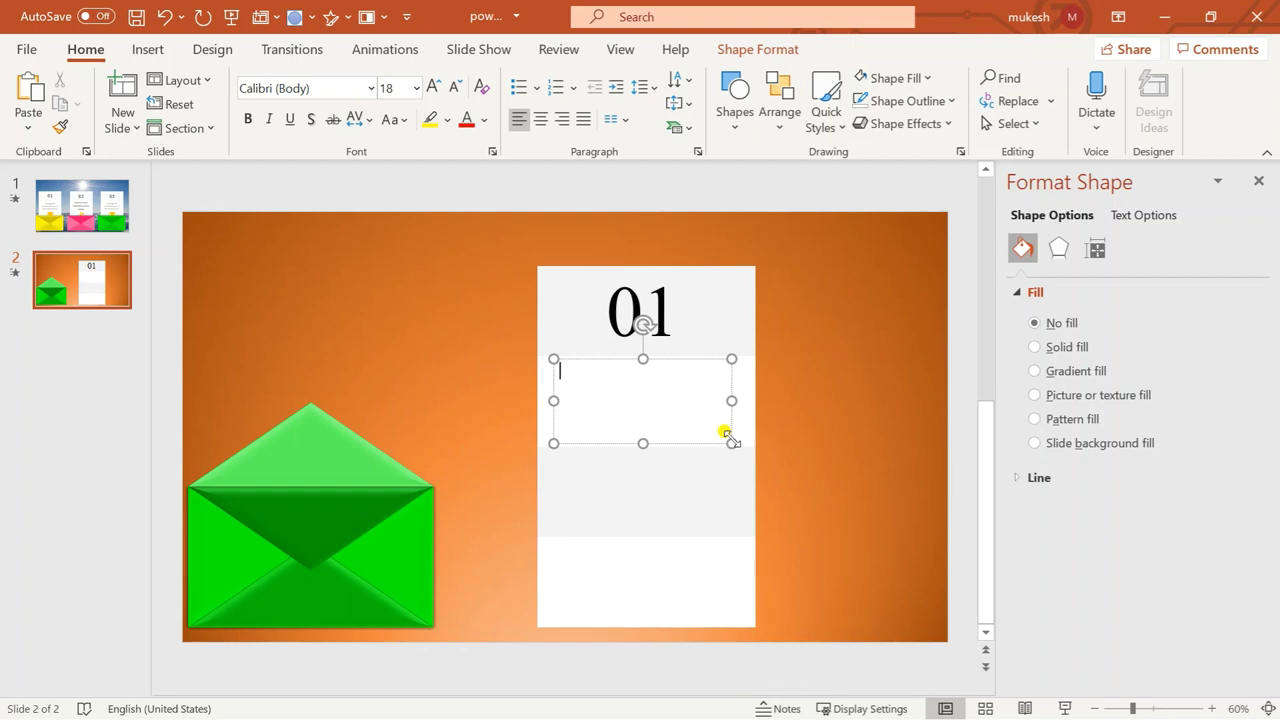
{"action": "type", "text": "ver"}
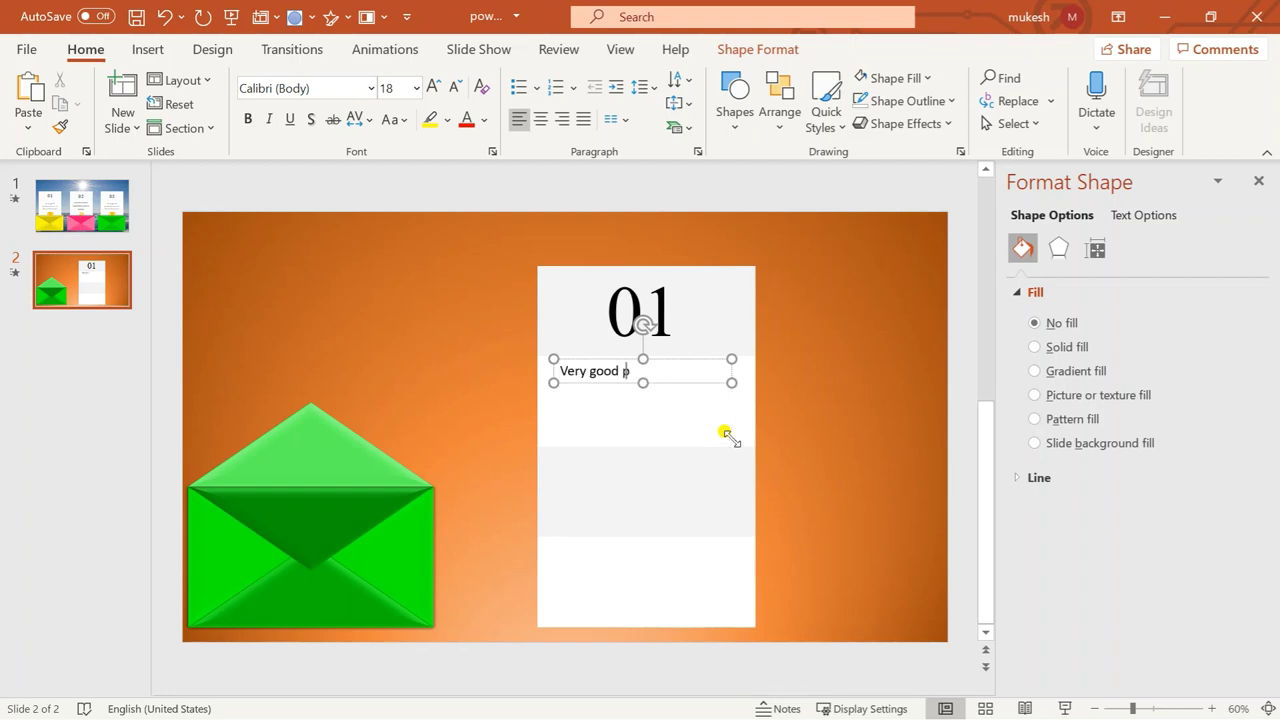
{"action": "type", "text": "rmance"}
{"action": "key", "text": "Return"}
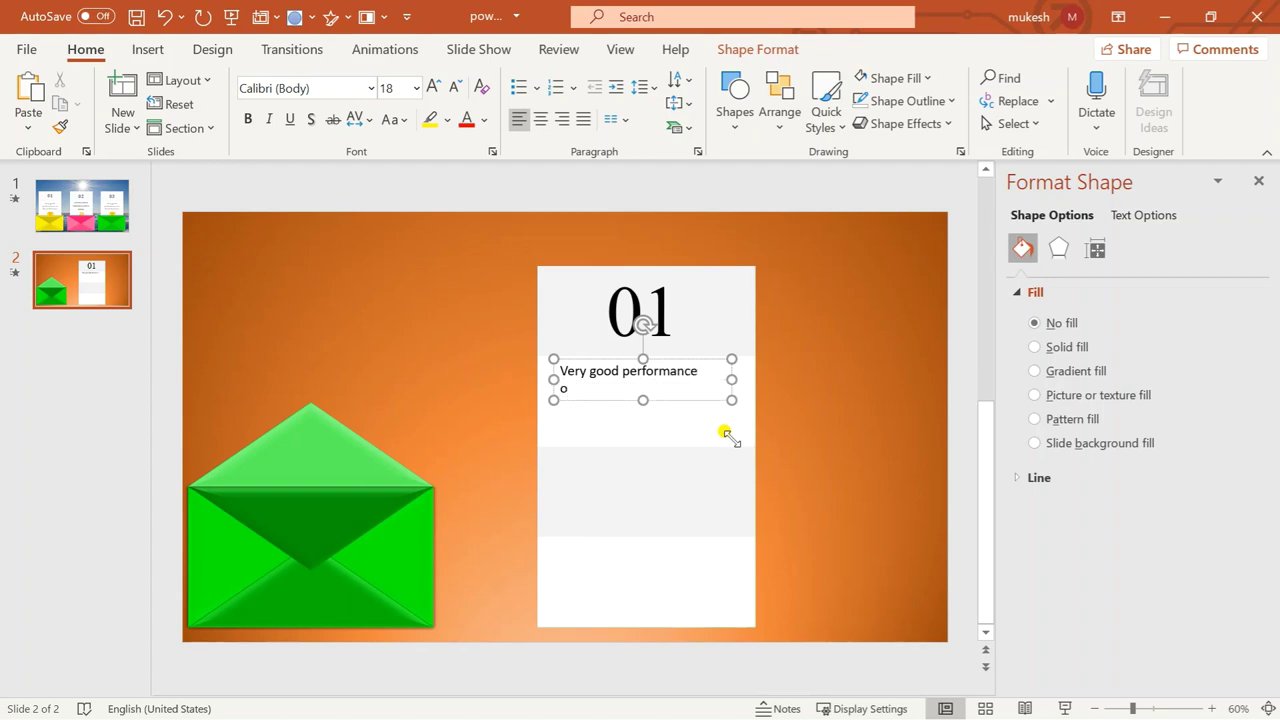
{"action": "type", "text": "In"}
{"action": "key", "text": "Return"}
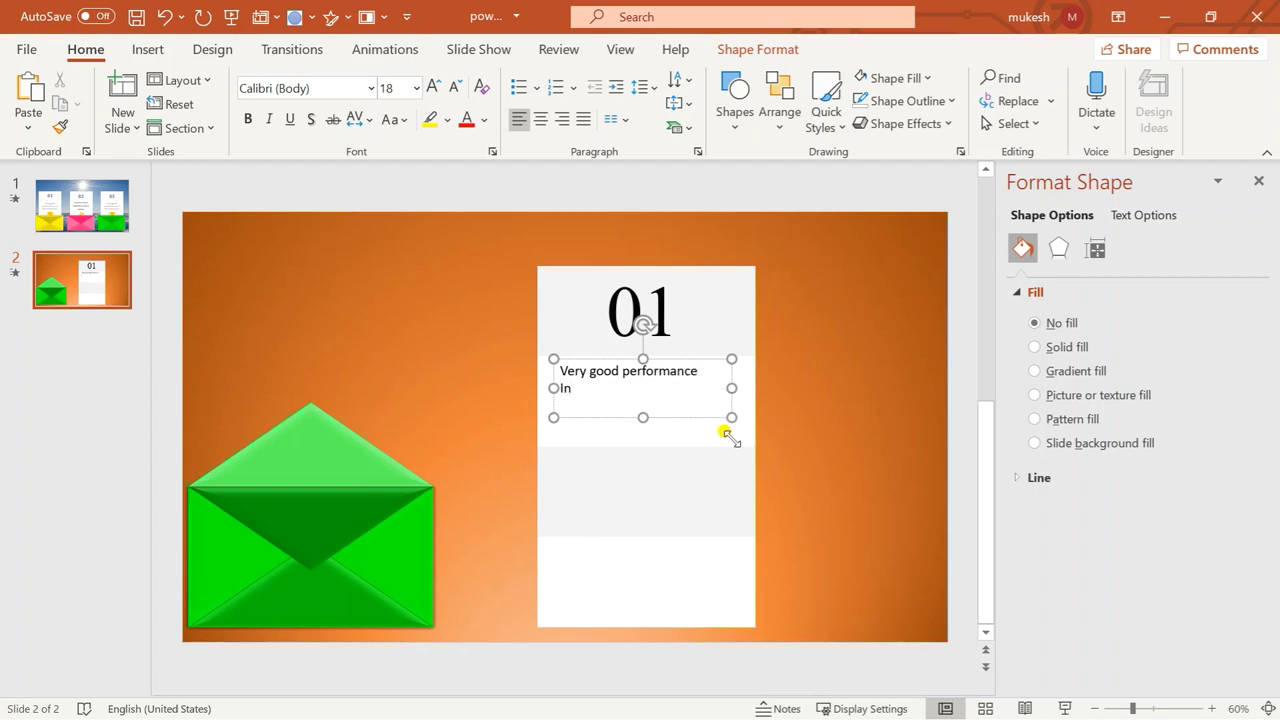
{"action": "type", "text": "m"}
{"action": "type", "text": "xcel"}
- Make the whole caption centred, bold and 24 pt
{"action": "key", "text": "ctrl+a"}
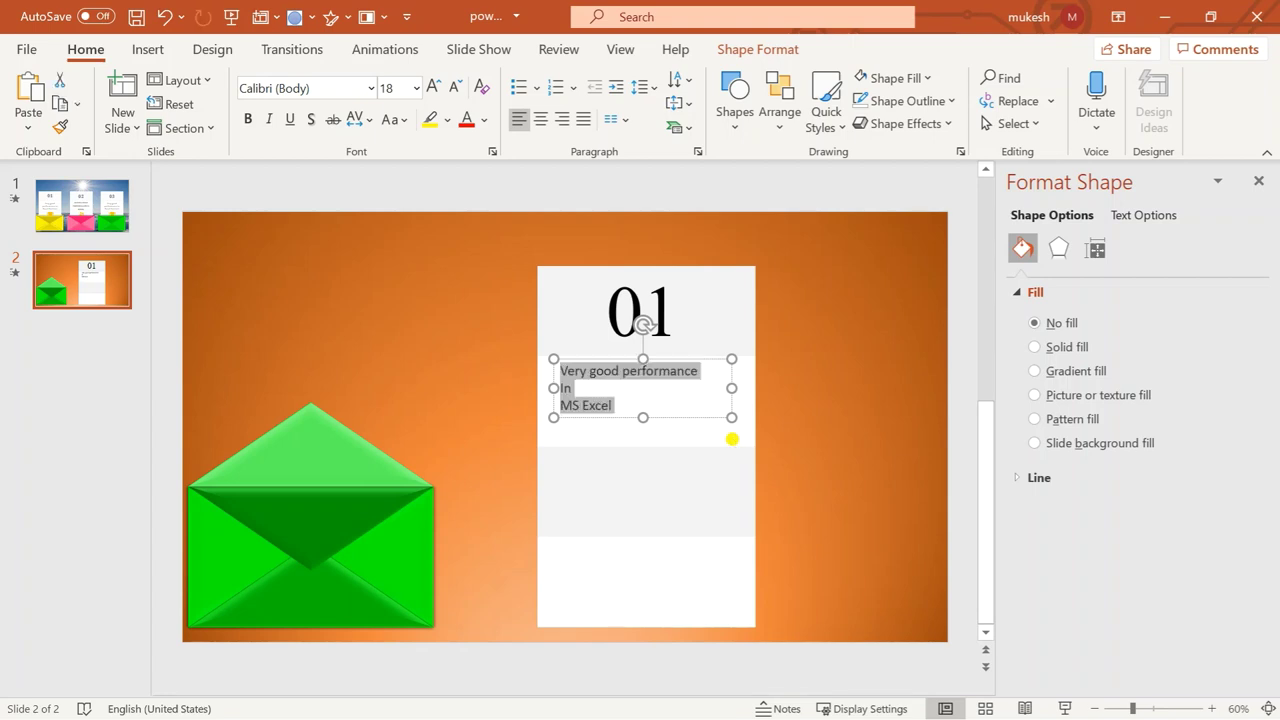
{"action": "key", "text": "ctrl+e"}
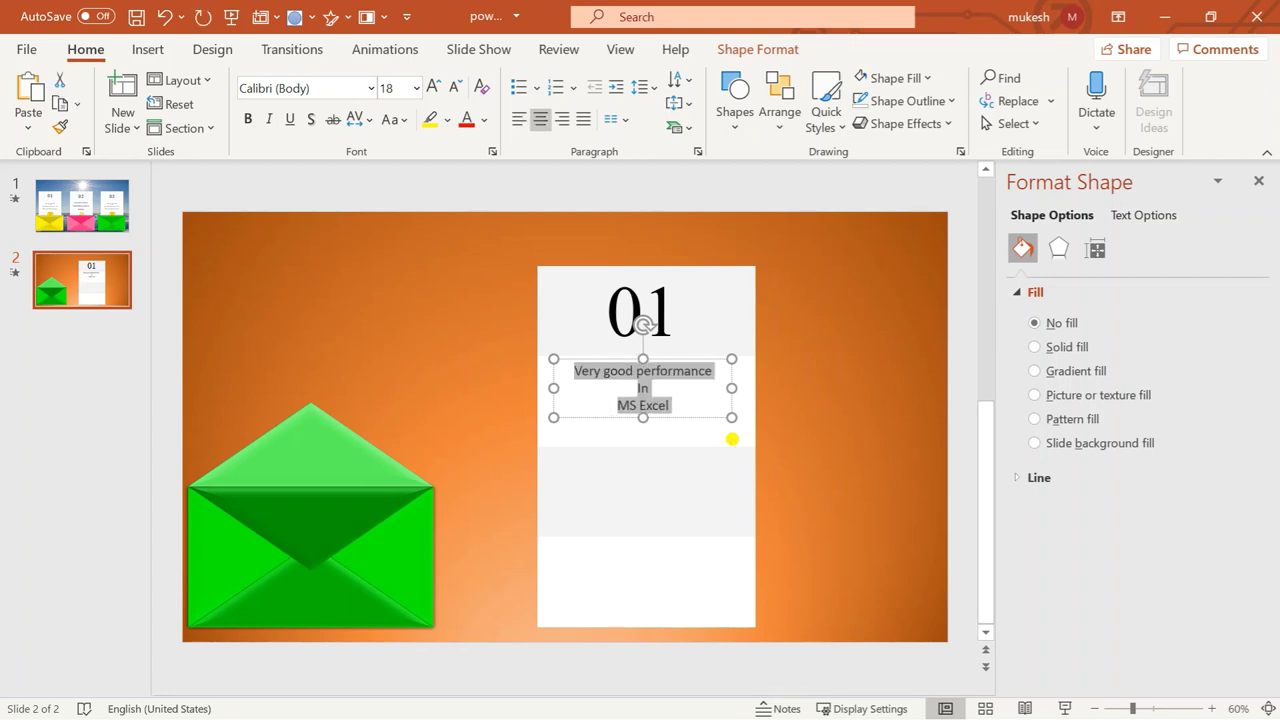
{"action": "key", "text": "ctrl+b"}
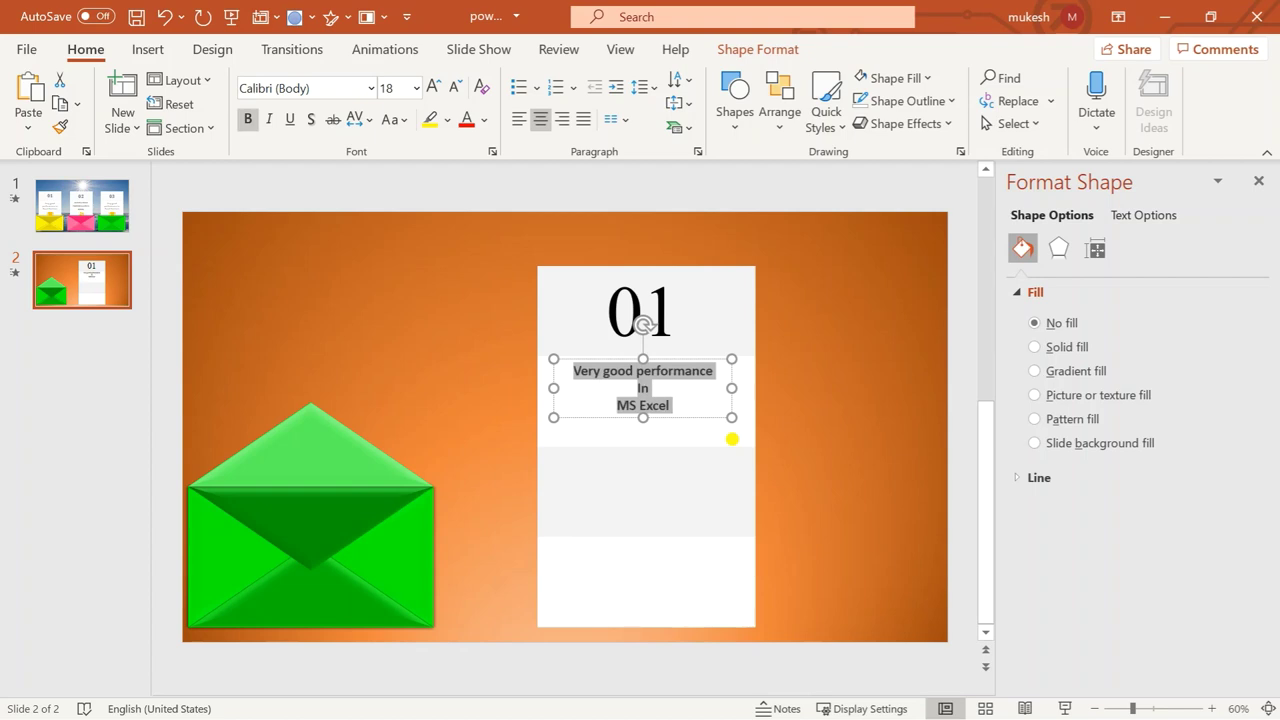
{"action": "key", "text": "ctrl+shift+period"}
{"action": "key", "text": "ctrl+shift+period"}
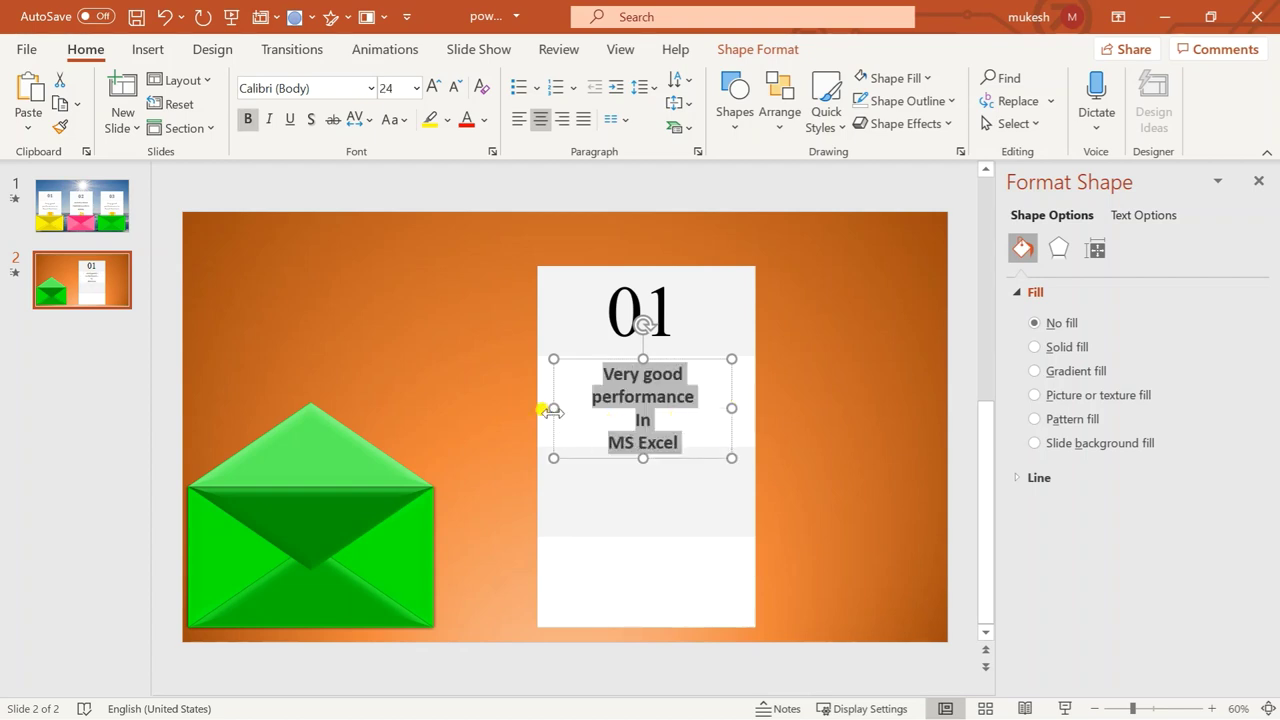
- Widen the caption box and re-centre it on the card
{"action": "left_click_drag", "start_coordinate": [553, 408], "coordinate": [522, 408]}
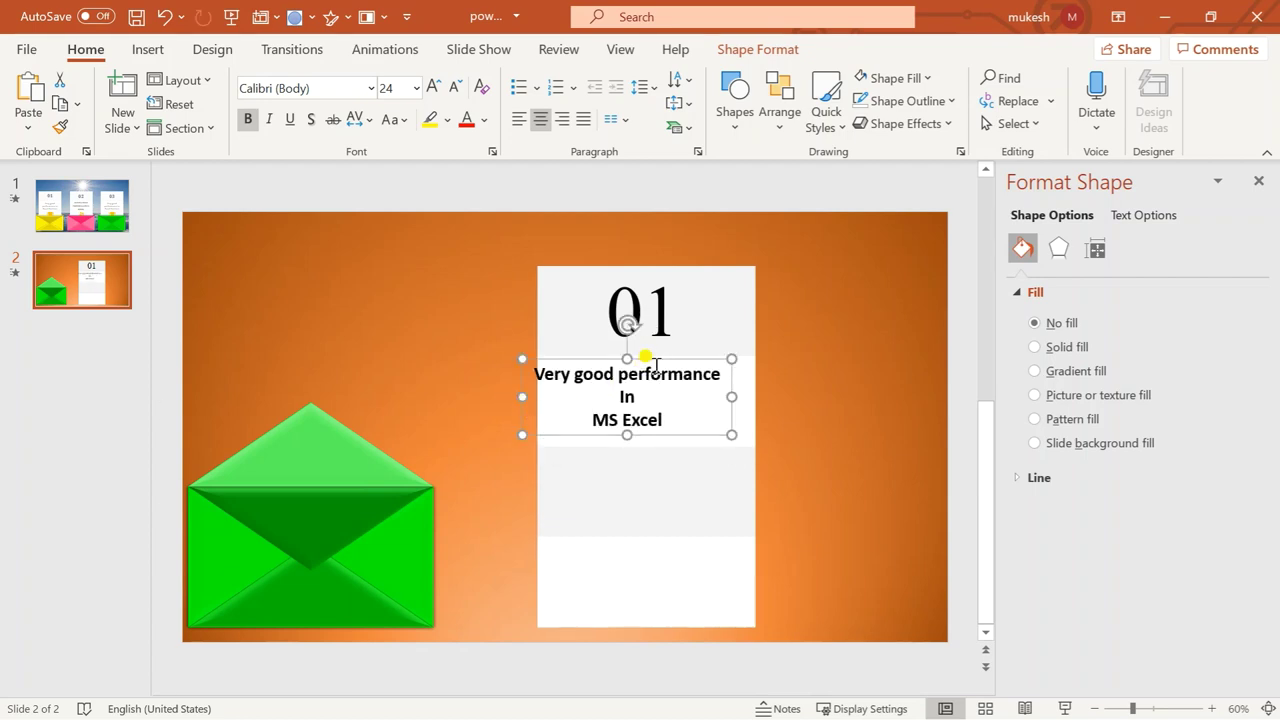
{"action": "left_click_drag", "start_coordinate": [656, 366], "coordinate": [675, 368]}
{"action": "left_click_drag", "start_coordinate": [679, 424], "coordinate": [553, 376]}
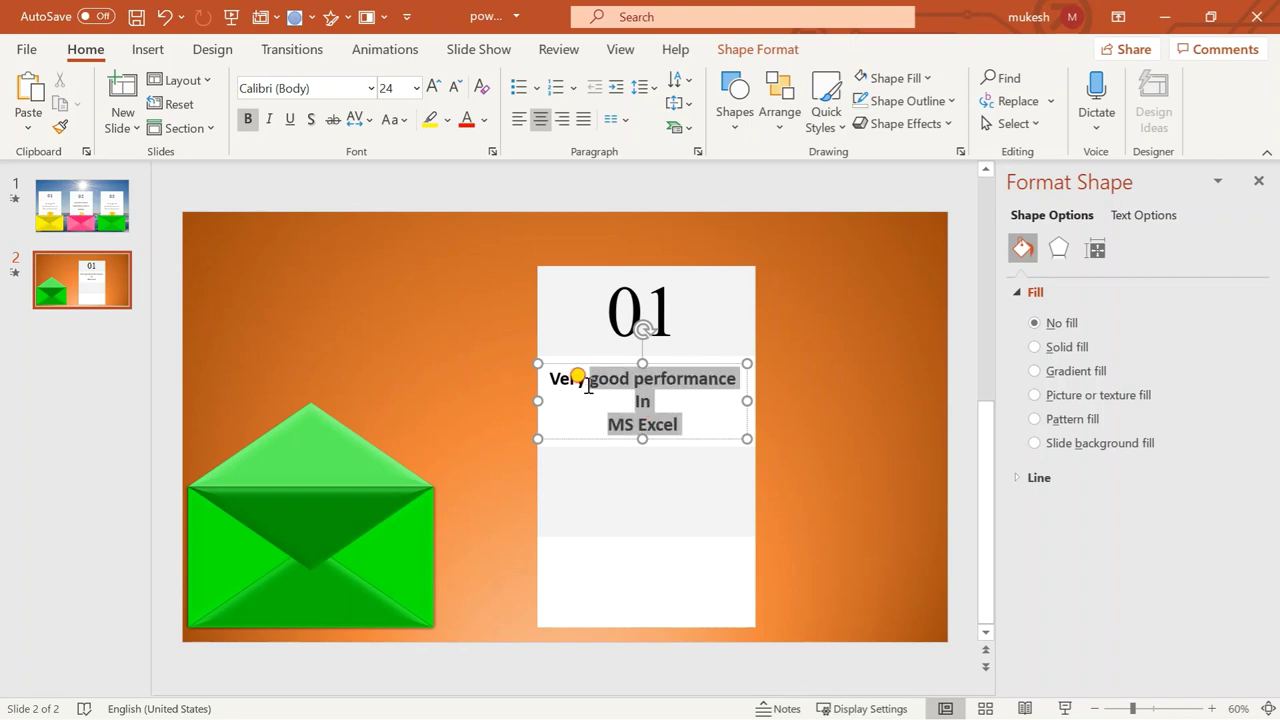
- Set the caption in 36-point Angsana New and move it up just beneath the 01
{"action": "left_click", "coordinate": [370, 88]}
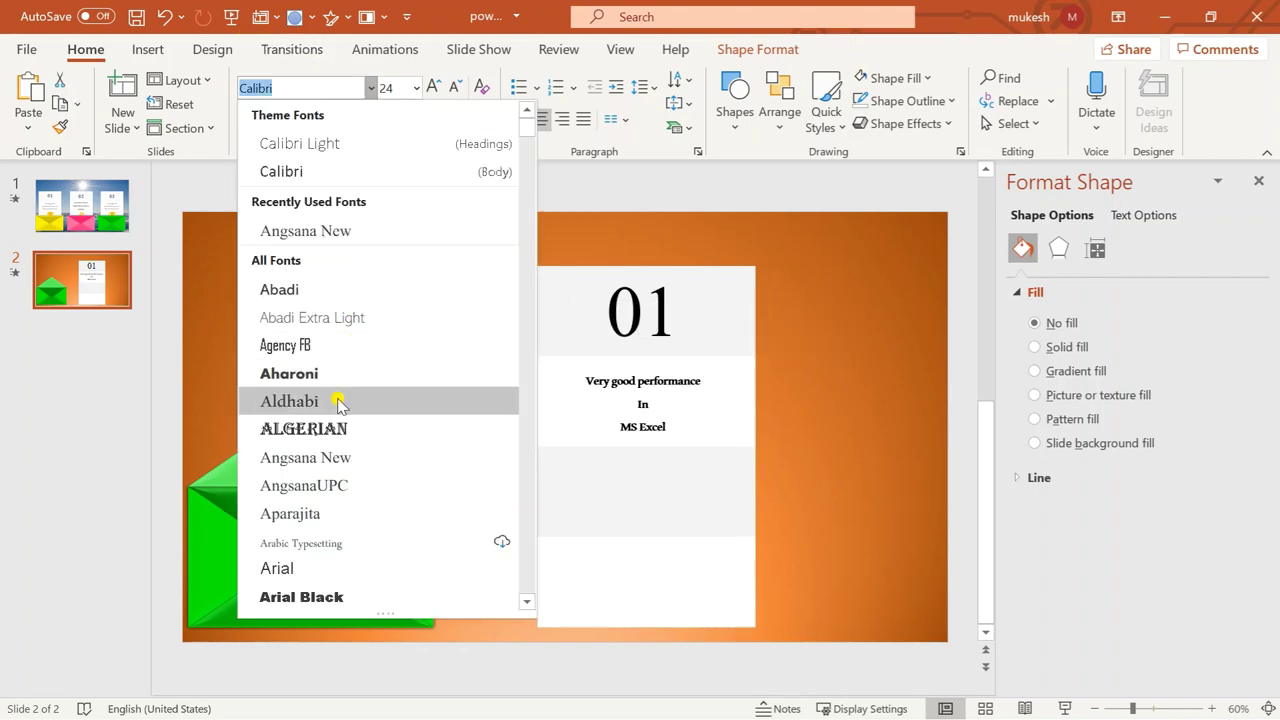
{"action": "left_click", "coordinate": [303, 456]}
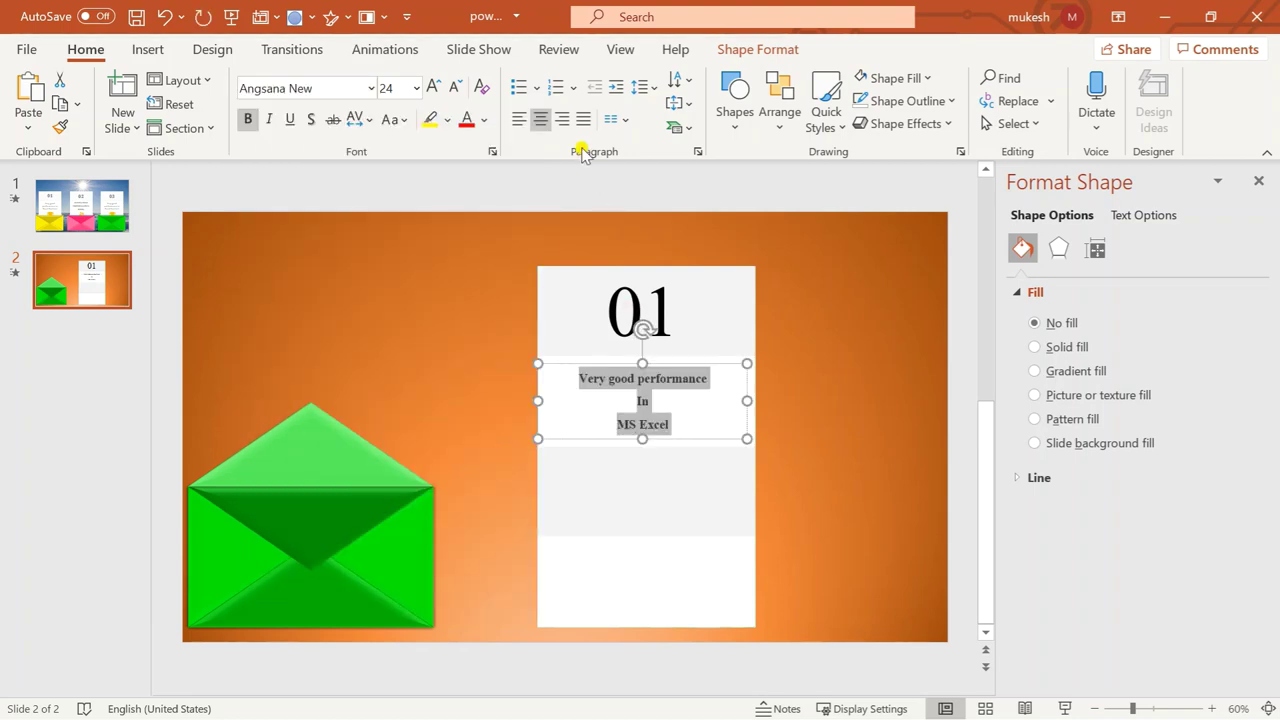
{"action": "left_click", "coordinate": [435, 88]}
{"action": "left_click", "coordinate": [435, 88]}
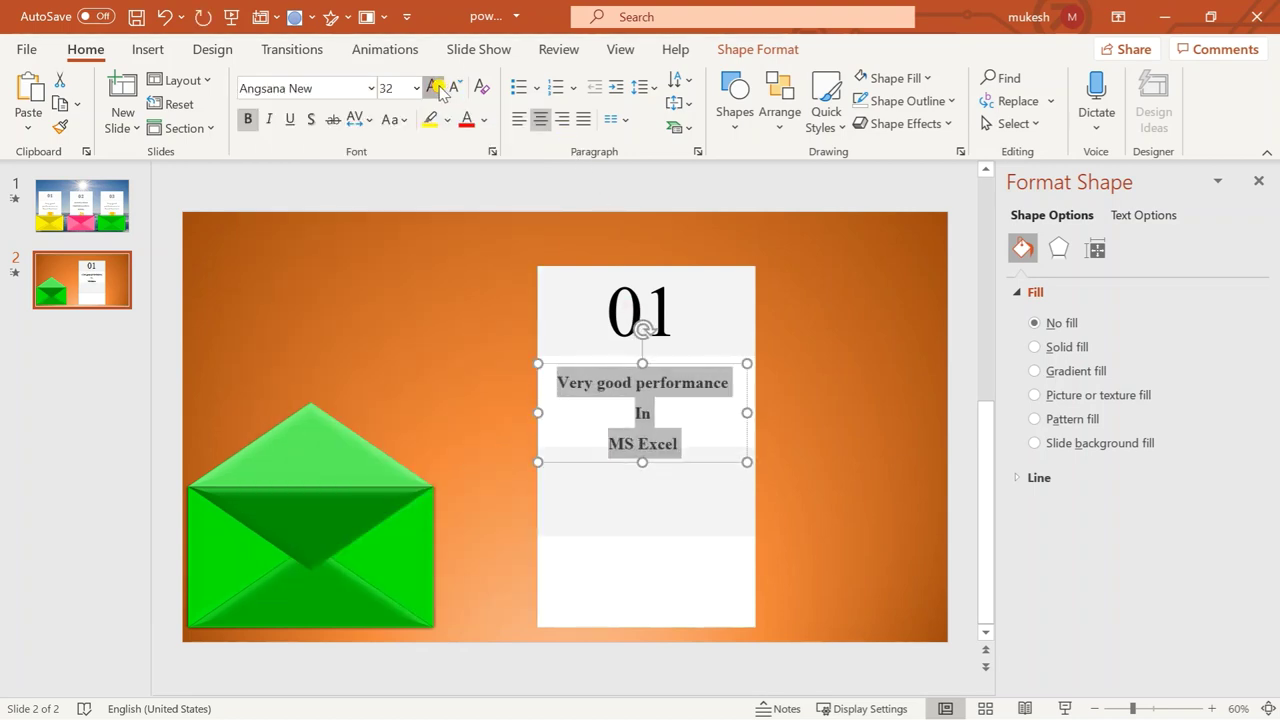
{"action": "left_click", "coordinate": [437, 88]}
{"action": "left_click_drag", "start_coordinate": [717, 364], "coordinate": [717, 342]}
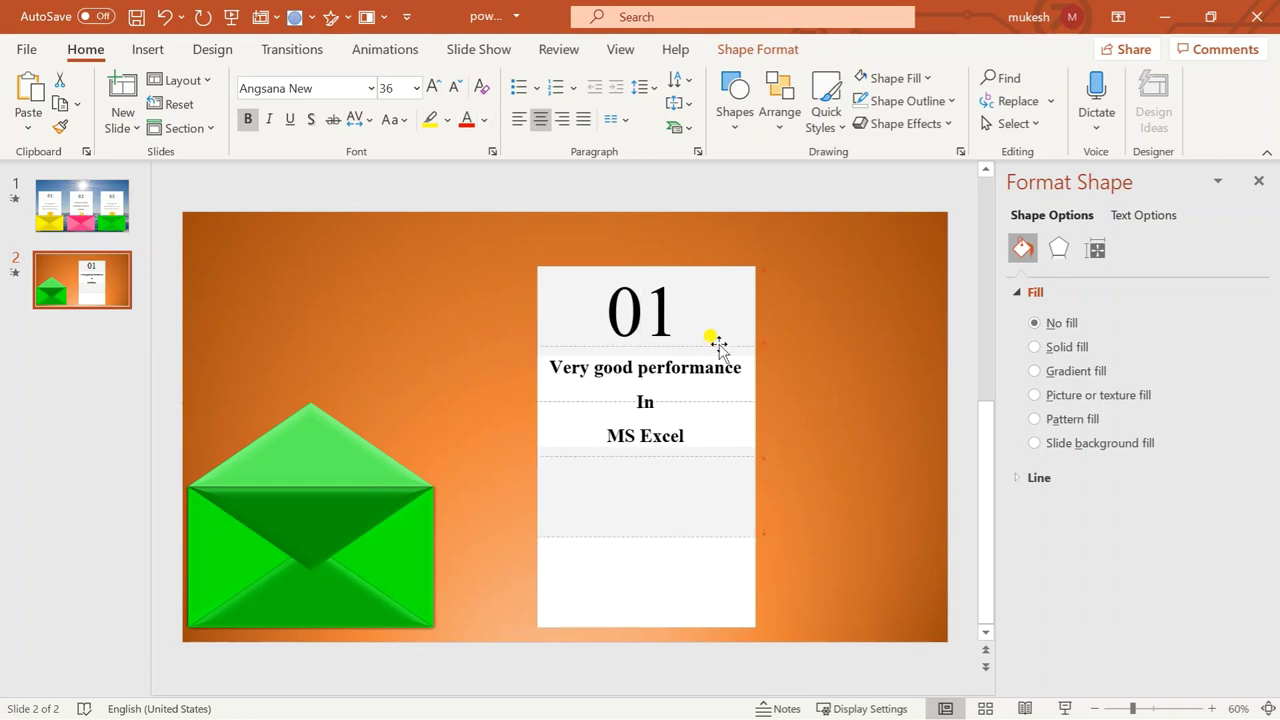
{"action": "left_click", "coordinate": [665, 495]}
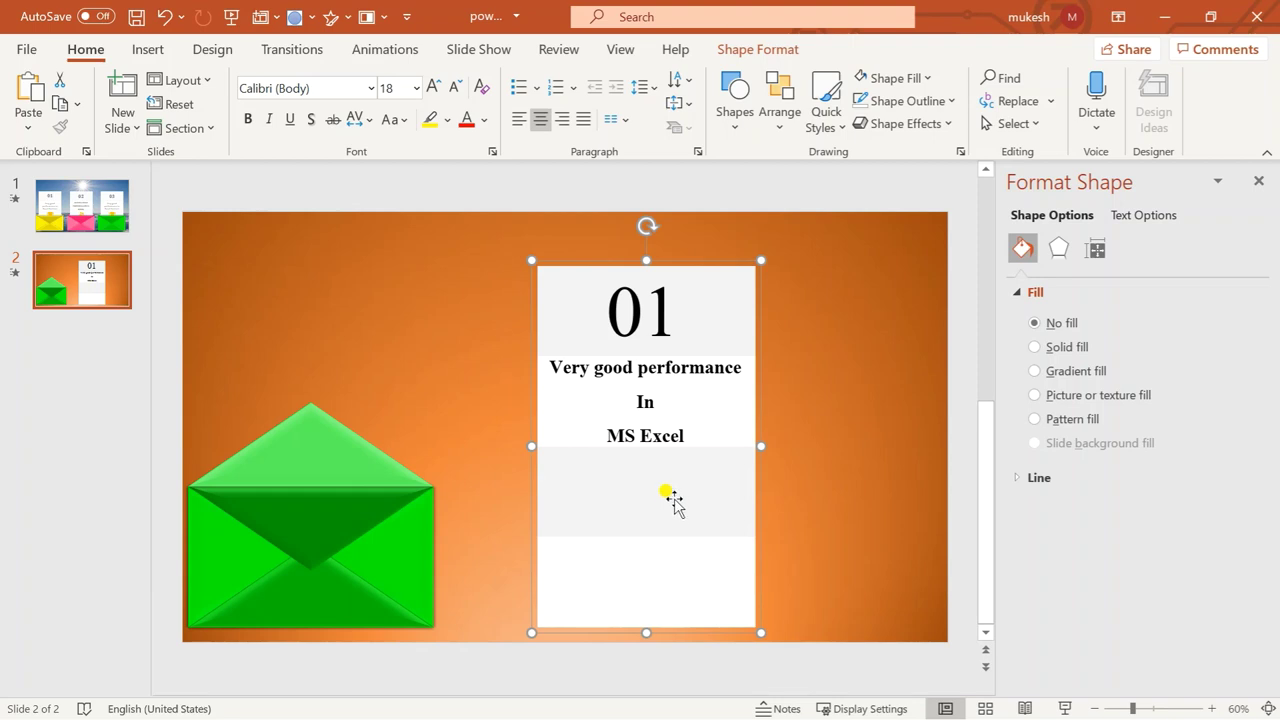
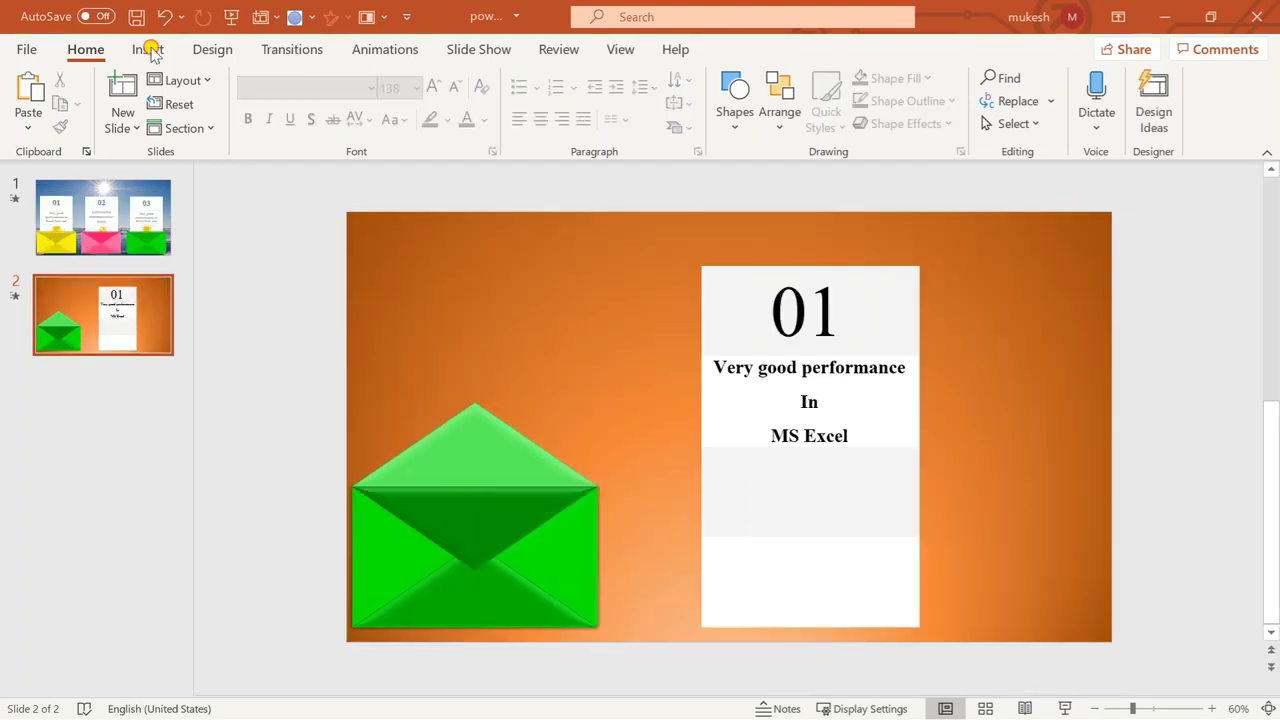
- Insert the black trophy icon found by searching 'award' in the icon library
{"action": "left_click", "coordinate": [147, 49]}
{"action": "left_click", "coordinate": [364, 110]}
{"action": "type", "text": "aw"}
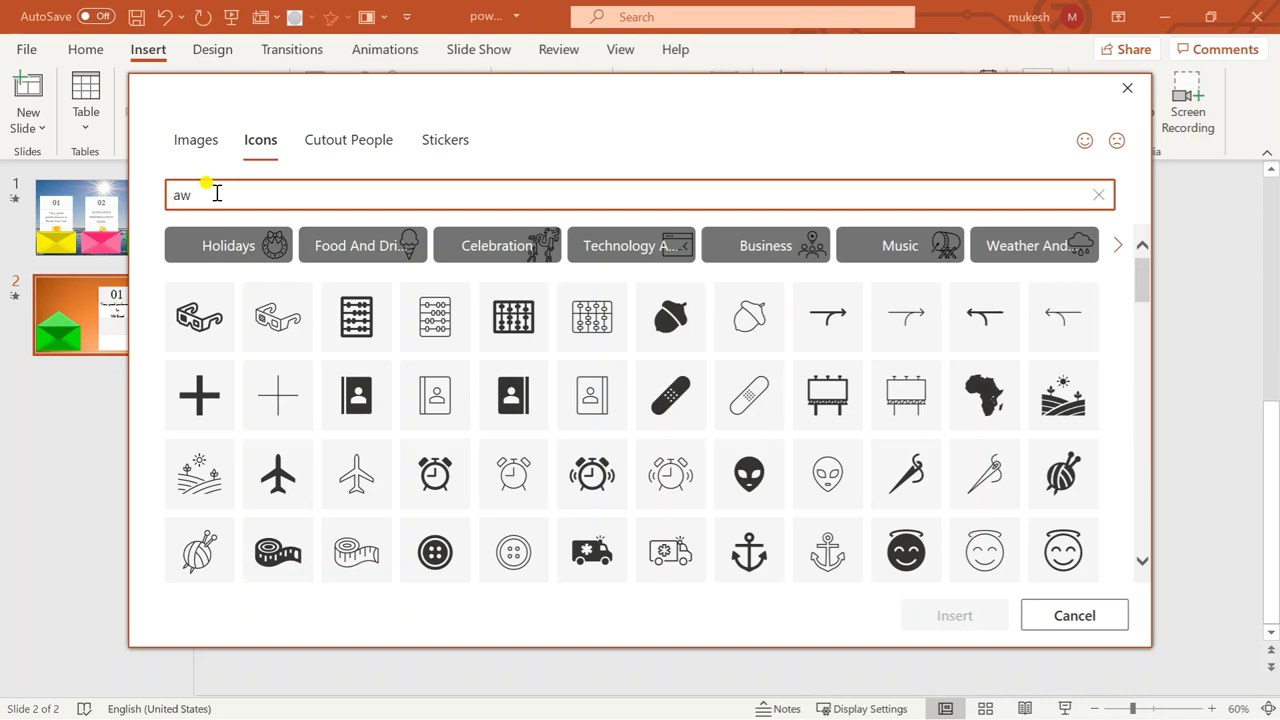
{"action": "type", "text": "aed"}
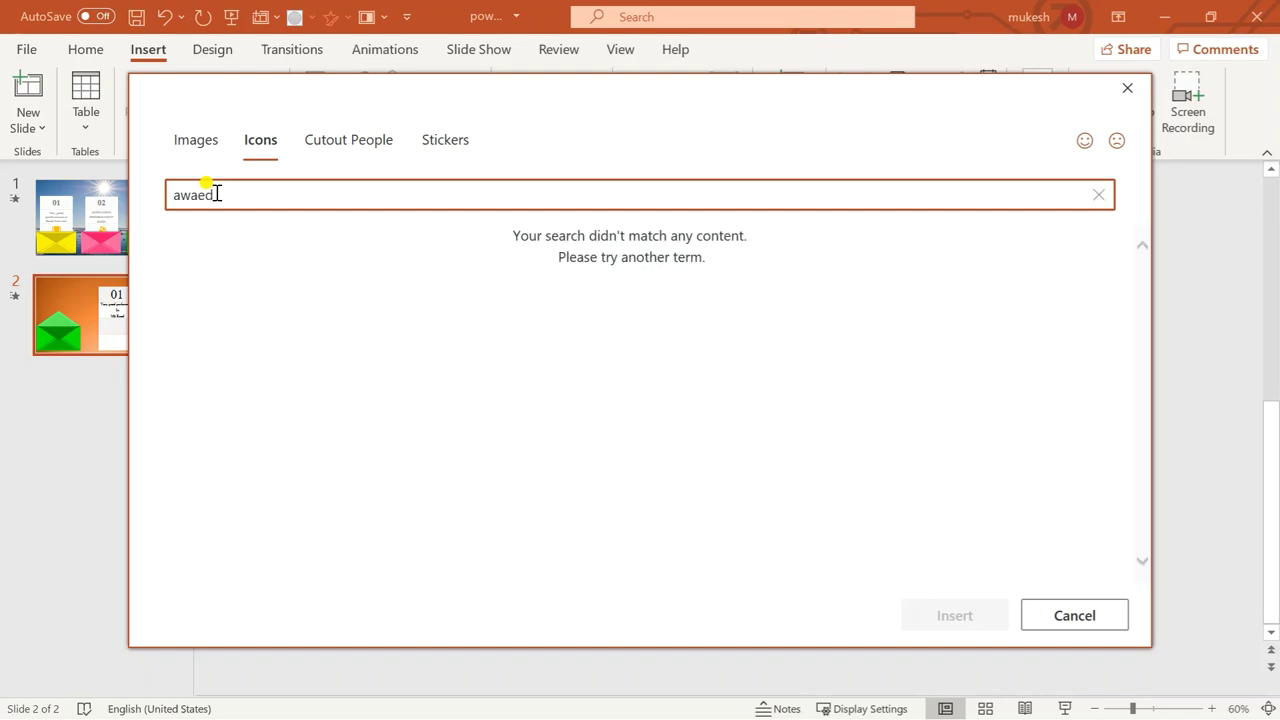
{"action": "key", "text": "BackSpace"}
{"action": "key", "text": "BackSpace"}
{"action": "key", "text": "BackSpace"}
{"action": "type", "text": "a"}
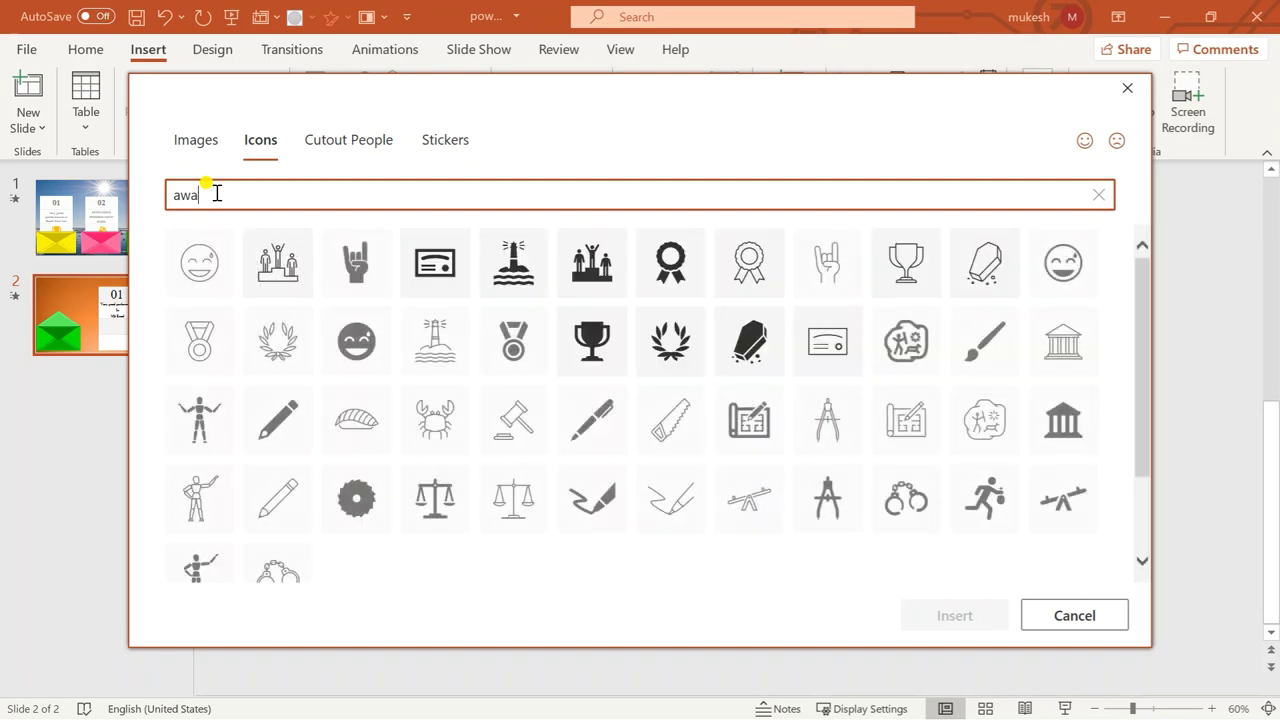
{"action": "type", "text": "rd"}
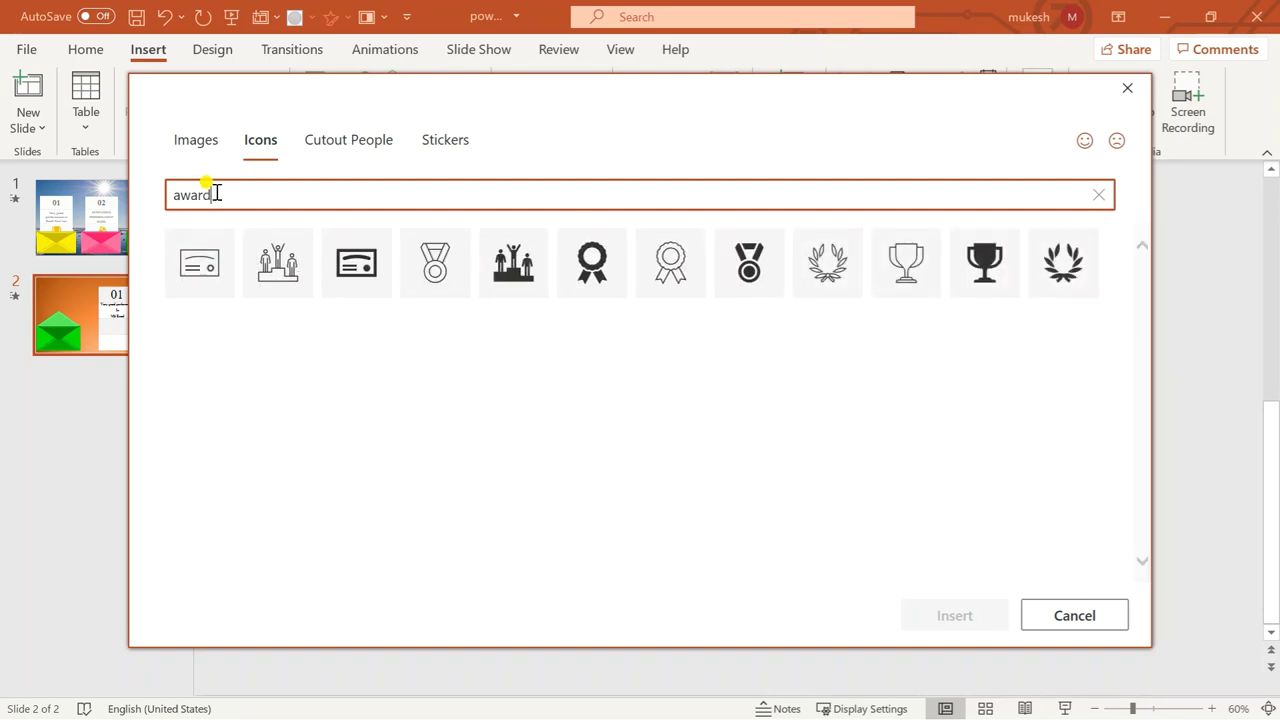
{"action": "left_click", "coordinate": [986, 272]}
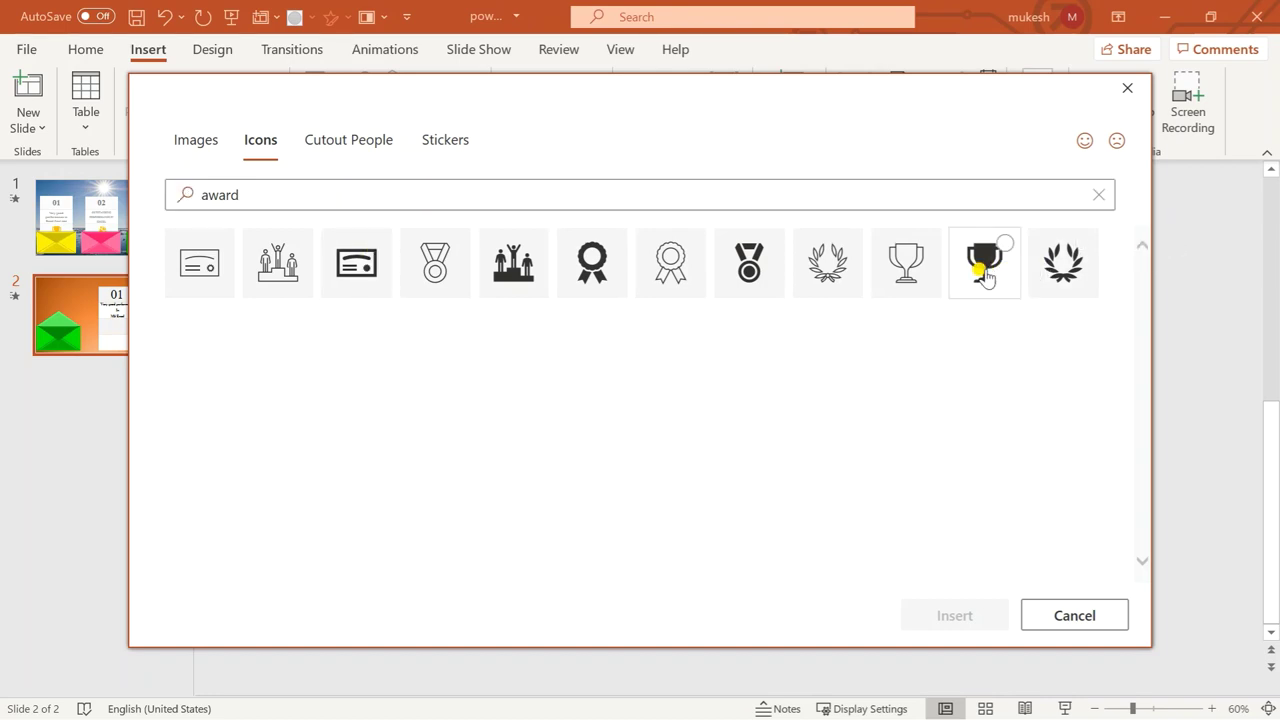
{"action": "left_click", "coordinate": [954, 615]}
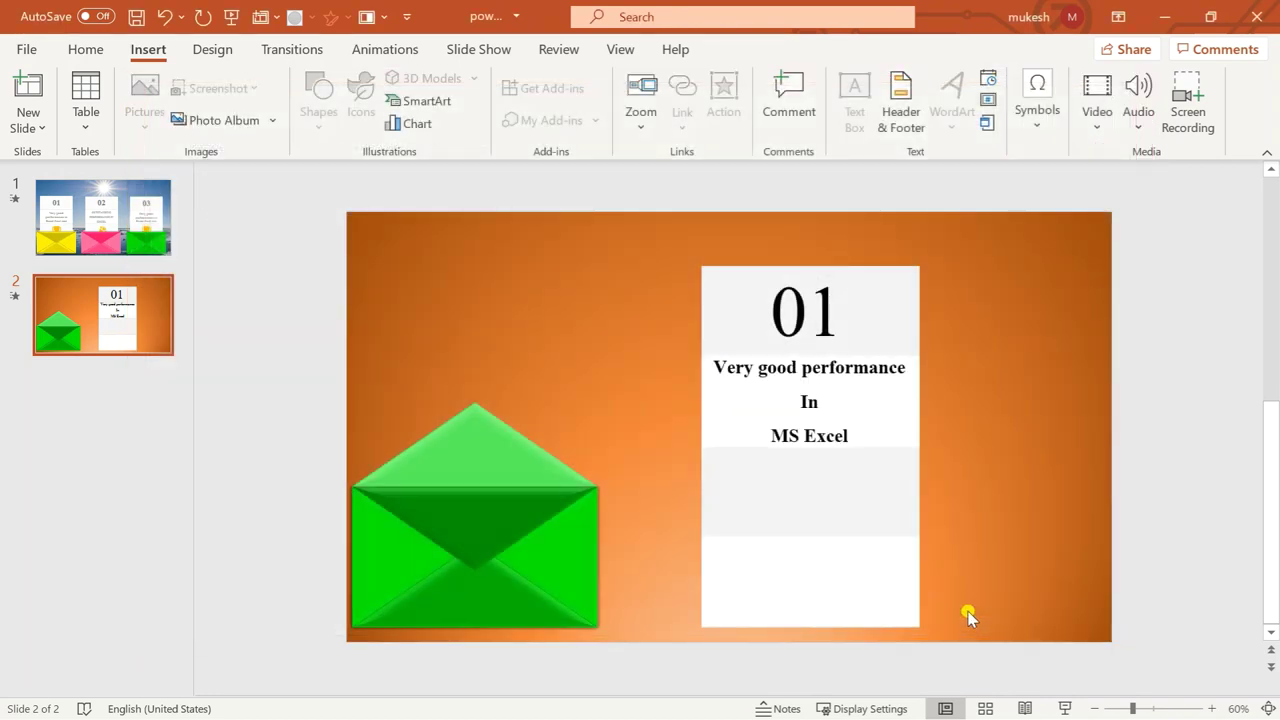
- Move the trophy below the MS Excel line and make the card text and 01 number grey
{"action": "mouse_move", "coordinate": [731, 423]}
{"action": "left_mouse_down"}
{"action": "mouse_move", "coordinate": [797, 490]}
{"action": "mouse_move", "coordinate": [871, 414]}
{"action": "mouse_move", "coordinate": [838, 460]}
{"action": "mouse_move", "coordinate": [830, 450]}
{"action": "left_mouse_up"}
{"action": "left_click", "coordinate": [966, 469]}
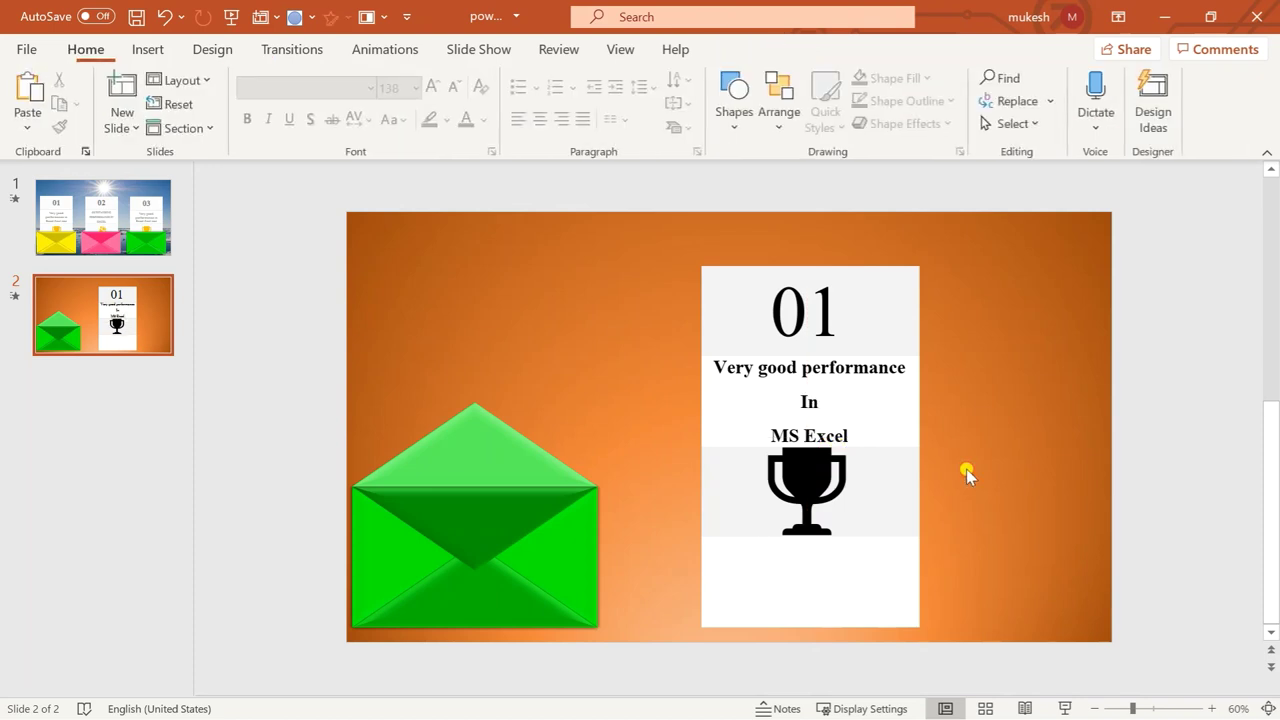
{"action": "left_click_drag", "start_coordinate": [716, 365], "coordinate": [858, 422]}
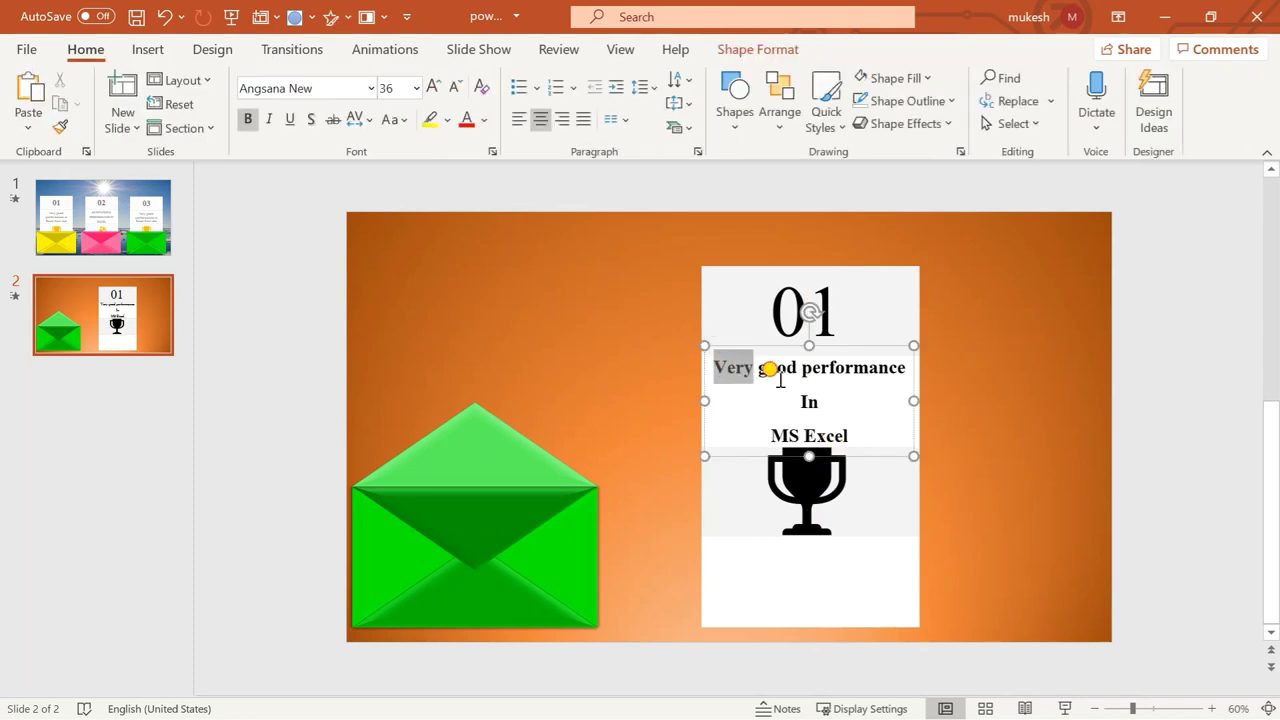
{"action": "left_click", "coordinate": [757, 49]}
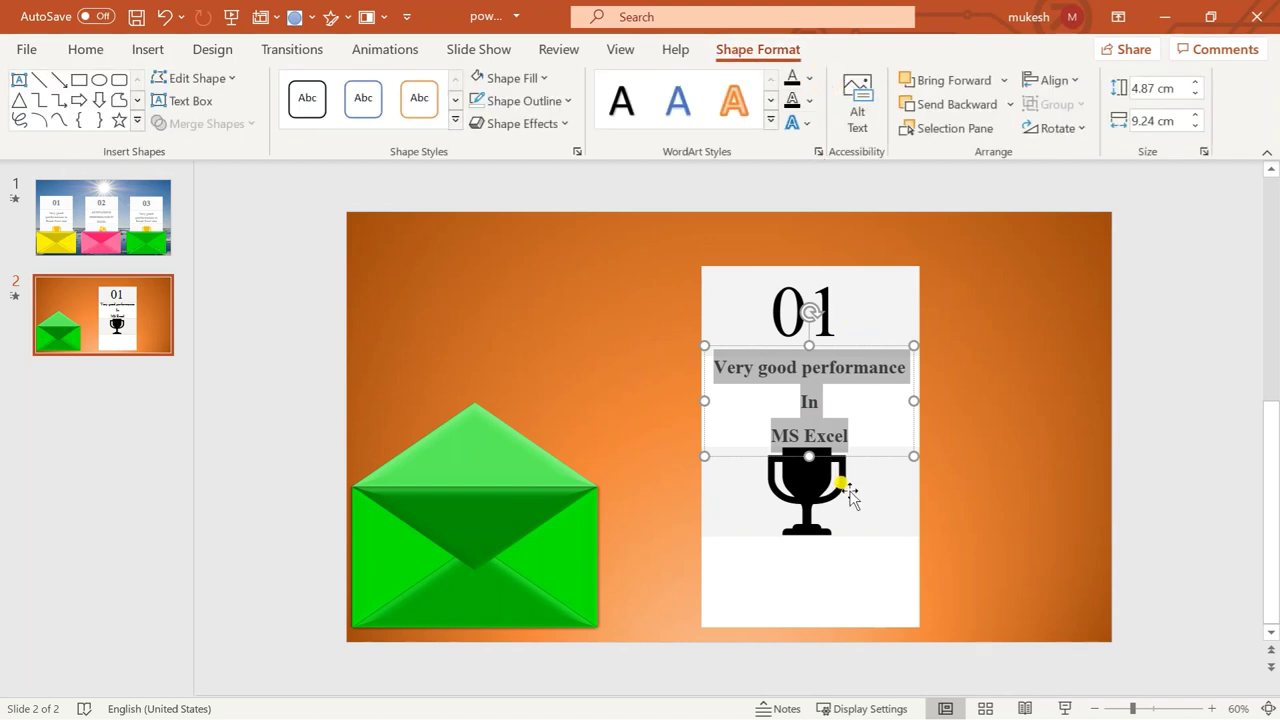
{"action": "left_click", "coordinate": [809, 80]}
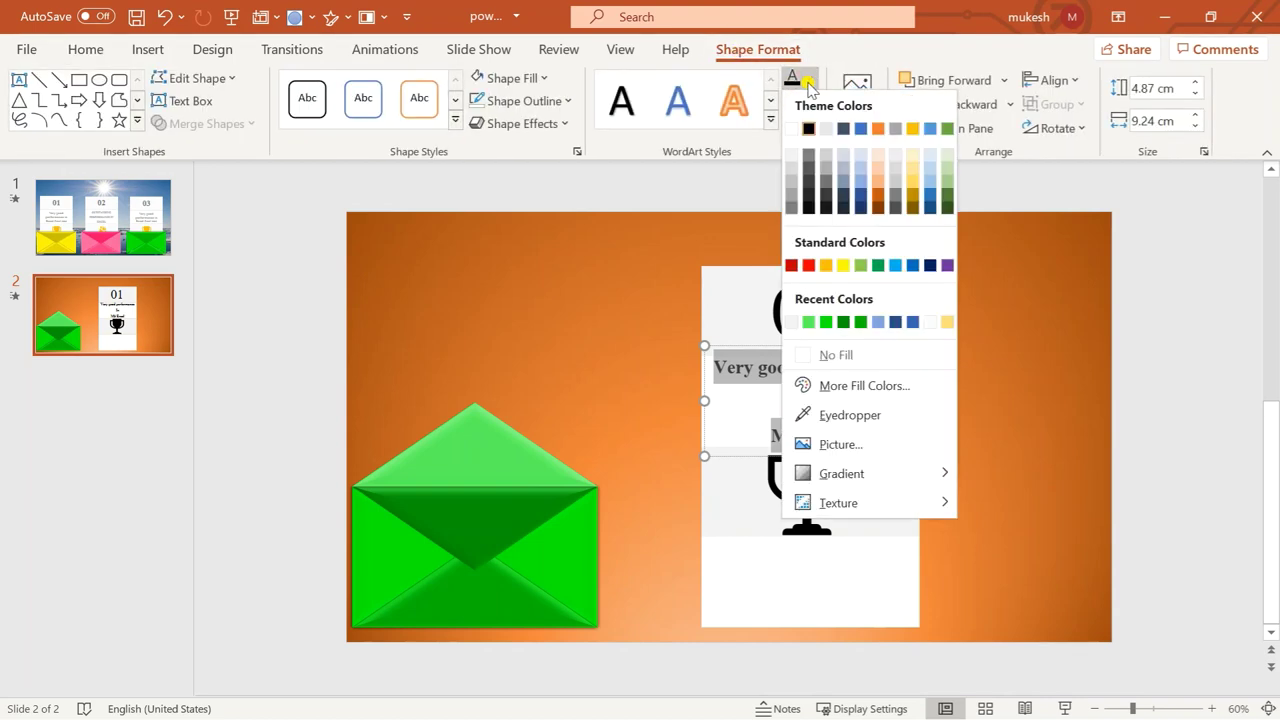
{"action": "left_click", "coordinate": [808, 156]}
{"action": "left_click", "coordinate": [776, 312]}
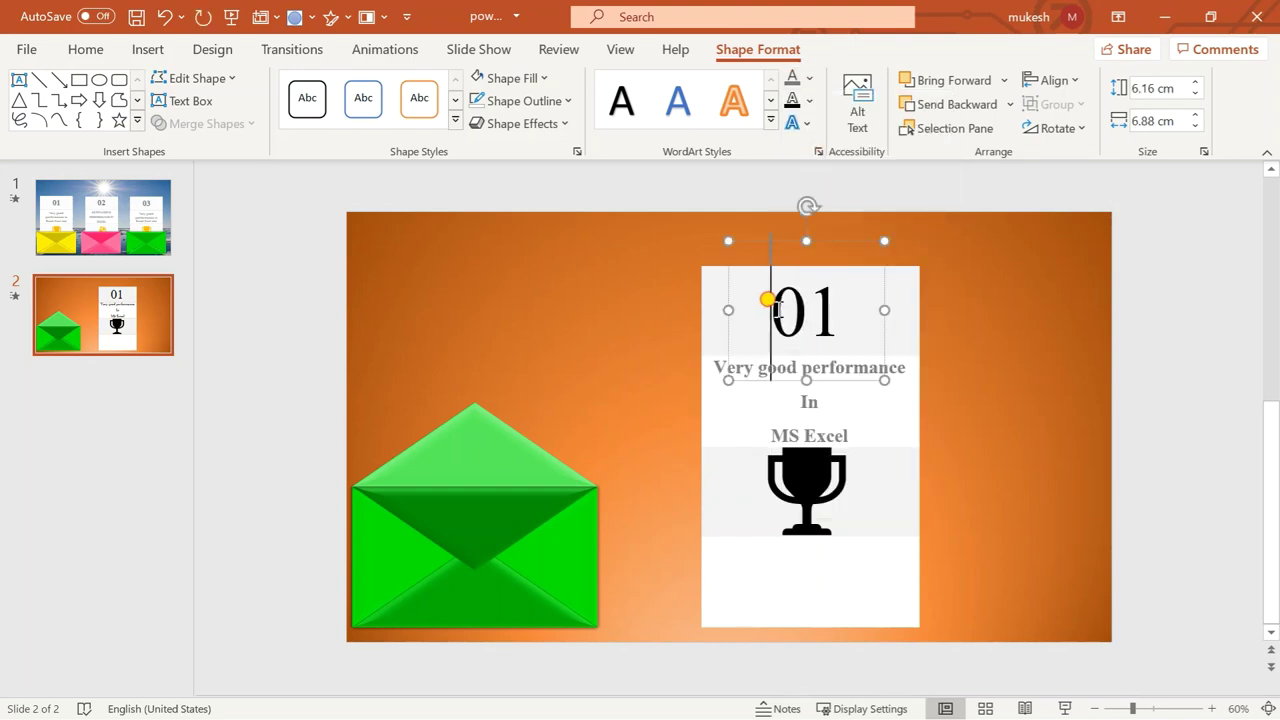
{"action": "left_click_drag", "start_coordinate": [766, 300], "coordinate": [823, 297]}
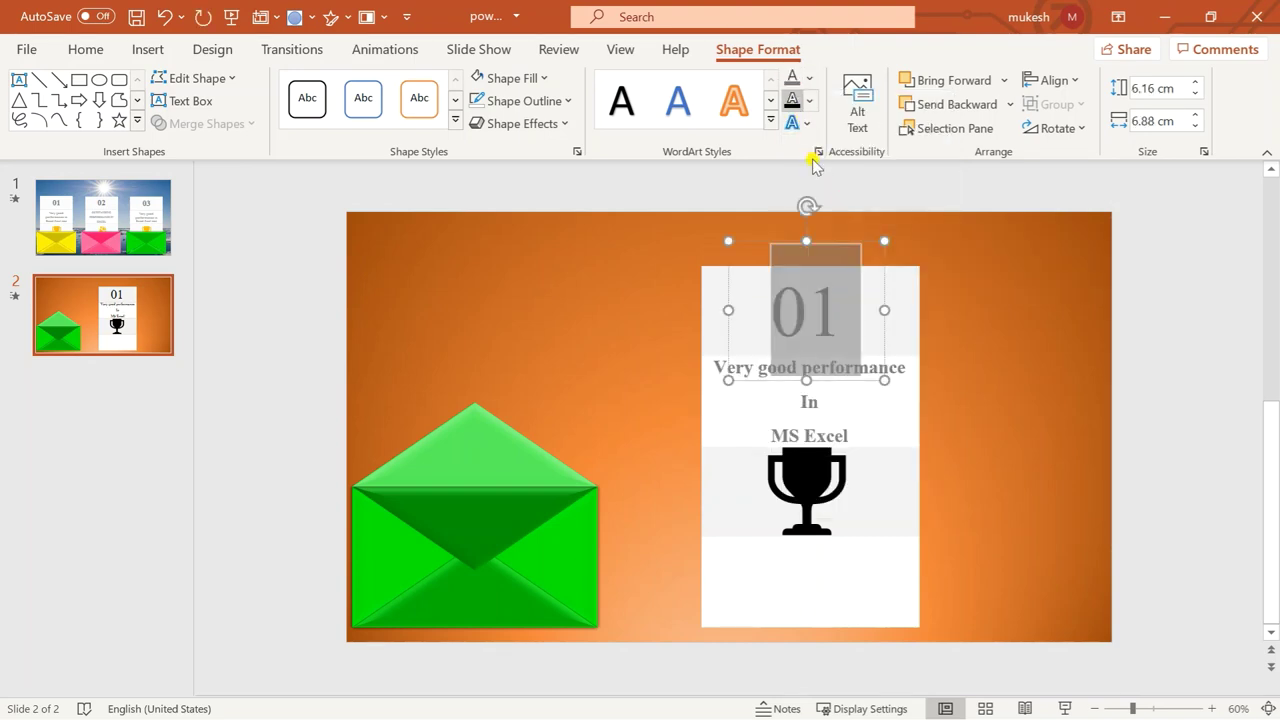
{"action": "left_click", "coordinate": [1000, 505]}
- Shrink and centre the trophy, then select it with the text, 01 number and white card
{"action": "left_click", "coordinate": [828, 474]}
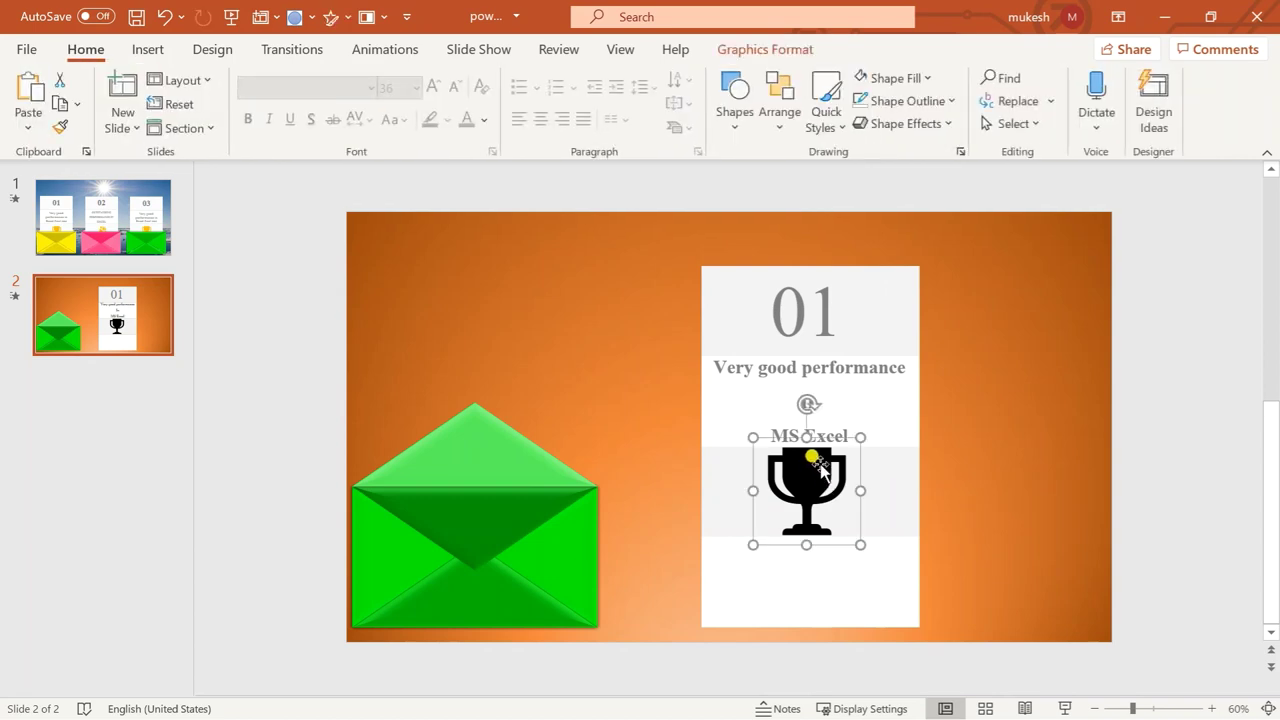
{"action": "left_click_drag", "start_coordinate": [806, 437], "coordinate": [806, 455]}
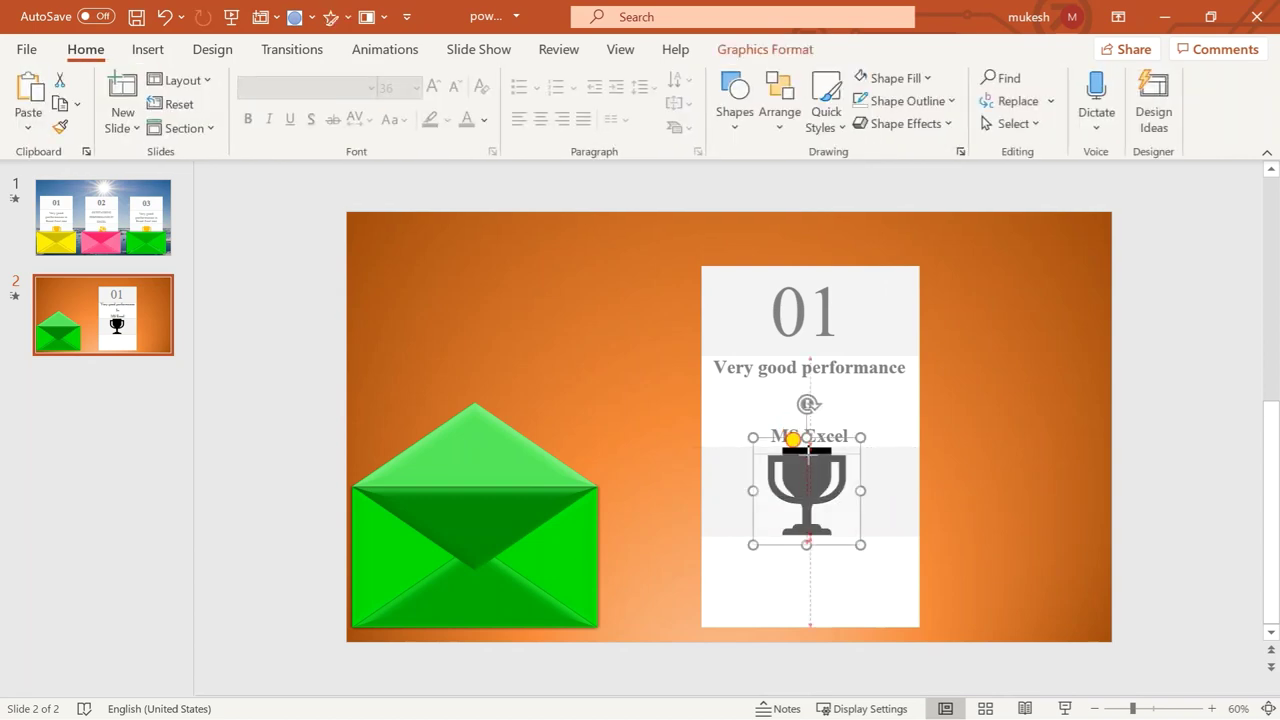
{"action": "left_click", "coordinate": [857, 571]}
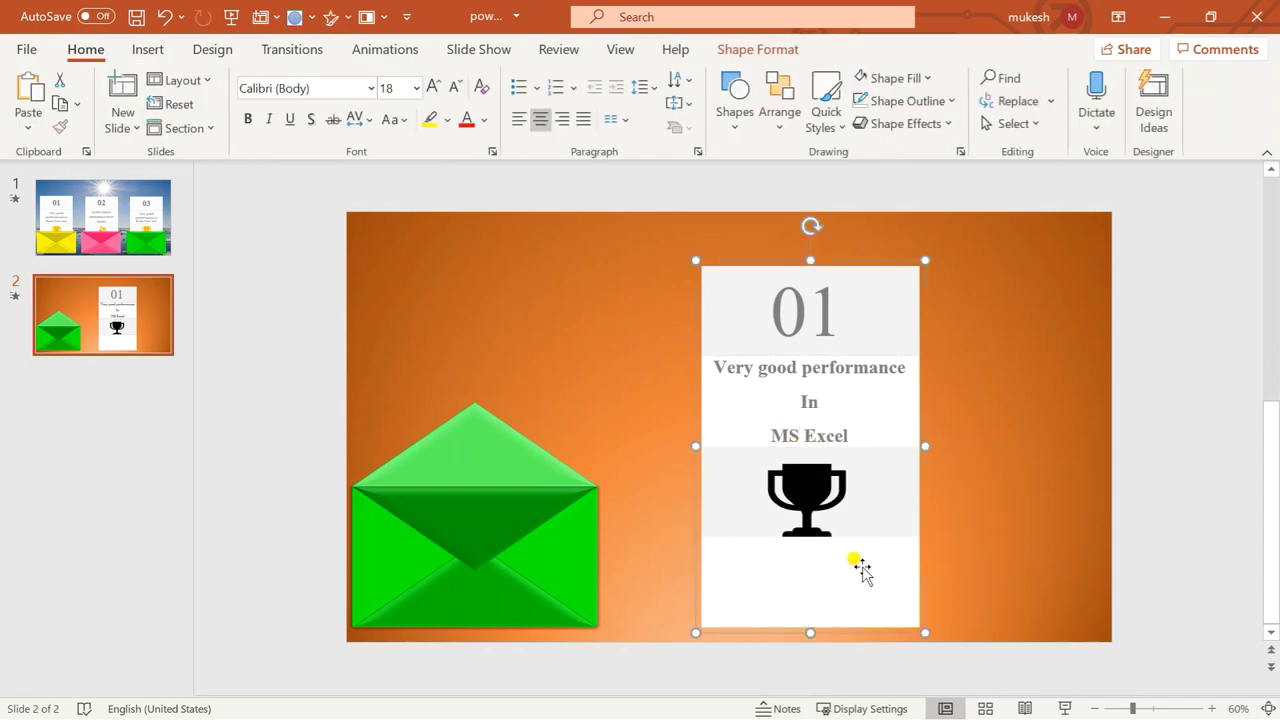
{"action": "left_click_drag", "start_coordinate": [786, 477], "coordinate": [808, 483]}
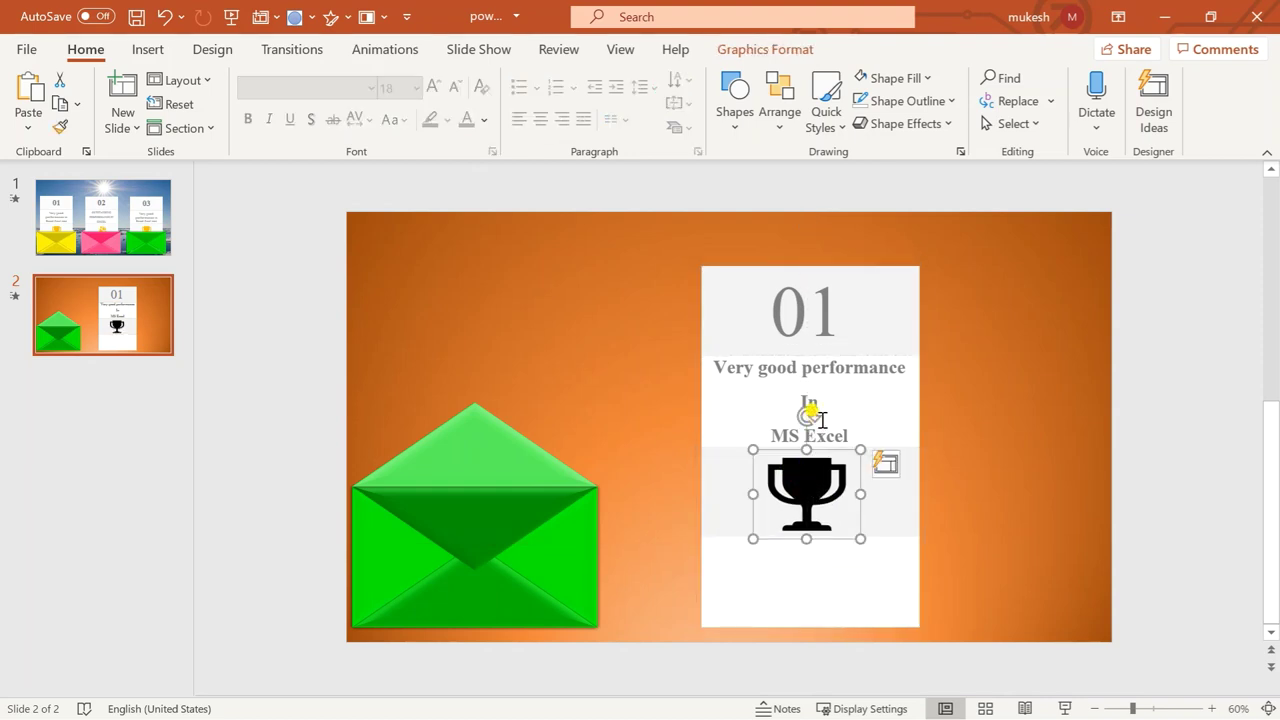
{"action": "left_click", "coordinate": [837, 380], "text": "shift"}
{"action": "left_click", "coordinate": [840, 291], "text": "shift"}
{"action": "left_click", "coordinate": [832, 577], "text": "shift"}
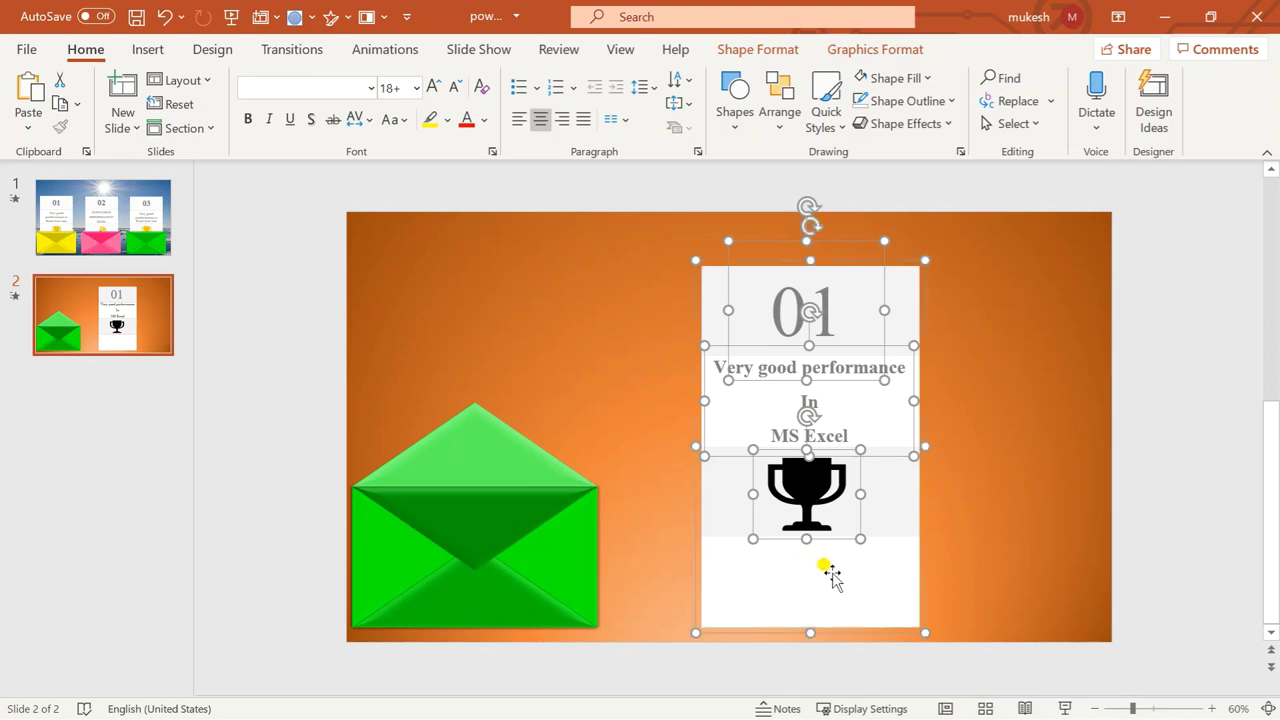
- Group the card pieces with Ctrl+G and move the card onto the green envelope
{"action": "key", "text": "ctrl+g"}
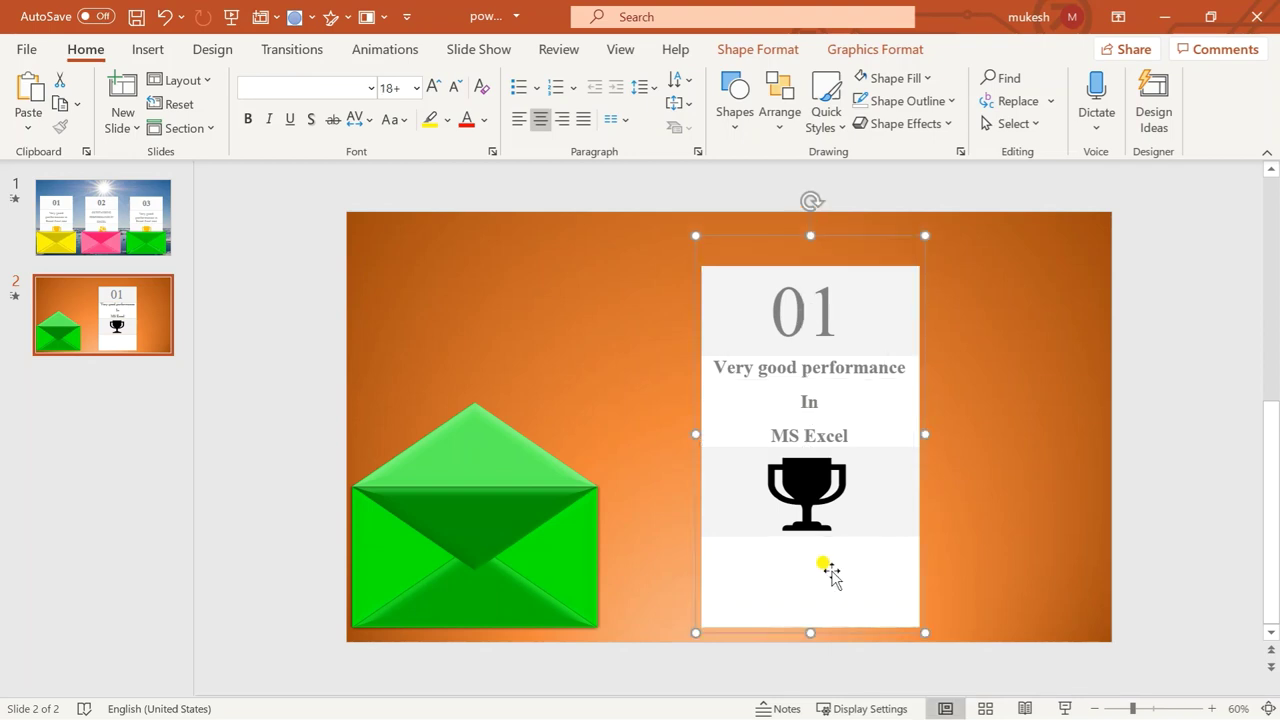
{"action": "left_click_drag", "start_coordinate": [826, 558], "coordinate": [497, 546]}
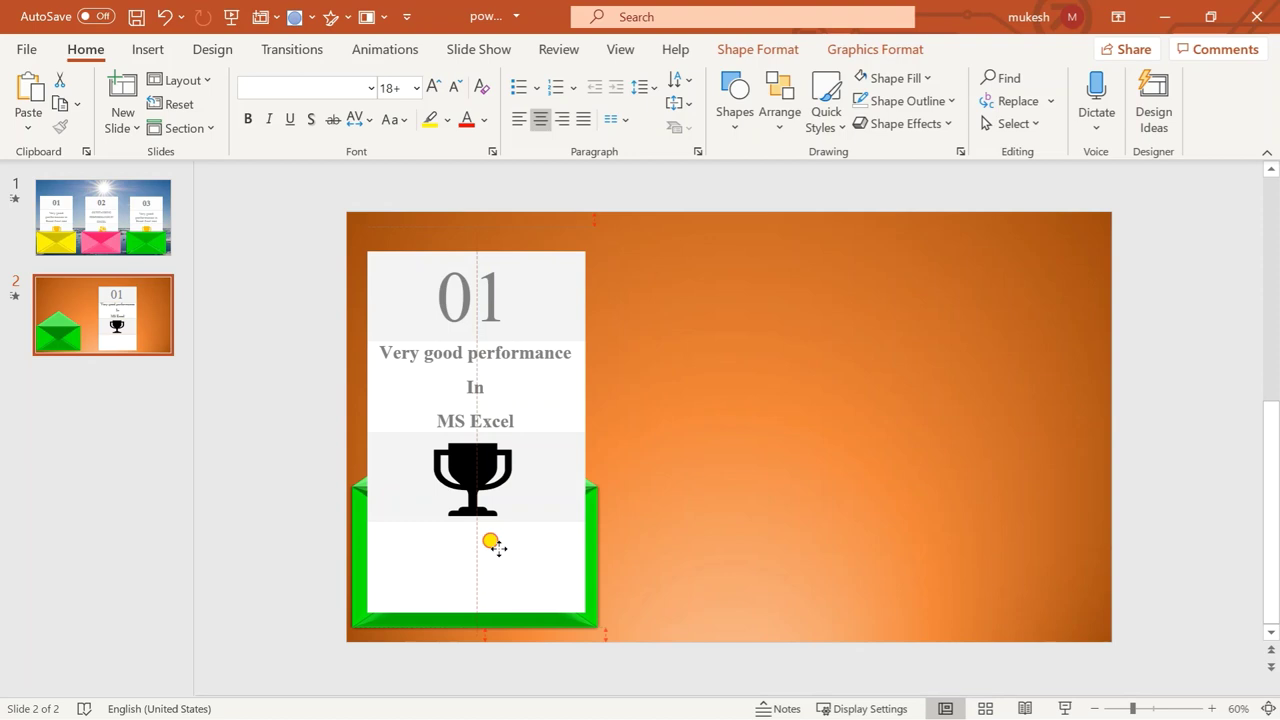
{"action": "mouse_move", "coordinate": [497, 541]}
{"action": "left_mouse_down"}
{"action": "mouse_move", "coordinate": [493, 518]}
{"action": "mouse_move", "coordinate": [496, 530]}
{"action": "left_mouse_up"}
{"action": "left_click_drag", "start_coordinate": [474, 212], "coordinate": [479, 220]}
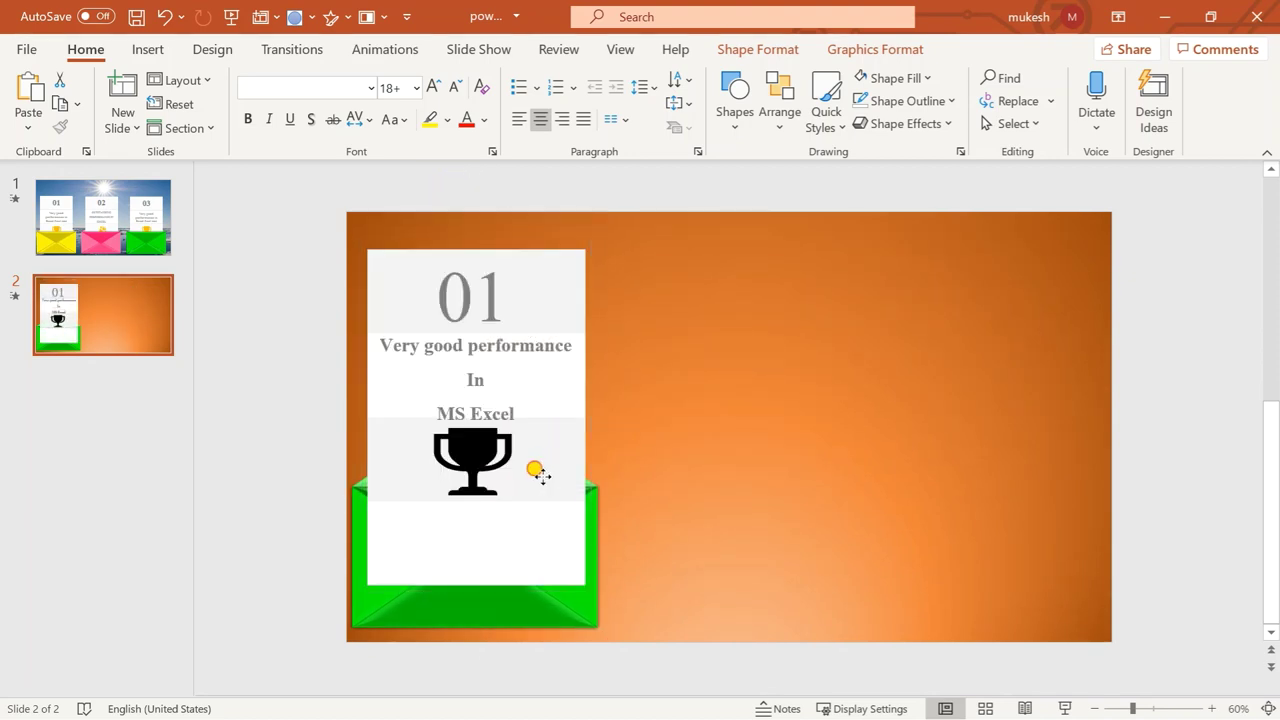
{"action": "left_click_drag", "start_coordinate": [549, 475], "coordinate": [546, 472]}
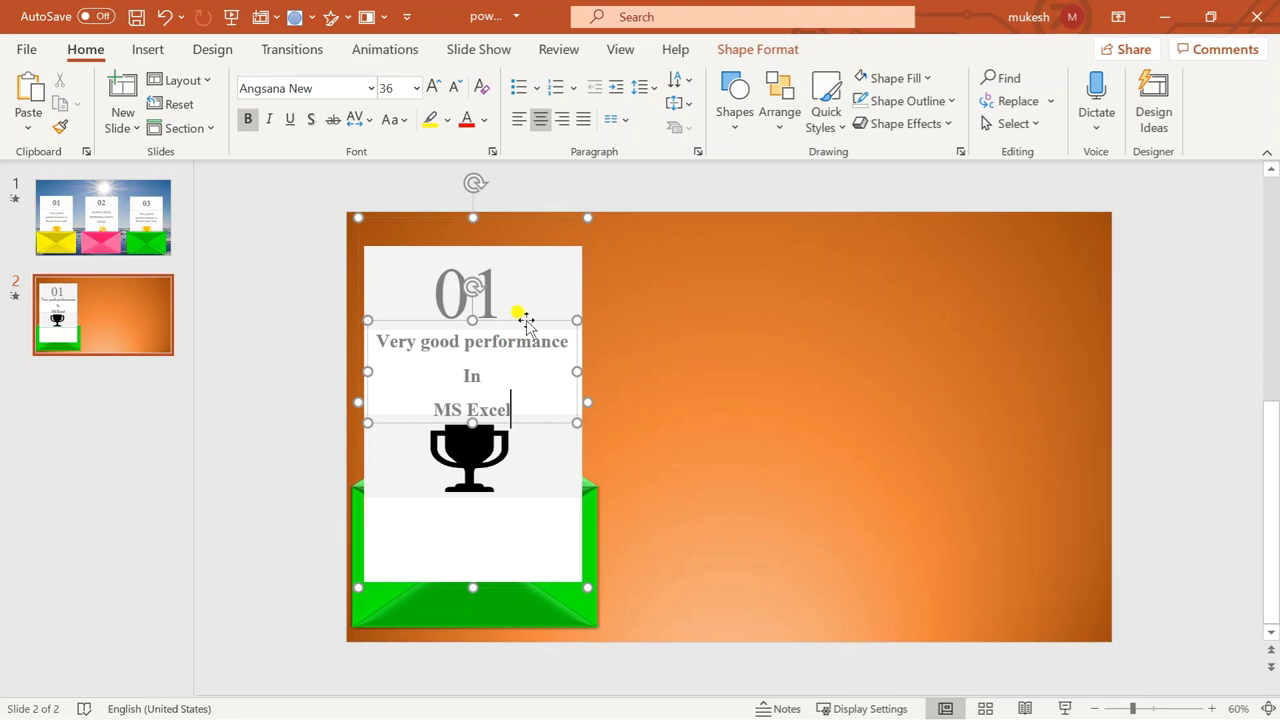
{"action": "left_click_drag", "start_coordinate": [517, 311], "coordinate": [522, 316]}
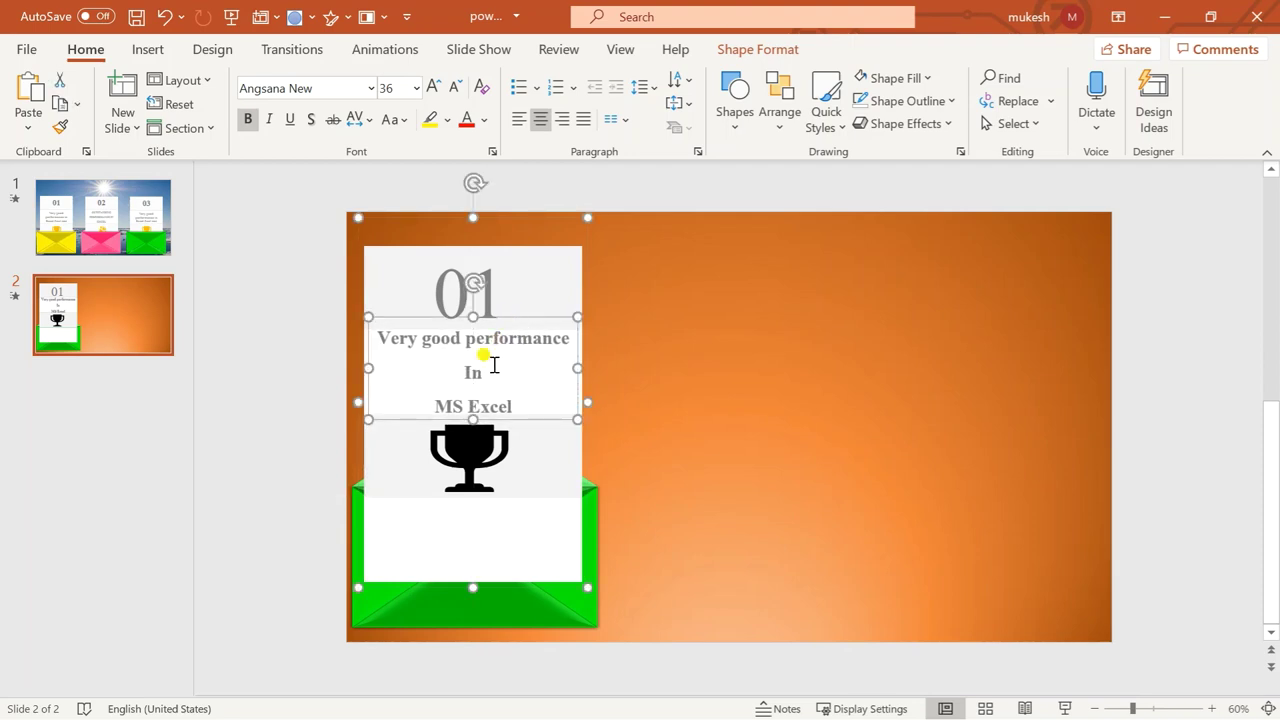
- Shrink the card's description text to size 32 and nudge the text box into place
{"action": "left_click", "coordinate": [528, 428]}
{"action": "left_click", "coordinate": [646, 413]}
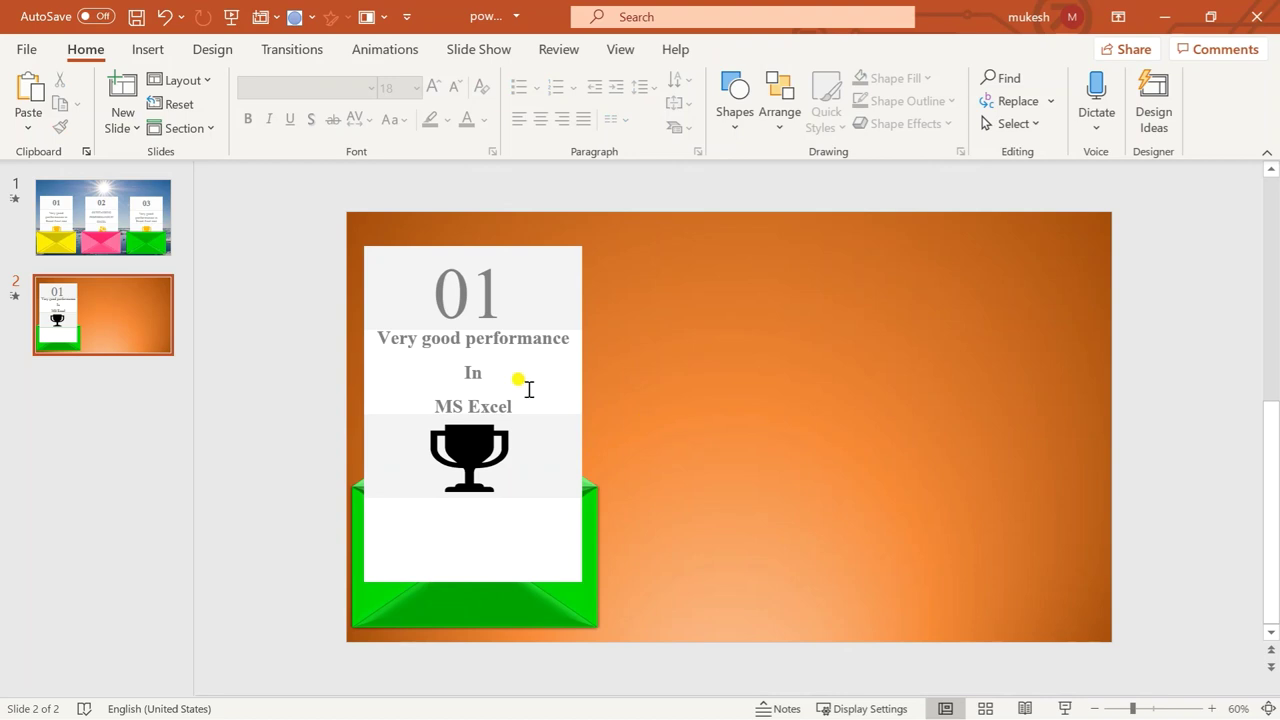
{"action": "left_click", "coordinate": [510, 362]}
{"action": "left_click_drag", "start_coordinate": [471, 317], "coordinate": [474, 318]}
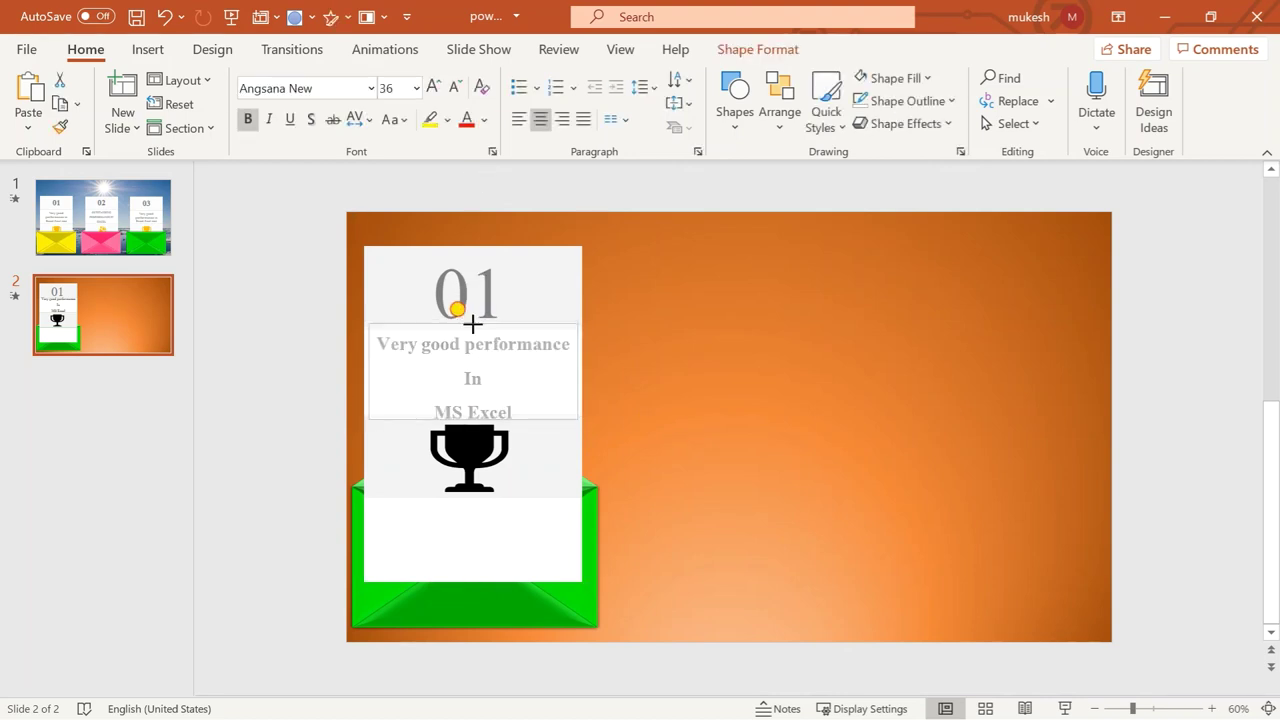
{"action": "left_click", "coordinate": [495, 358]}
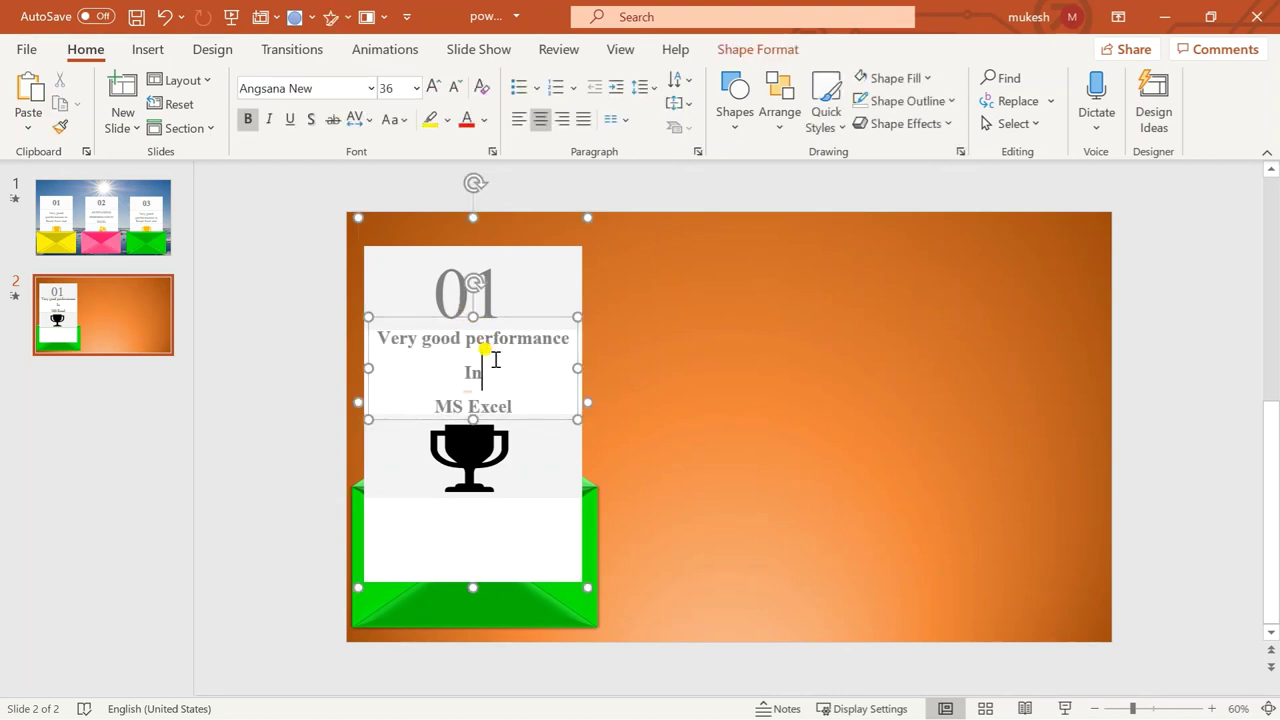
{"action": "key", "text": "ctrl+a"}
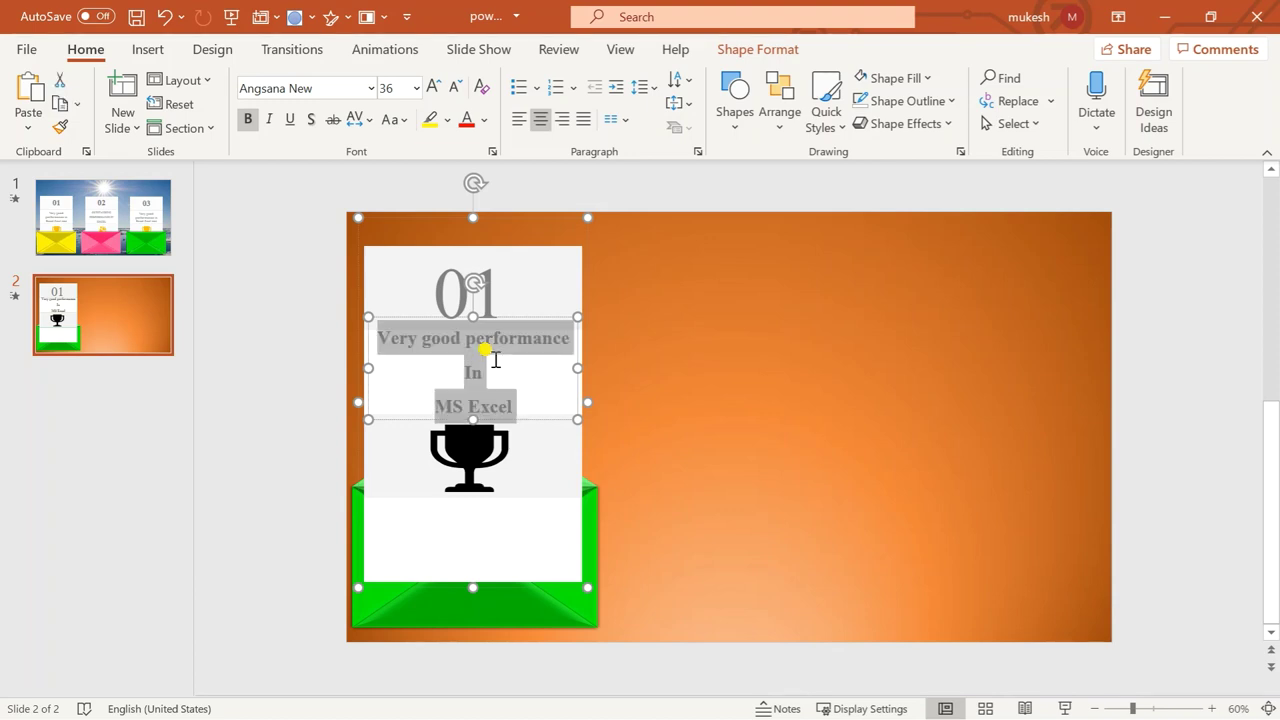
{"action": "key", "text": "ctrl+shift+comma"}
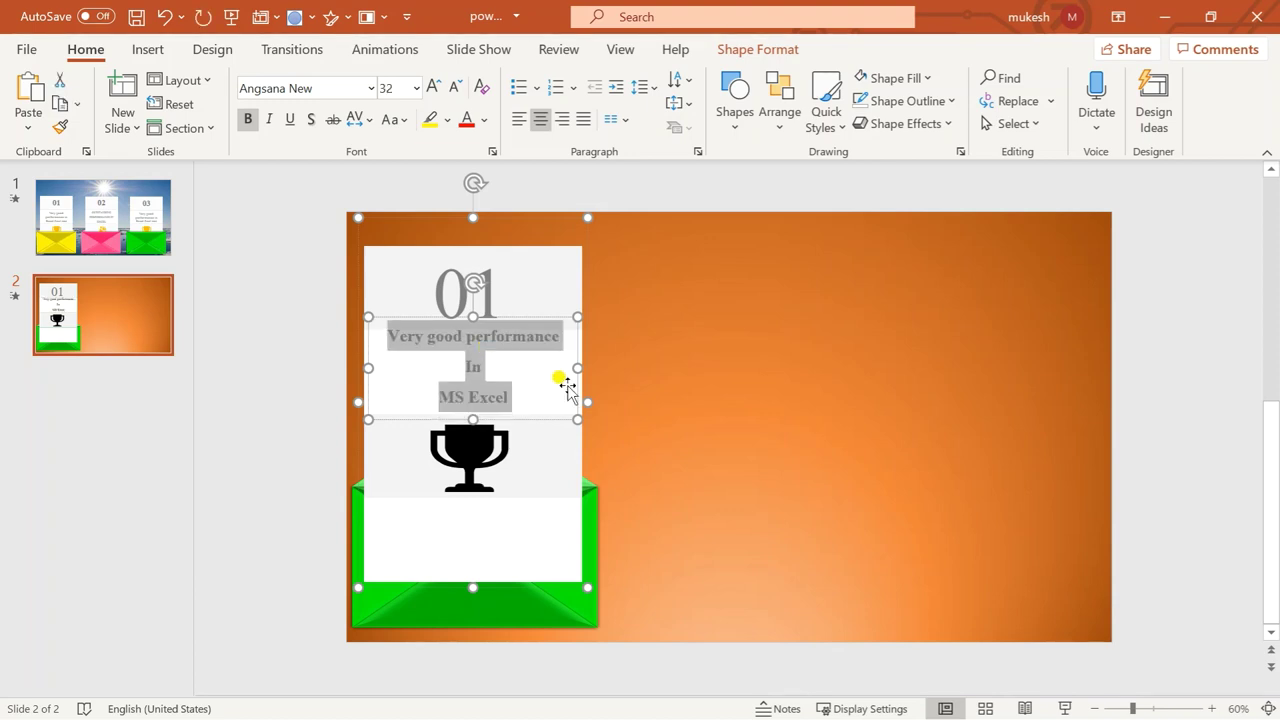
{"action": "left_click", "coordinate": [505, 368]}
{"action": "left_click_drag", "start_coordinate": [512, 316], "coordinate": [515, 318]}
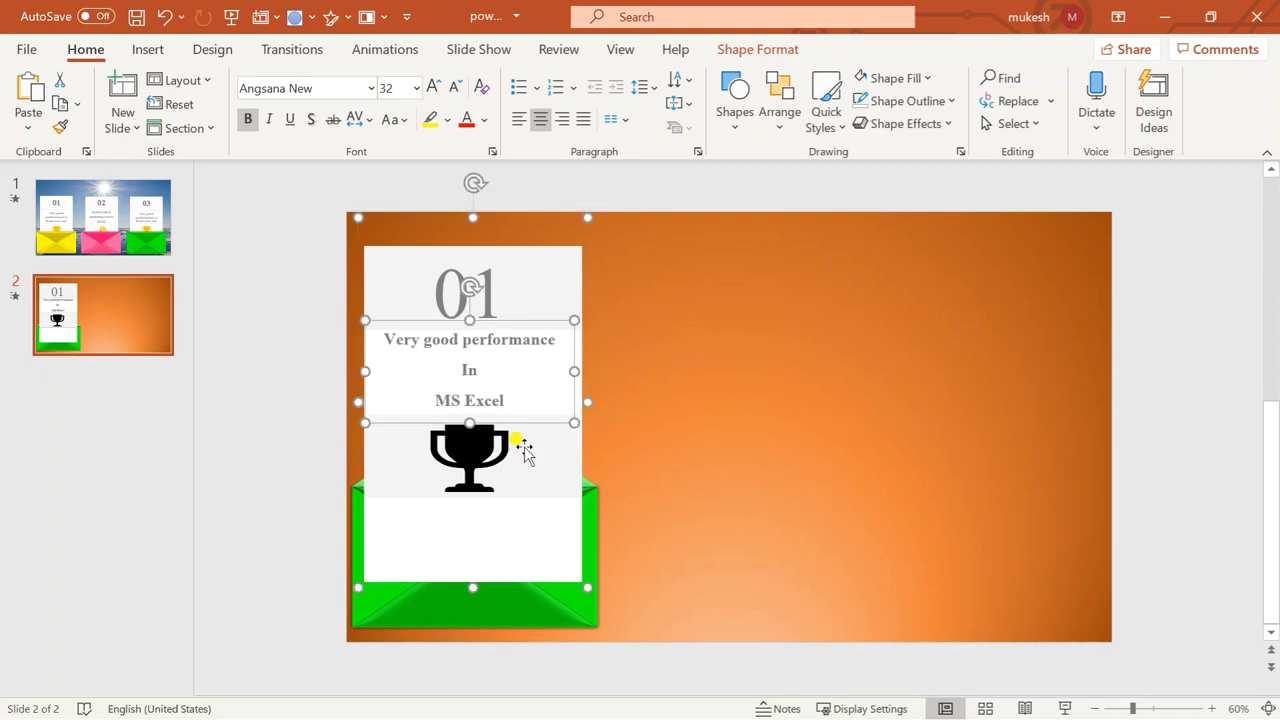
- Make the trophy slightly narrower and reselect the whole 01 card
{"action": "left_click", "coordinate": [484, 448]}
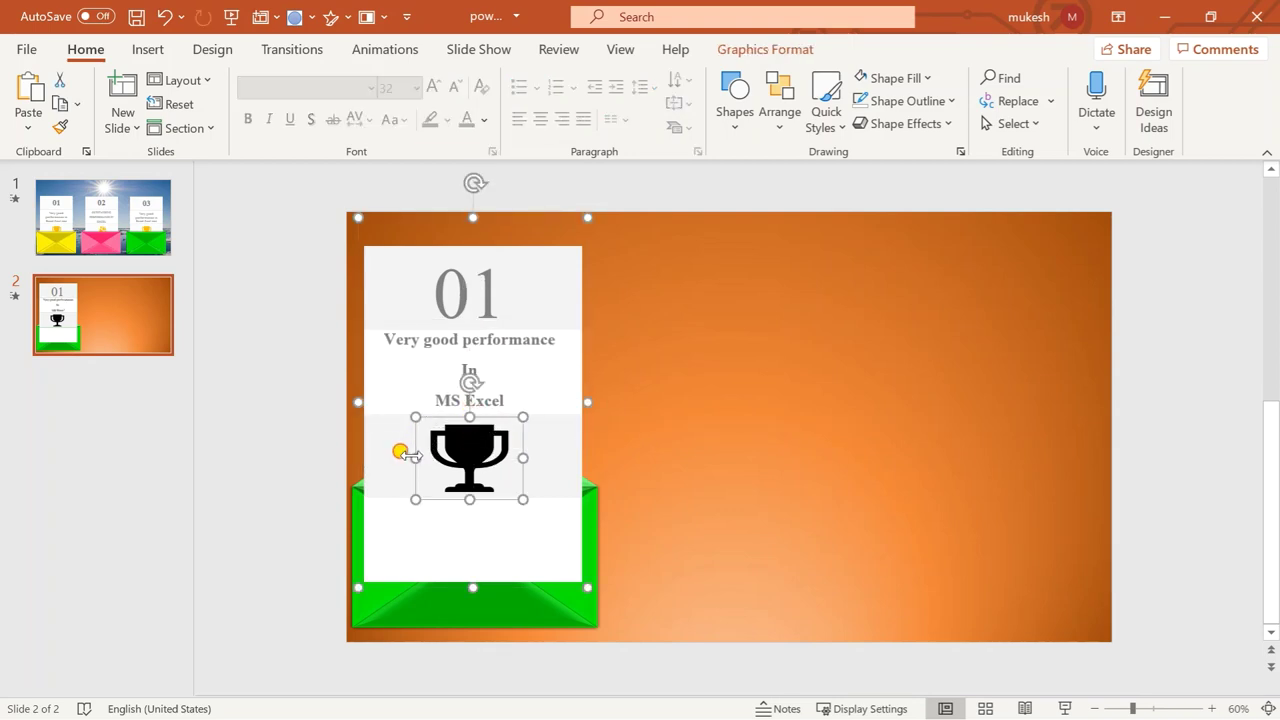
{"action": "left_click_drag", "start_coordinate": [410, 455], "coordinate": [424, 456]}
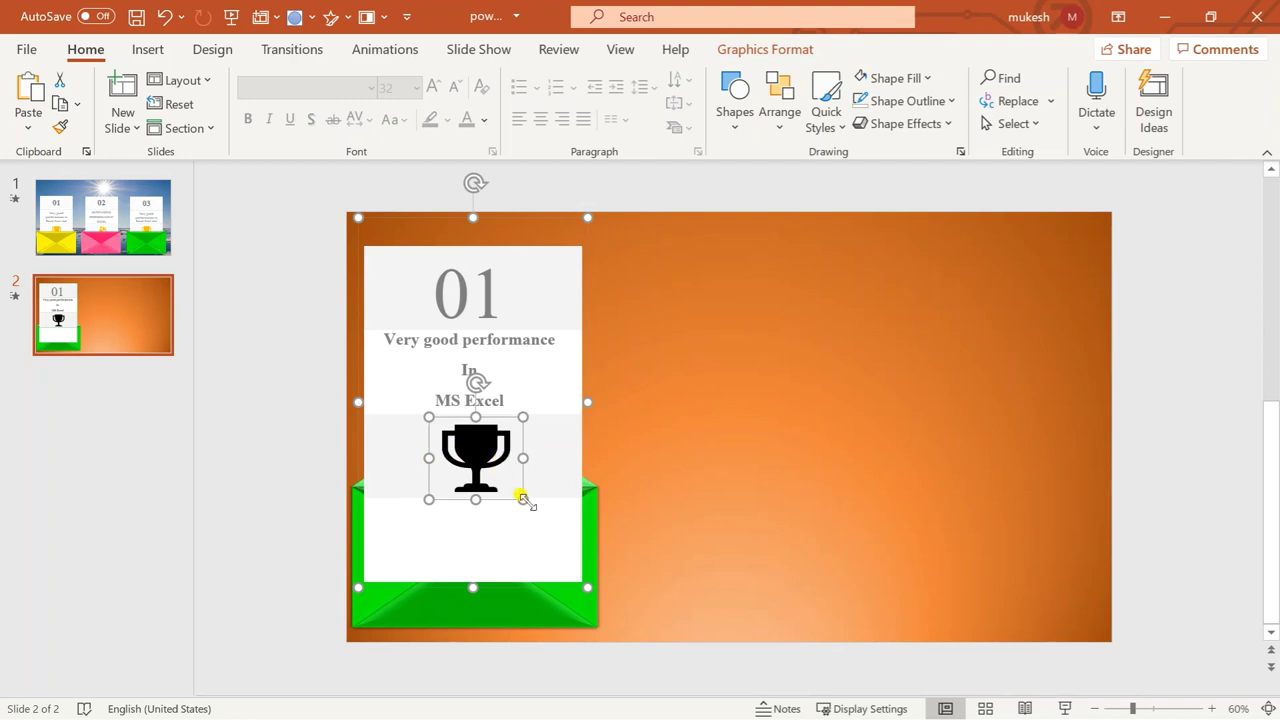
{"action": "left_click", "coordinate": [689, 515]}
{"action": "left_click", "coordinate": [566, 371]}
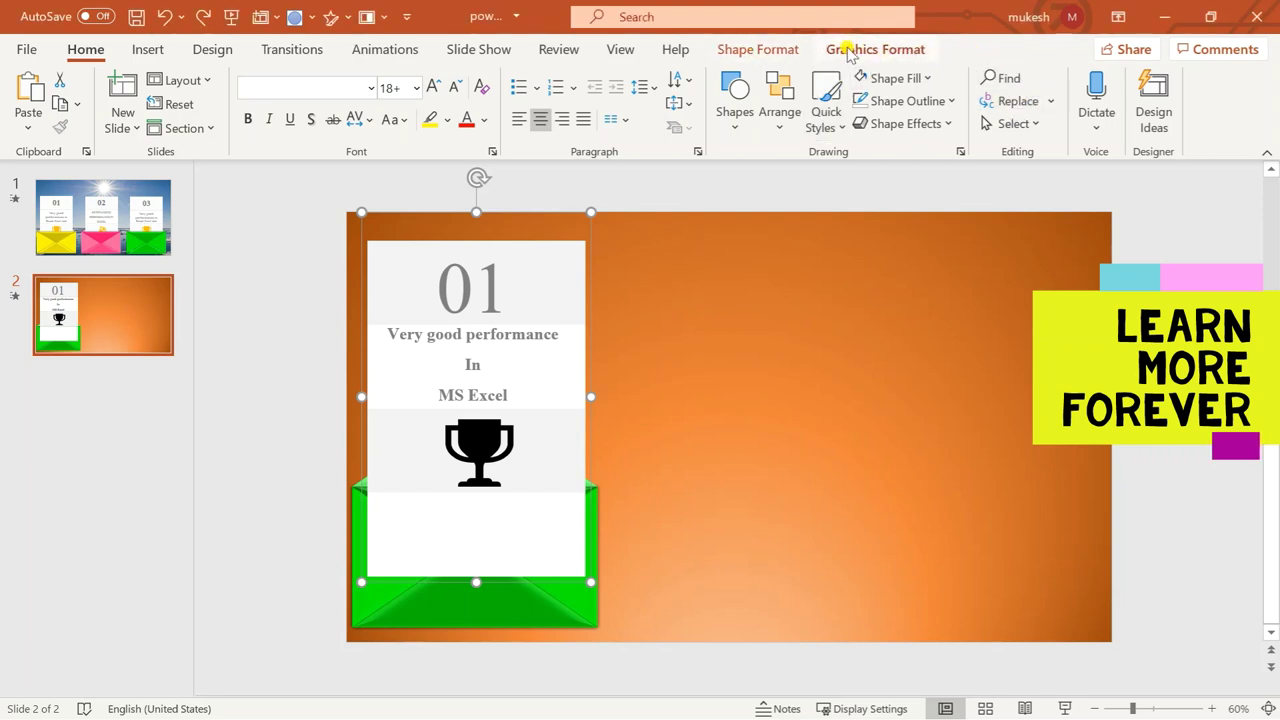
- Send the 01 card backward four layers, behind the envelope front
{"action": "left_click", "coordinate": [782, 50]}
{"action": "left_click", "coordinate": [956, 106]}
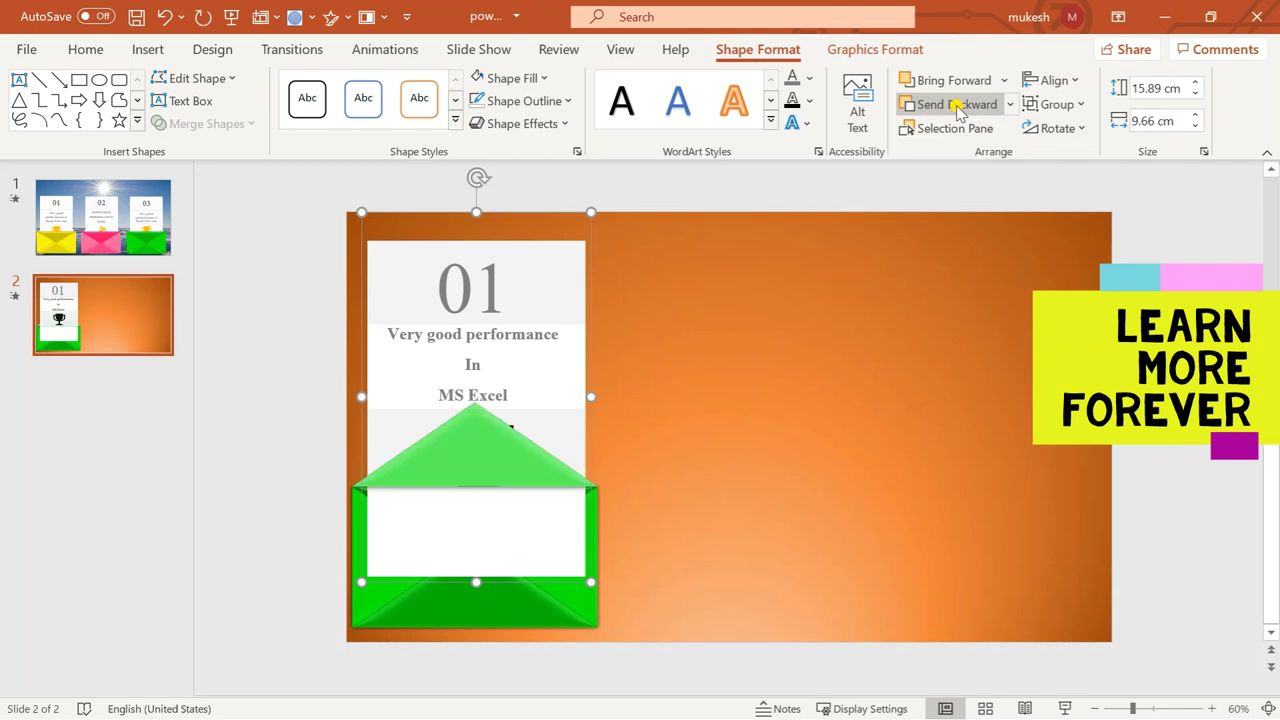
{"action": "left_click", "coordinate": [956, 106]}
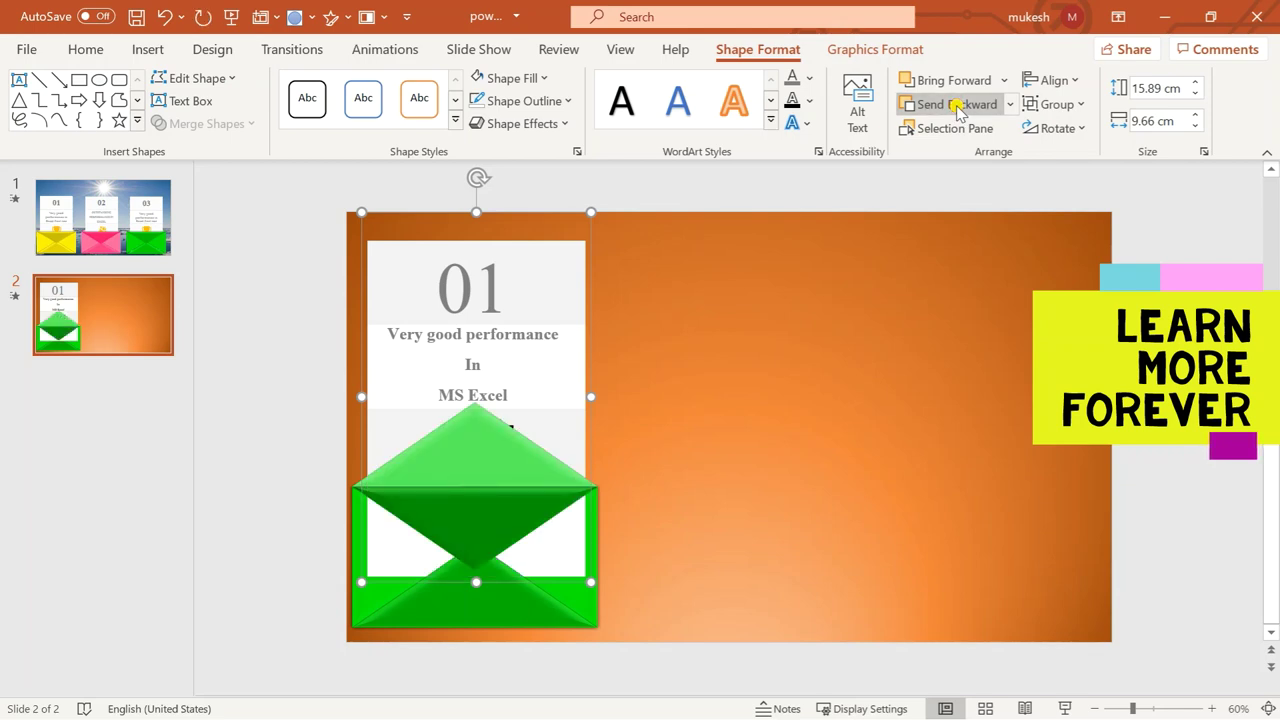
{"action": "left_click", "coordinate": [958, 108]}
{"action": "left_click", "coordinate": [958, 108]}
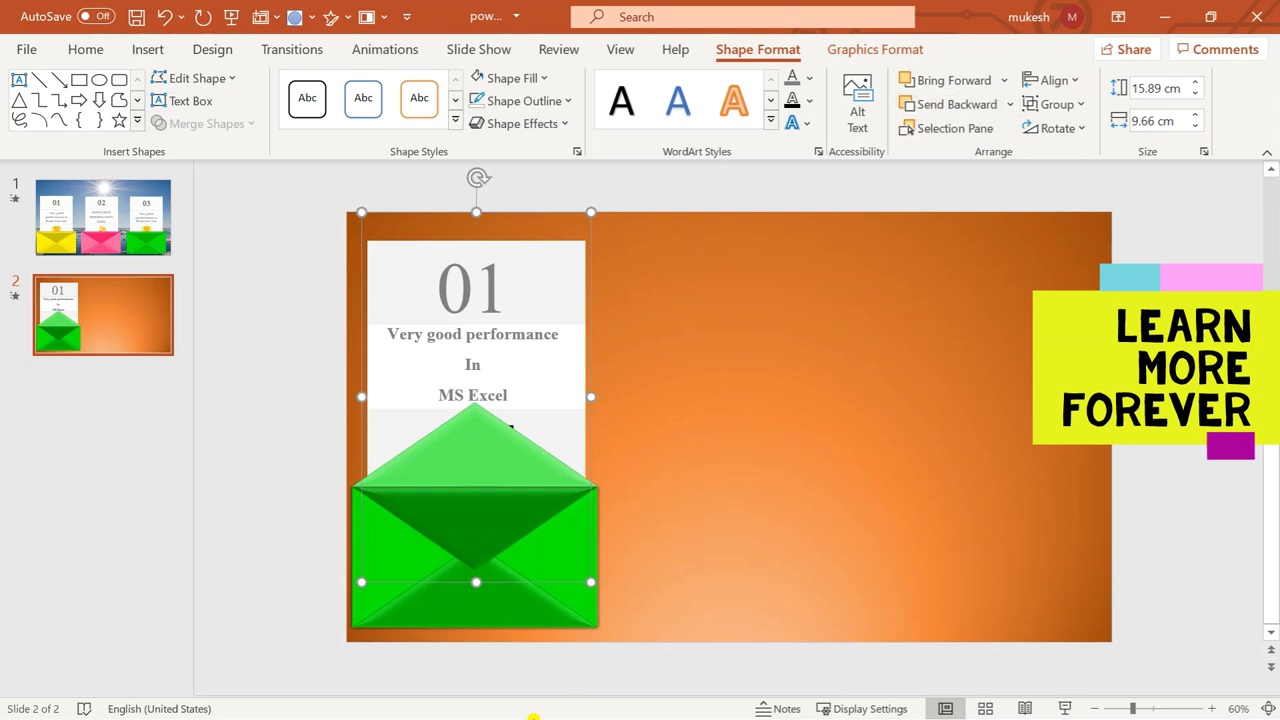
- Send the green envelope's flap to the back so the card sits tucked inside
{"action": "left_click", "coordinate": [460, 466]}
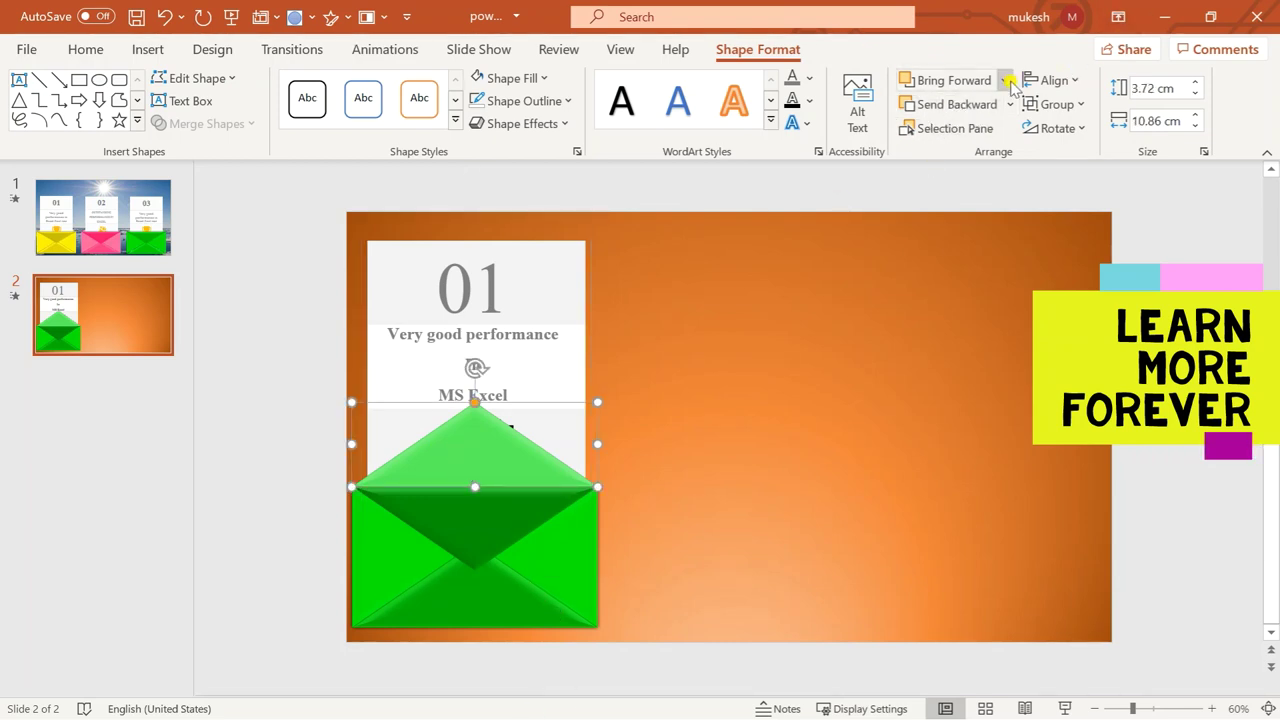
{"action": "left_click", "coordinate": [970, 105]}
{"action": "left_click", "coordinate": [1009, 105]}
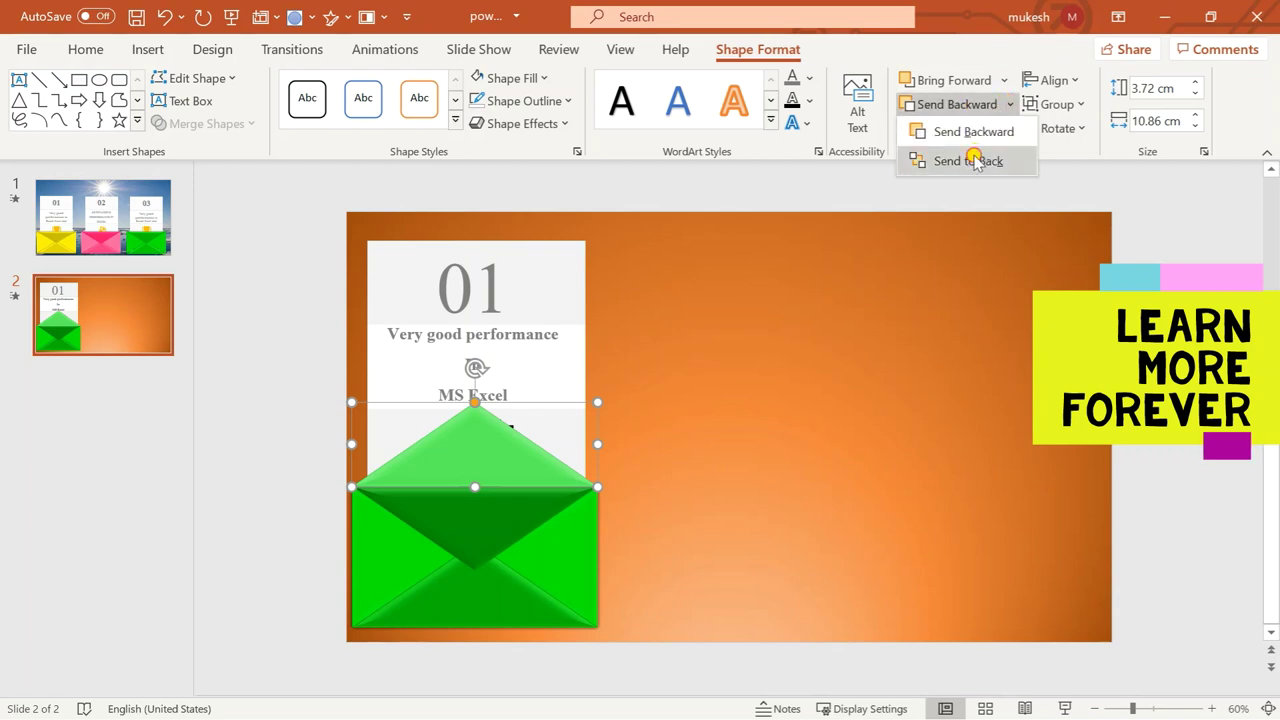
{"action": "left_click", "coordinate": [975, 158]}
{"action": "left_click", "coordinate": [800, 405]}
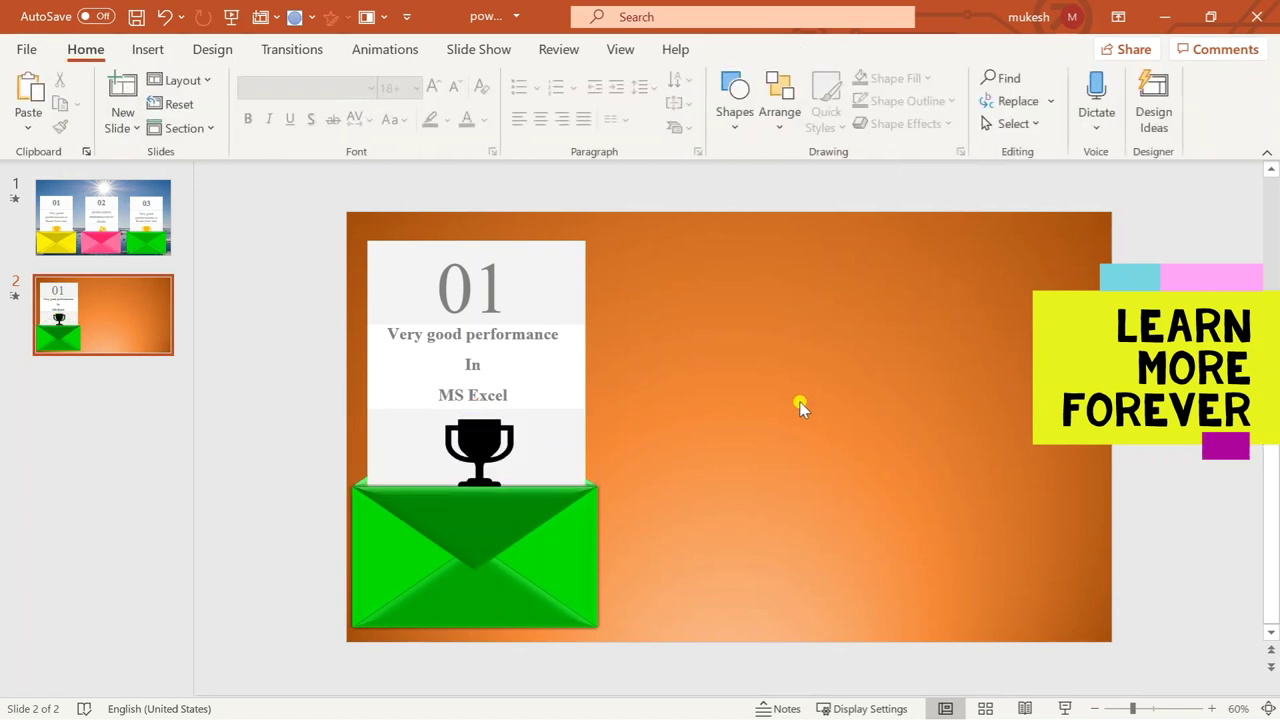
{"action": "key", "text": "alt+s"}
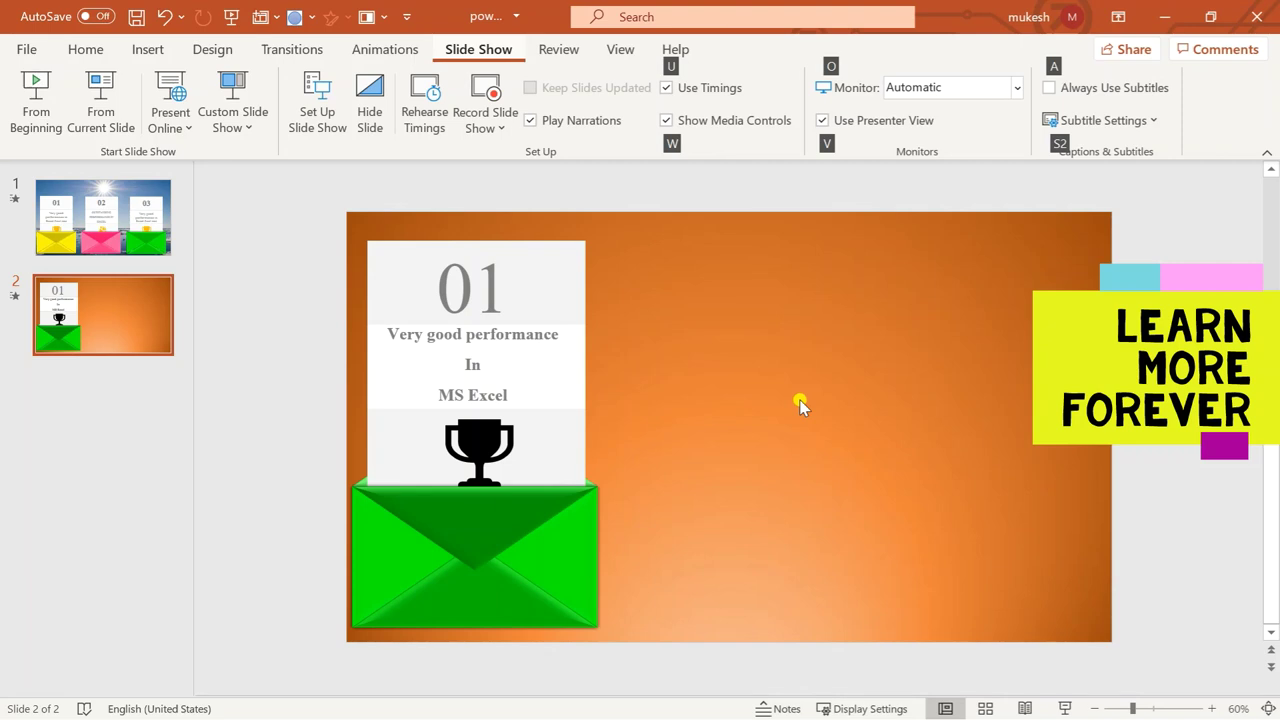
- After previewing slide 2, apply a Stretch entrance effect to the 01 card, From Bottom
{"action": "key", "text": "shift+F5"}
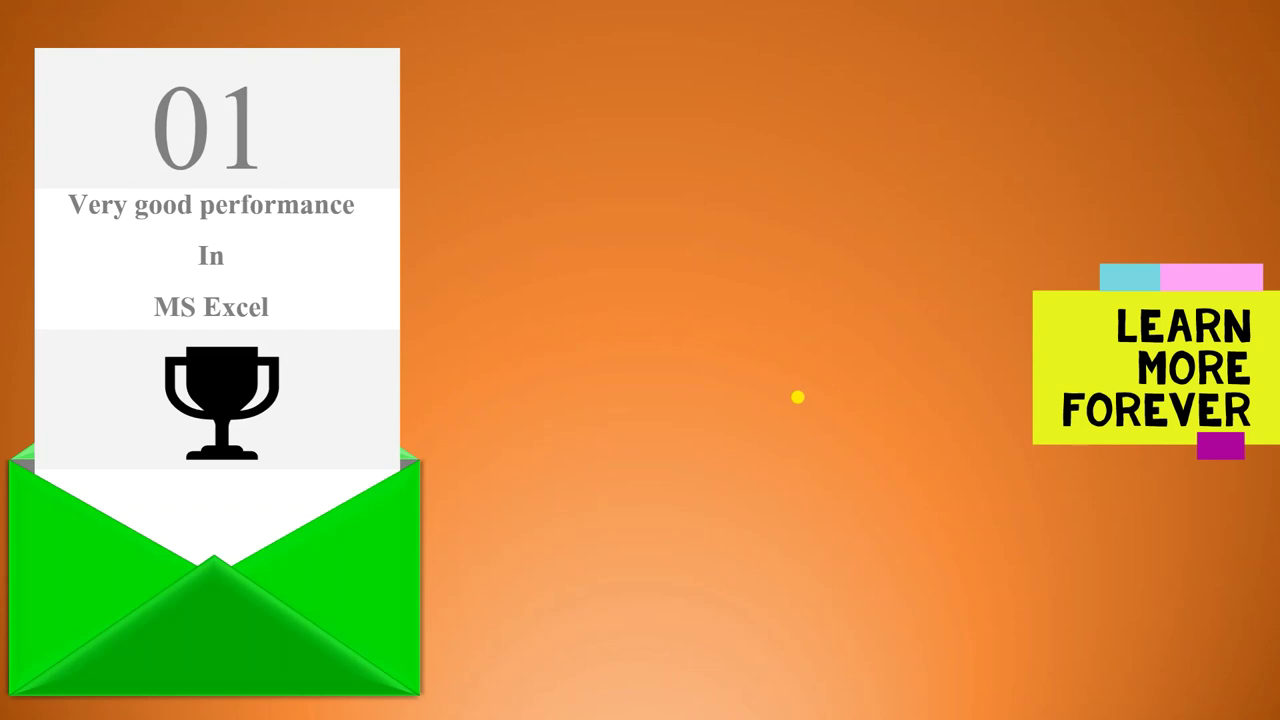
{"action": "key", "text": "Escape"}
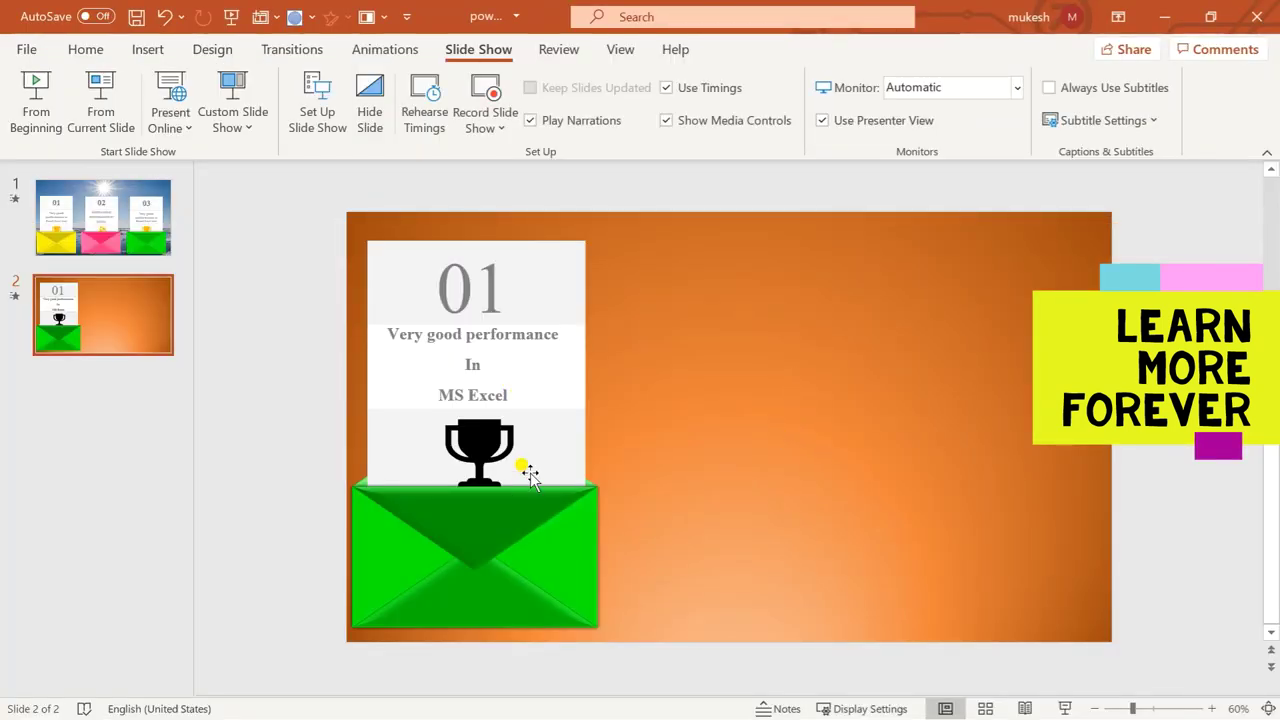
{"action": "left_click", "coordinate": [542, 426]}
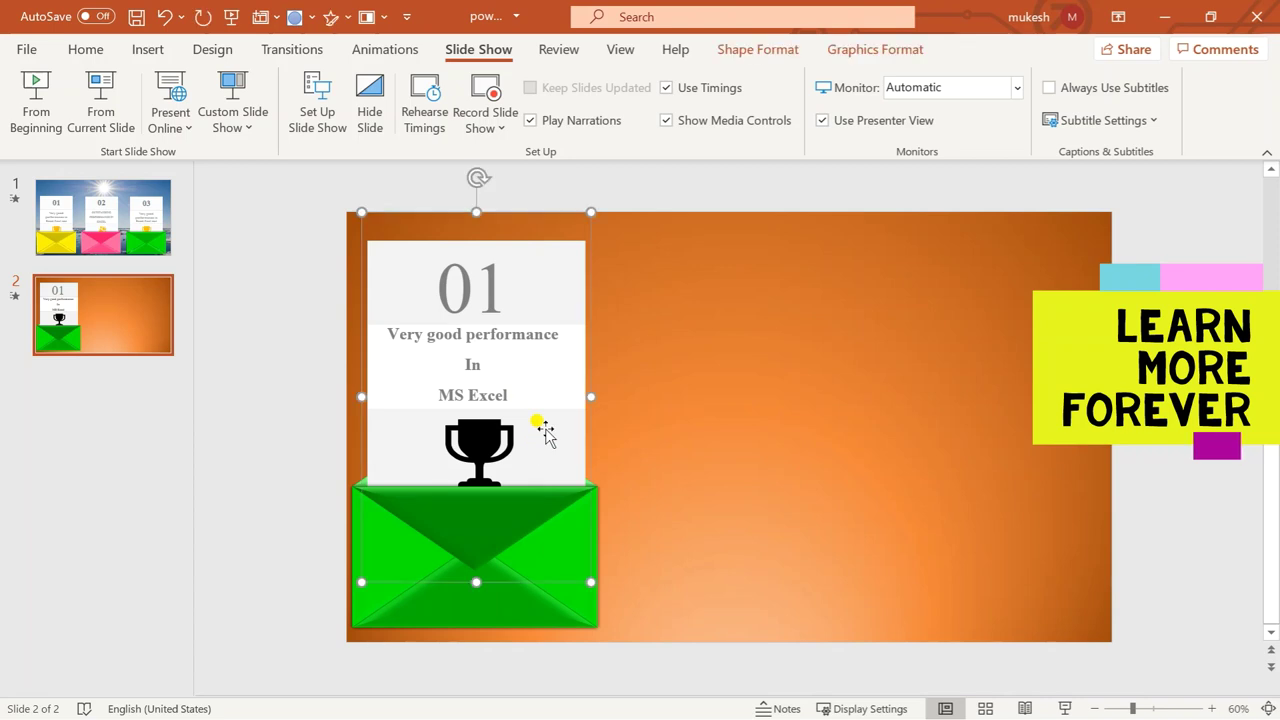
{"action": "left_click", "coordinate": [394, 49]}
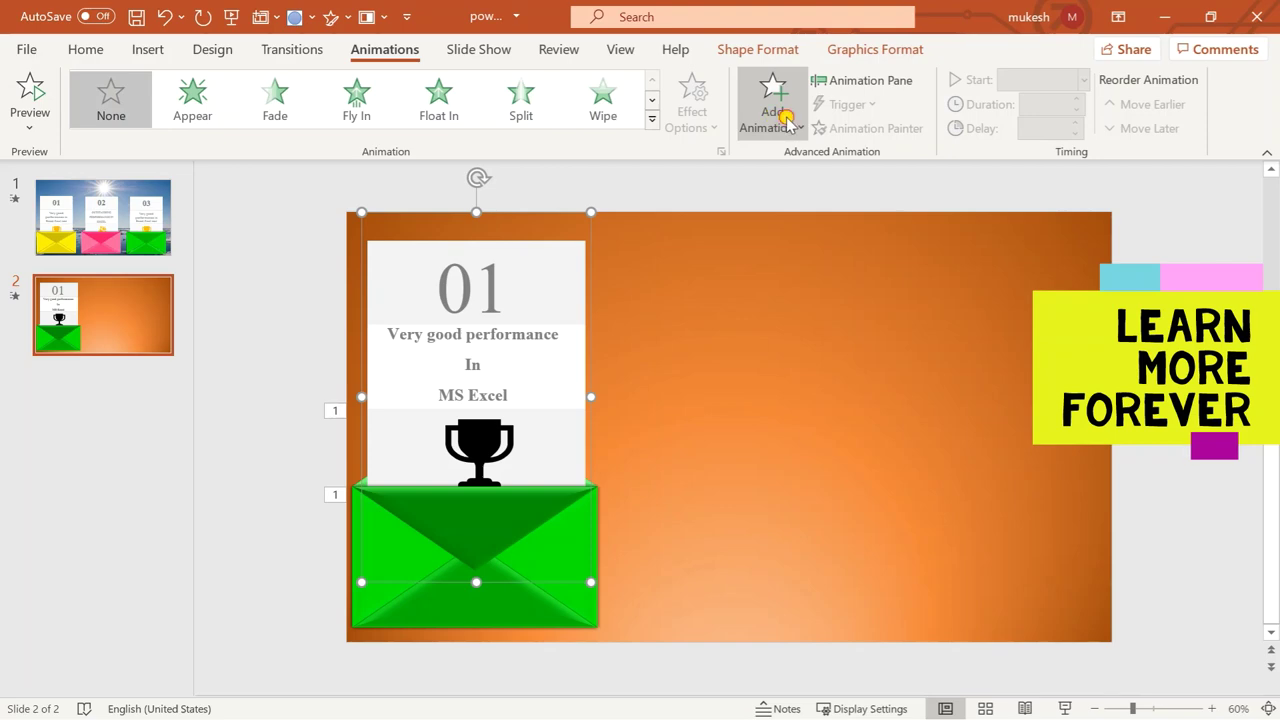
{"action": "left_click", "coordinate": [788, 121]}
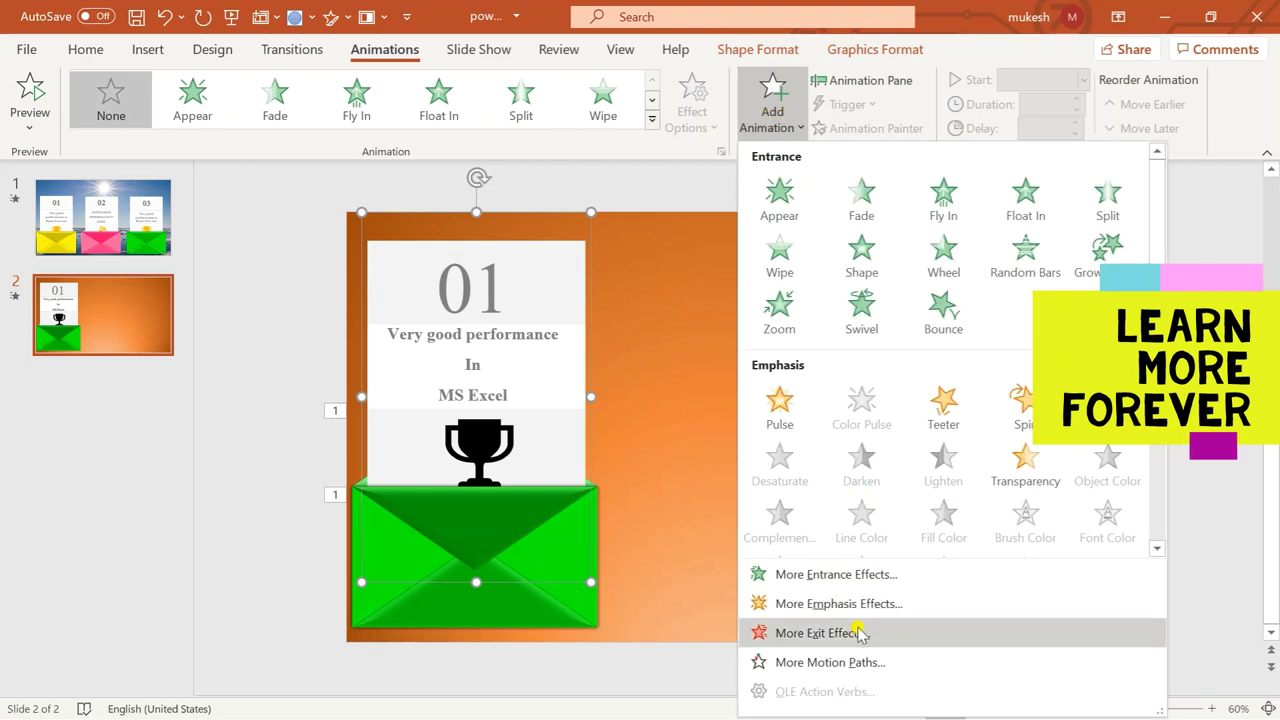
{"action": "left_click", "coordinate": [840, 574]}
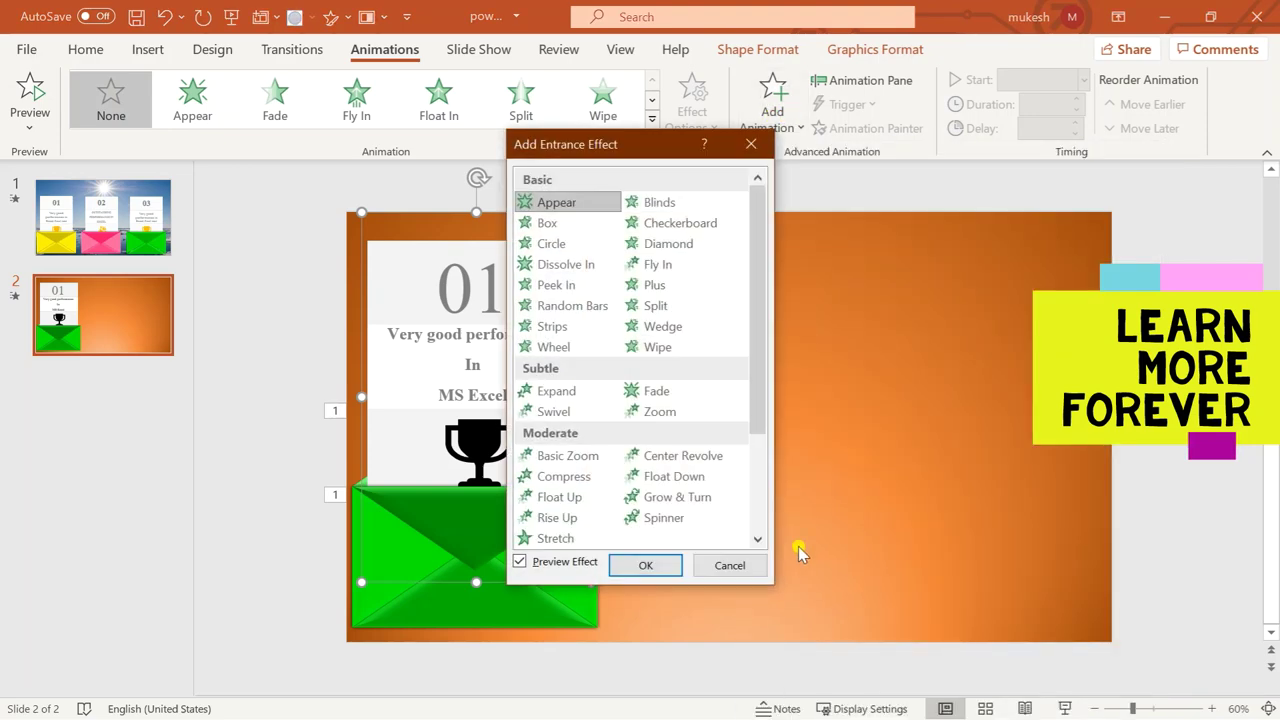
{"action": "left_click", "coordinate": [556, 538]}
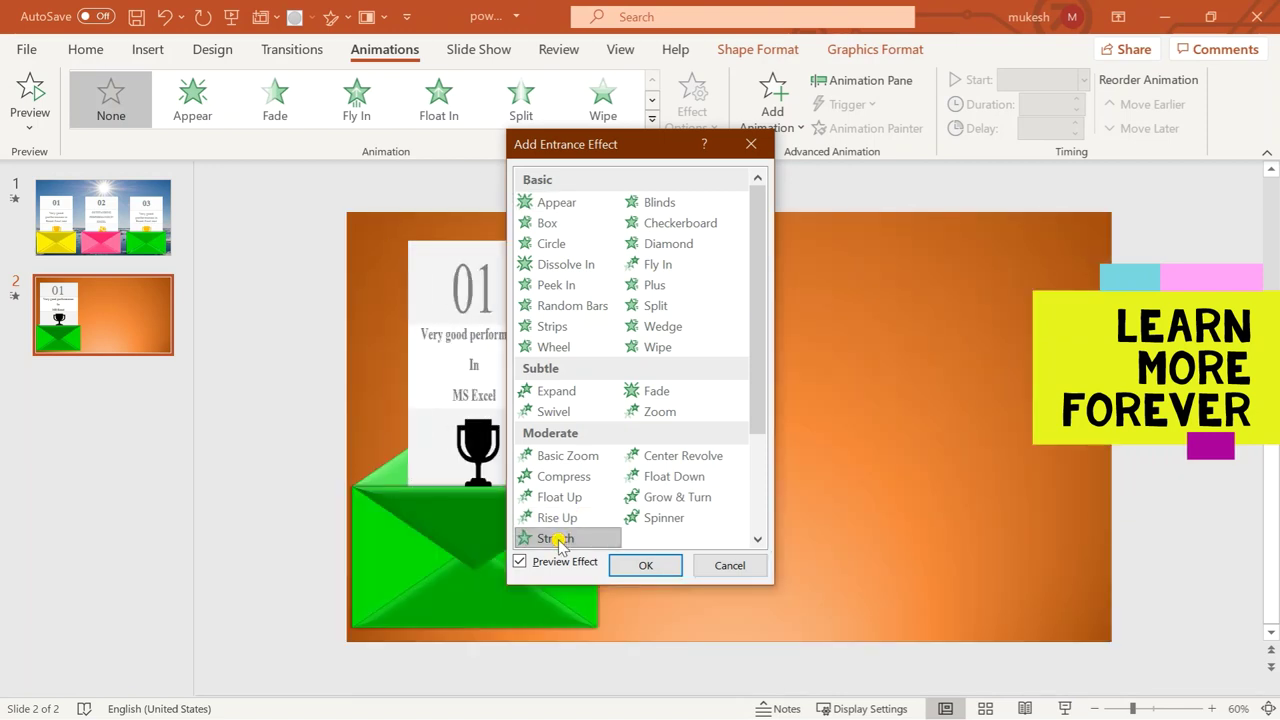
{"action": "left_click", "coordinate": [640, 566]}
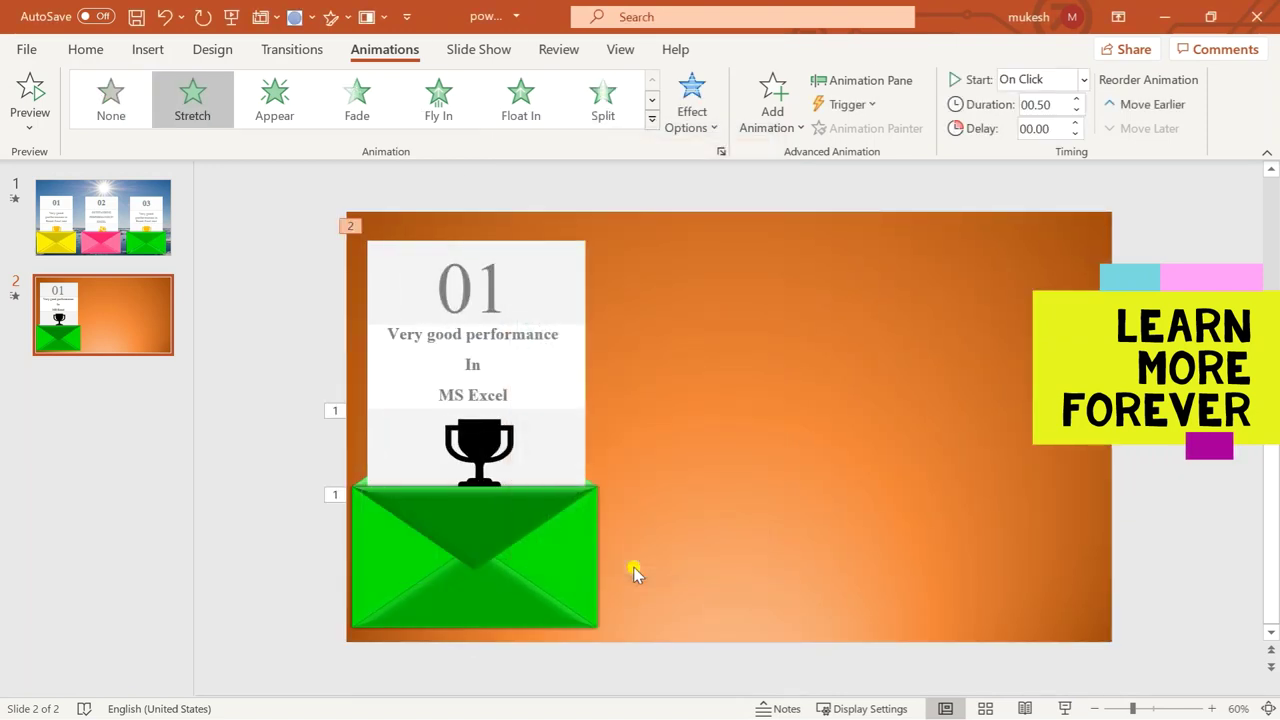
{"action": "left_click", "coordinate": [712, 120]}
{"action": "left_click", "coordinate": [718, 249]}
- Play the slideshow from slide 2 to watch the card's Stretch animation
{"action": "key", "text": "alt+s"}
{"action": "key", "text": "c"}
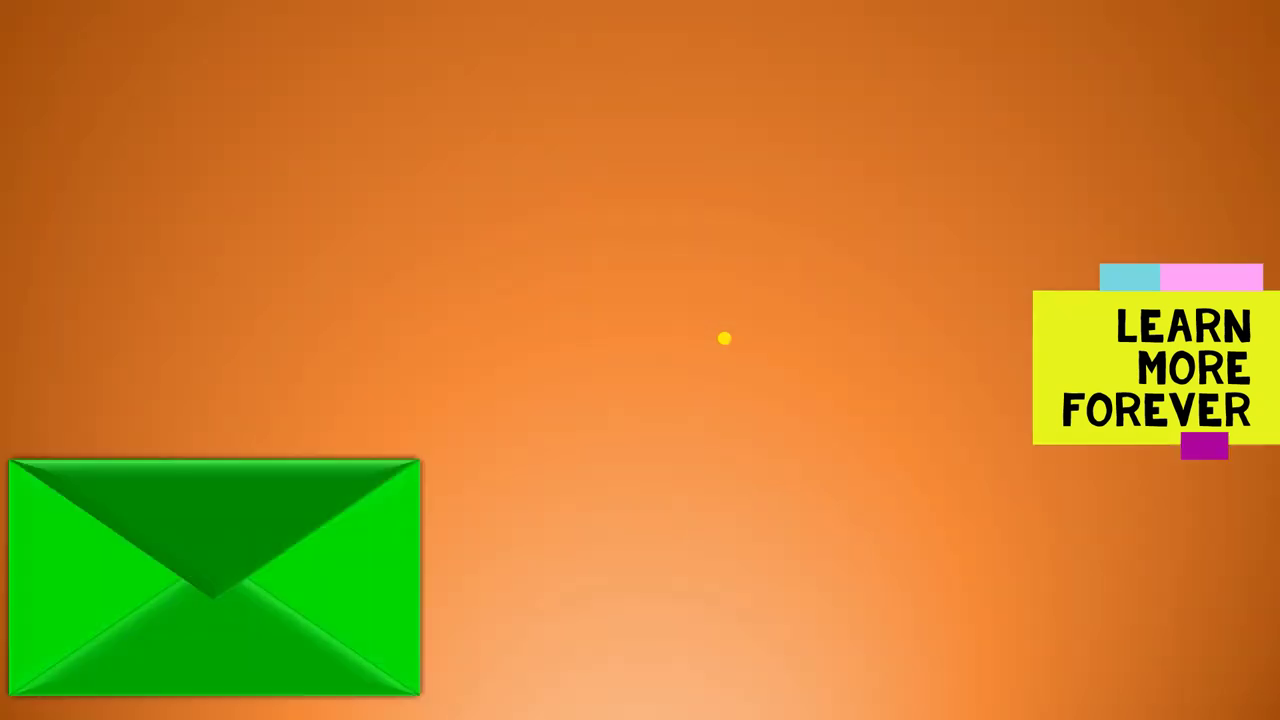
{"action": "left_click", "coordinate": [724, 338]}
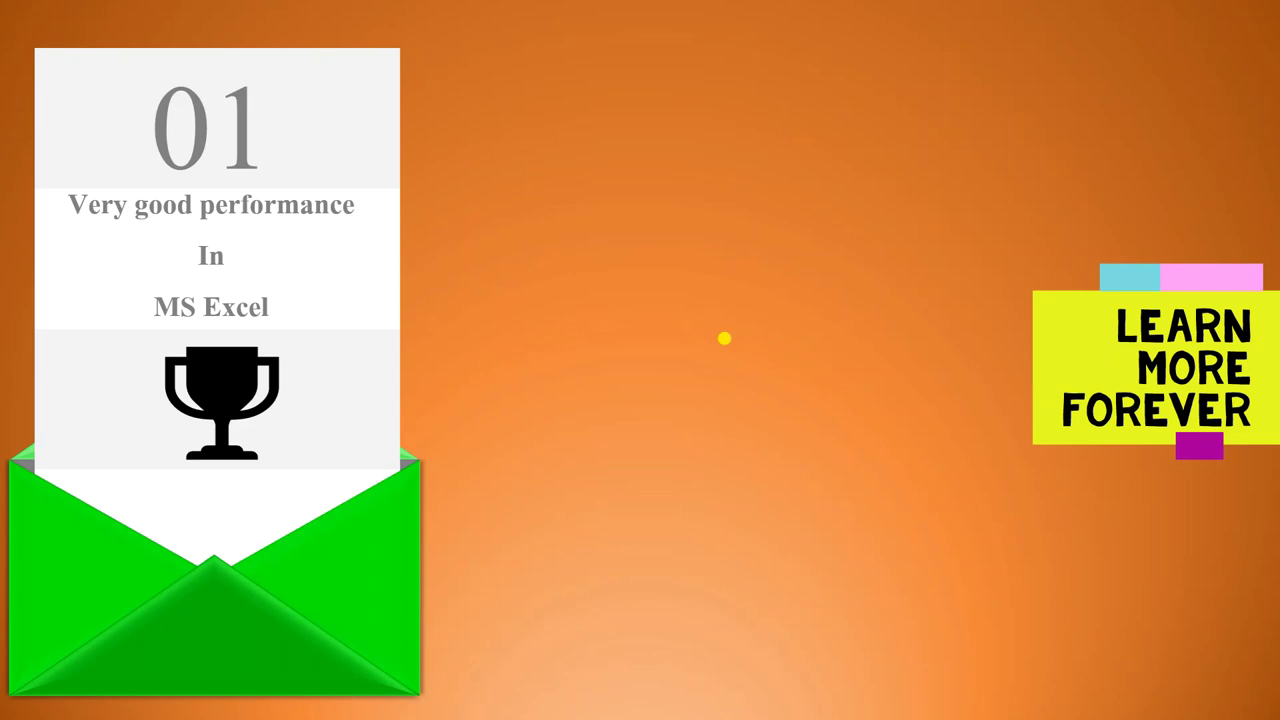
{"action": "key", "text": "Escape"}
- Set the 01 card's animation to start After Previous and raise its duration two increments
{"action": "left_click", "coordinate": [543, 364]}
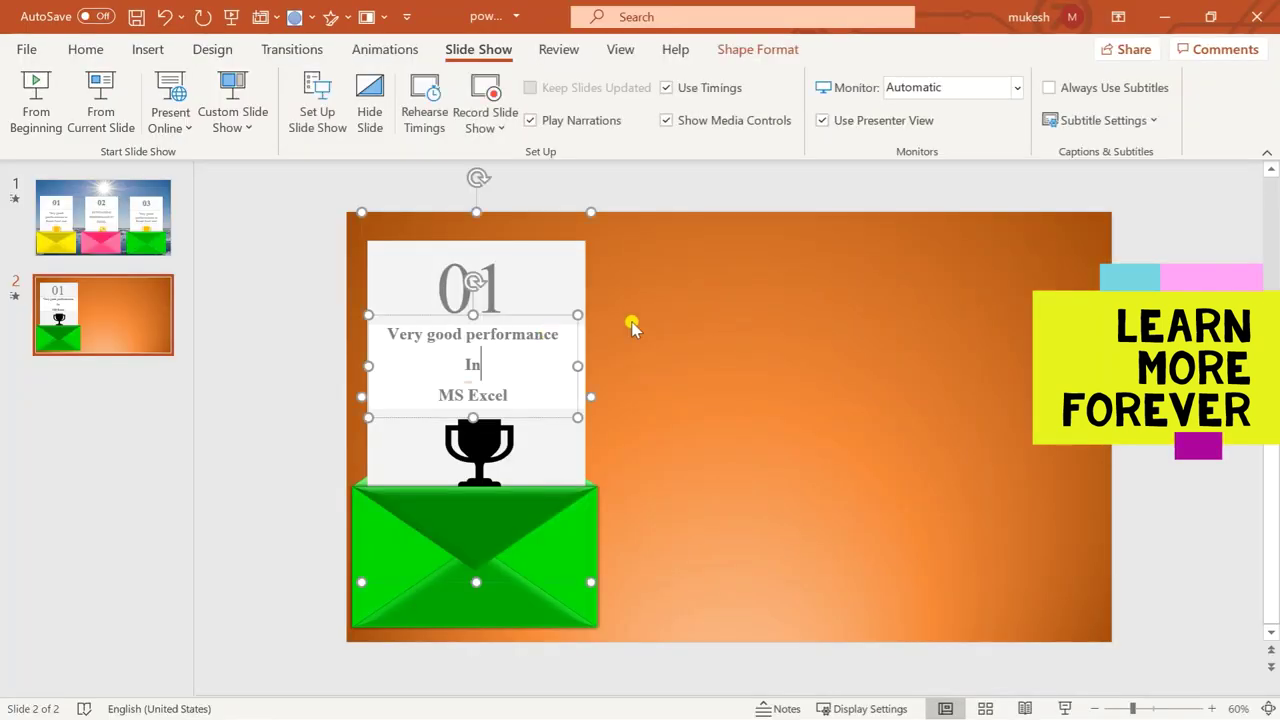
{"action": "left_click", "coordinate": [632, 328]}
{"action": "left_click", "coordinate": [555, 260]}
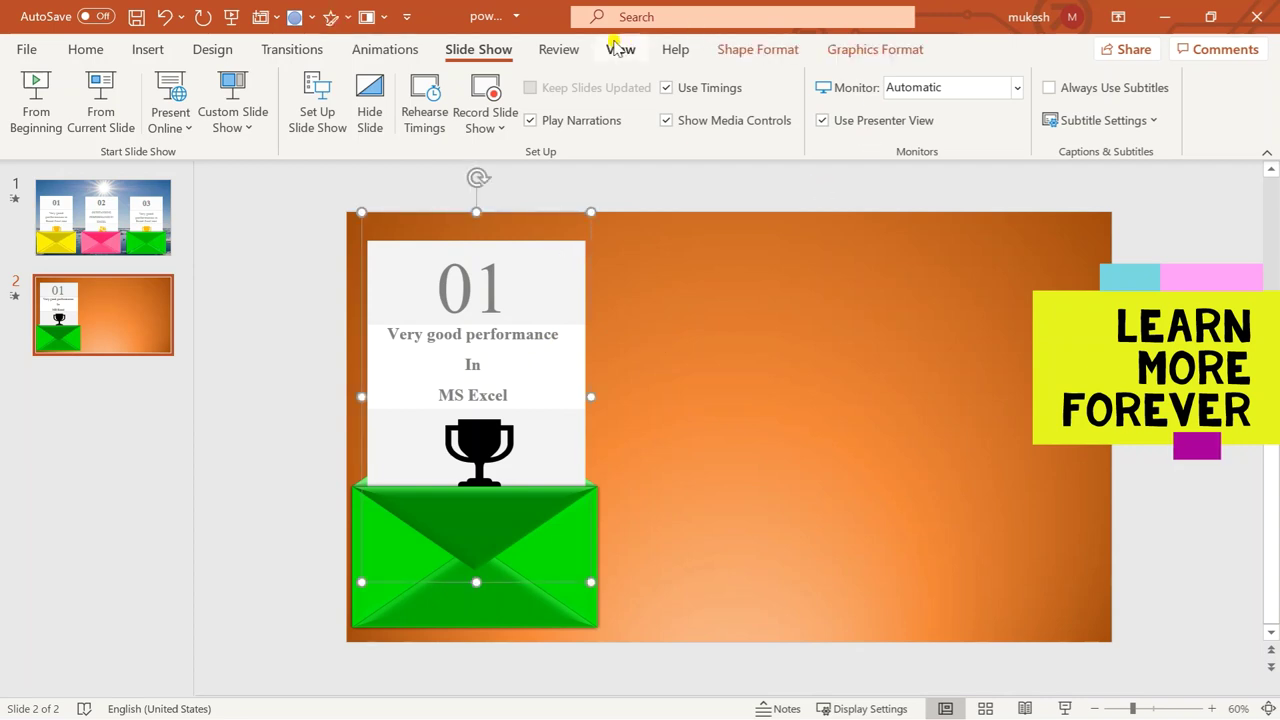
{"action": "left_click", "coordinate": [381, 50]}
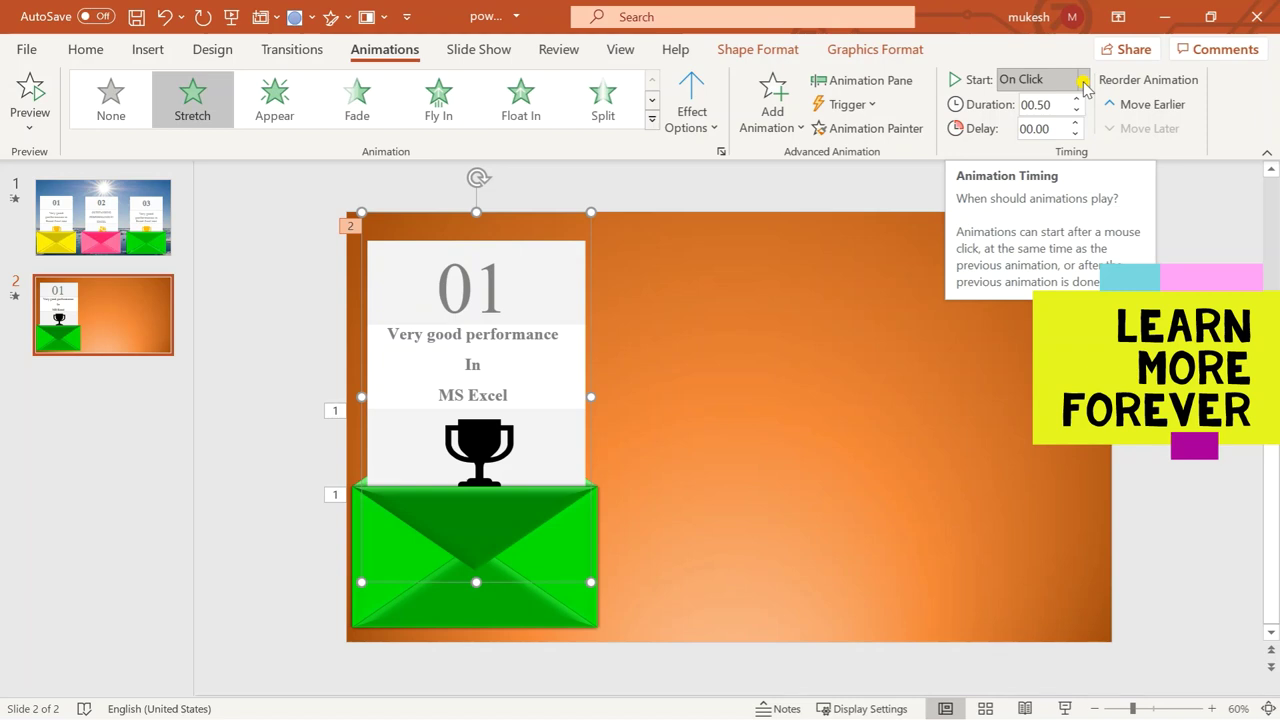
{"action": "left_click", "coordinate": [1085, 82]}
{"action": "left_click", "coordinate": [1063, 158]}
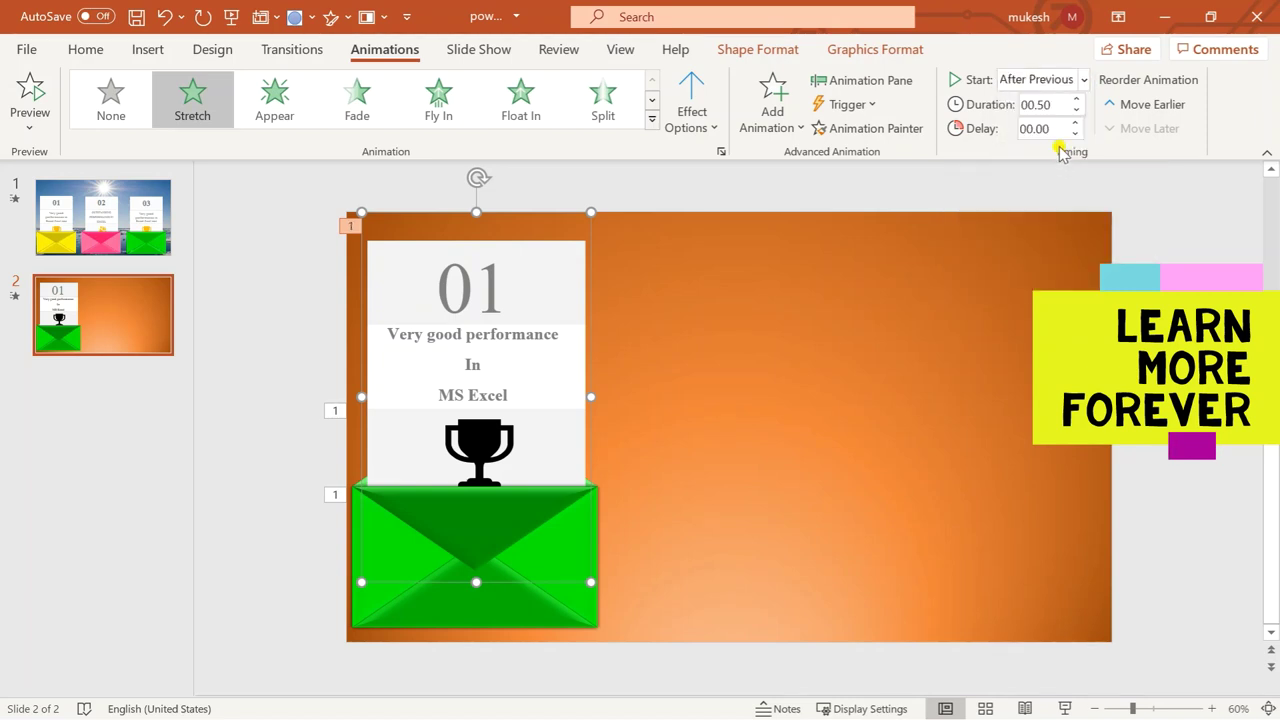
{"action": "left_click", "coordinate": [1076, 99]}
{"action": "left_click", "coordinate": [1076, 99]}
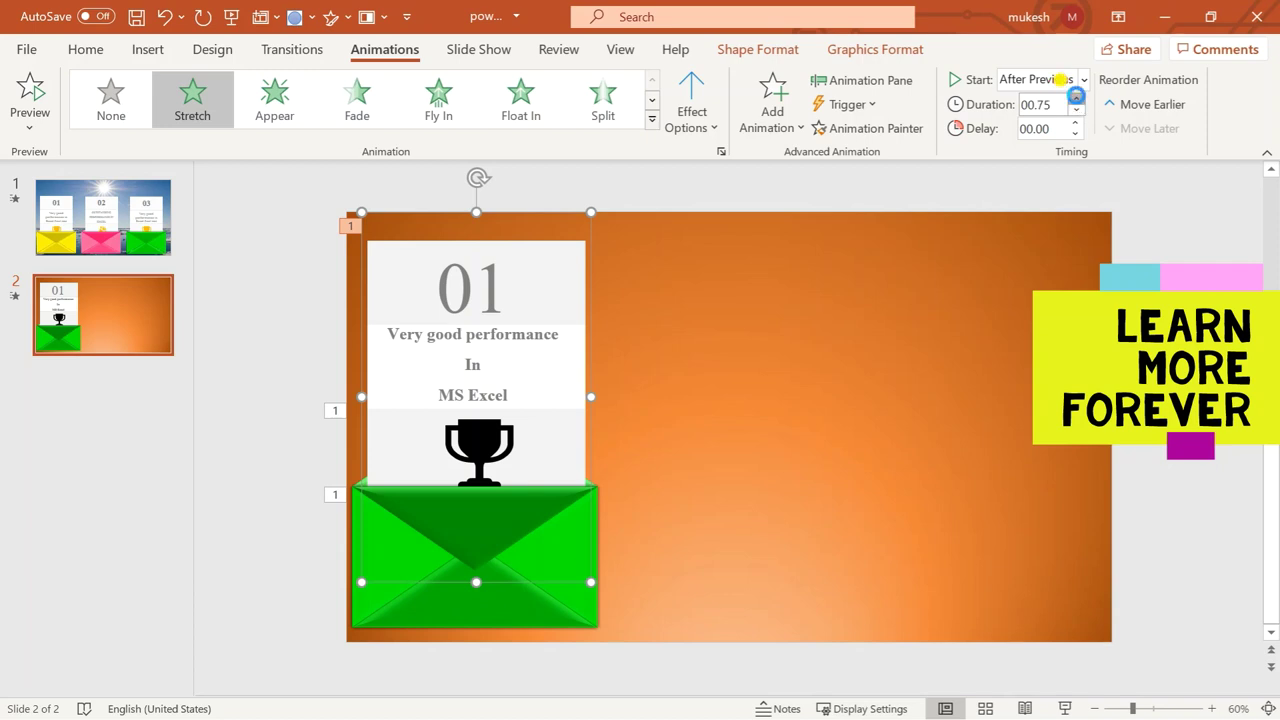
- Replay the slideshow from slide 2 to check the new animation timing
{"action": "left_click", "coordinate": [904, 362]}
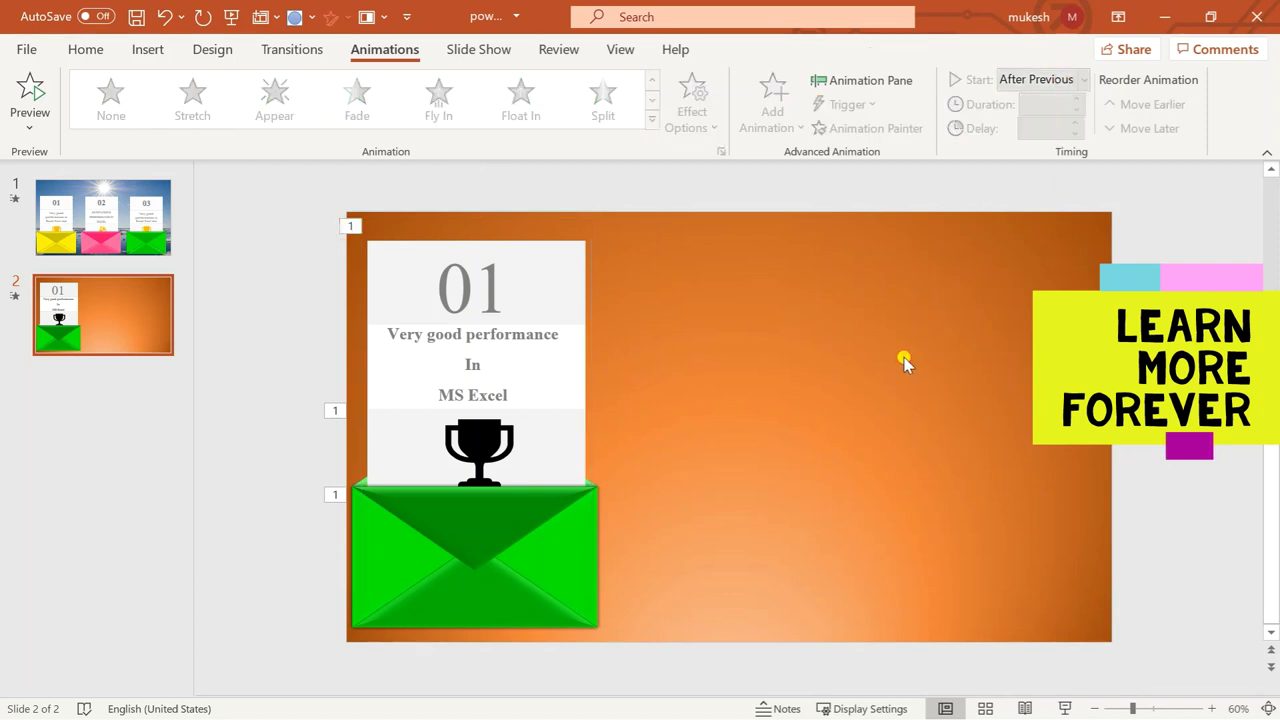
{"action": "key", "text": "alt"}
{"action": "key", "text": "s"}
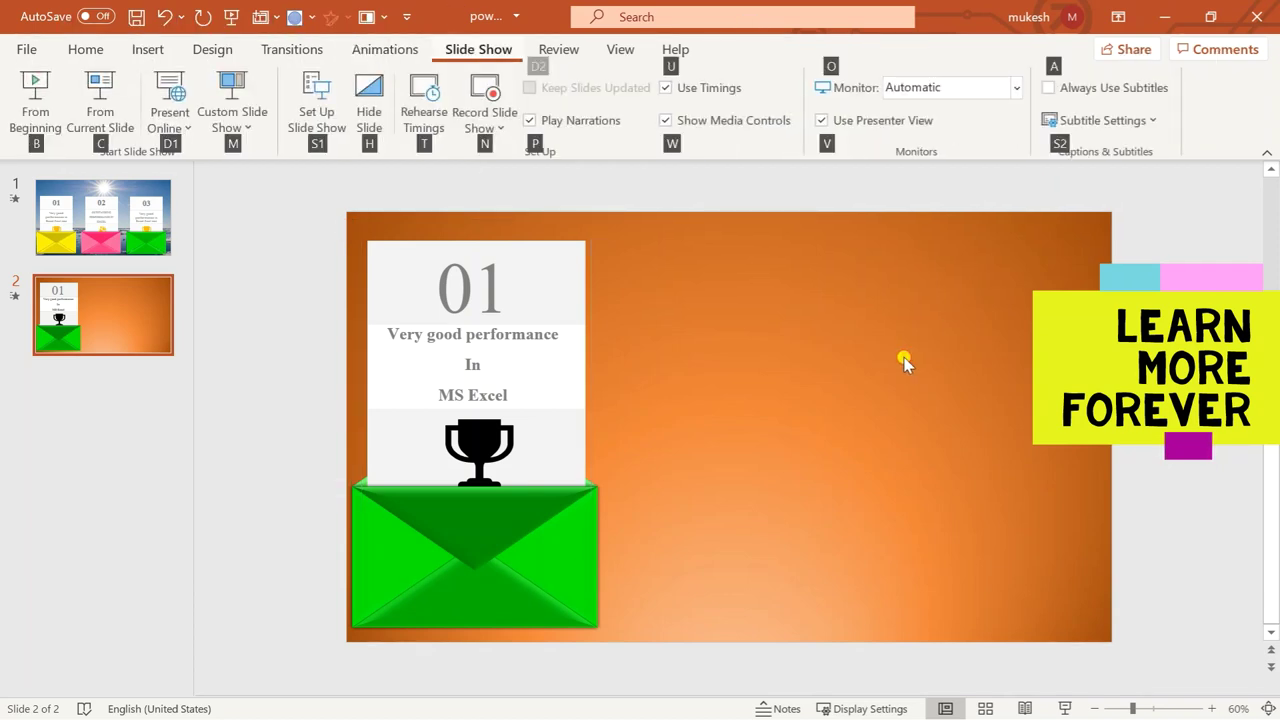
{"action": "key", "text": "c"}
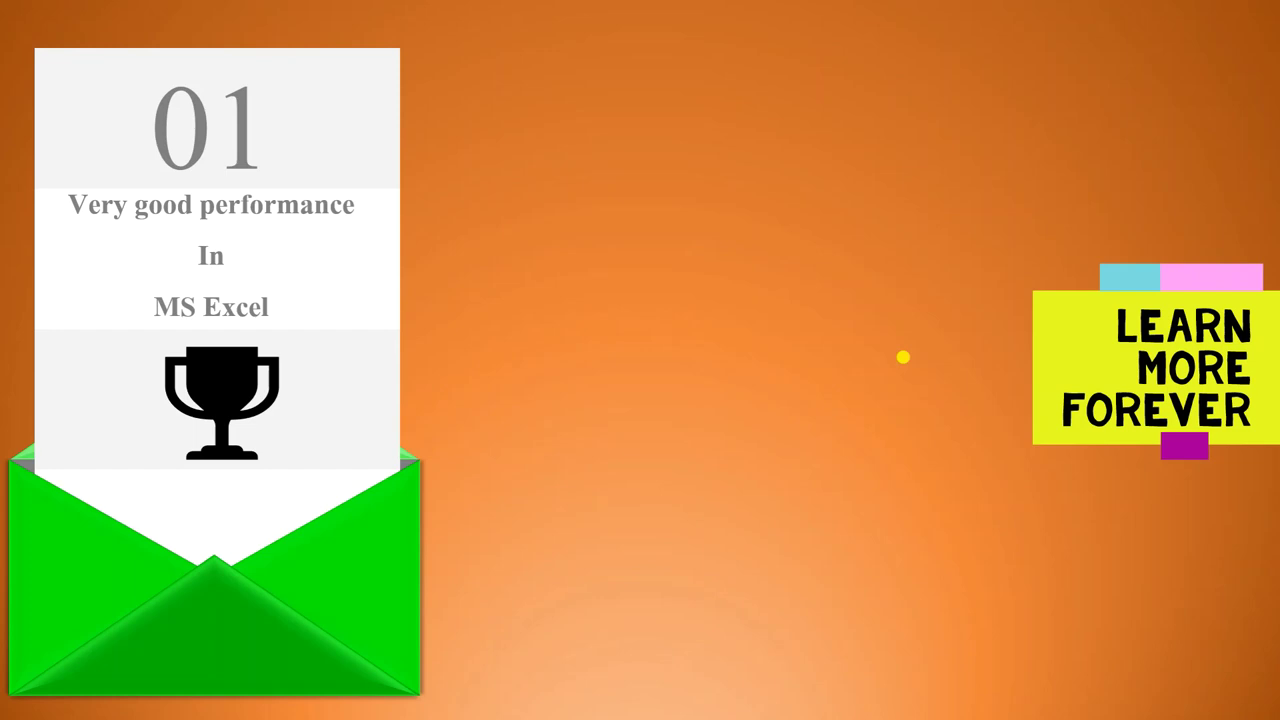
{"action": "key", "text": "Escape"}
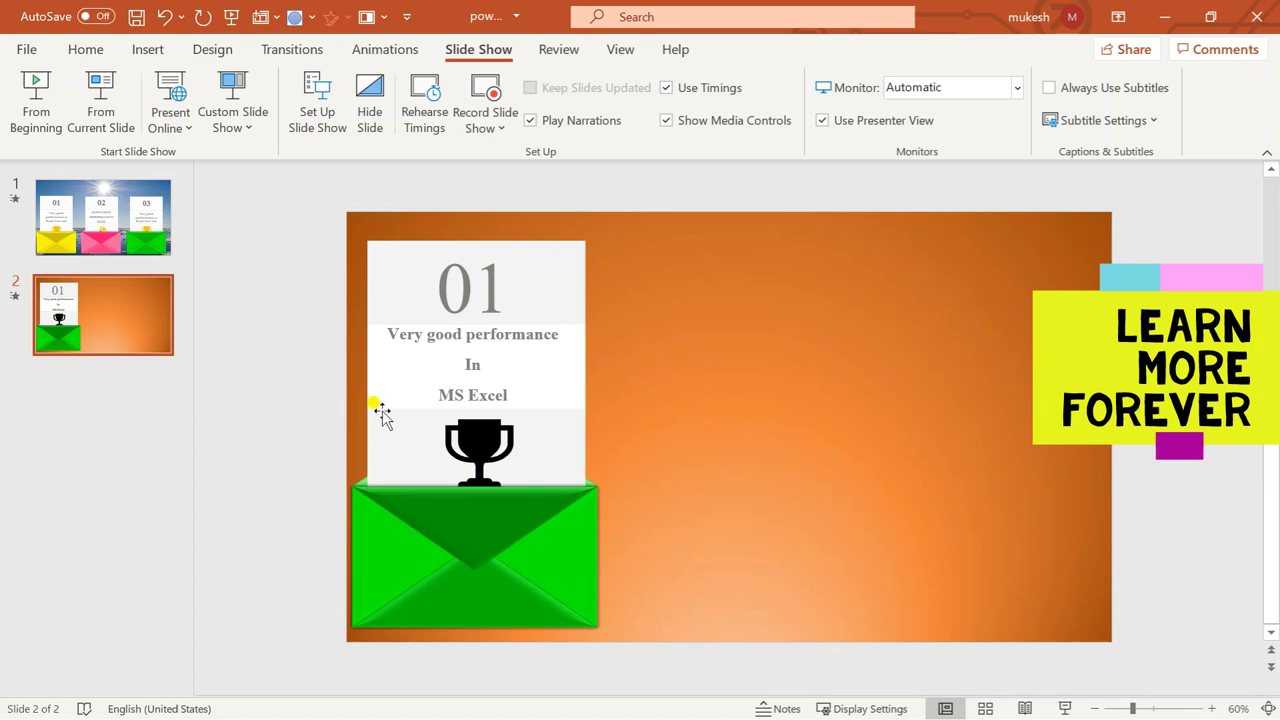
- Duplicate the card and green envelope twice with Ctrl+D, spacing the copies to the right
{"action": "left_click_drag", "start_coordinate": [358, 220], "coordinate": [617, 656]}
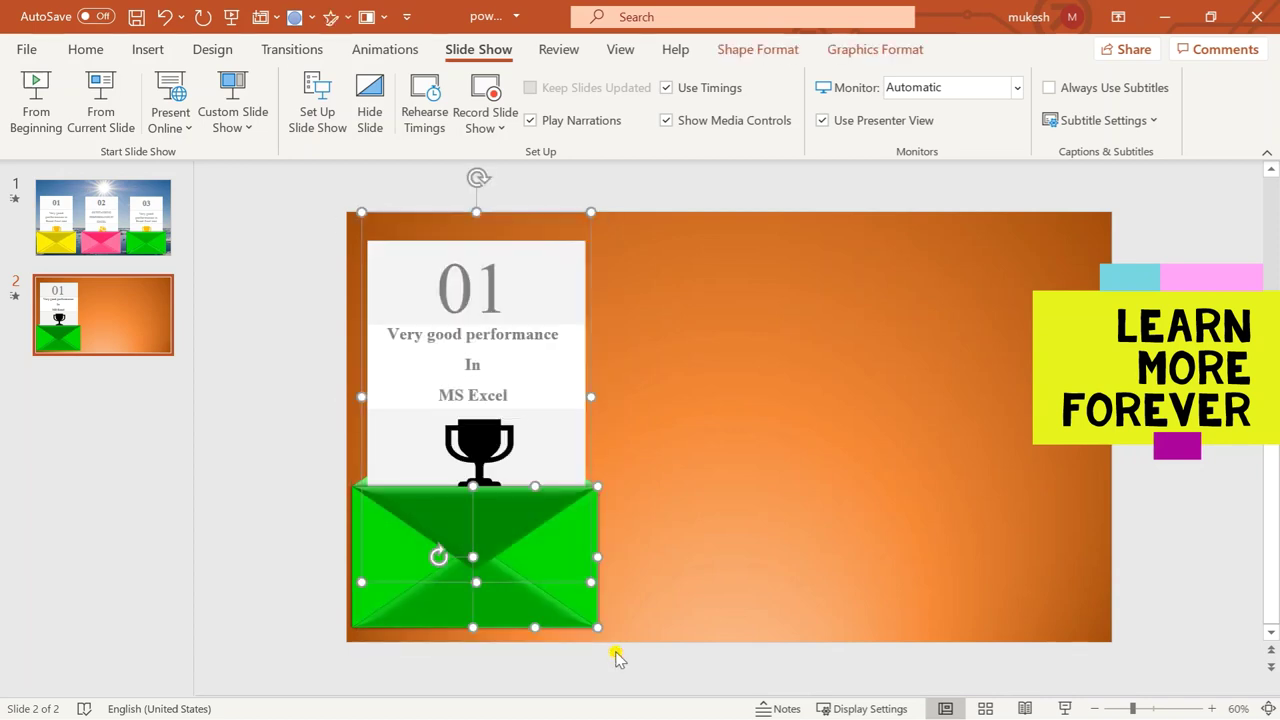
{"action": "left_click", "coordinate": [676, 550]}
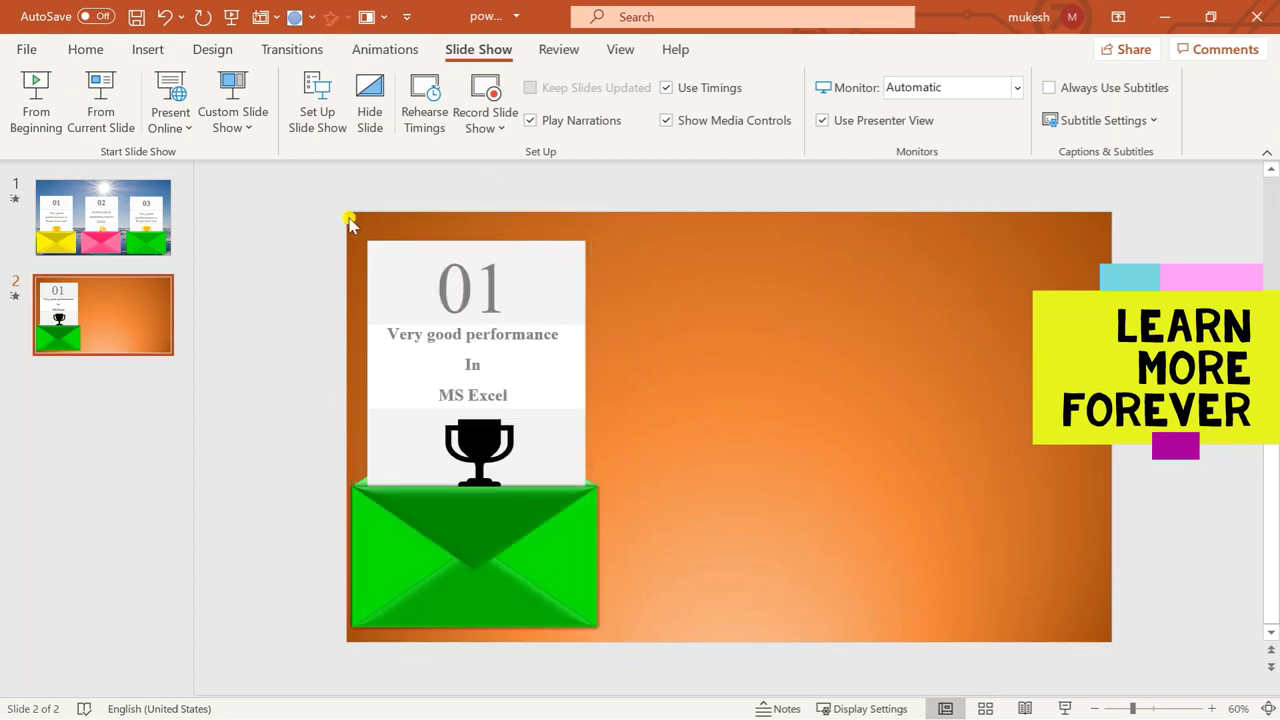
{"action": "mouse_move", "coordinate": [352, 220]}
{"action": "left_mouse_down"}
{"action": "mouse_move", "coordinate": [527, 522]}
{"action": "mouse_move", "coordinate": [632, 641]}
{"action": "left_mouse_up"}
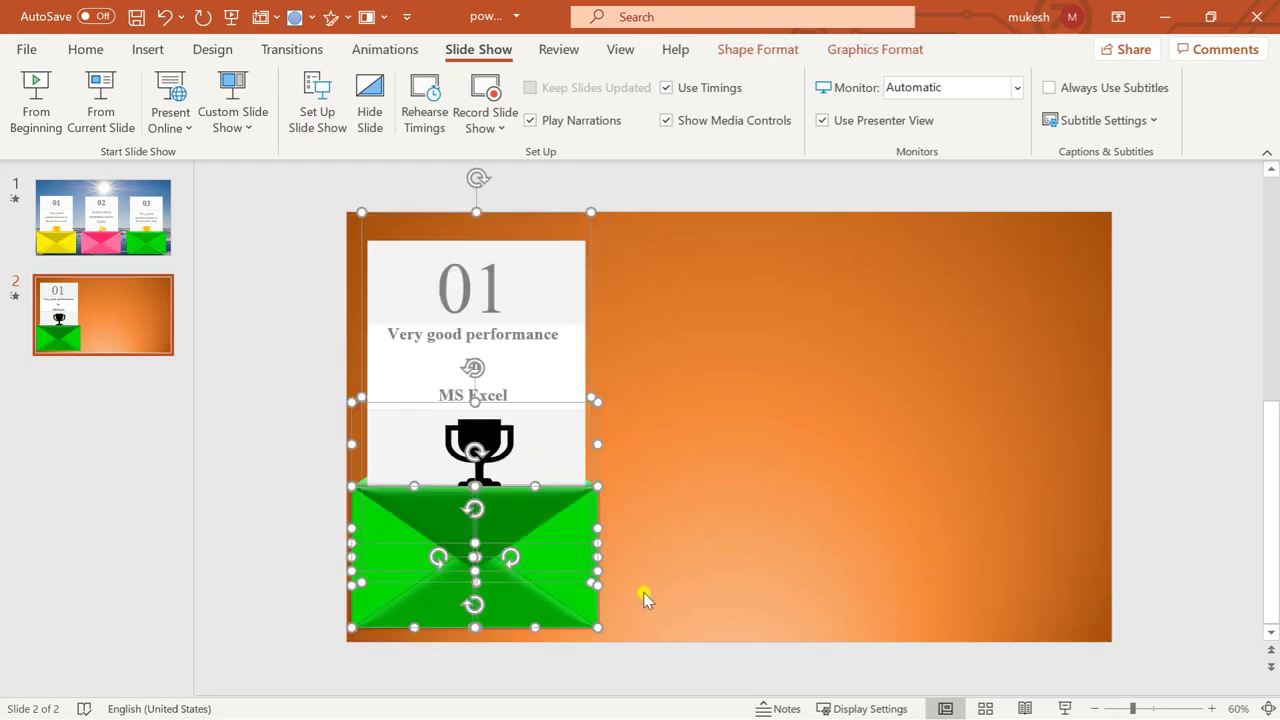
{"action": "key", "text": "ctrl+d"}
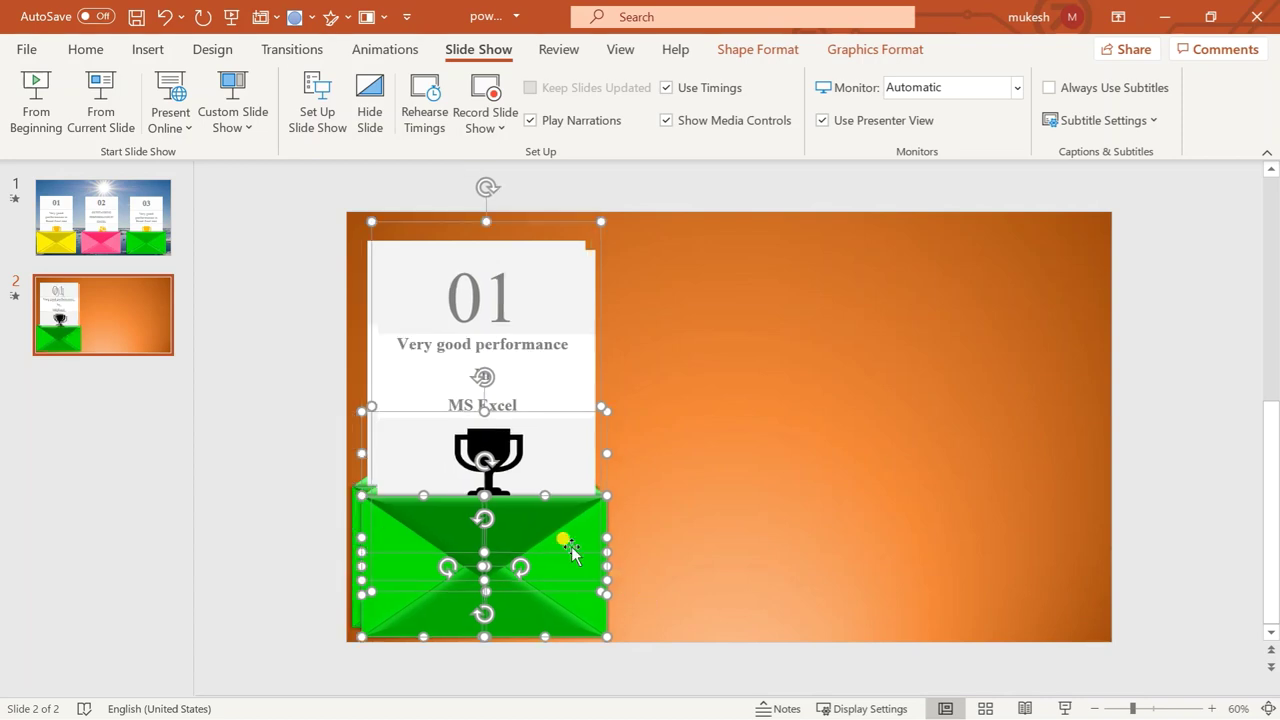
{"action": "left_click_drag", "start_coordinate": [541, 527], "coordinate": [790, 510]}
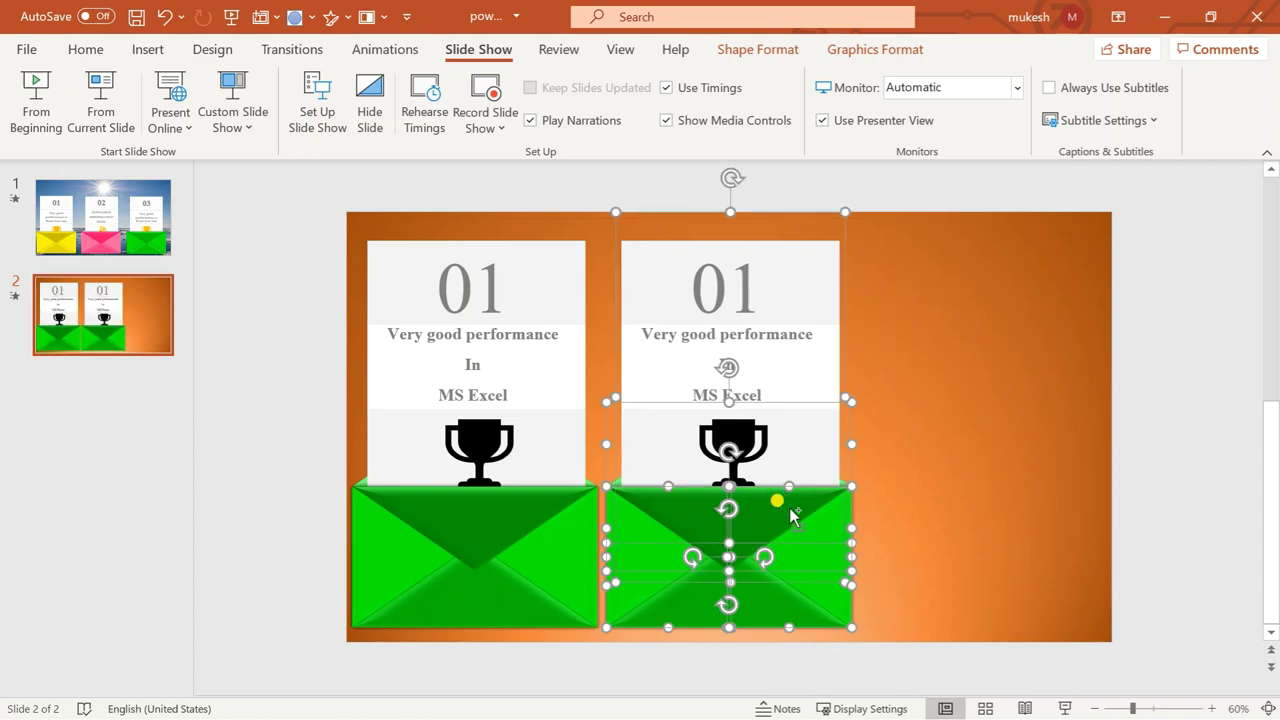
{"action": "key", "text": "ctrl+d"}
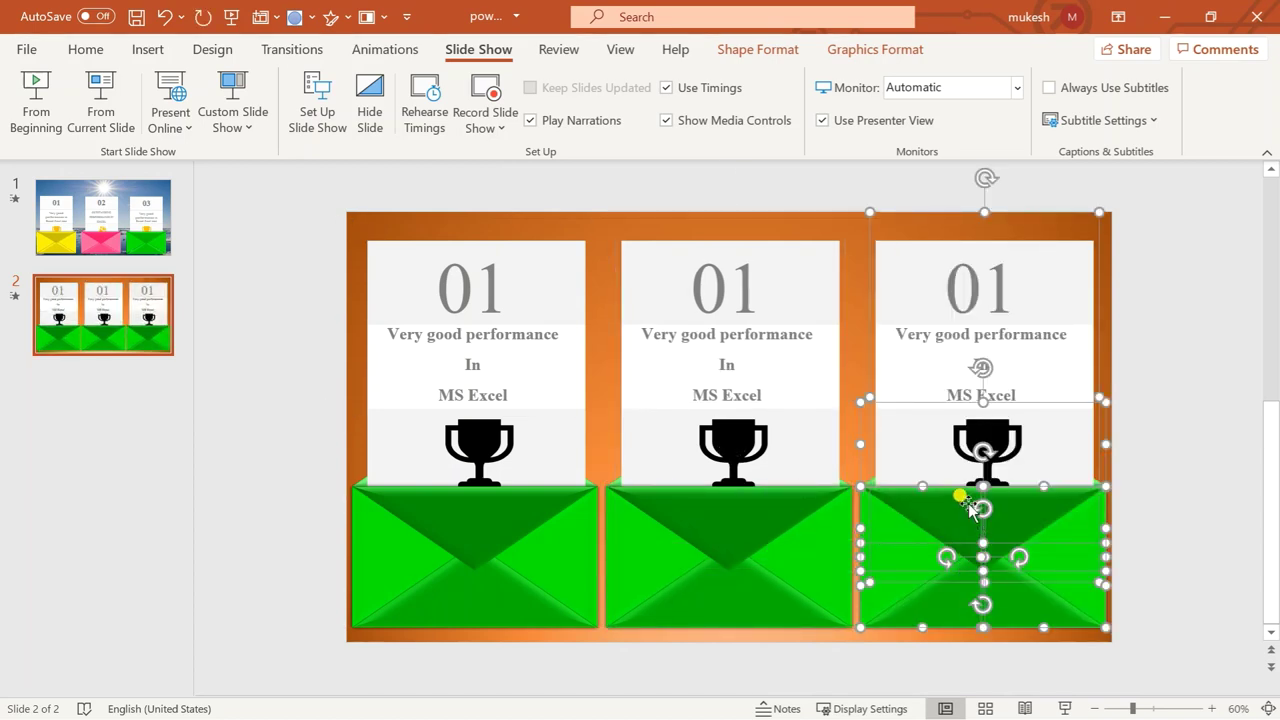
{"action": "left_click", "coordinate": [745, 279]}
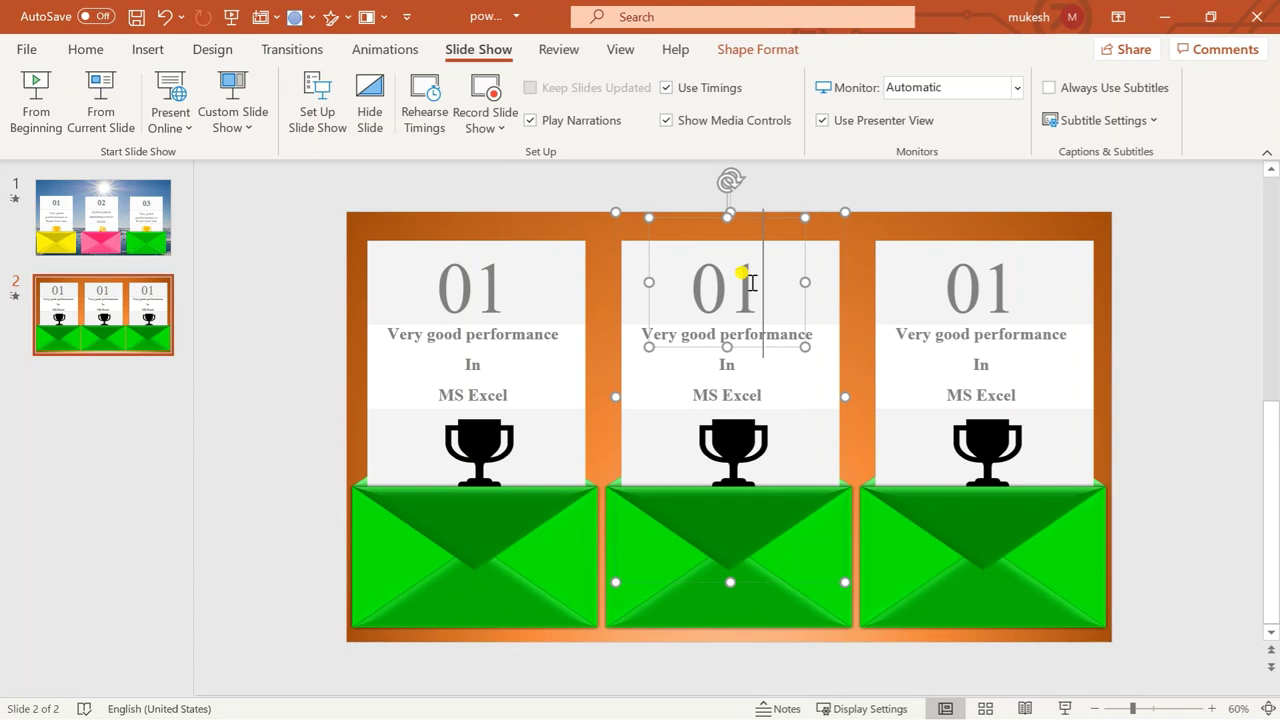
- Renumber the middle card 02 and insert a dark medal icon from an 'award' icon search
{"action": "key", "text": "BackSpace"}
{"action": "type", "text": "2"}
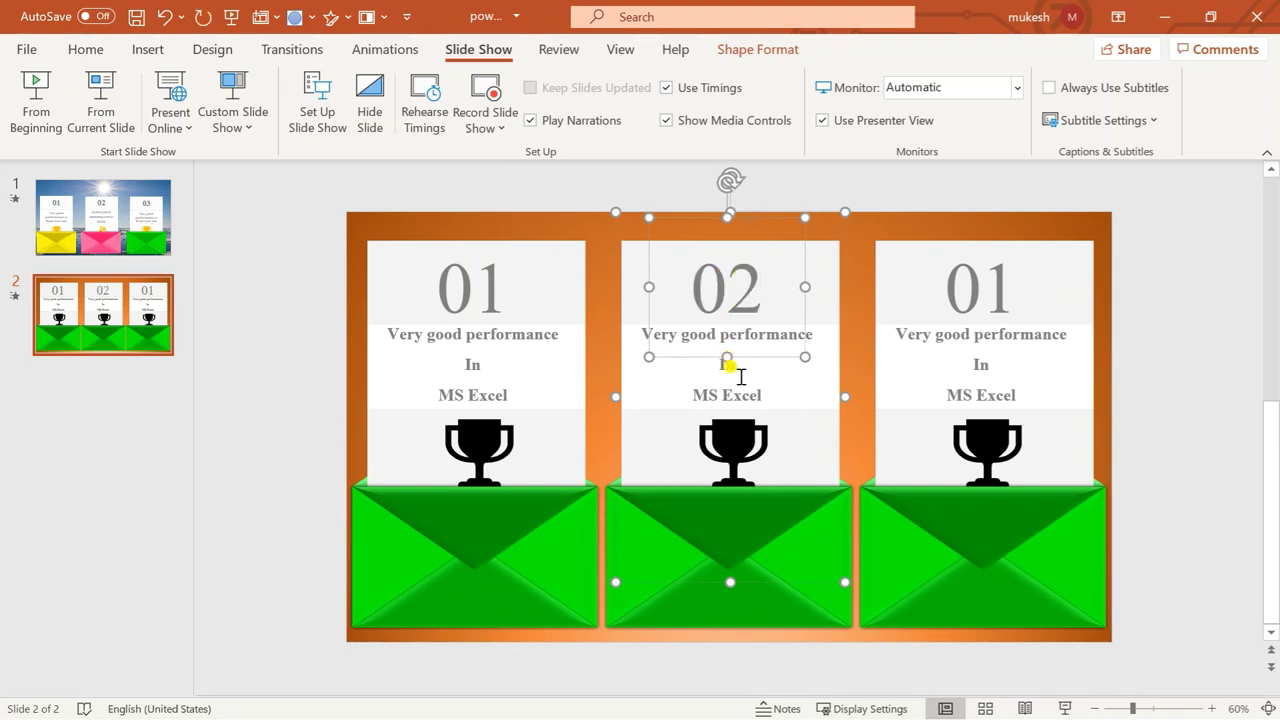
{"action": "left_click", "coordinate": [748, 438]}
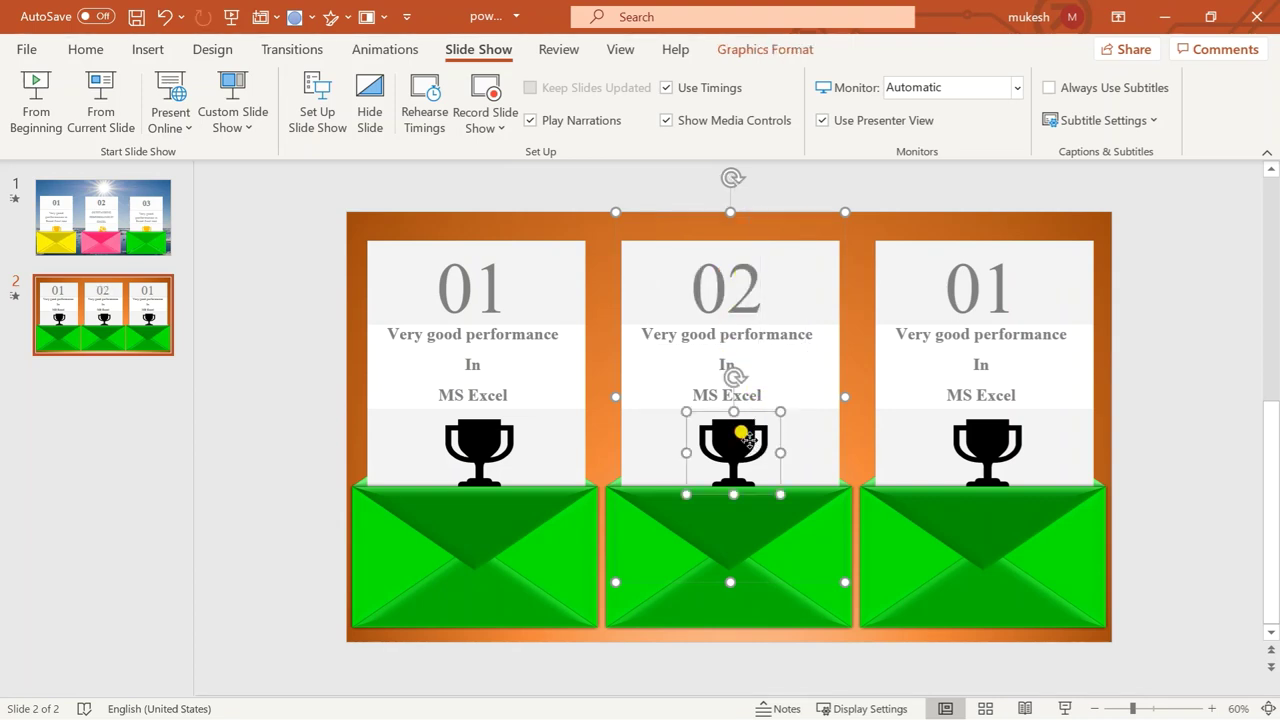
{"action": "left_click", "coordinate": [150, 52]}
{"action": "left_click", "coordinate": [362, 108]}
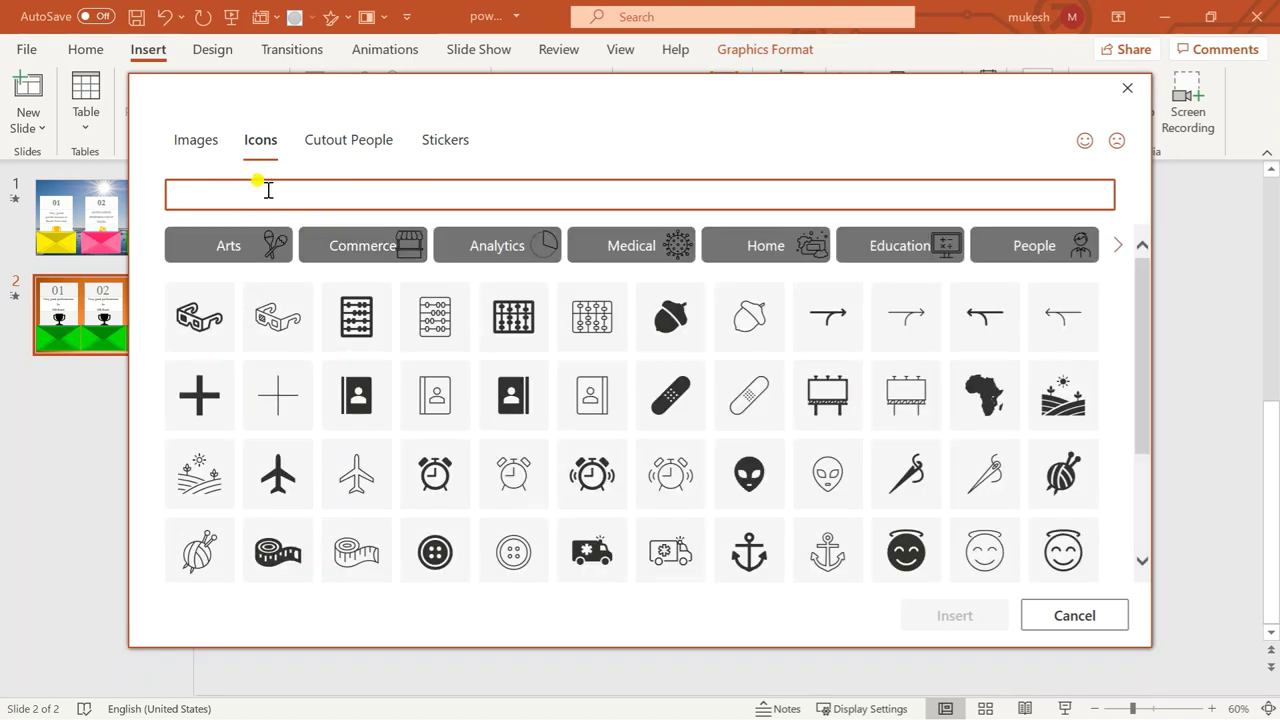
{"action": "type", "text": "awr"}
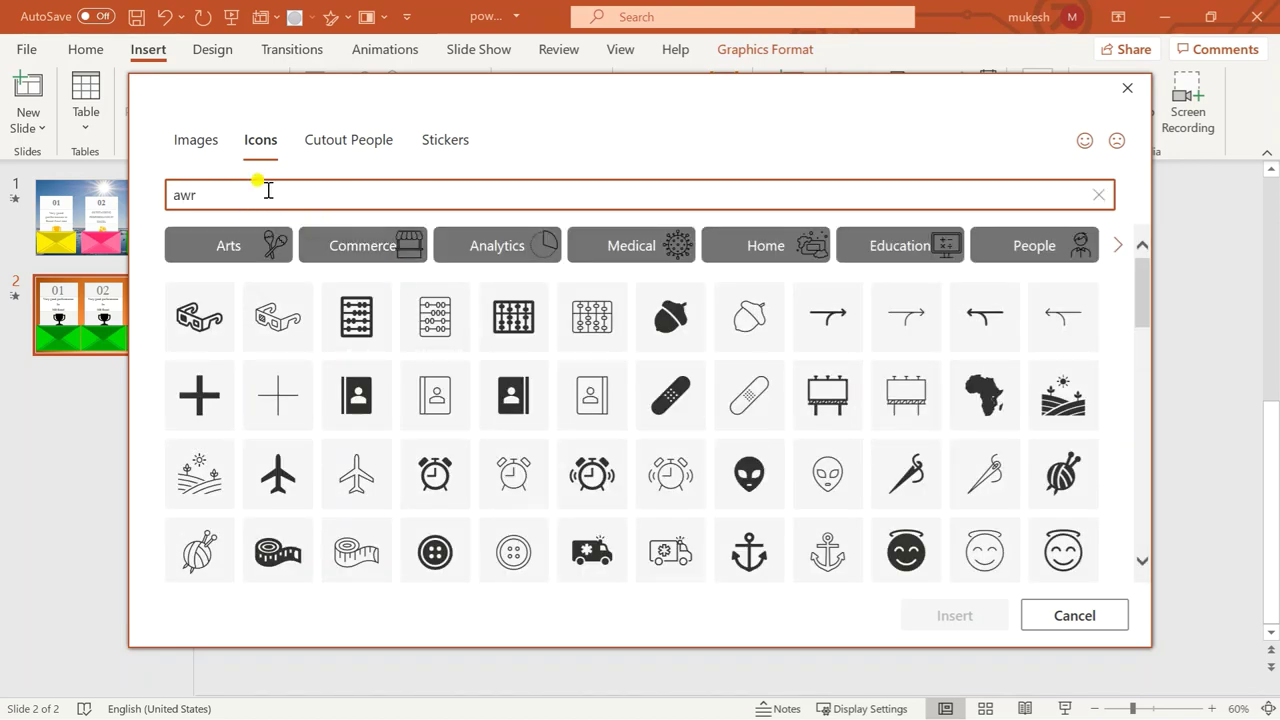
{"action": "type", "text": "ad"}
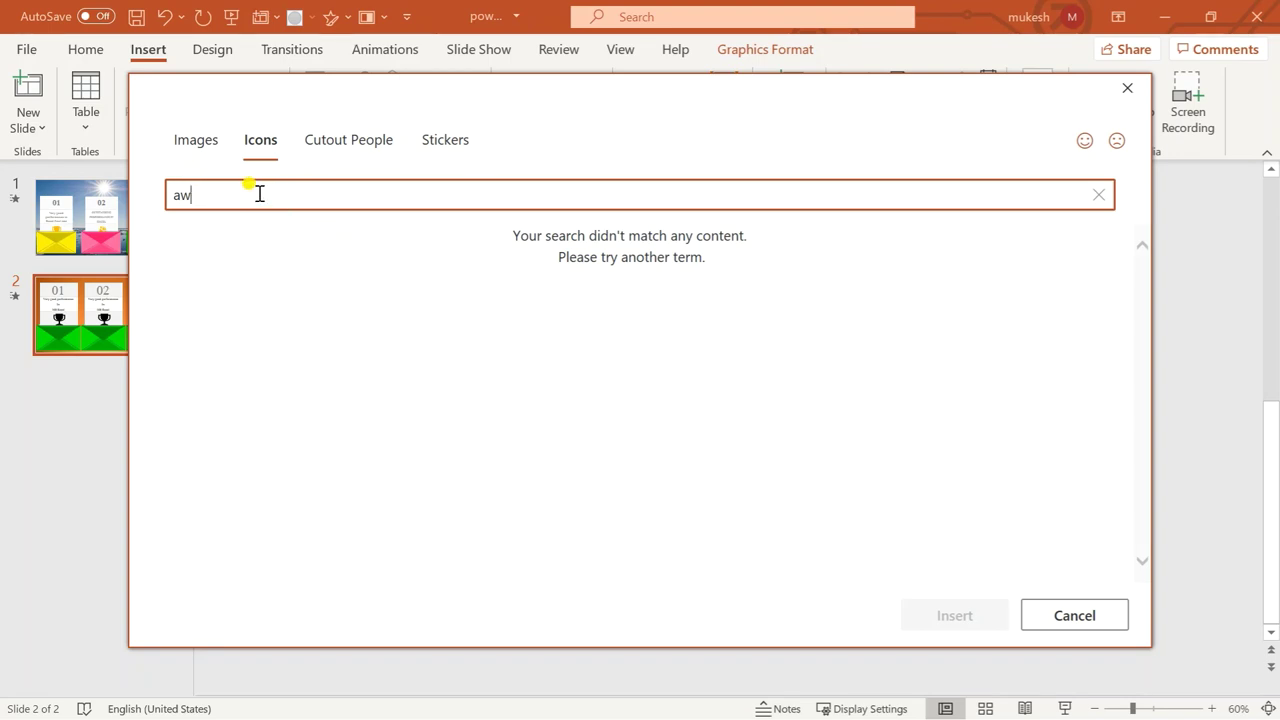
{"action": "type", "text": "ard"}
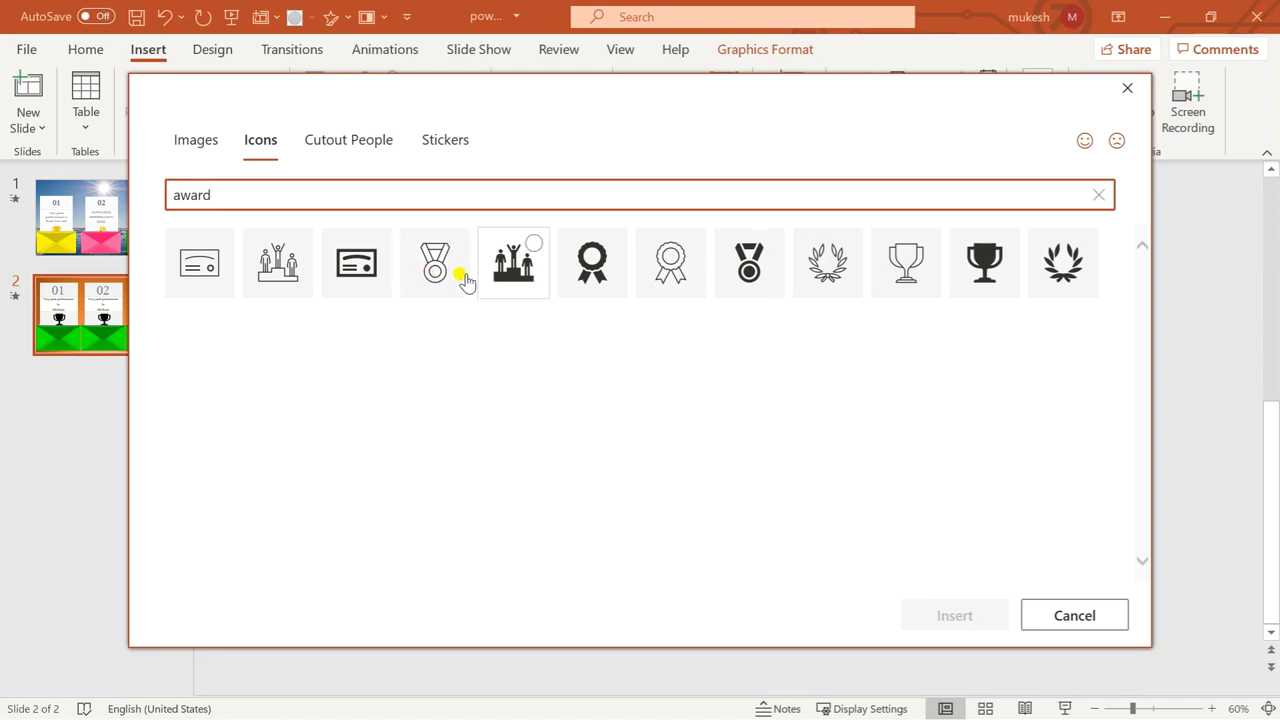
{"action": "left_click", "coordinate": [736, 280]}
{"action": "left_click", "coordinate": [962, 615]}
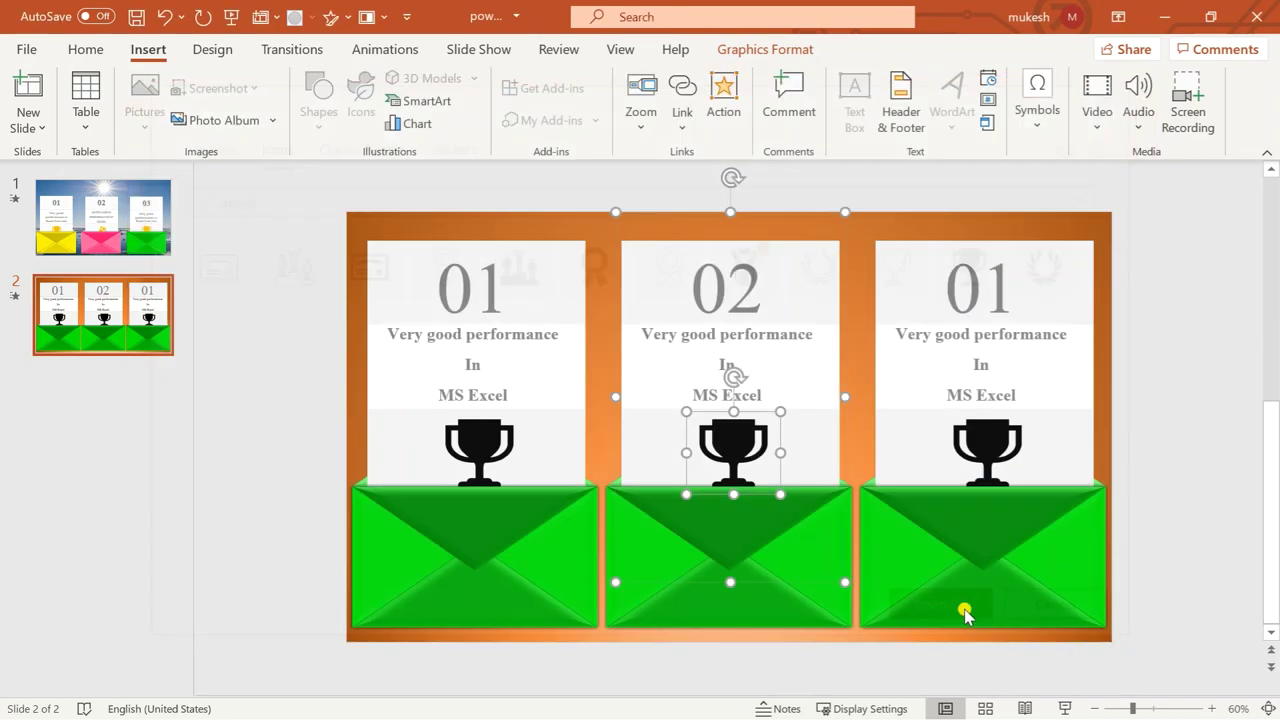
- Delete the middle card's trophy and move the medal into its place
{"action": "left_click", "coordinate": [732, 450]}
{"action": "left_click", "coordinate": [735, 447]}
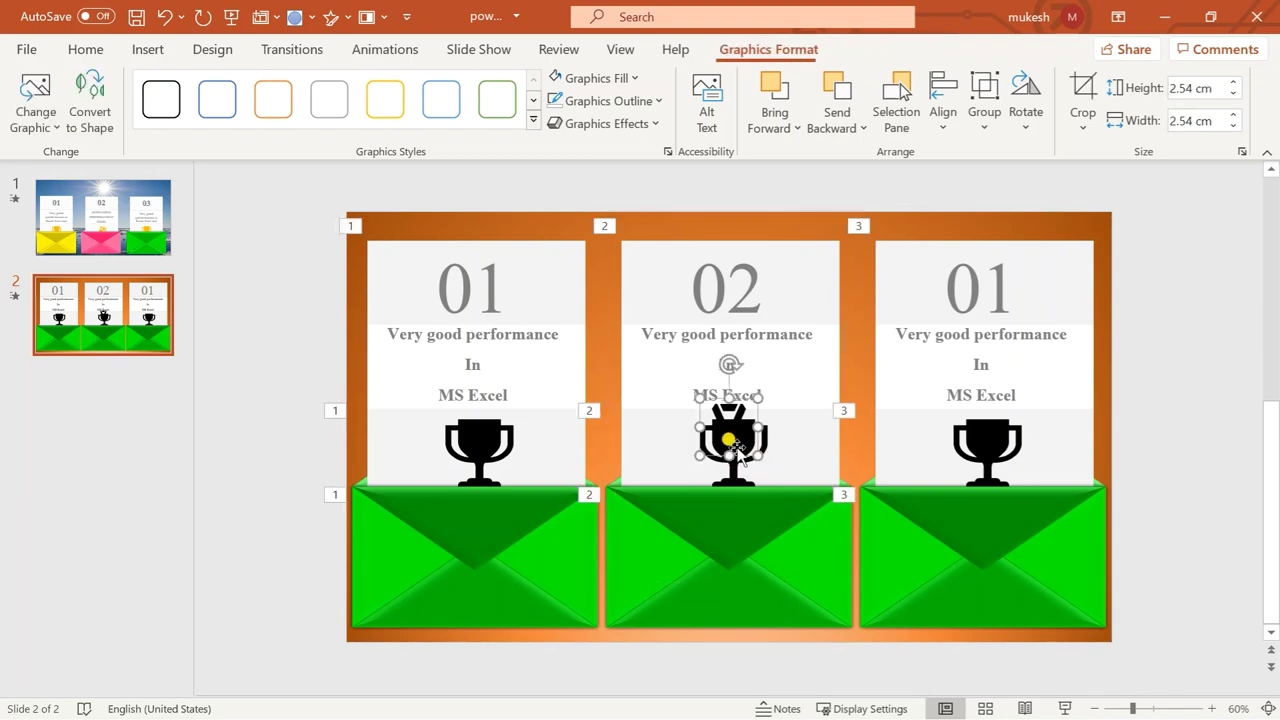
{"action": "left_click_drag", "start_coordinate": [729, 420], "coordinate": [504, 398]}
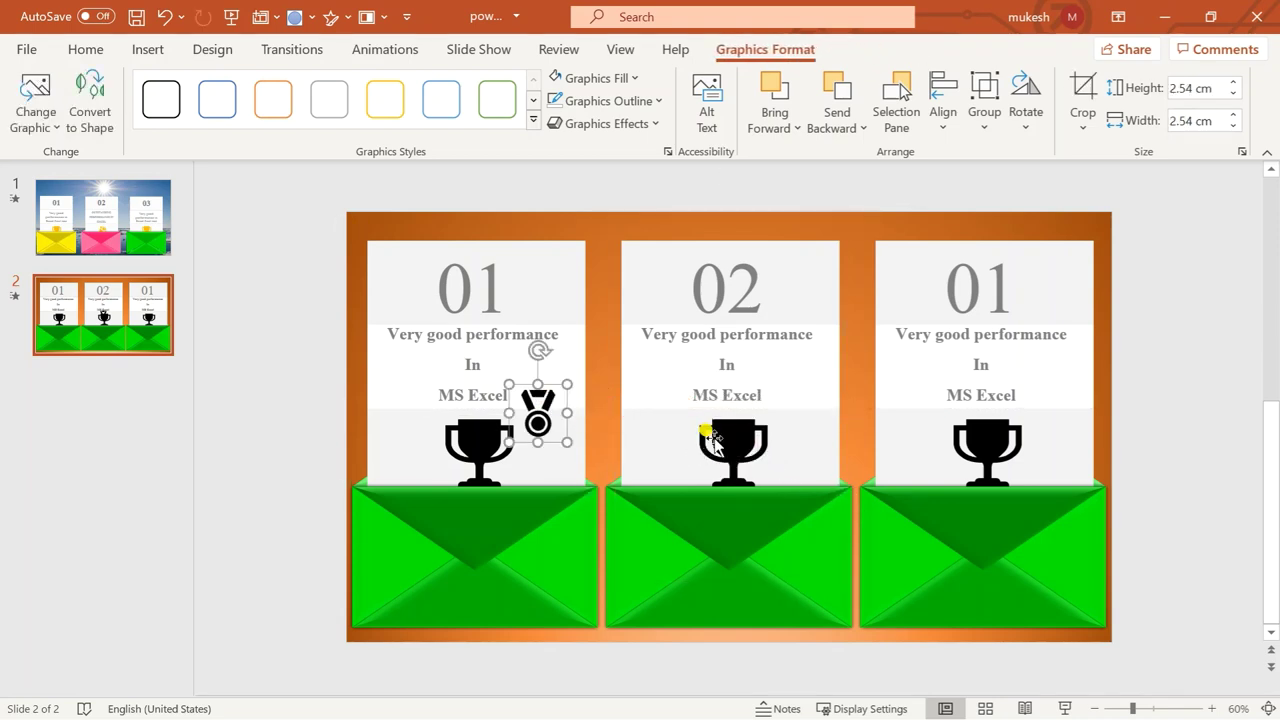
{"action": "left_click", "coordinate": [712, 432]}
{"action": "left_click", "coordinate": [716, 435]}
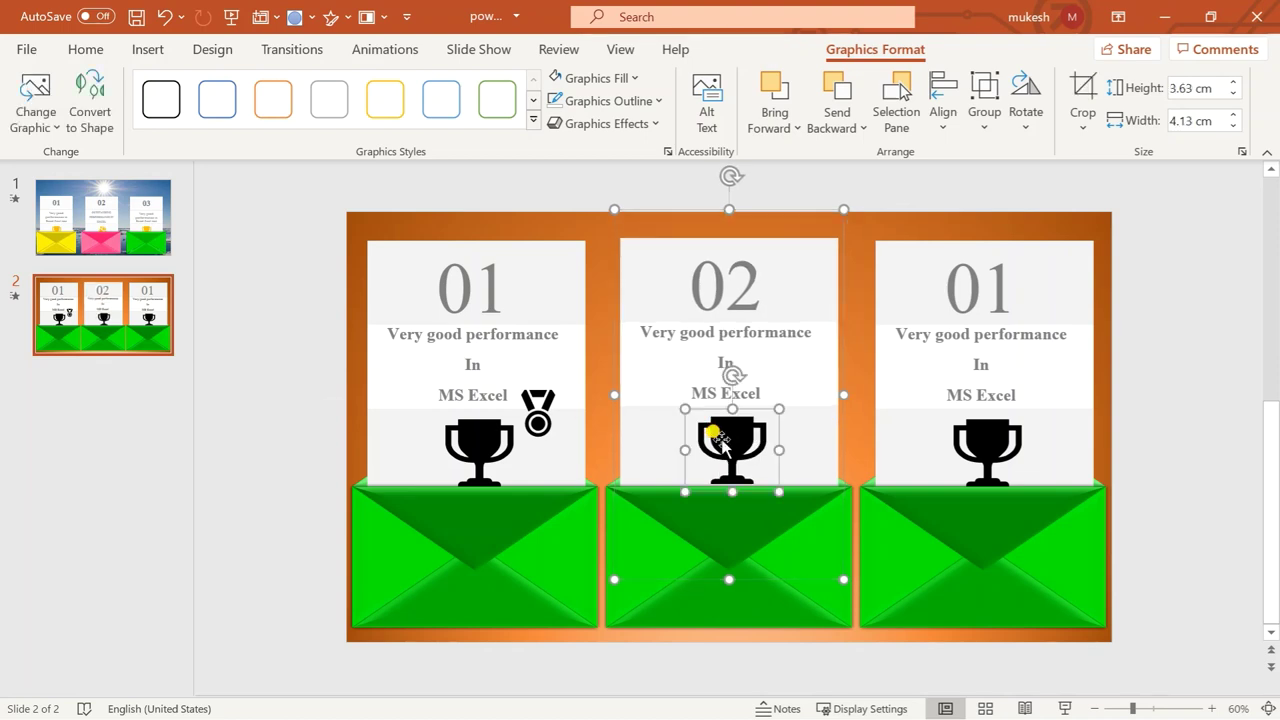
{"action": "key", "text": "Delete"}
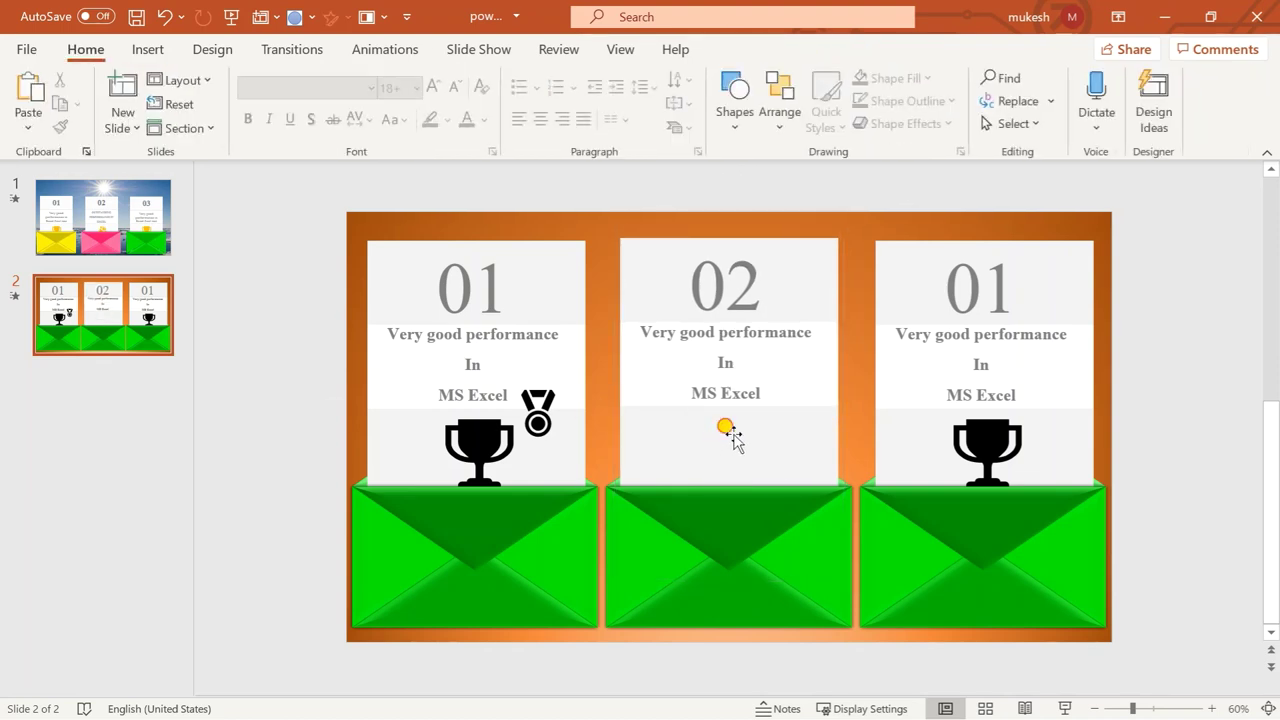
{"action": "left_click", "coordinate": [723, 442]}
{"action": "mouse_move", "coordinate": [530, 415]}
{"action": "left_mouse_down"}
{"action": "mouse_move", "coordinate": [720, 445]}
{"action": "mouse_move", "coordinate": [773, 402]}
{"action": "mouse_move", "coordinate": [740, 437]}
{"action": "left_mouse_up"}
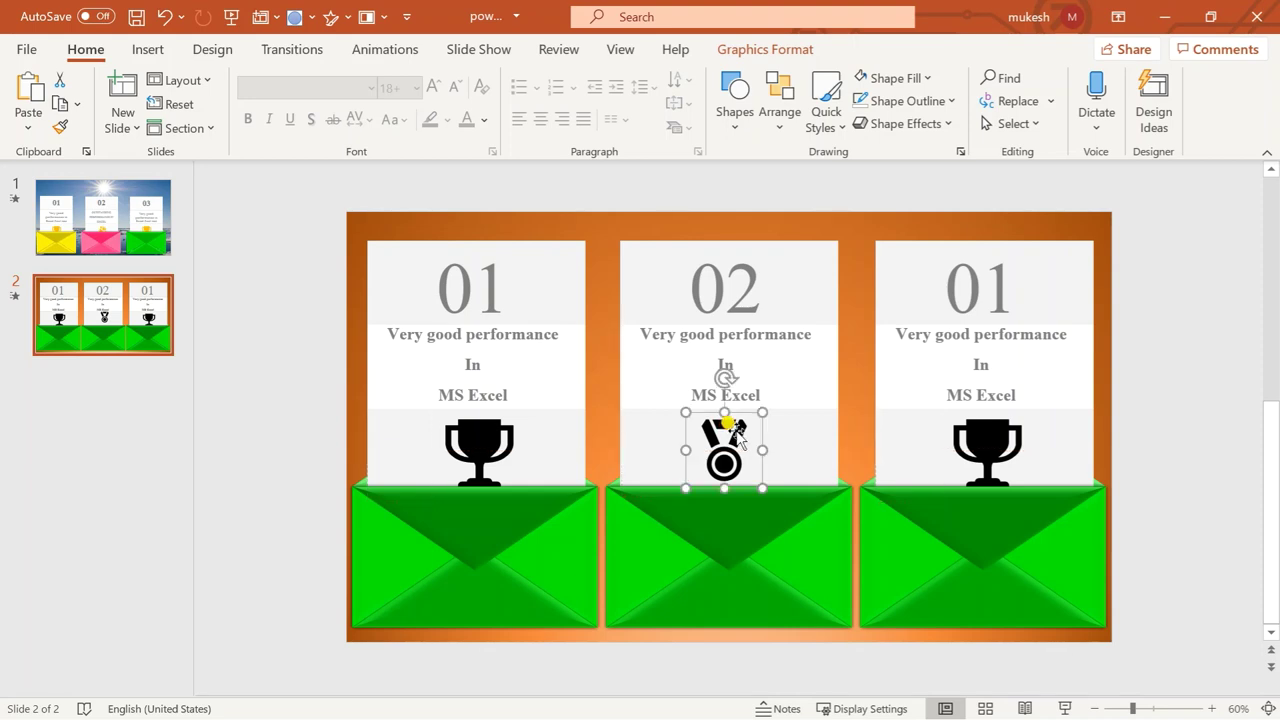
{"action": "left_click", "coordinate": [980, 443]}
{"action": "left_click", "coordinate": [976, 441]}
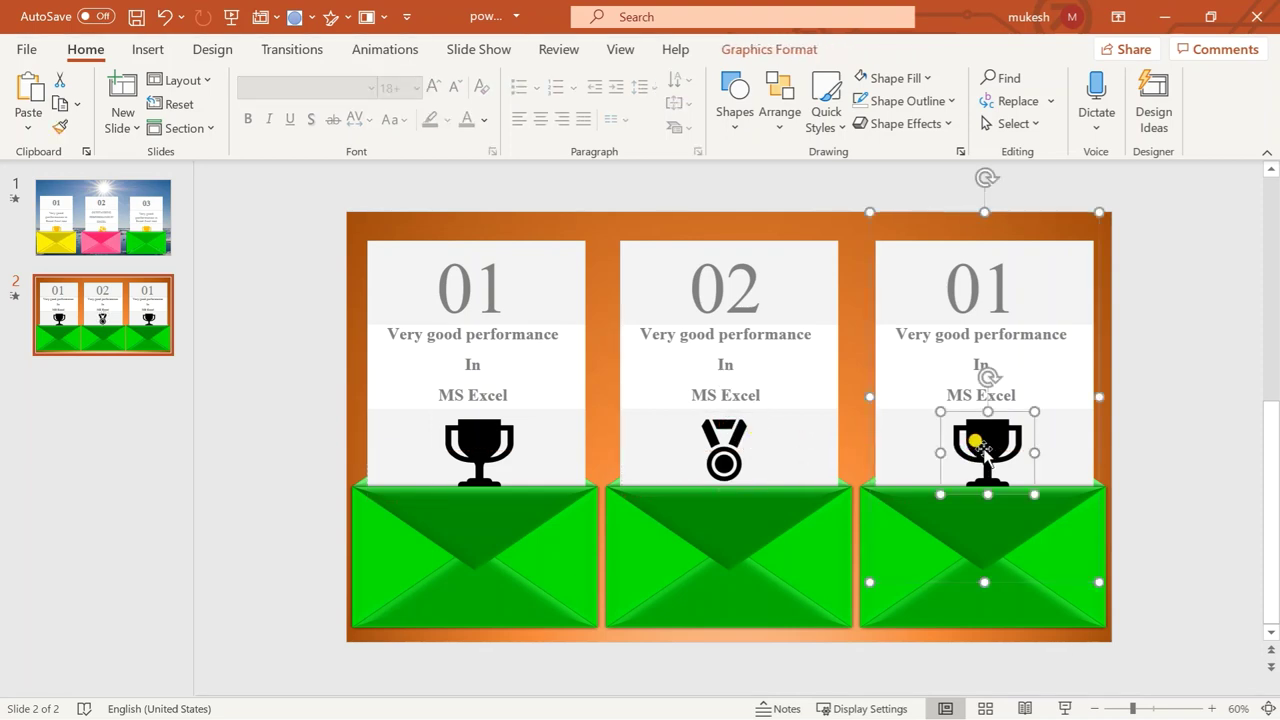
- Use Change Graphic to swap the third card's trophy for the certificate icon from an 'award' search
{"action": "left_click", "coordinate": [750, 49]}
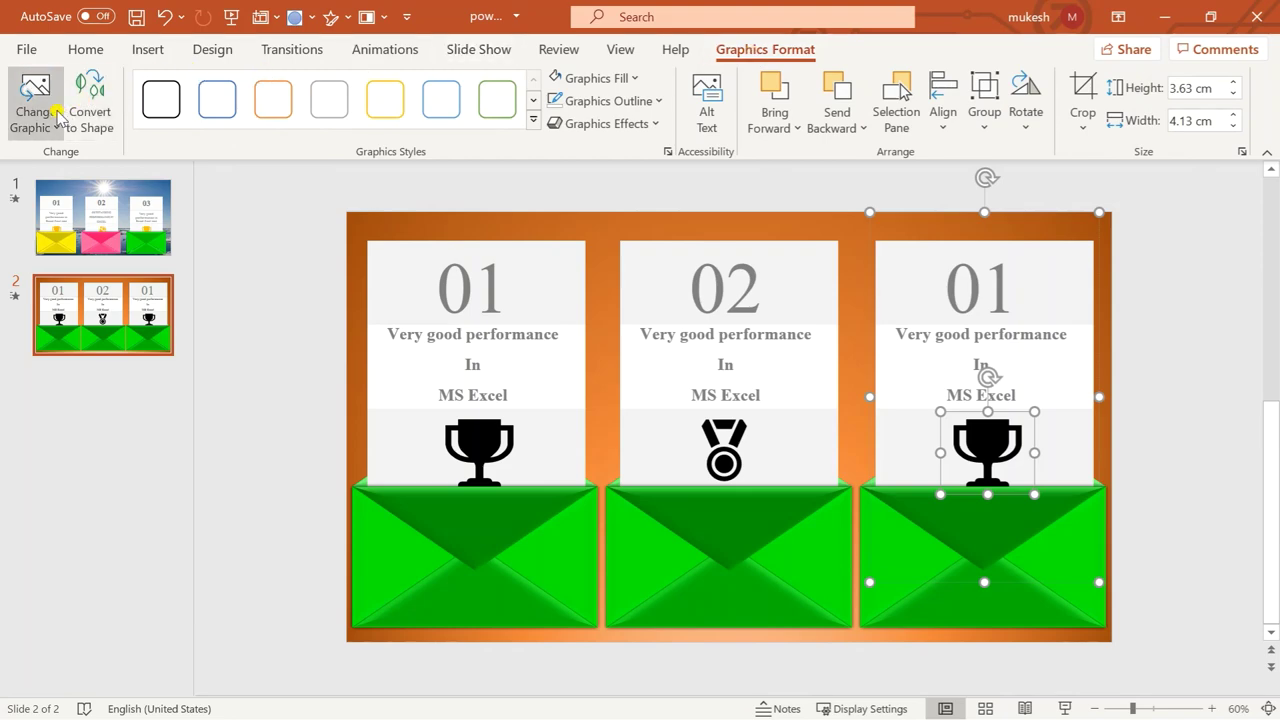
{"action": "left_click", "coordinate": [52, 120]}
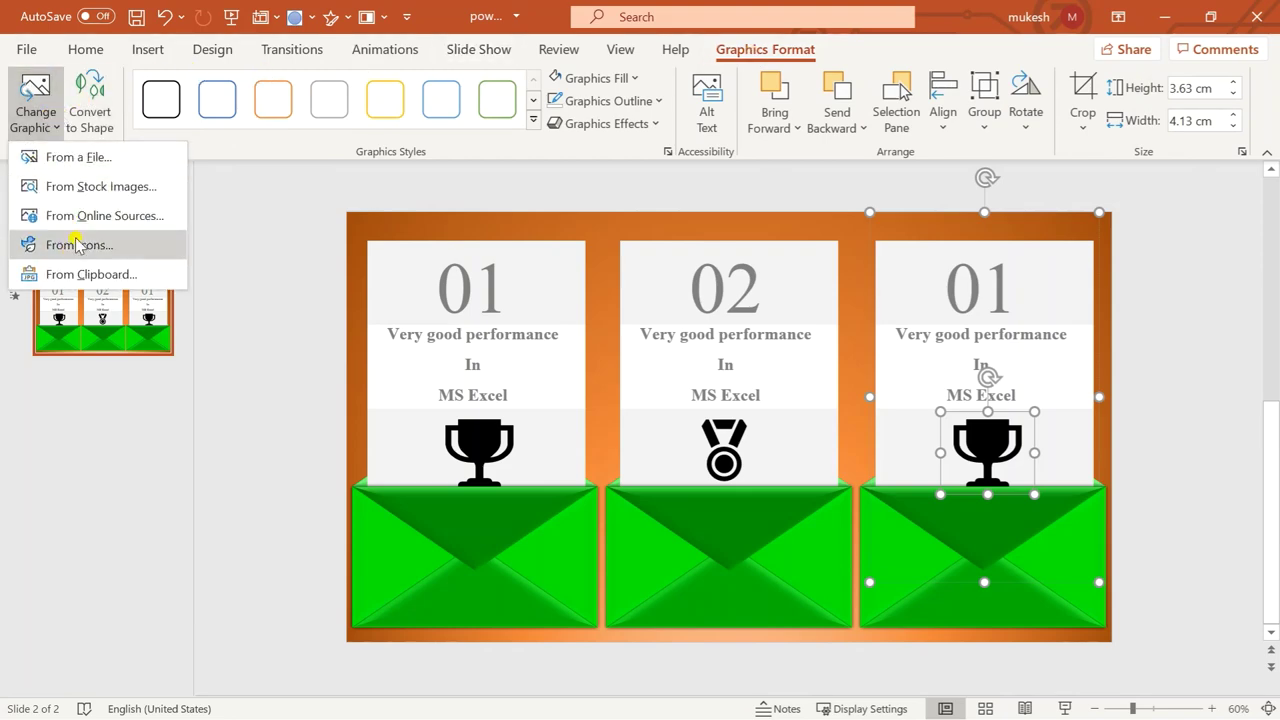
{"action": "left_click", "coordinate": [80, 244]}
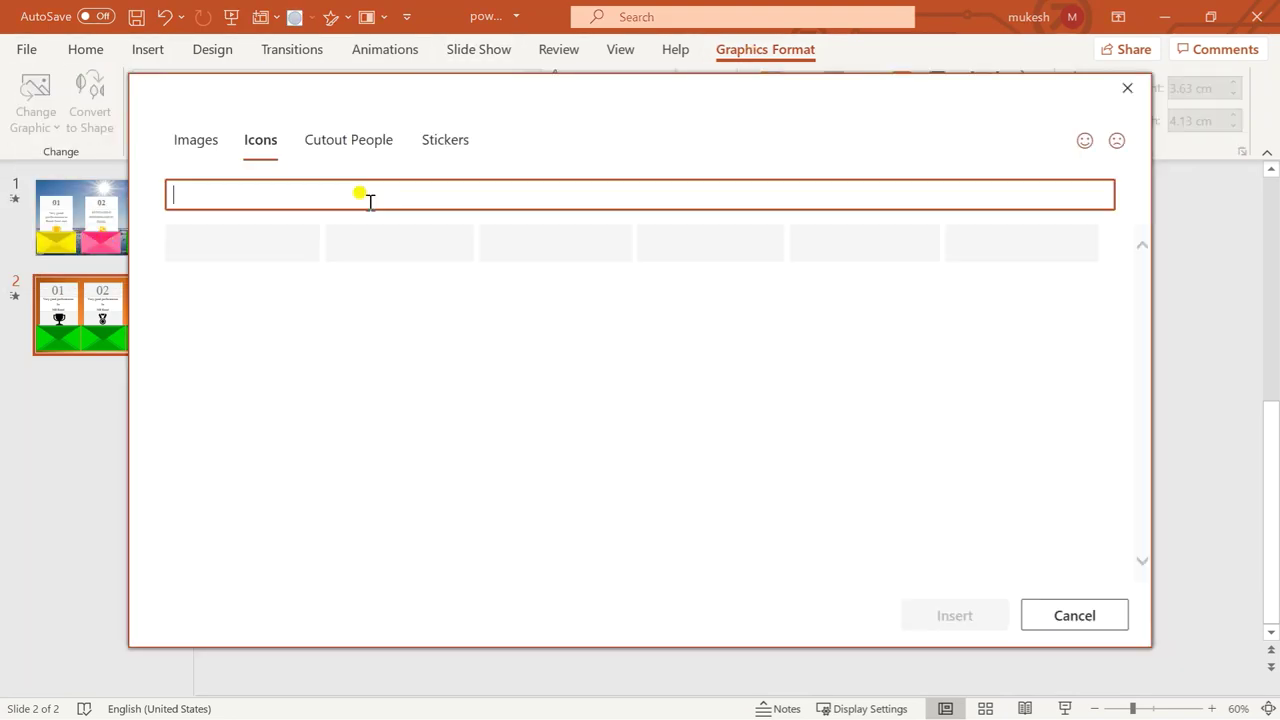
{"action": "type", "text": "a"}
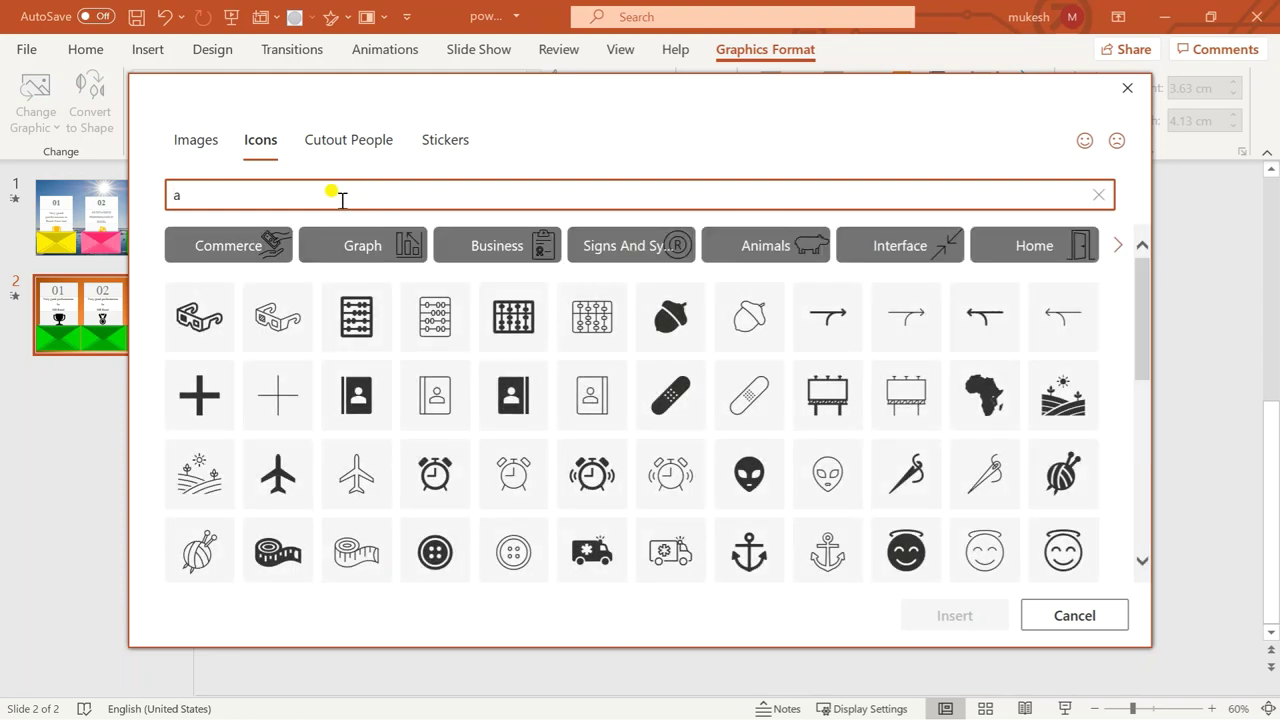
{"action": "type", "text": "ward"}
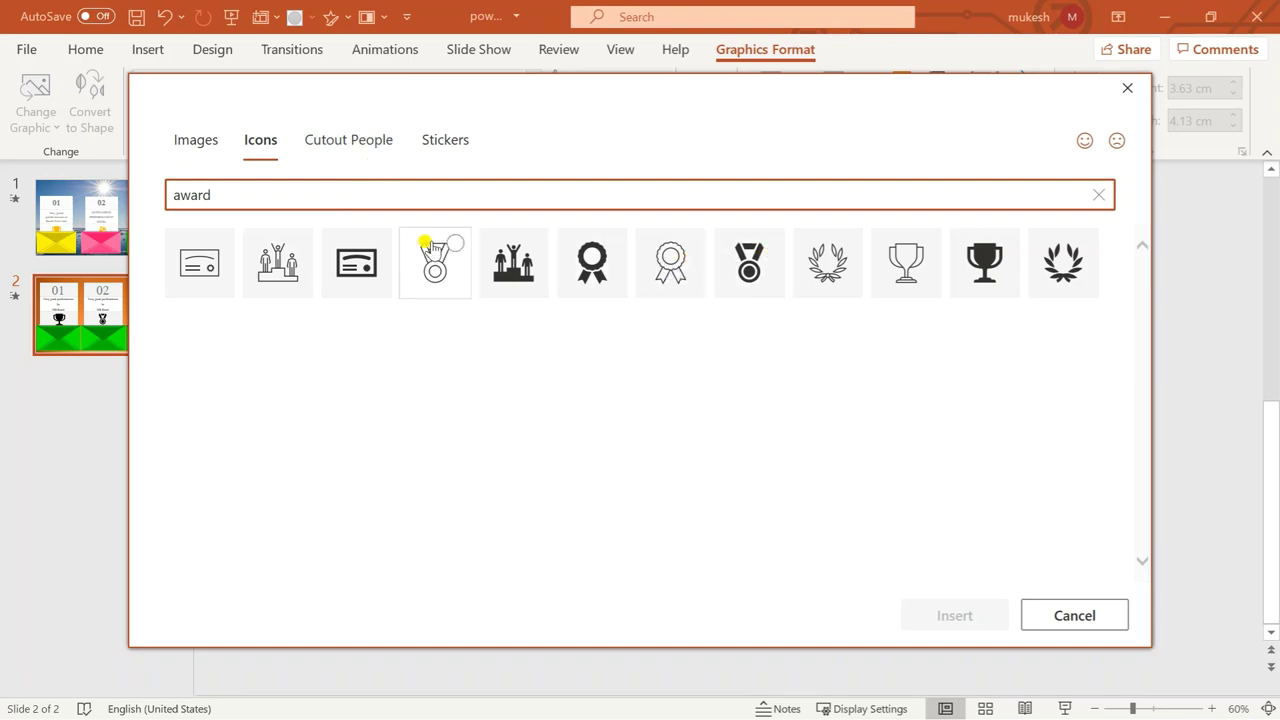
{"action": "left_click", "coordinate": [196, 273]}
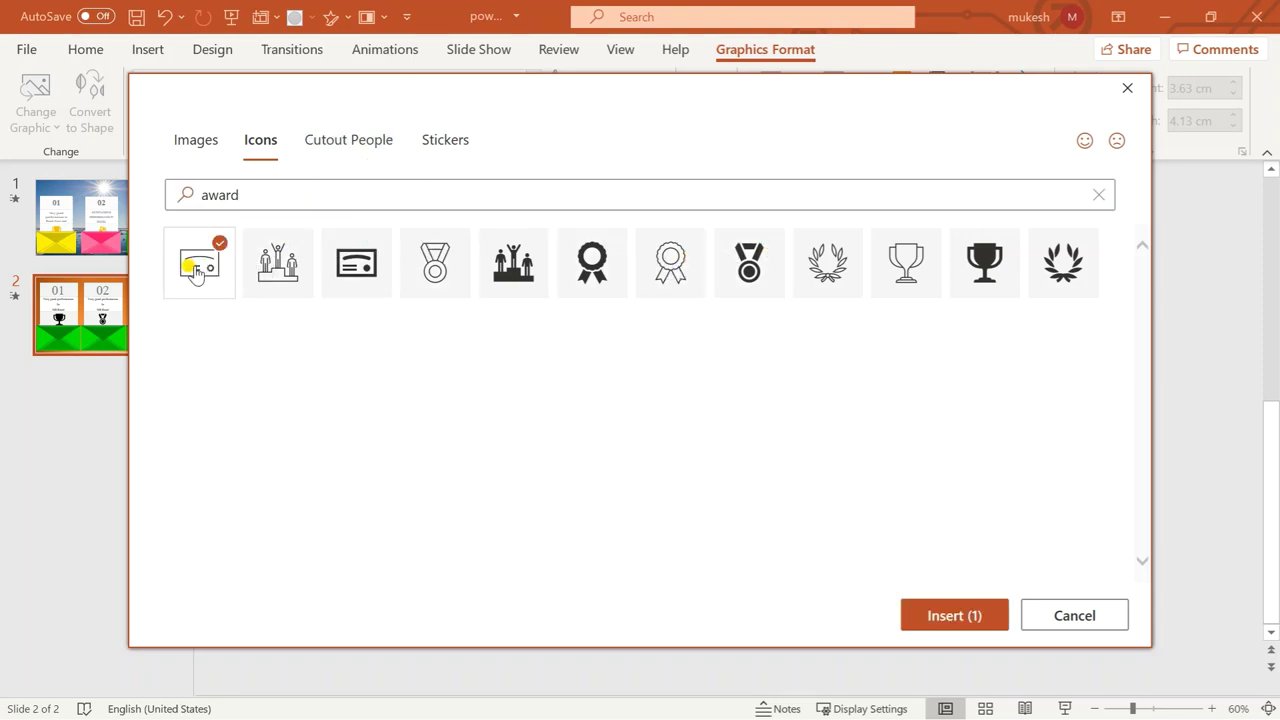
{"action": "left_click", "coordinate": [362, 281]}
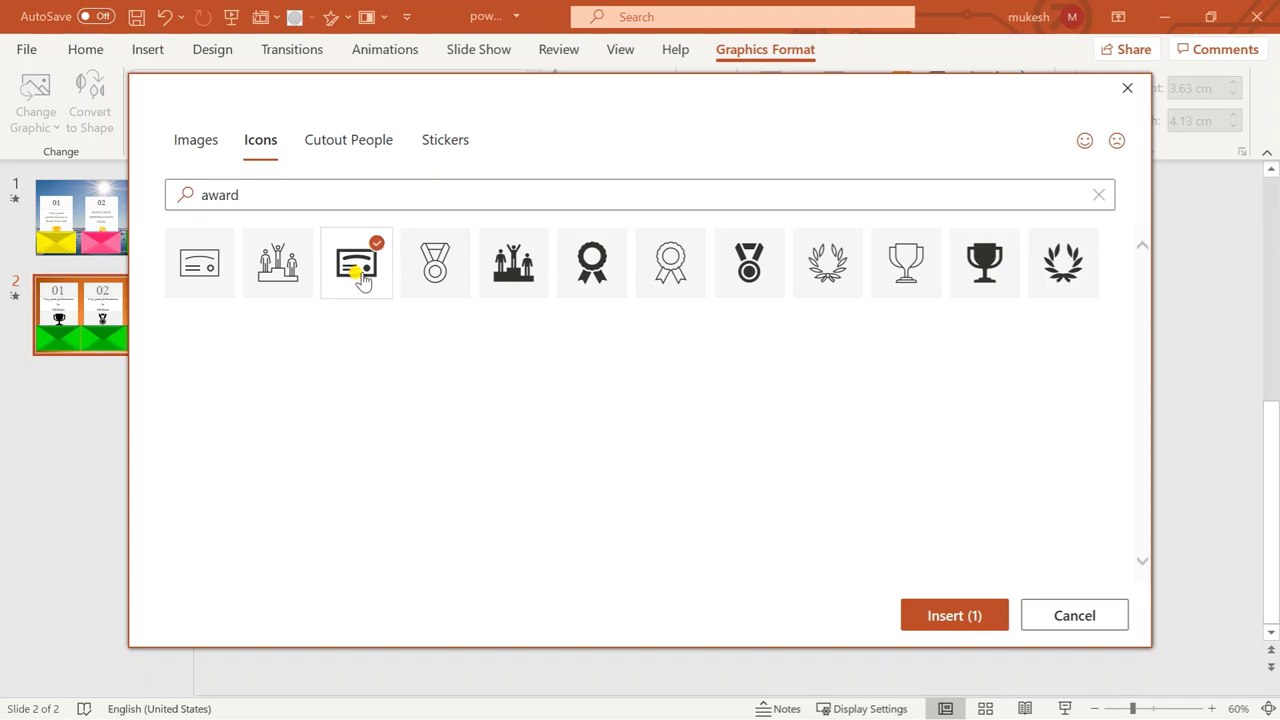
{"action": "left_click", "coordinate": [965, 622]}
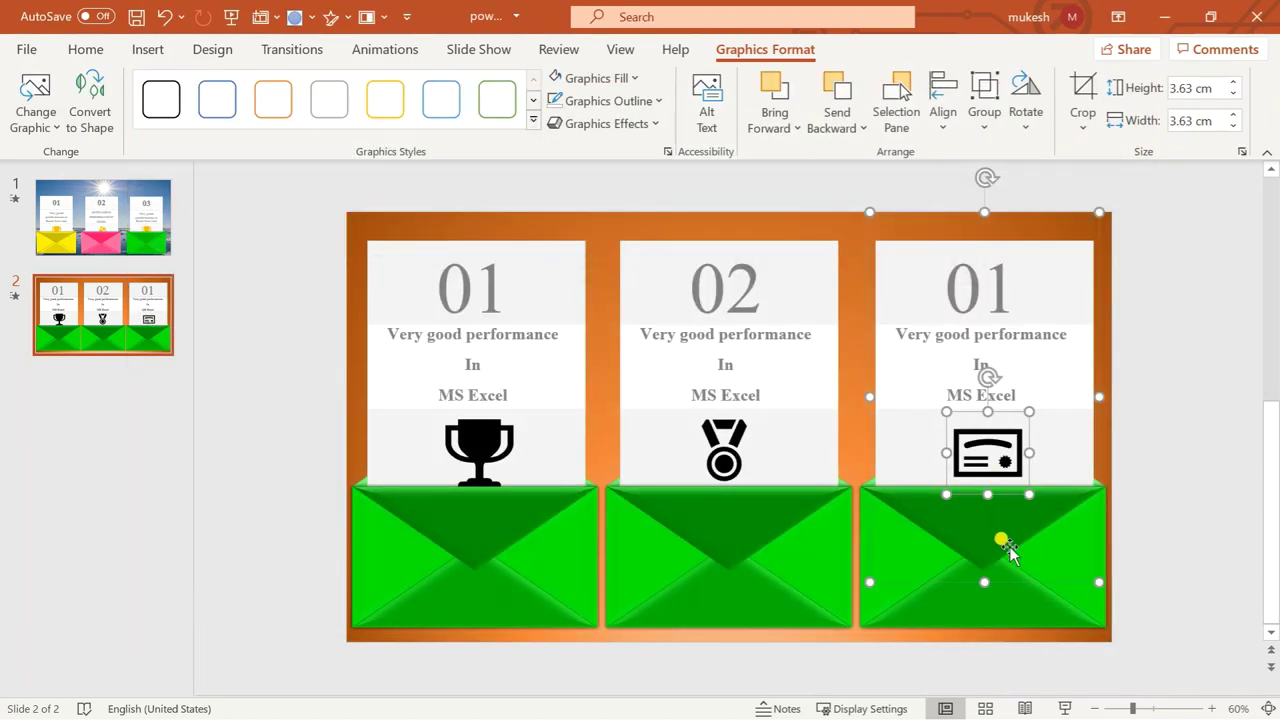
- Renumber the third card 03
{"action": "left_click", "coordinate": [998, 290]}
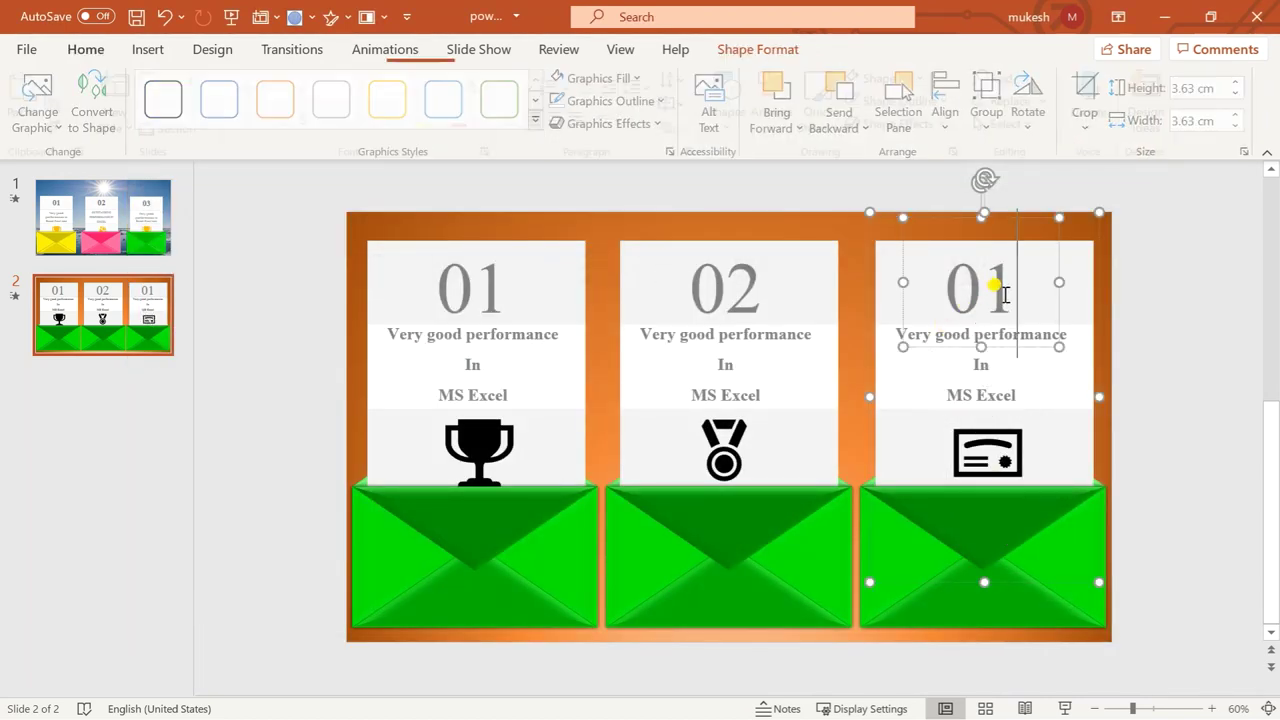
{"action": "key", "text": "BackSpace"}
{"action": "type", "text": "3"}
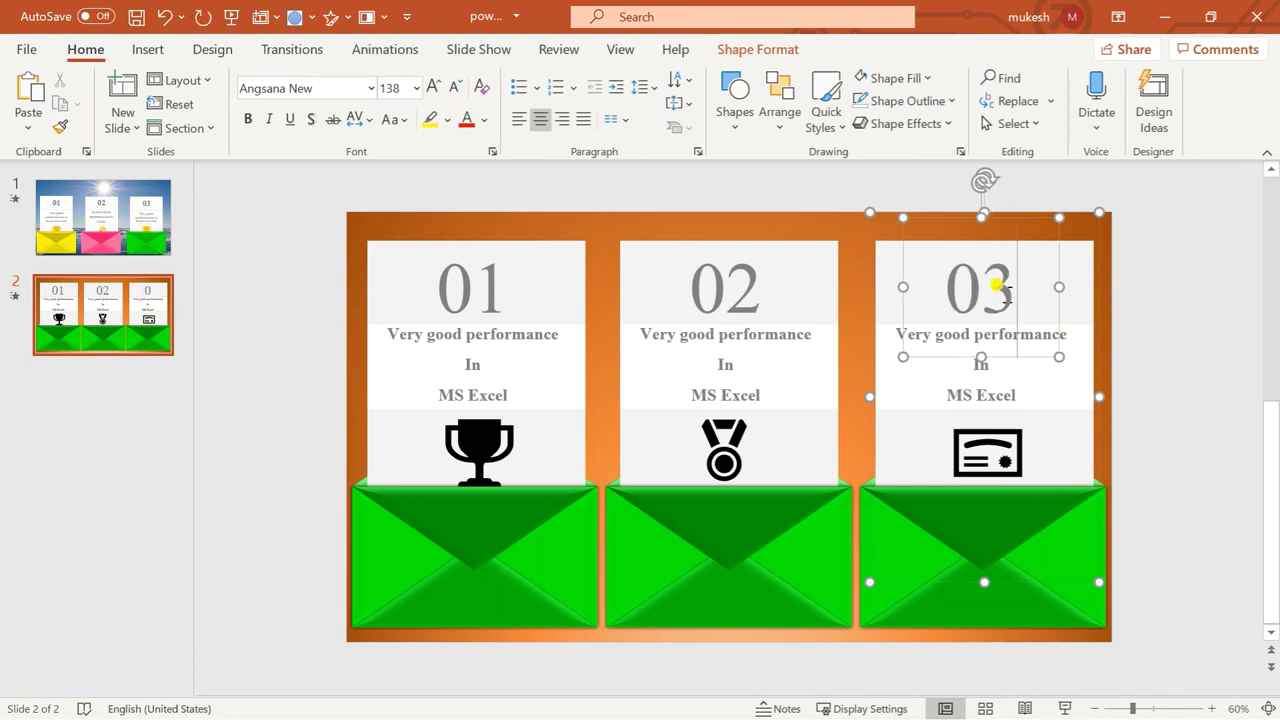
- Retype the middle card's description as 'Super performance' / 'In' / 'Advance excel'
{"action": "left_click", "coordinate": [760, 392]}
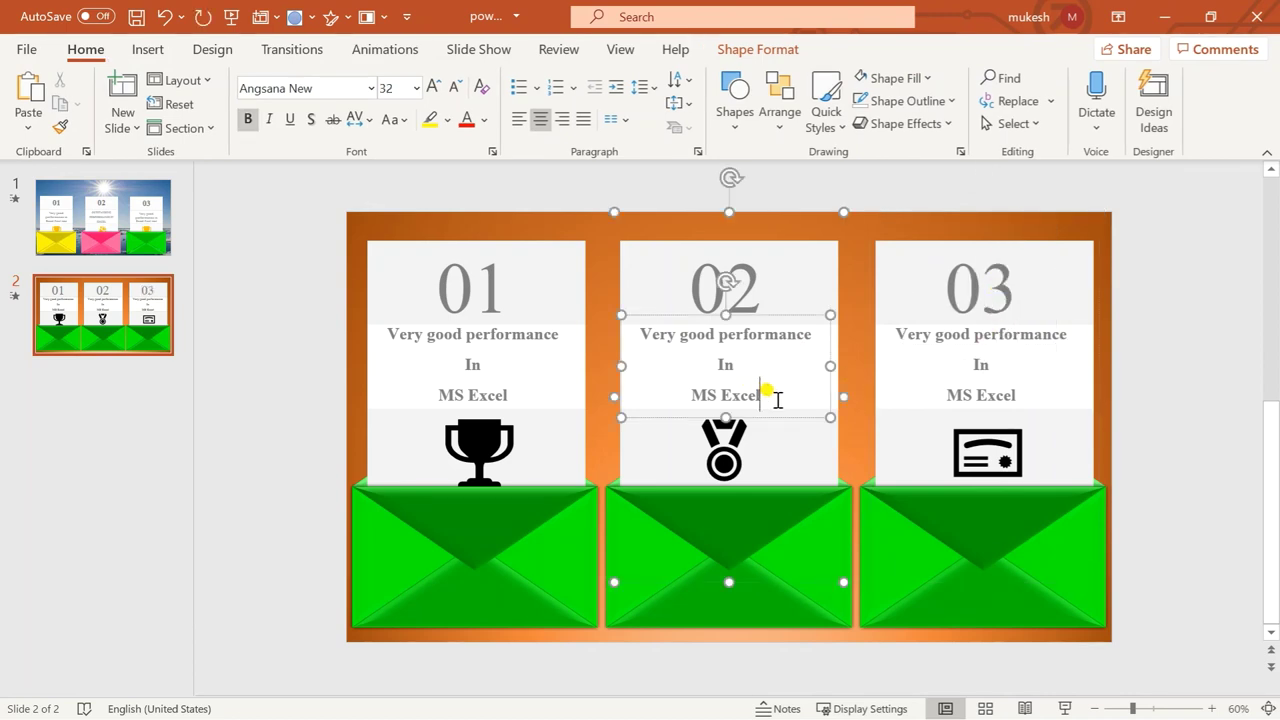
{"action": "key", "text": "BackSpace"}
{"action": "key", "text": "BackSpace"}
{"action": "key", "text": "BackSpace"}
{"action": "key", "text": "BackSpace"}
{"action": "key", "text": "BackSpace"}
{"action": "key", "text": "BackSpace"}
{"action": "key", "text": "BackSpace"}
{"action": "key", "text": "BackSpace"}
{"action": "key", "text": "BackSpace"}
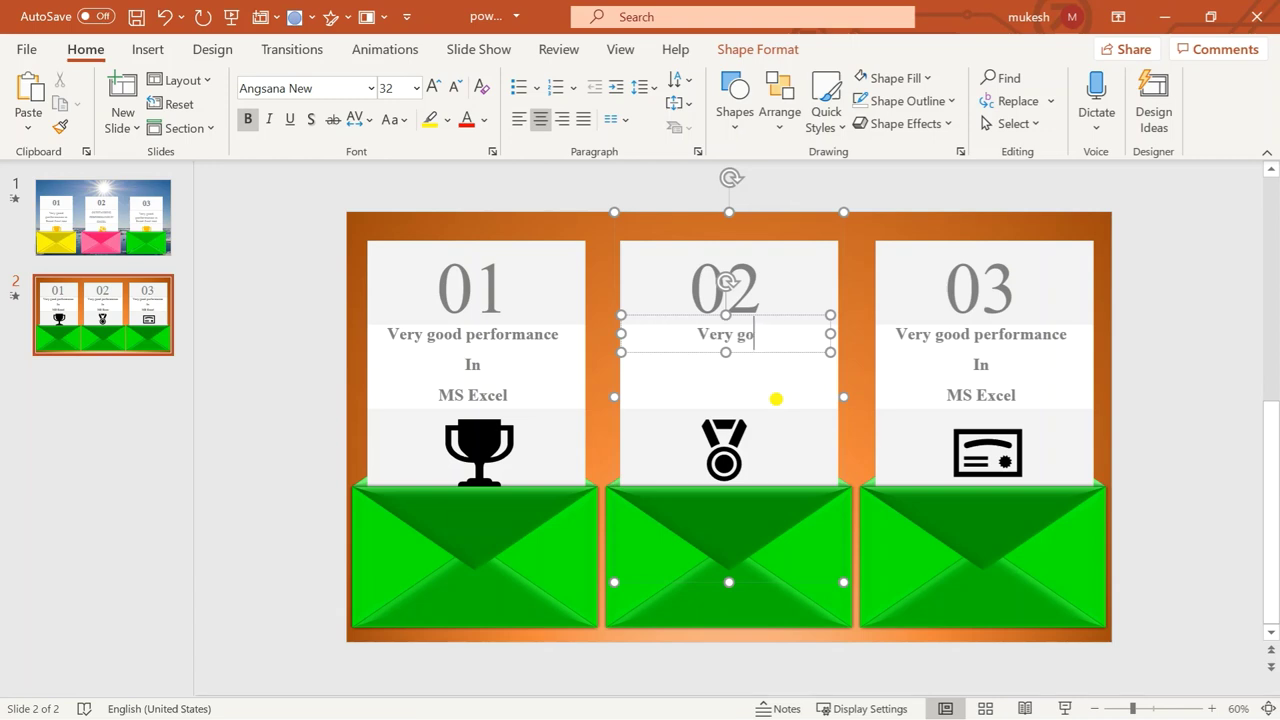
{"action": "key", "text": "BackSpace"}
{"action": "key", "text": "BackSpace"}
{"action": "type", "text": "su"}
{"action": "type", "text": "per"}
{"action": "type", "text": " perfor"}
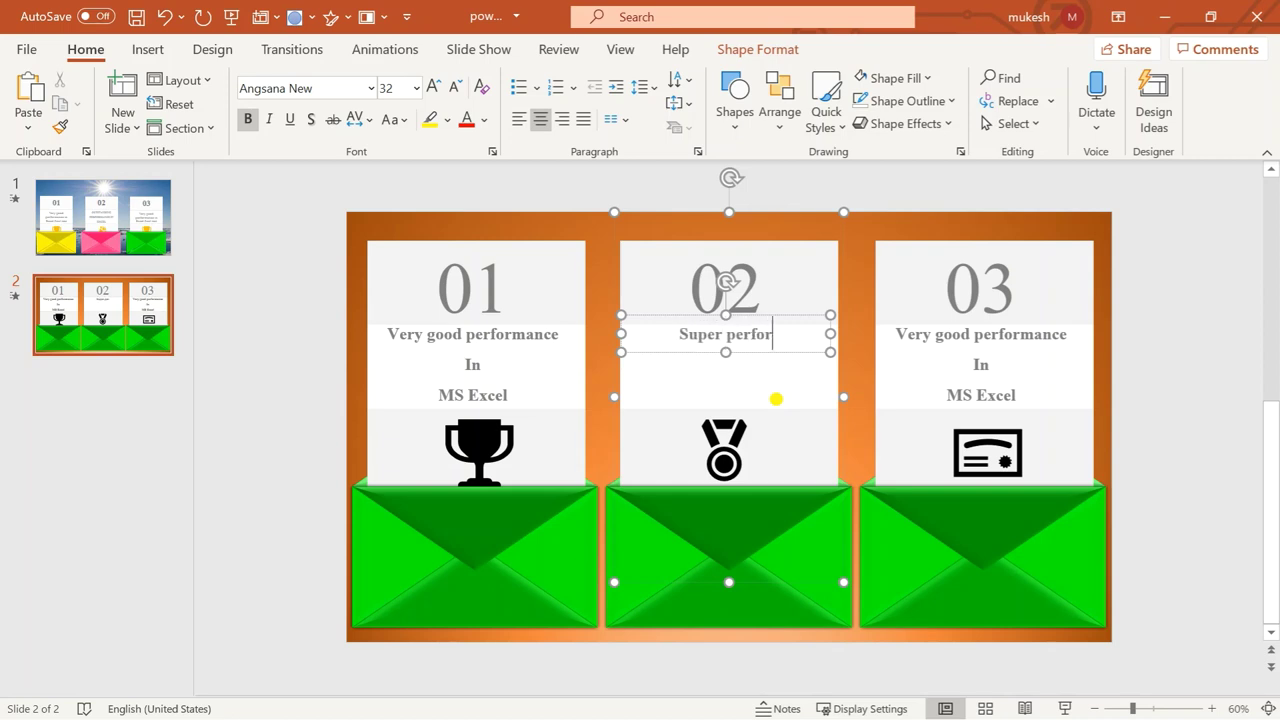
{"action": "type", "text": "manxe"}
{"action": "key", "text": "BackSpace"}
{"action": "key", "text": "BackSpace"}
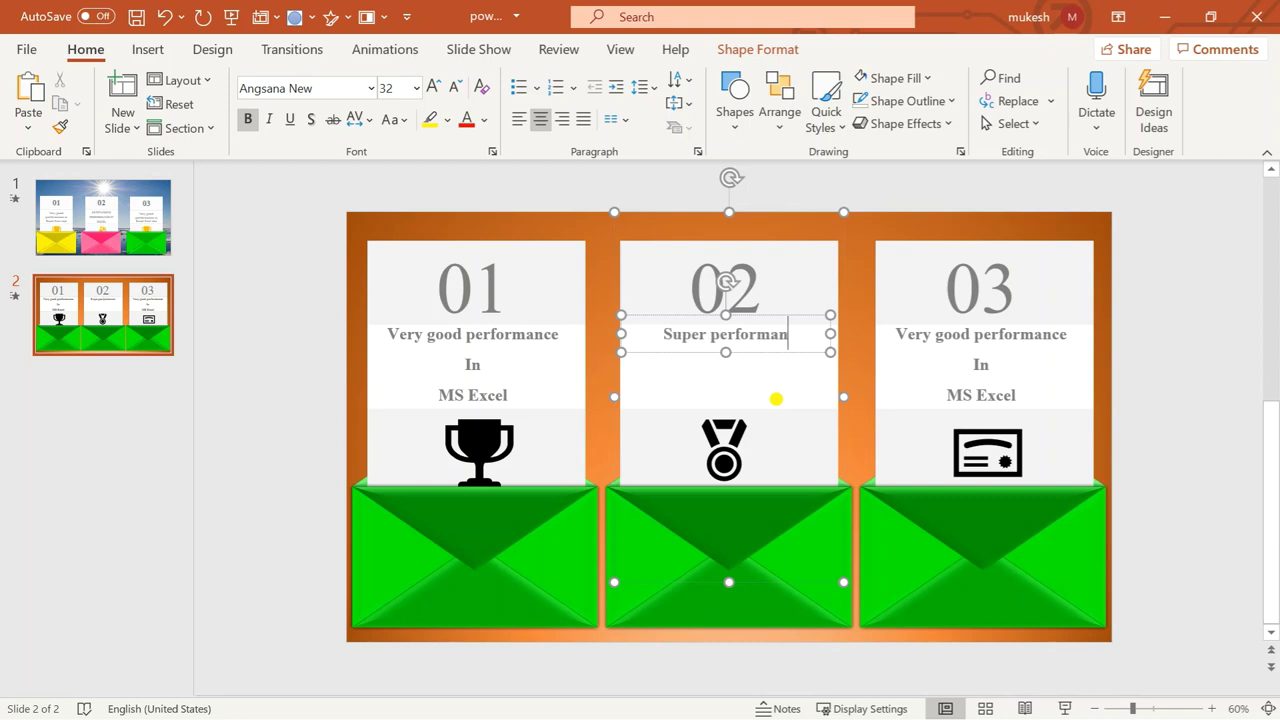
{"action": "type", "text": "ce "}
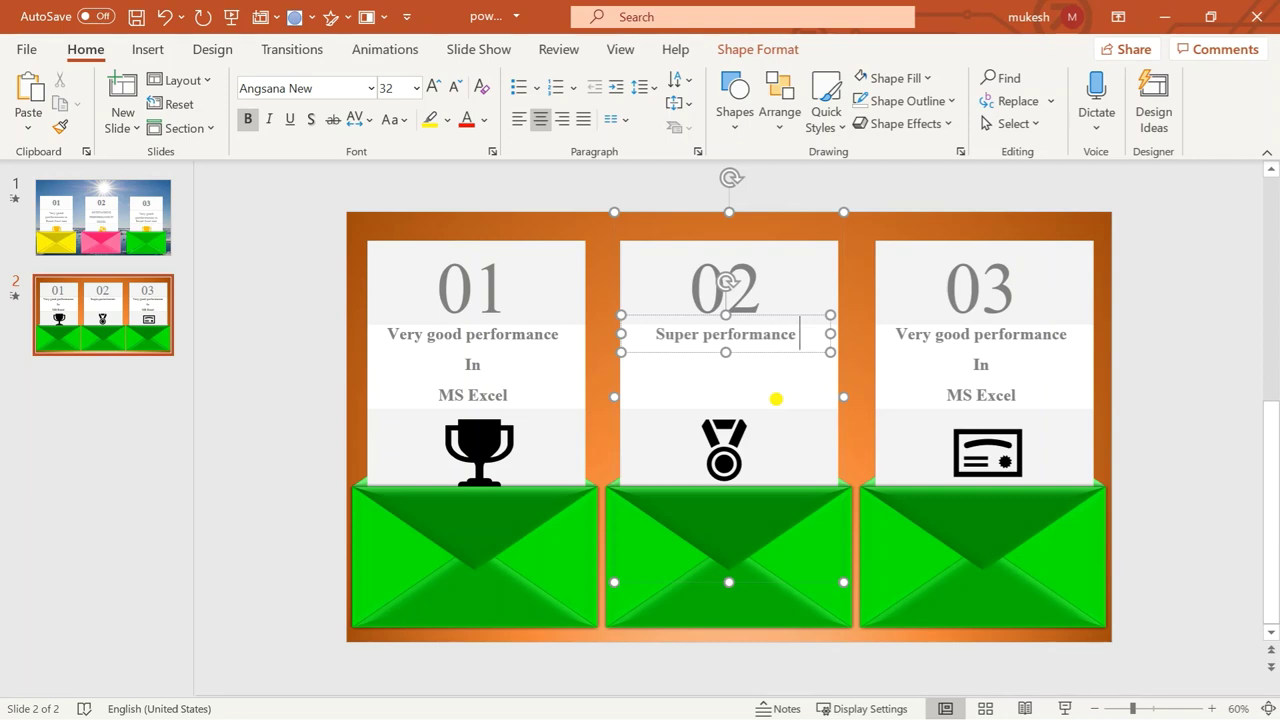
{"action": "type", "text": "in"}
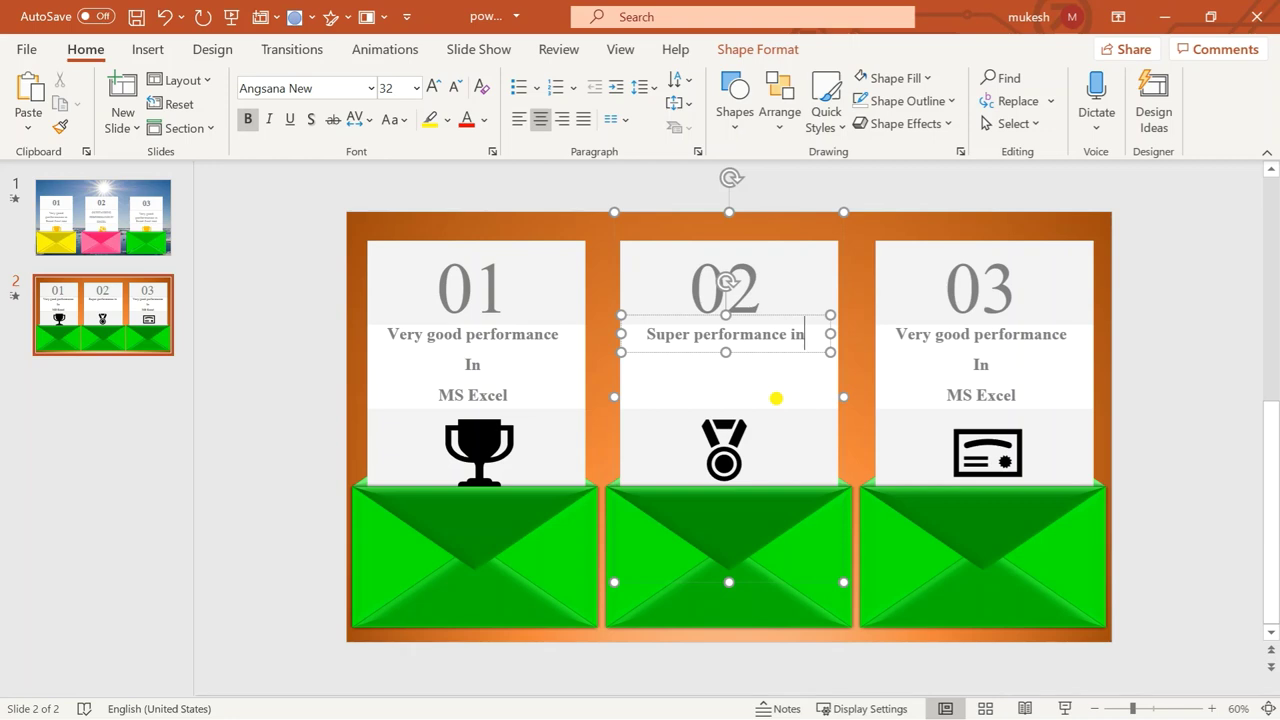
{"action": "key", "text": "BackSpace"}
{"action": "key", "text": "BackSpace"}
{"action": "key", "text": "BackSpace"}
{"action": "key", "text": "Return"}
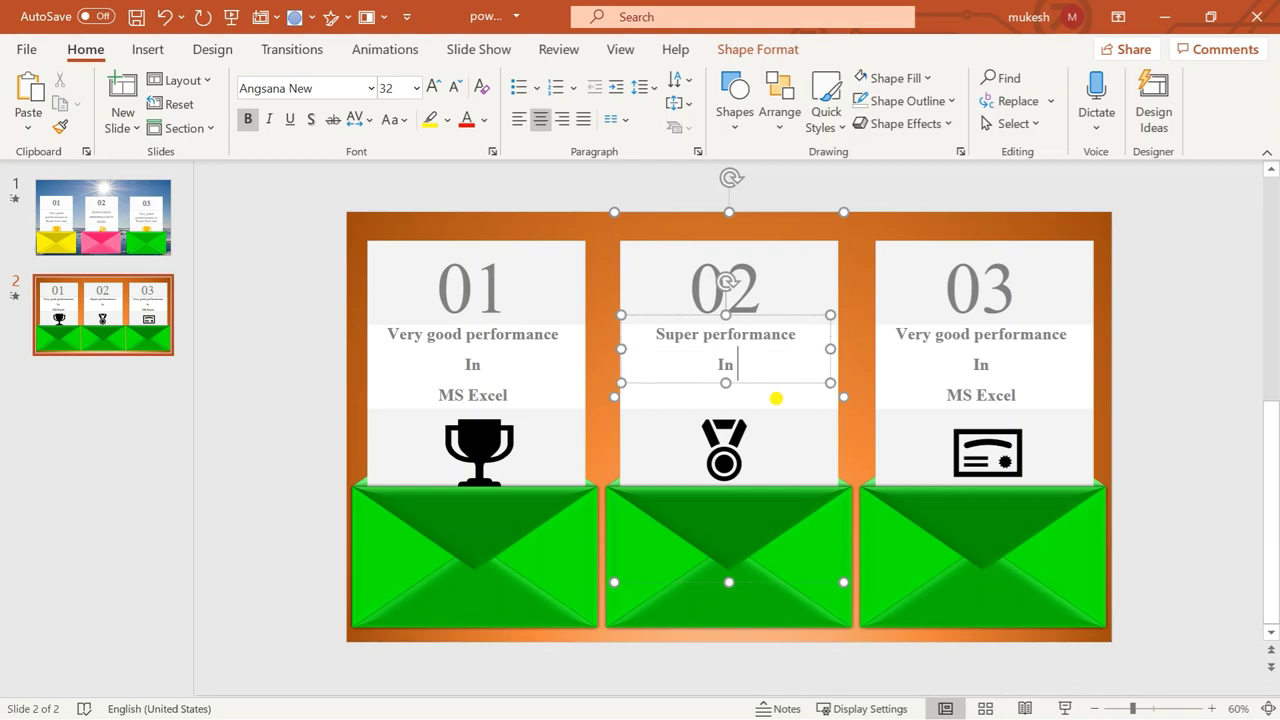
{"action": "key", "text": "Return"}
{"action": "type", "text": "advaj"}
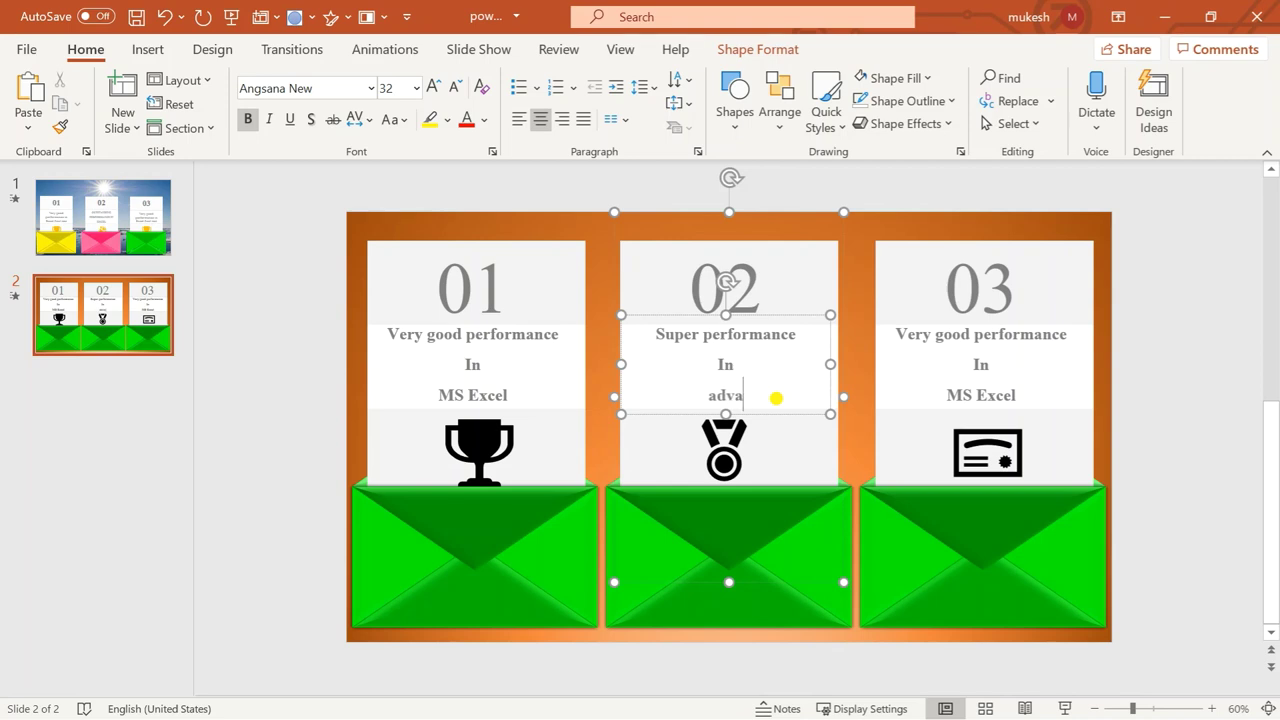
{"action": "type", "text": "nce exc"}
{"action": "type", "text": "el"}
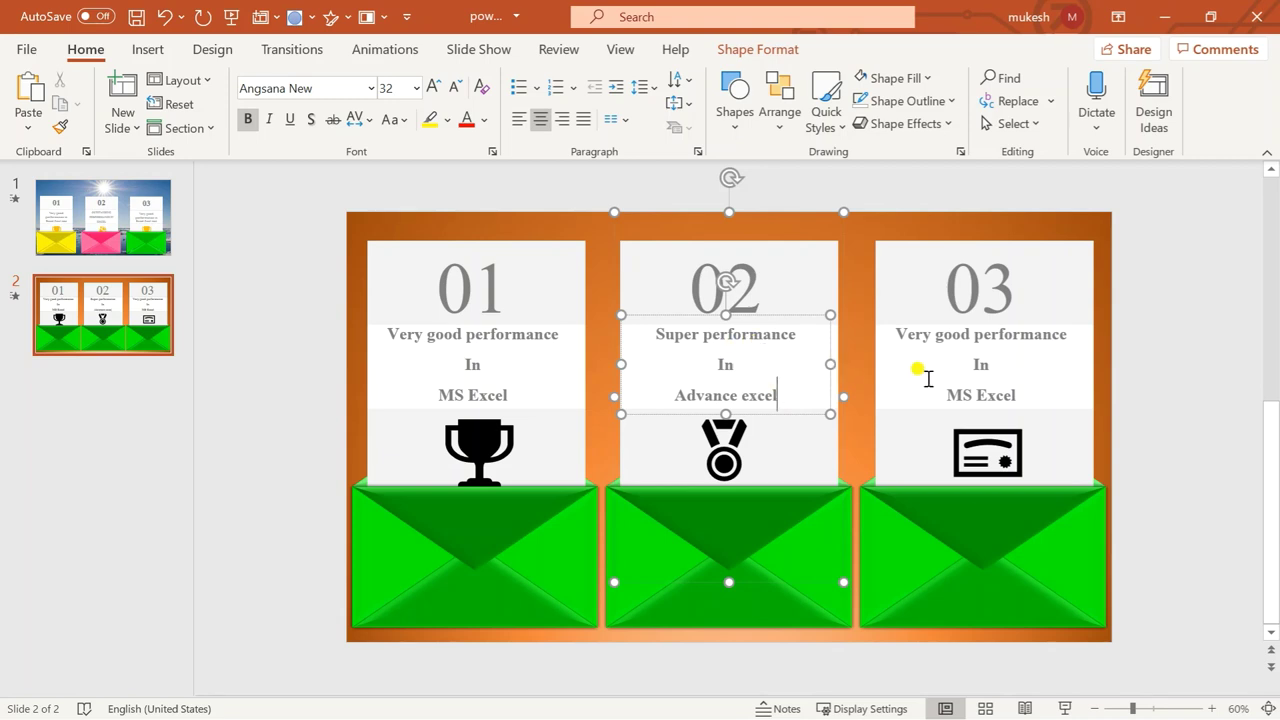
- Replace card 03's description with 'Mindblowing in' and run the spelling check with F7
{"action": "left_click", "coordinate": [1020, 396]}
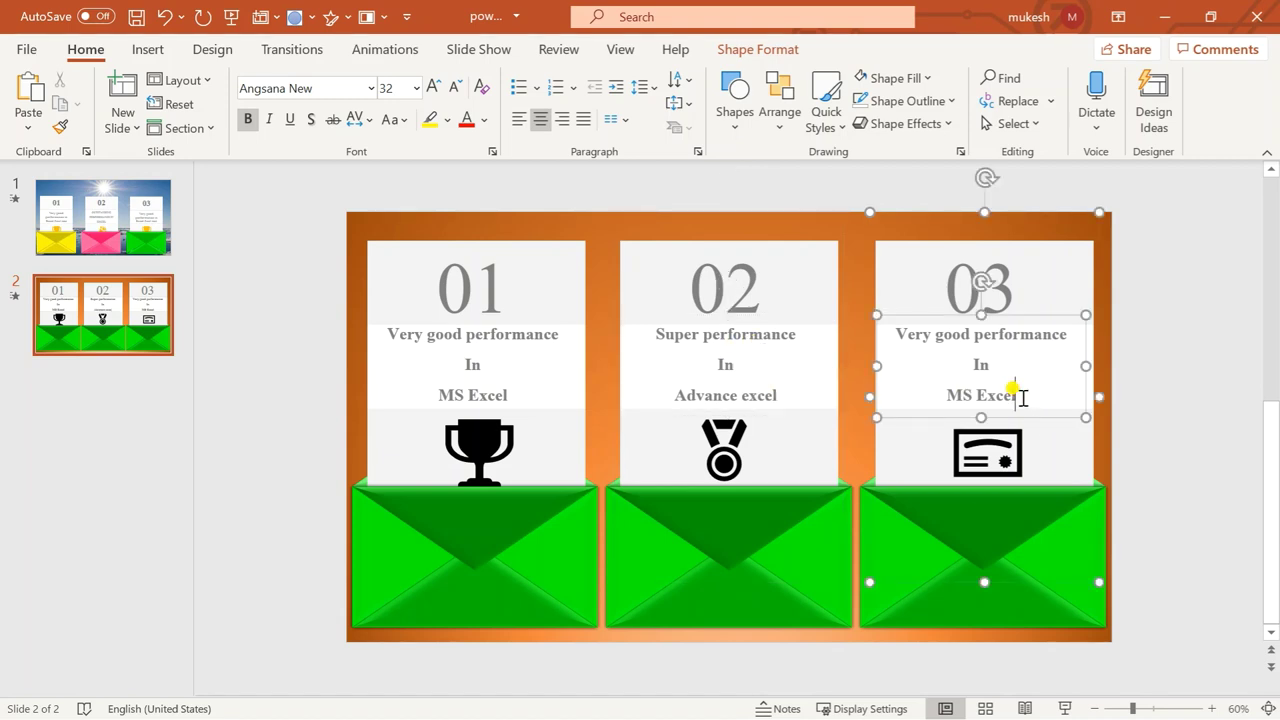
{"action": "key", "text": "BackSpace"}
{"action": "key", "text": "BackSpace"}
{"action": "key", "text": "BackSpace"}
{"action": "key", "text": "BackSpace"}
{"action": "key", "text": "BackSpace"}
{"action": "key", "text": "BackSpace"}
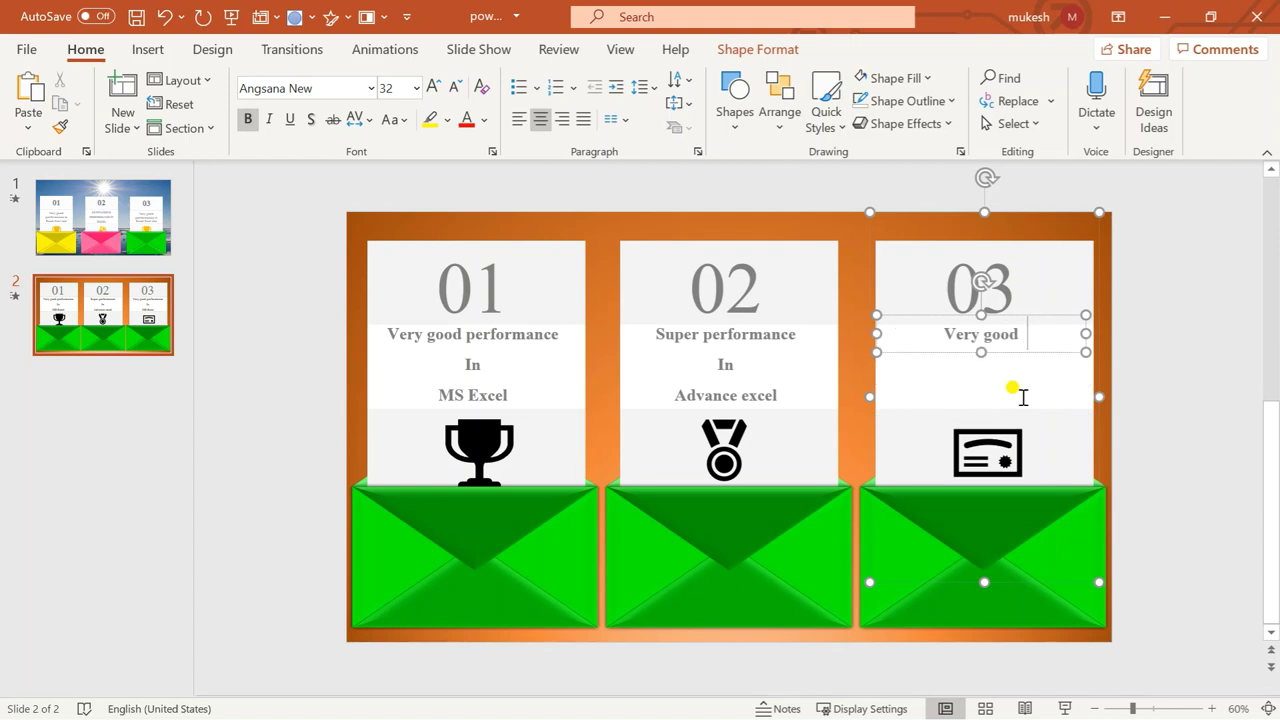
{"action": "key", "text": "BackSpace"}
{"action": "key", "text": "BackSpace"}
{"action": "key", "text": "BackSpace"}
{"action": "key", "text": "BackSpace"}
{"action": "type", "text": "mind"}
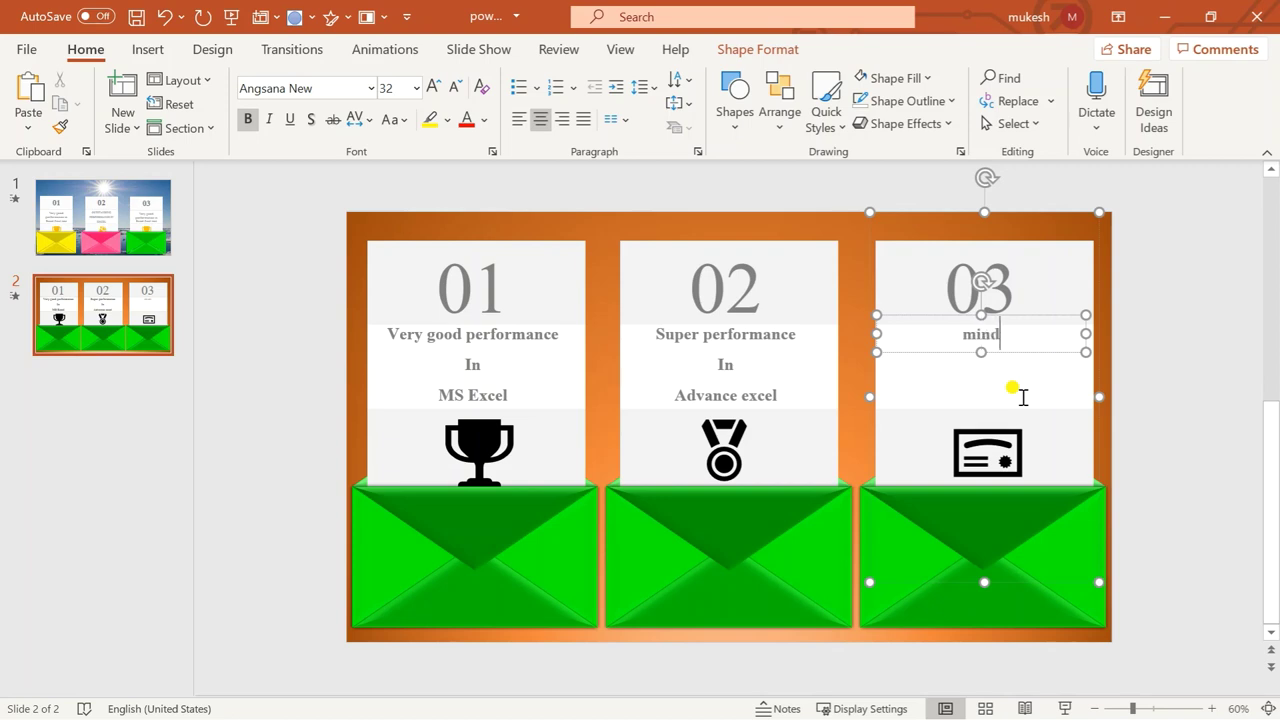
{"action": "type", "text": "blowing"}
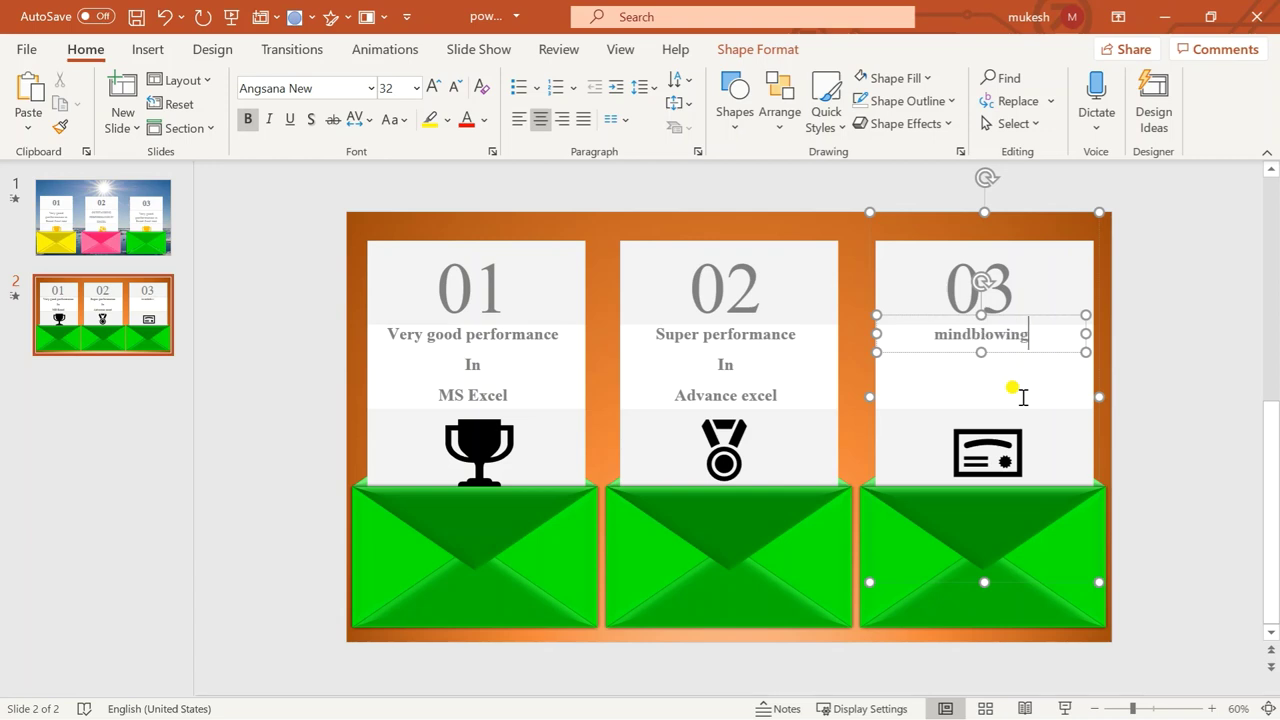
{"action": "type", "text": " in"}
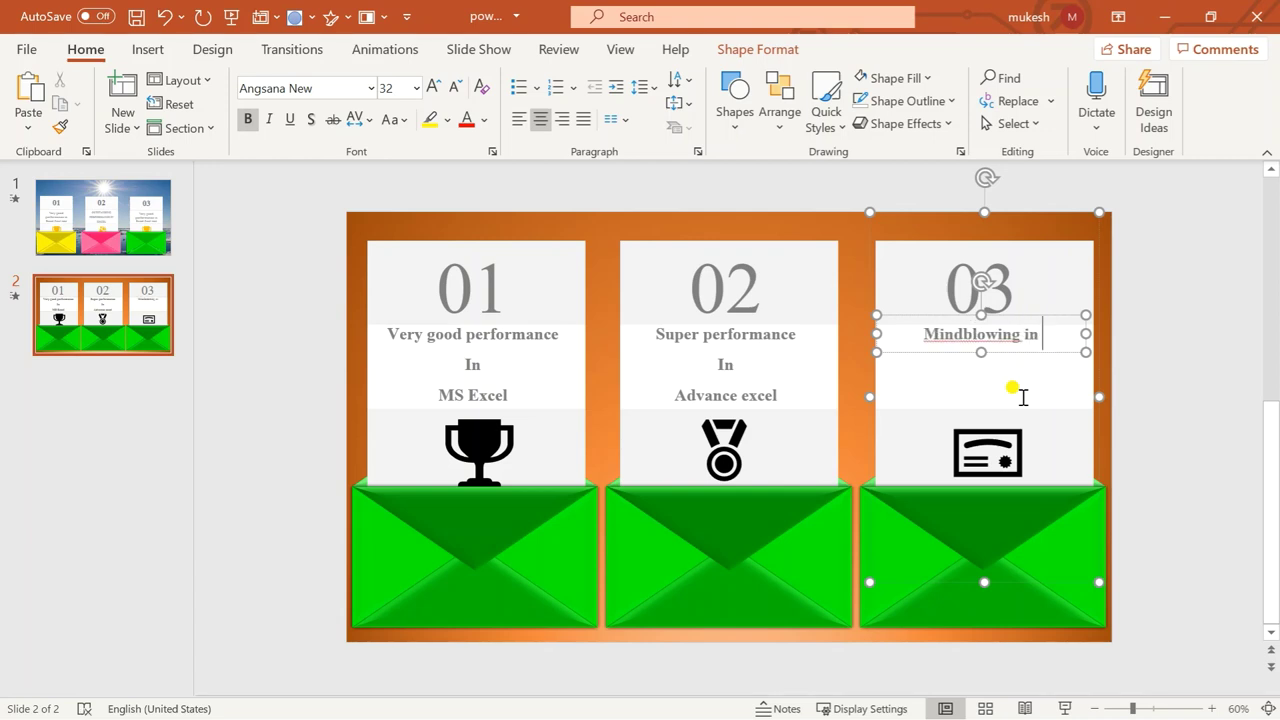
{"action": "key", "text": "F7"}
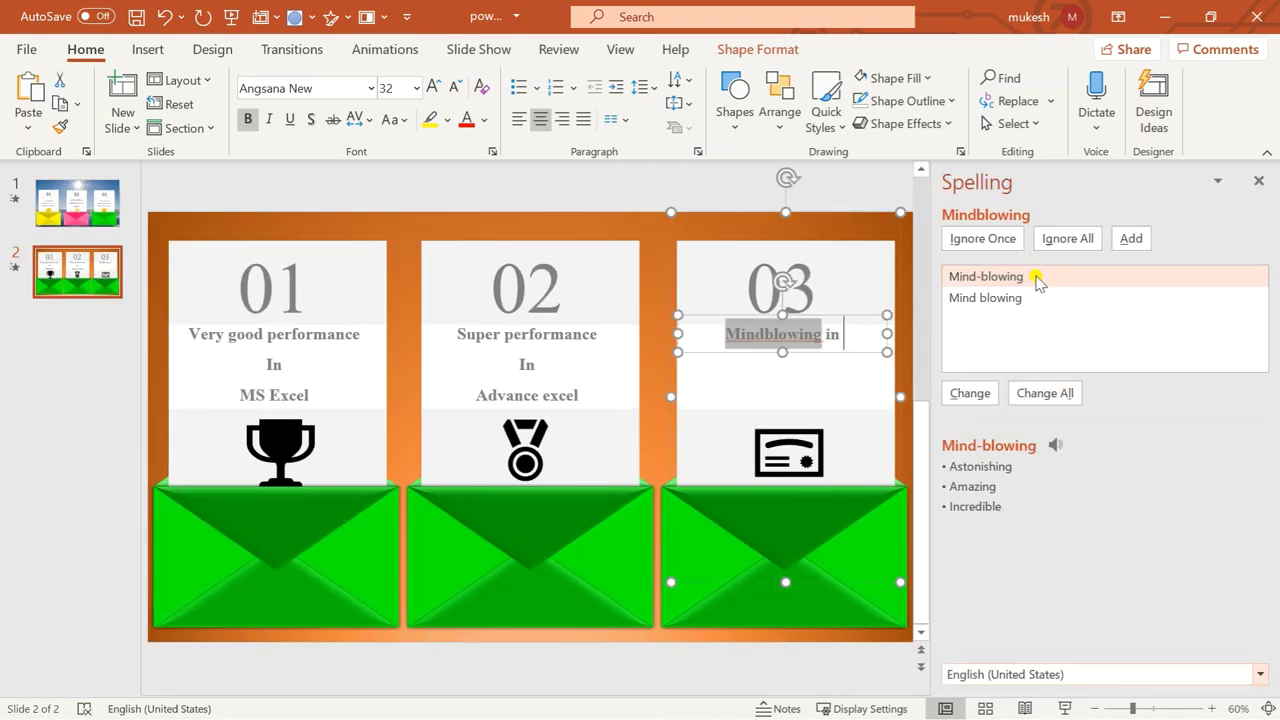
- Accept the spelling correction 'Mind-blowing' and finish the spell check
{"action": "left_click", "coordinate": [970, 393]}
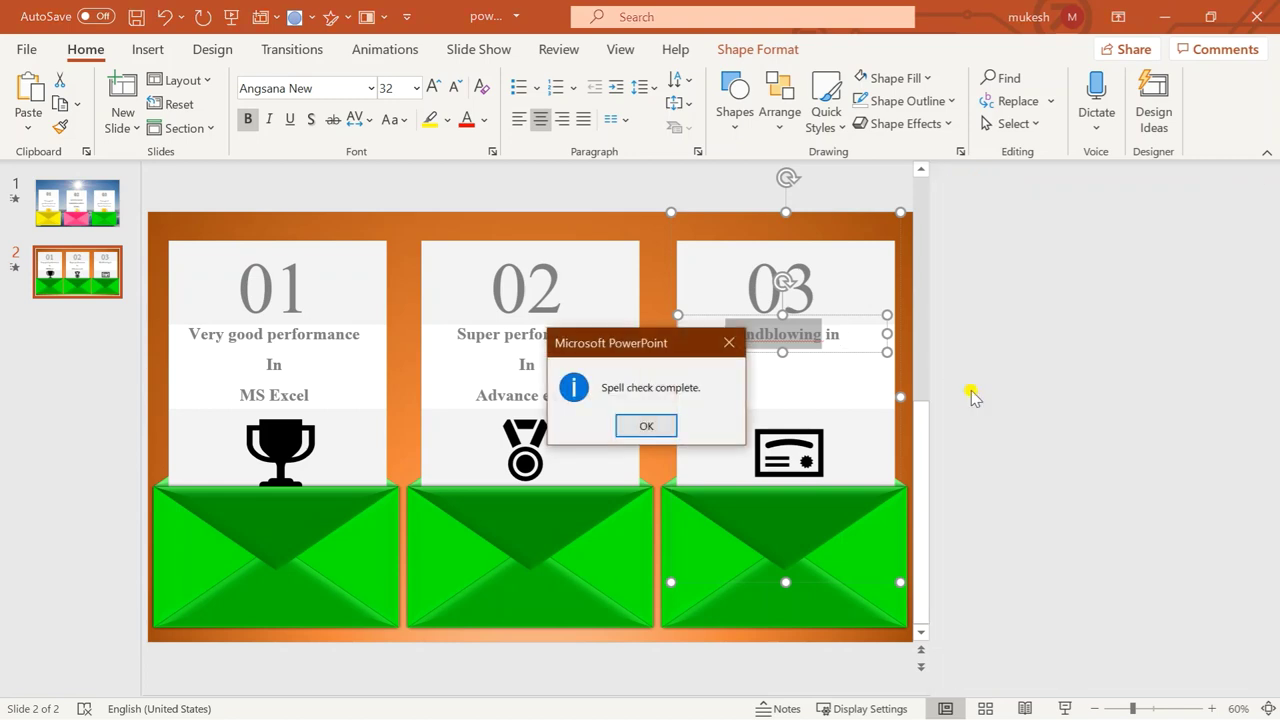
{"action": "left_click", "coordinate": [646, 425]}
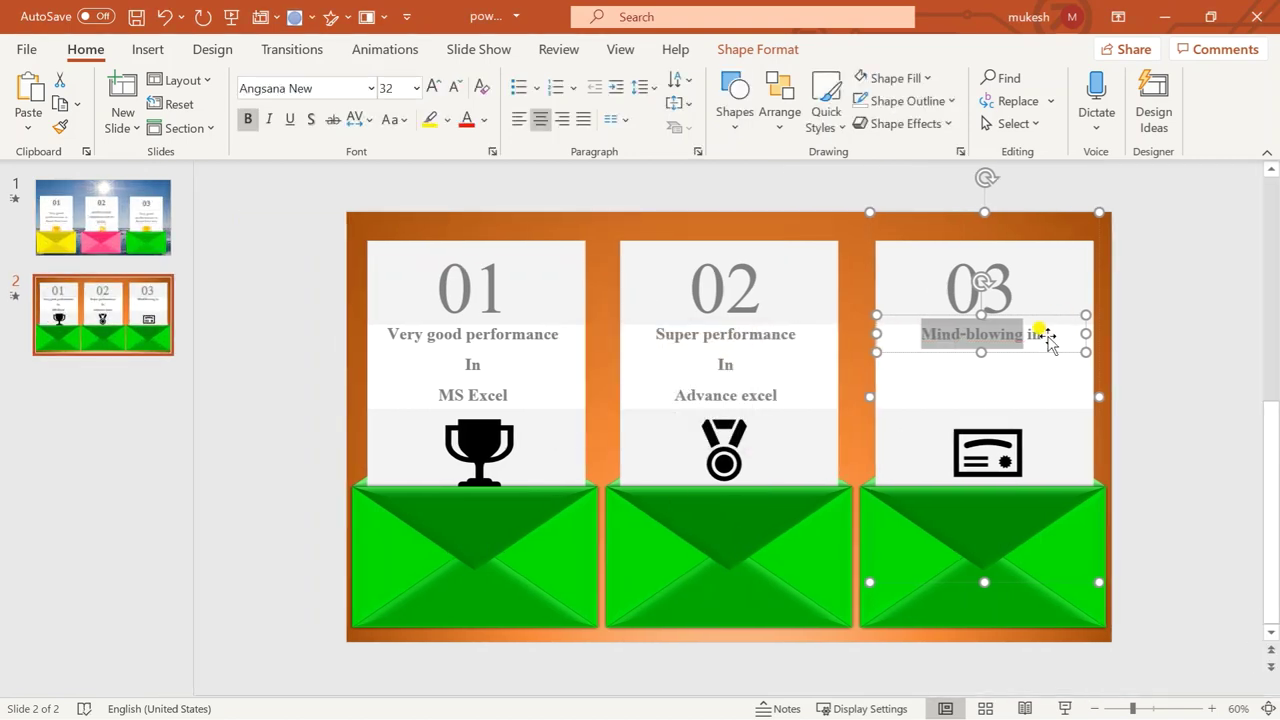
{"action": "left_click", "coordinate": [1043, 333]}
{"action": "left_click", "coordinate": [1036, 333]}
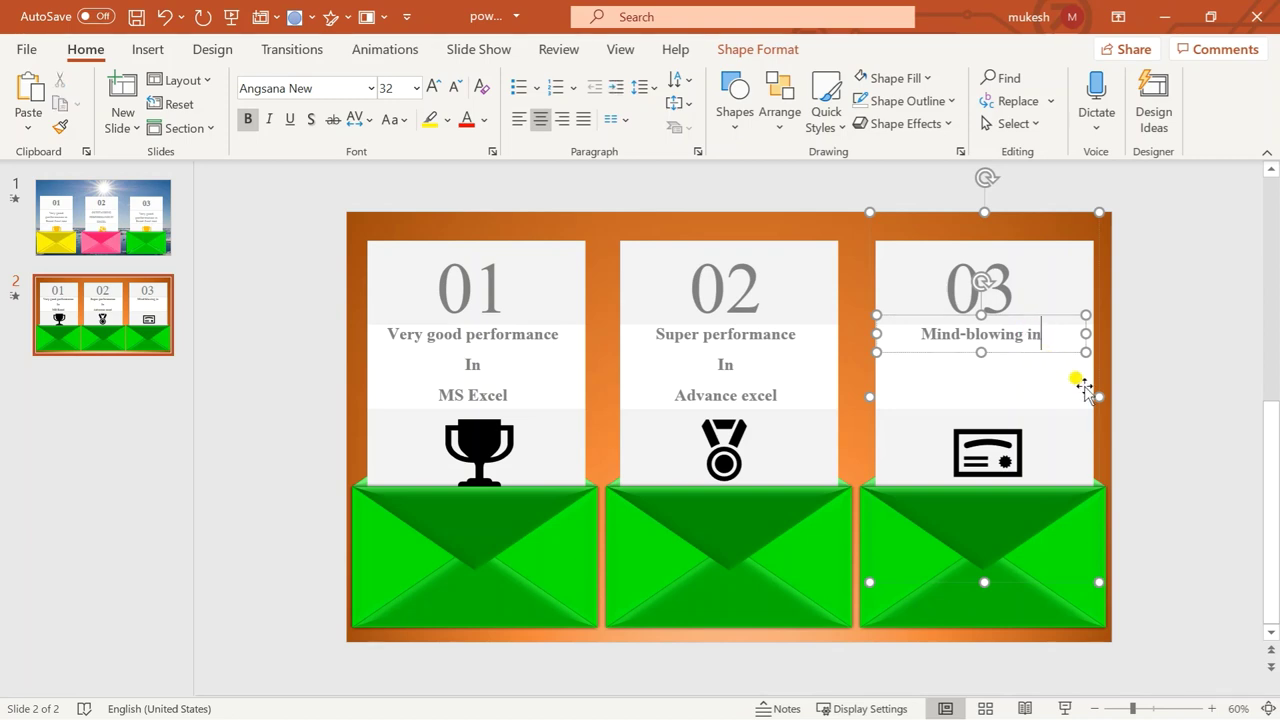
- Add the lines 'In' and 'Tally ERP 9' below 'Mind-blowing' in card 03
{"action": "key", "text": "Return"}
{"action": "key", "text": "BackSpace"}
{"action": "key", "text": "BackSpace"}
{"action": "key", "text": "BackSpace"}
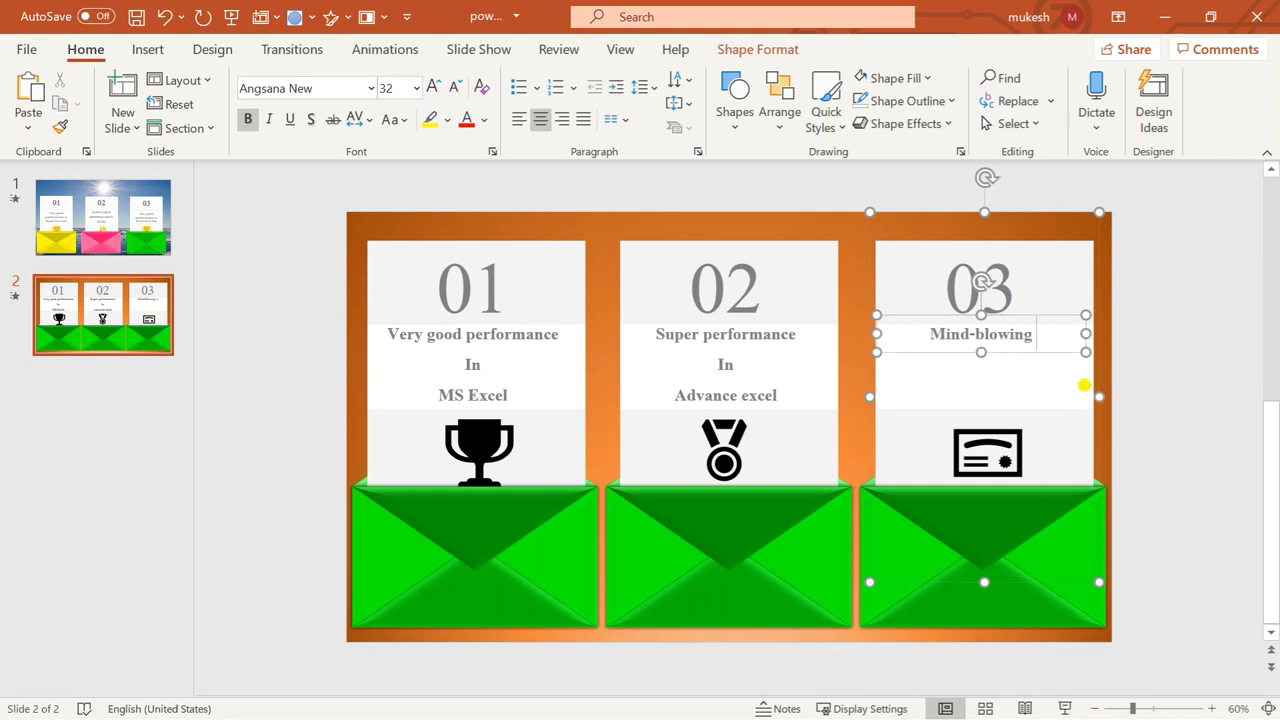
{"action": "key", "text": "Return"}
{"action": "key", "text": "Return"}
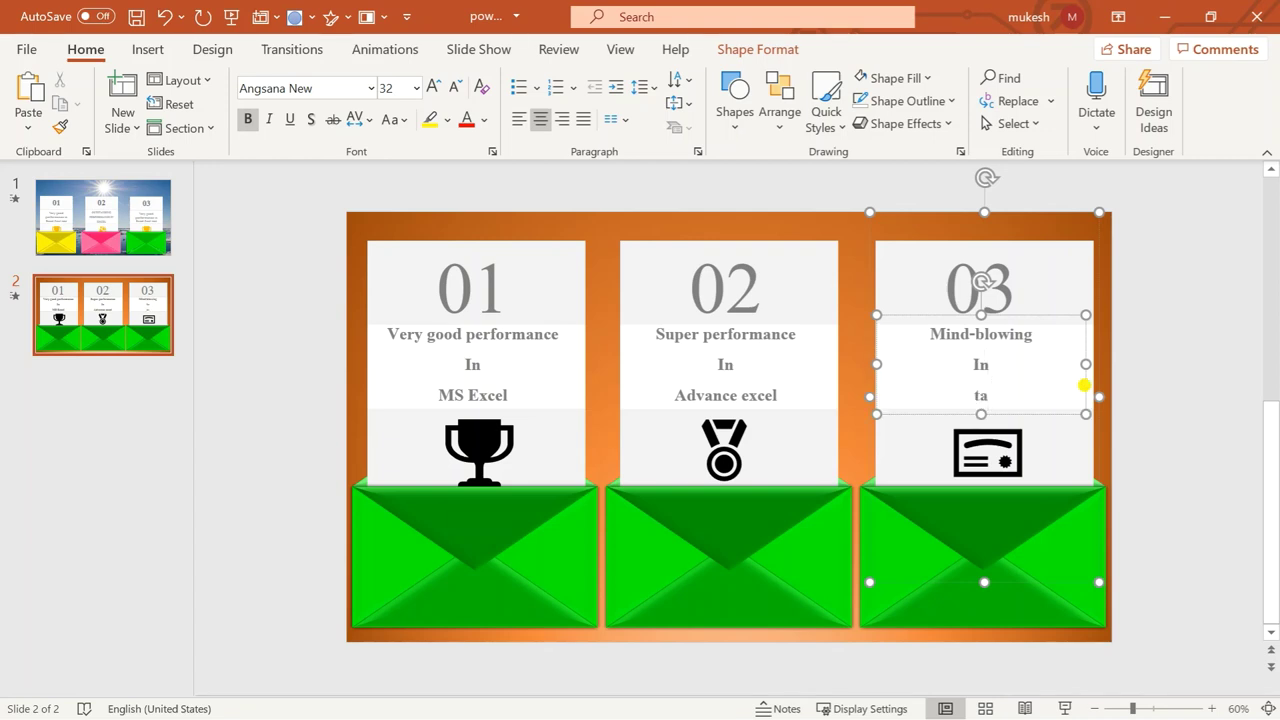
{"action": "key", "text": "BackSpace"}
{"action": "key", "text": "BackSpace"}
{"action": "key", "text": "BackSpace"}
{"action": "type", "text": "y"}
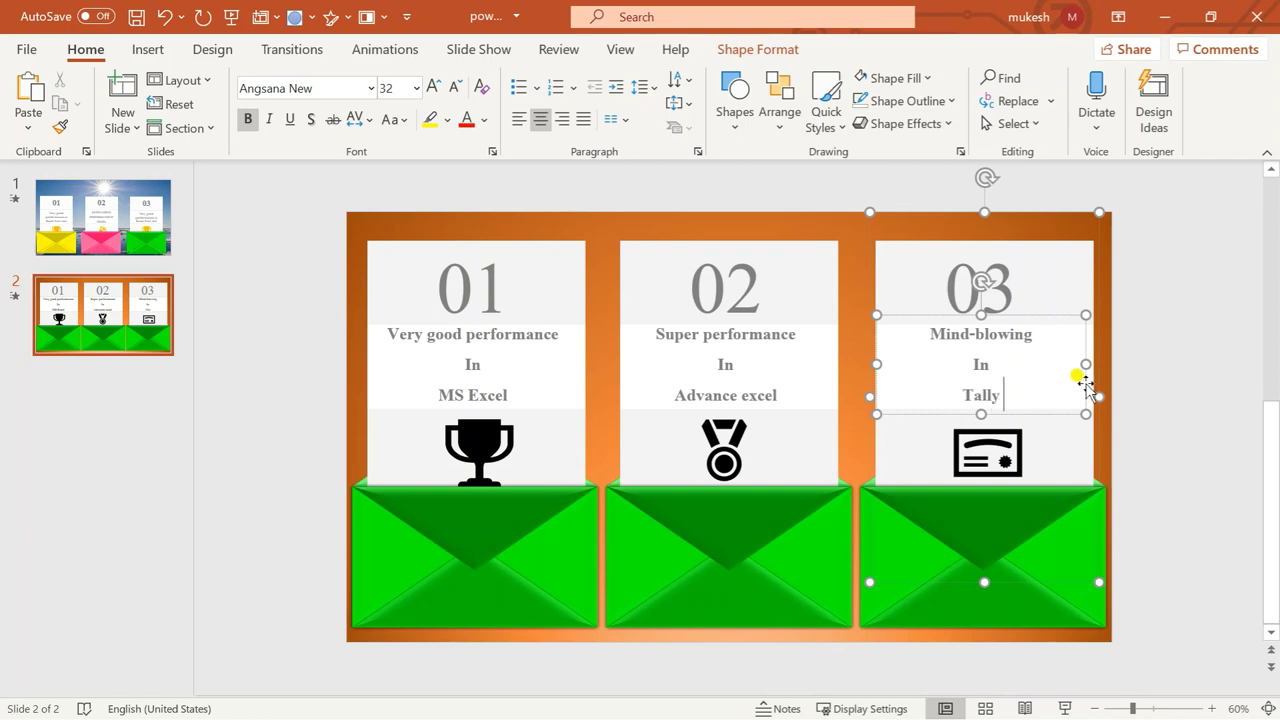
{"action": "type", "text": " erp "}
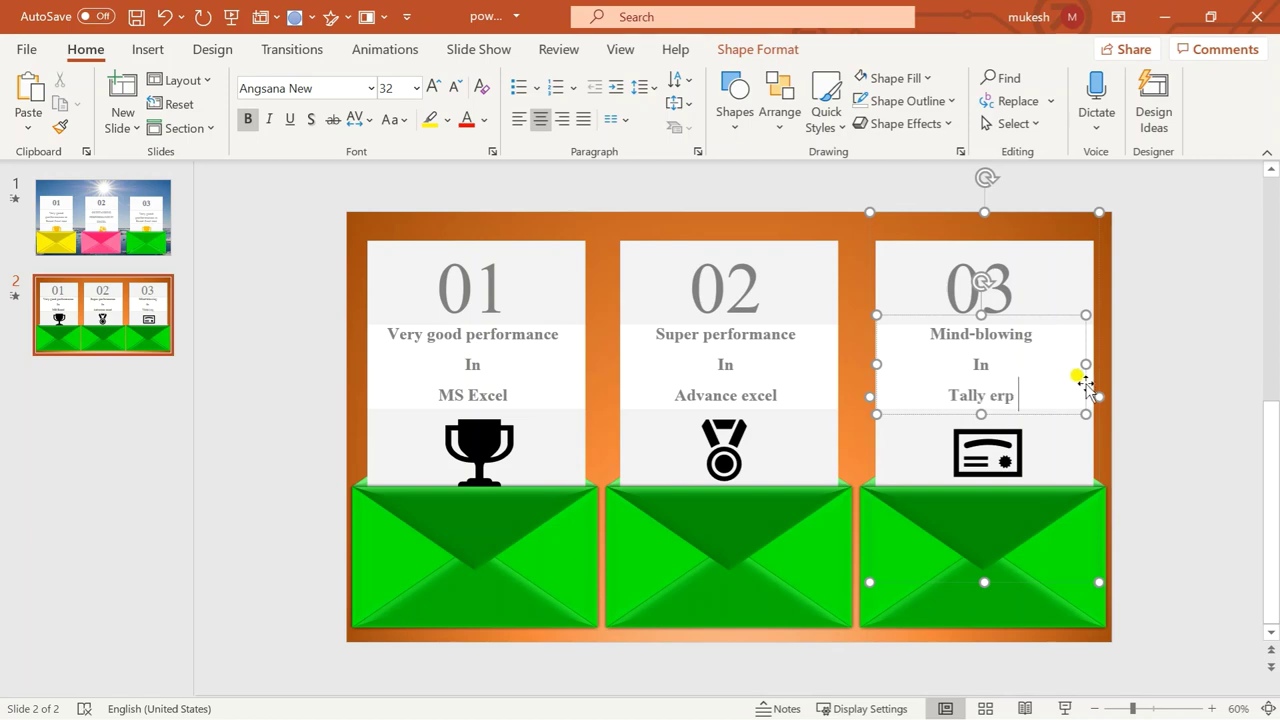
{"action": "type", "text": "9"}
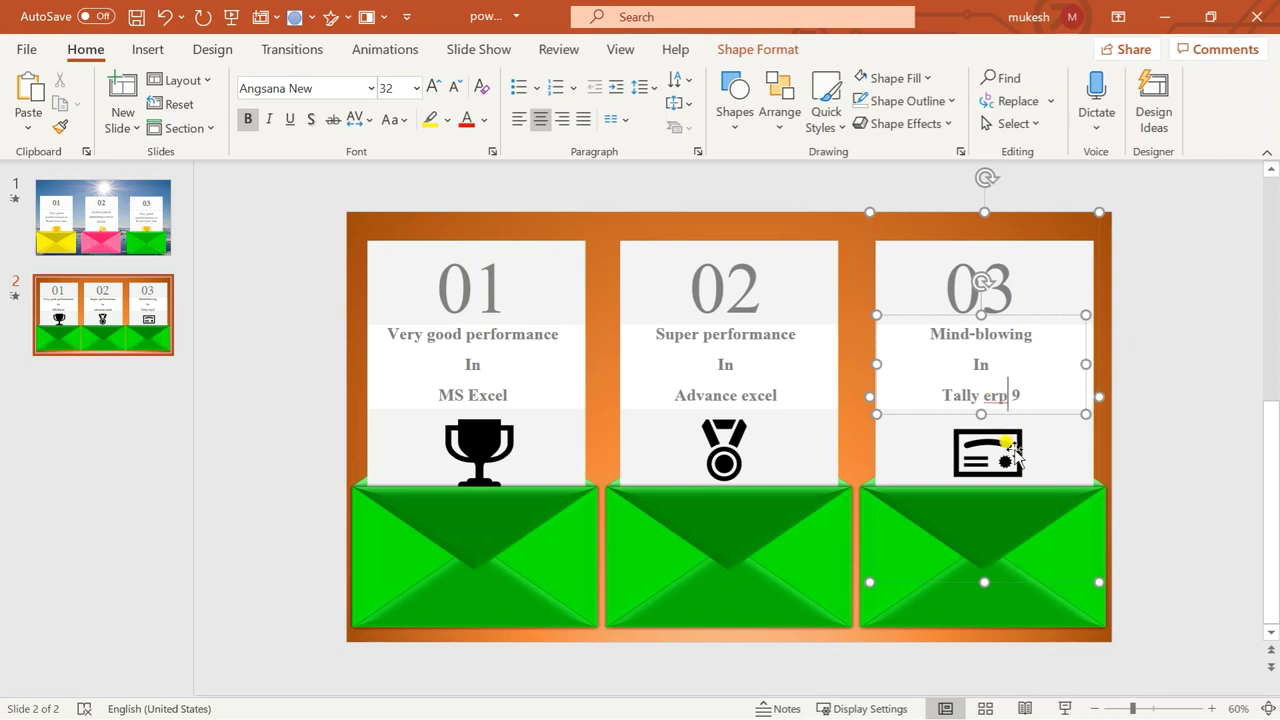
{"action": "double_click", "coordinate": [1000, 396]}
{"action": "key", "text": "Delete"}
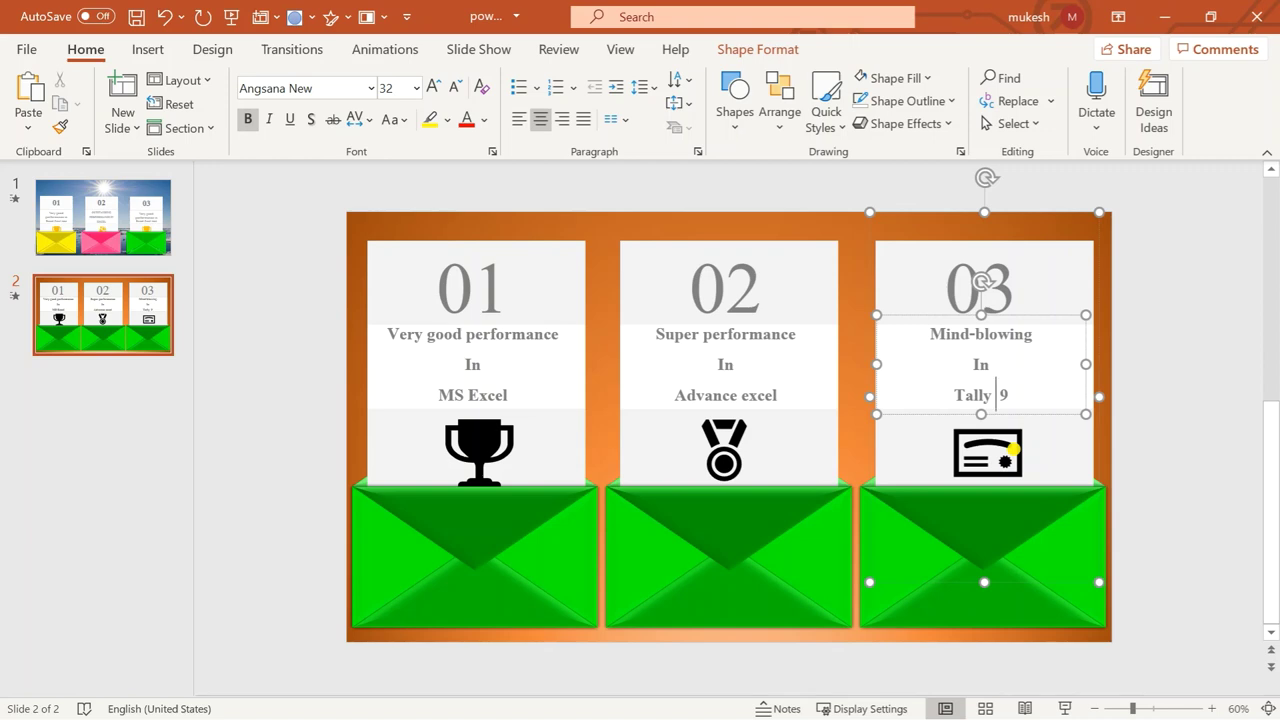
{"action": "type", "text": "ERP"}
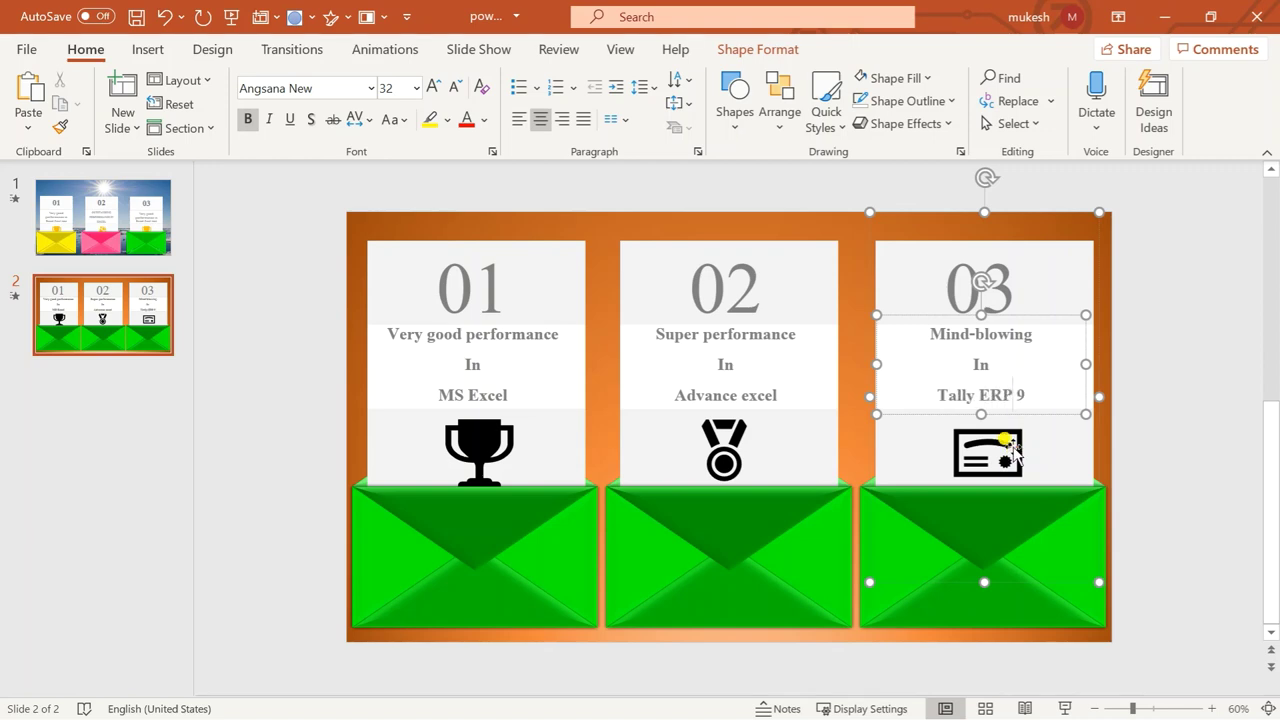
- Deepen the point of card 02's envelope flap and adjust the card shape slightly
{"action": "left_click", "coordinate": [777, 554]}
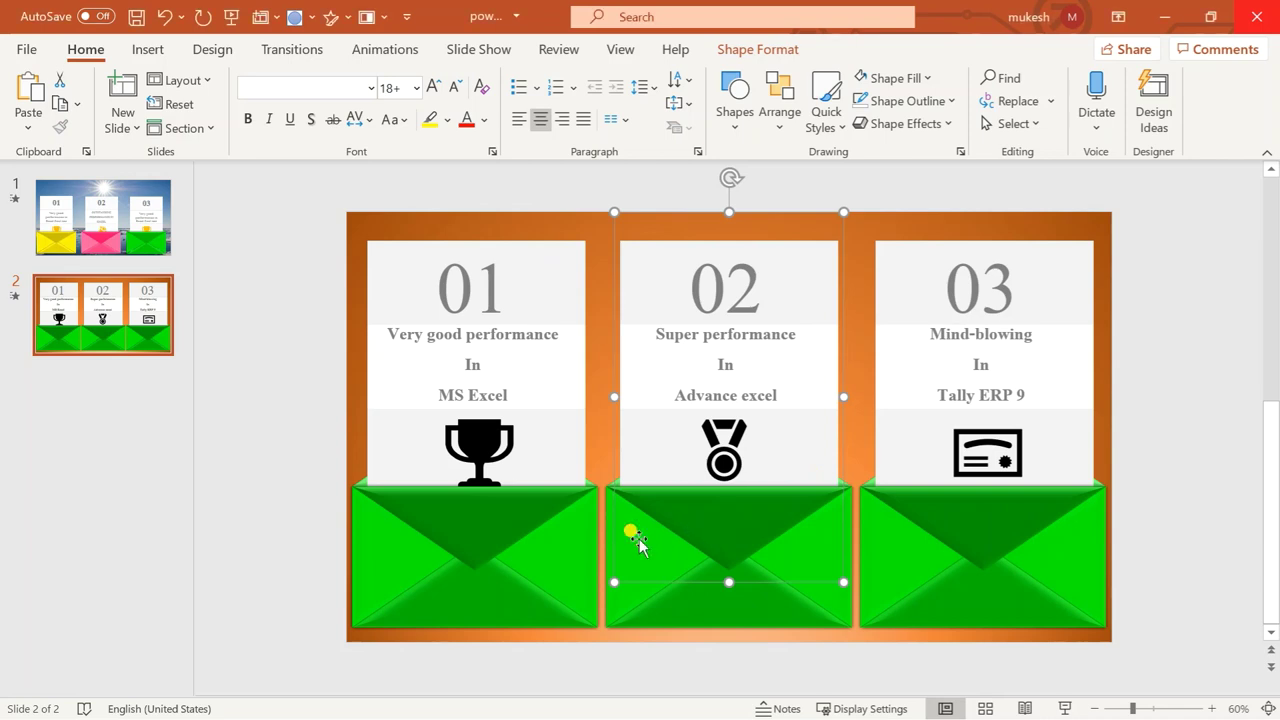
{"action": "left_click", "coordinate": [614, 482]}
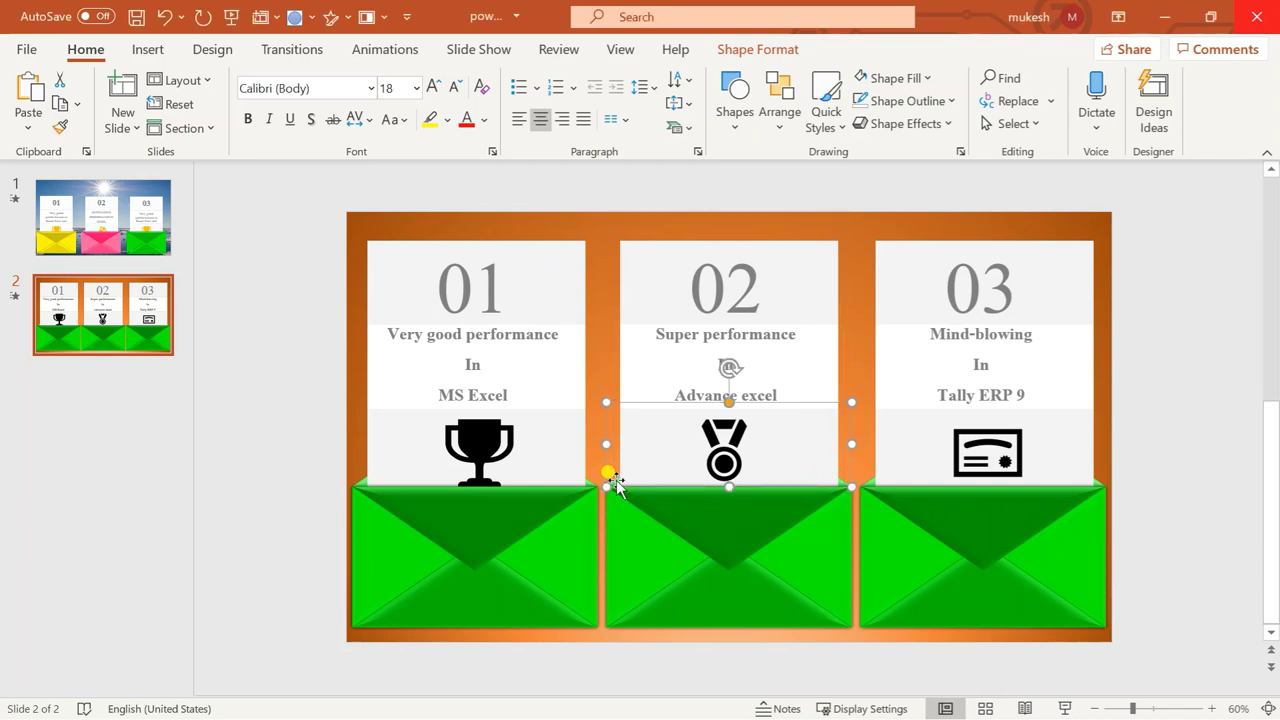
{"action": "left_click_drag", "start_coordinate": [616, 477], "coordinate": [620, 490]}
{"action": "left_click", "coordinate": [617, 482]}
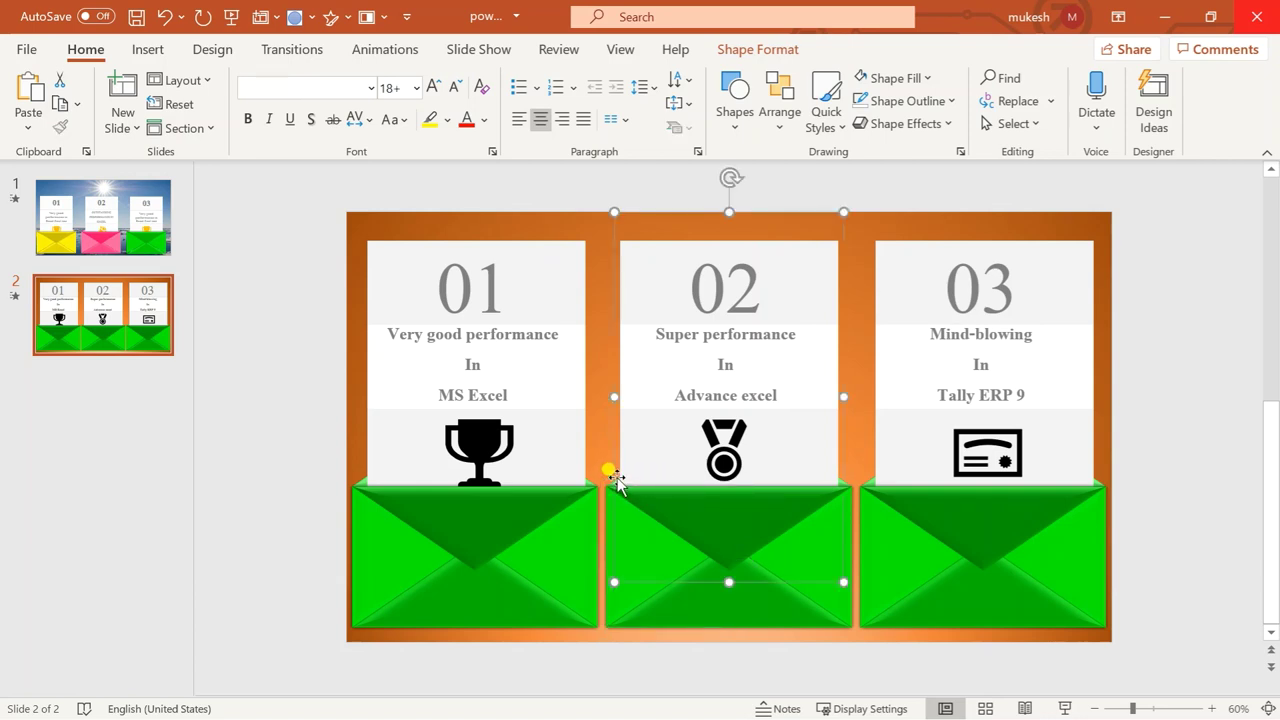
{"action": "left_click_drag", "start_coordinate": [613, 476], "coordinate": [615, 483]}
{"action": "left_click", "coordinate": [617, 485]}
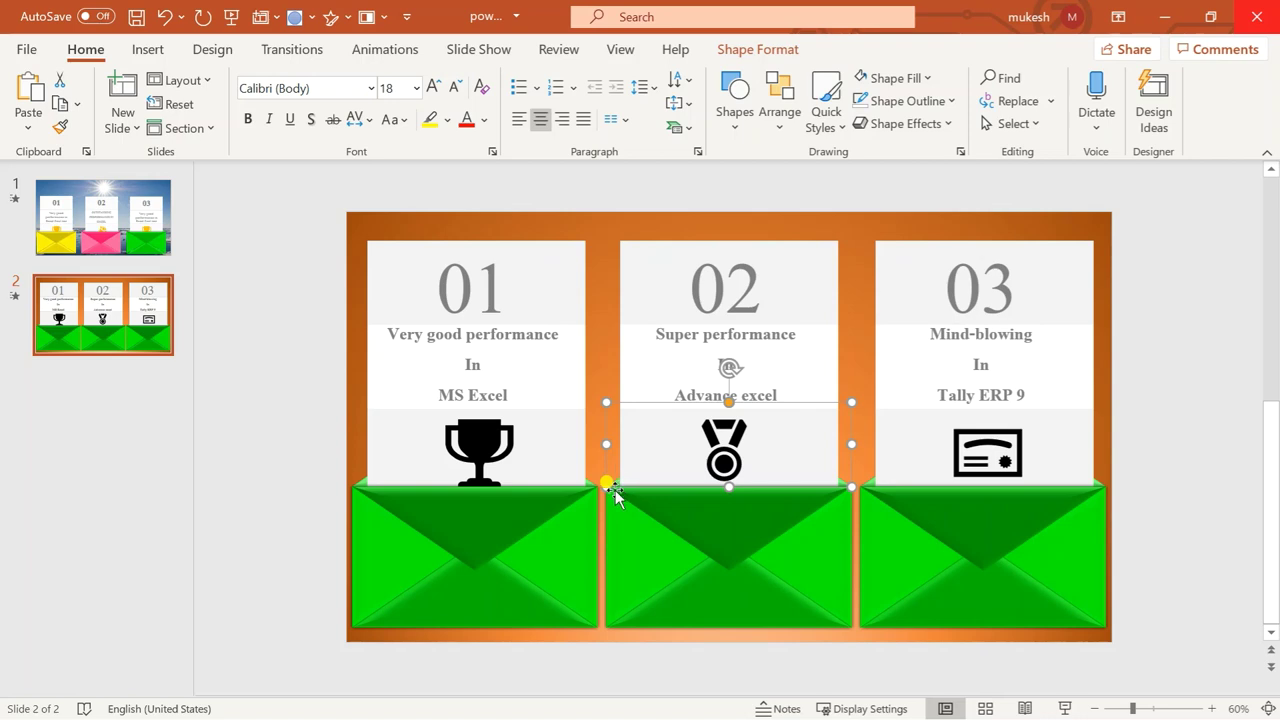
- Fill the middle envelope's pieces with the light yellow recent colour
{"action": "left_click", "coordinate": [614, 514]}
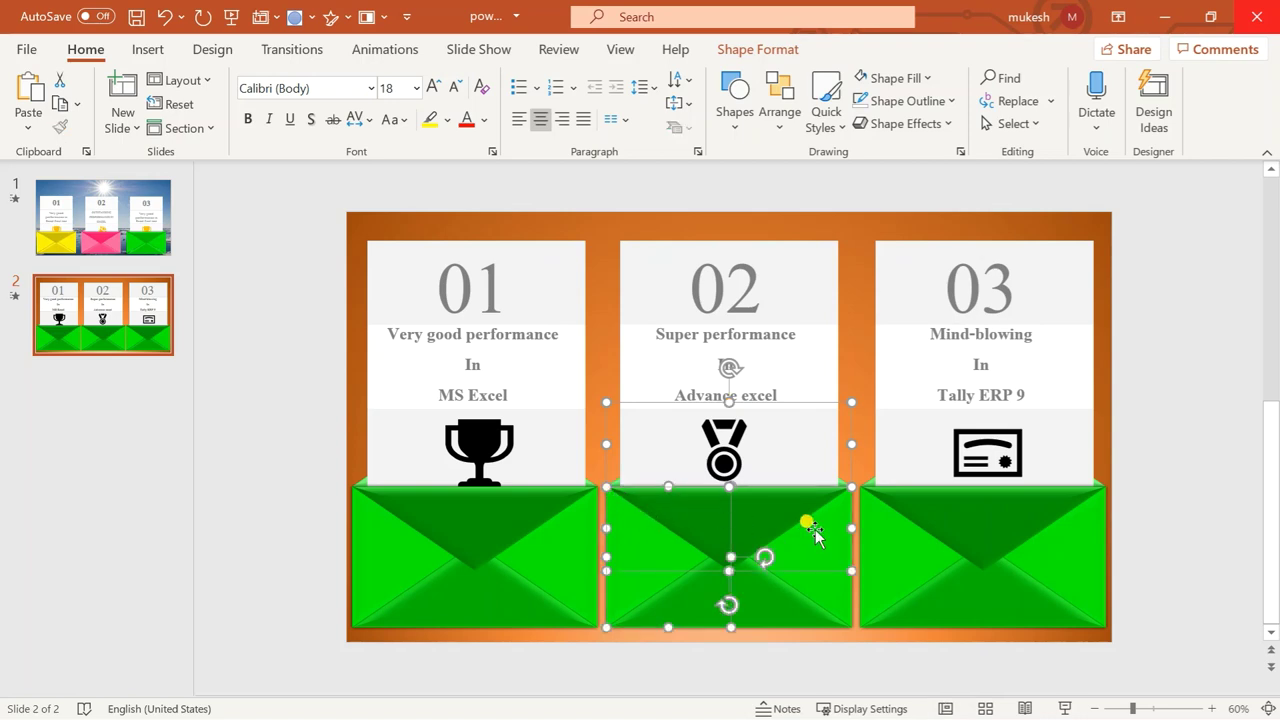
{"action": "left_click", "coordinate": [765, 590], "text": "shift"}
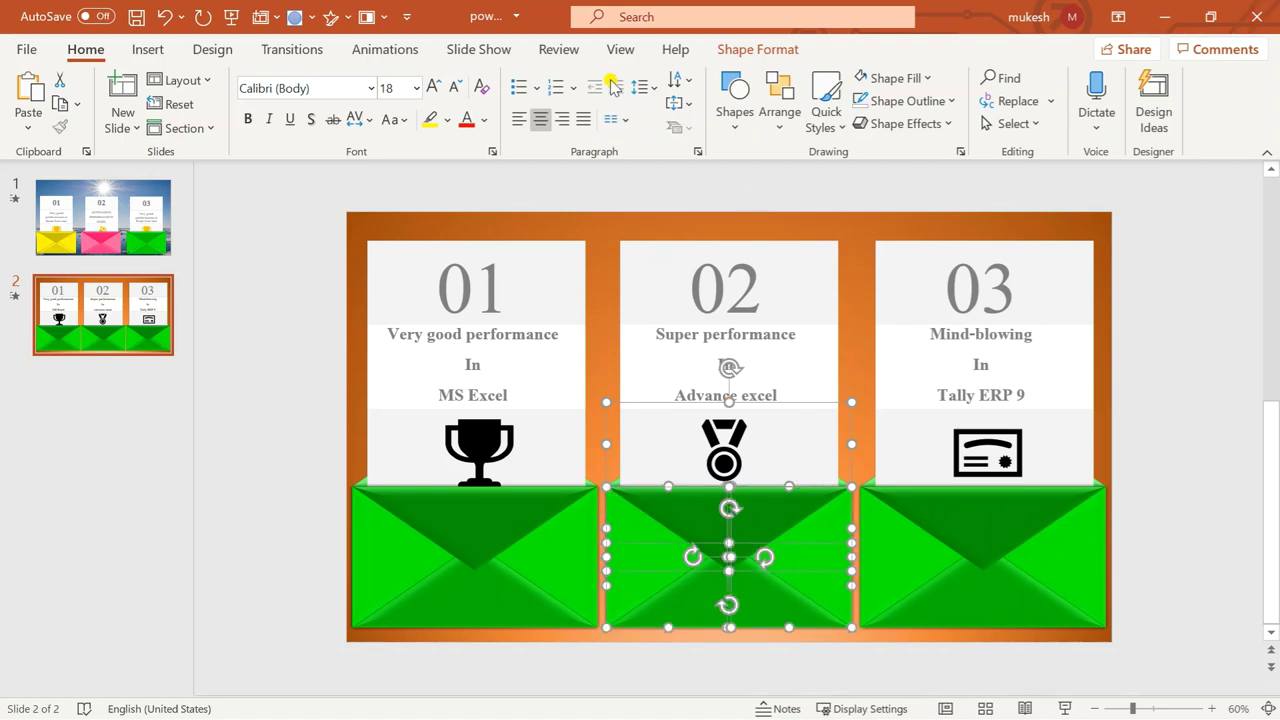
{"action": "left_click", "coordinate": [740, 47]}
{"action": "left_click", "coordinate": [545, 84]}
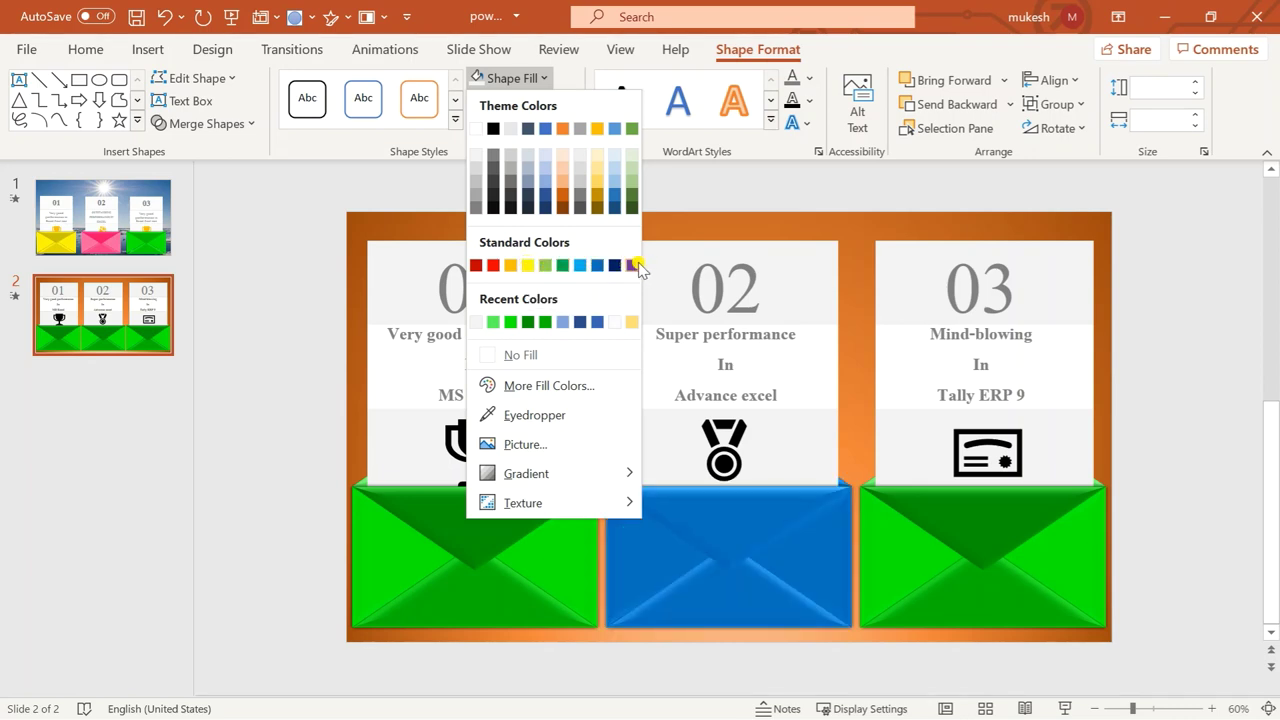
{"action": "left_click", "coordinate": [632, 322]}
- Fill all parts of the right envelope, including its flap, with Light Blue
{"action": "left_click", "coordinate": [858, 447]}
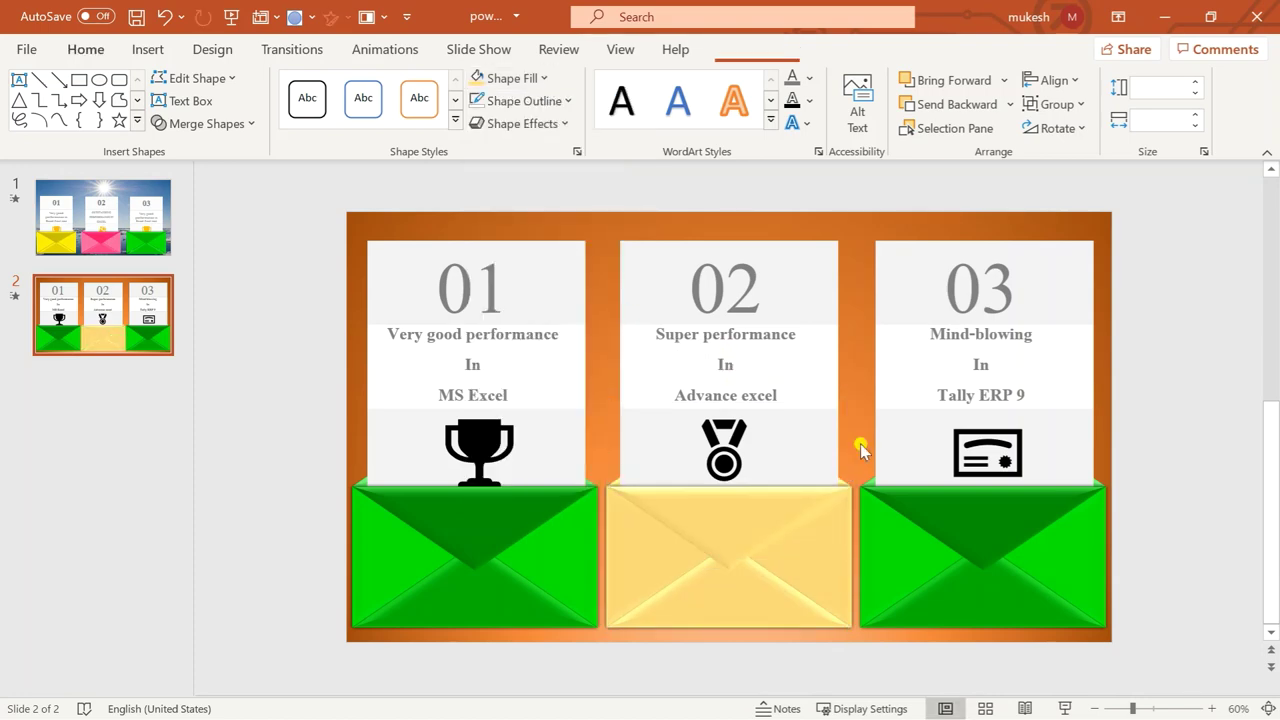
{"action": "left_click", "coordinate": [892, 562]}
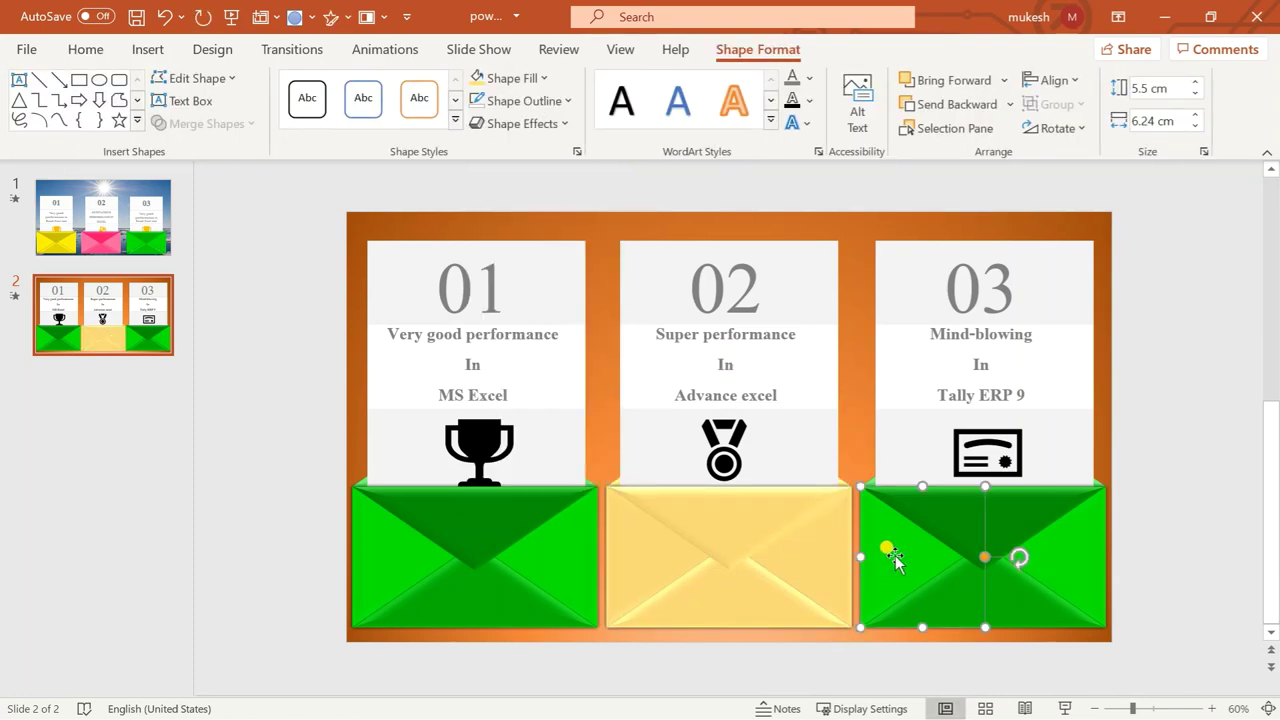
{"action": "left_click", "coordinate": [971, 537], "text": "shift"}
{"action": "left_click", "coordinate": [1060, 550], "text": "shift"}
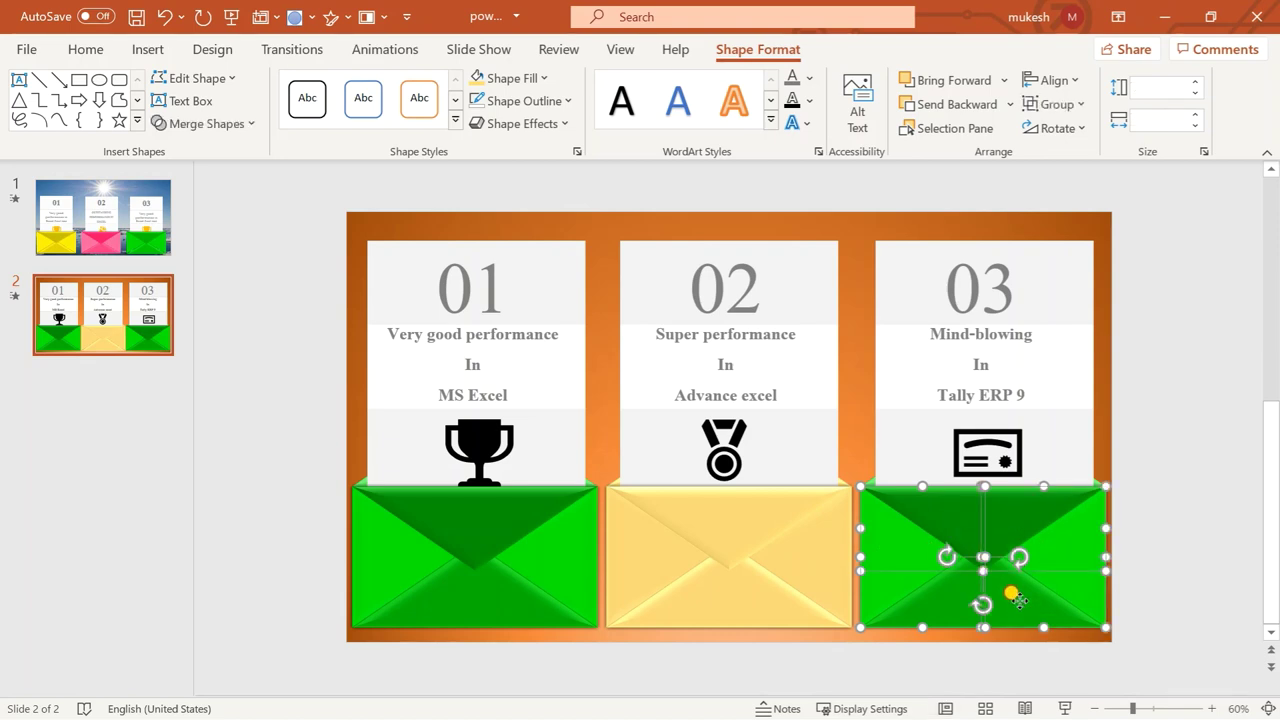
{"action": "left_click", "coordinate": [869, 479], "text": "shift"}
{"action": "left_click", "coordinate": [869, 481], "text": "shift"}
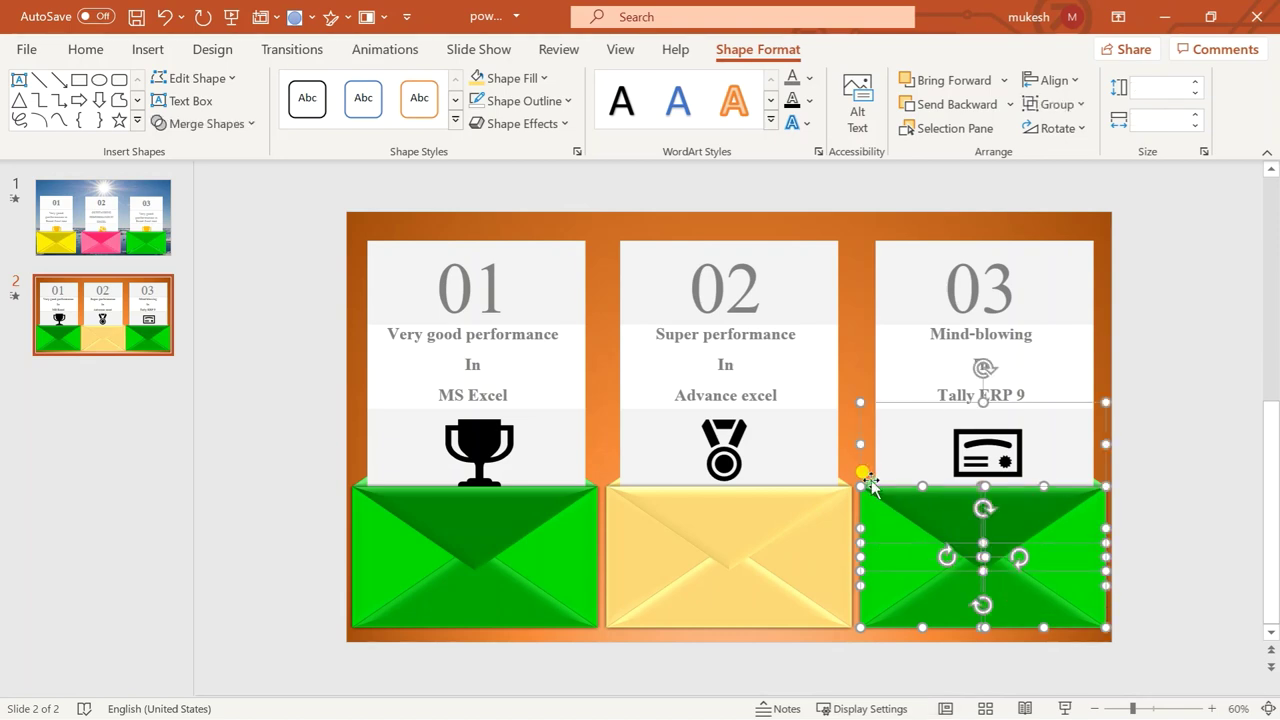
{"action": "left_click", "coordinate": [541, 80]}
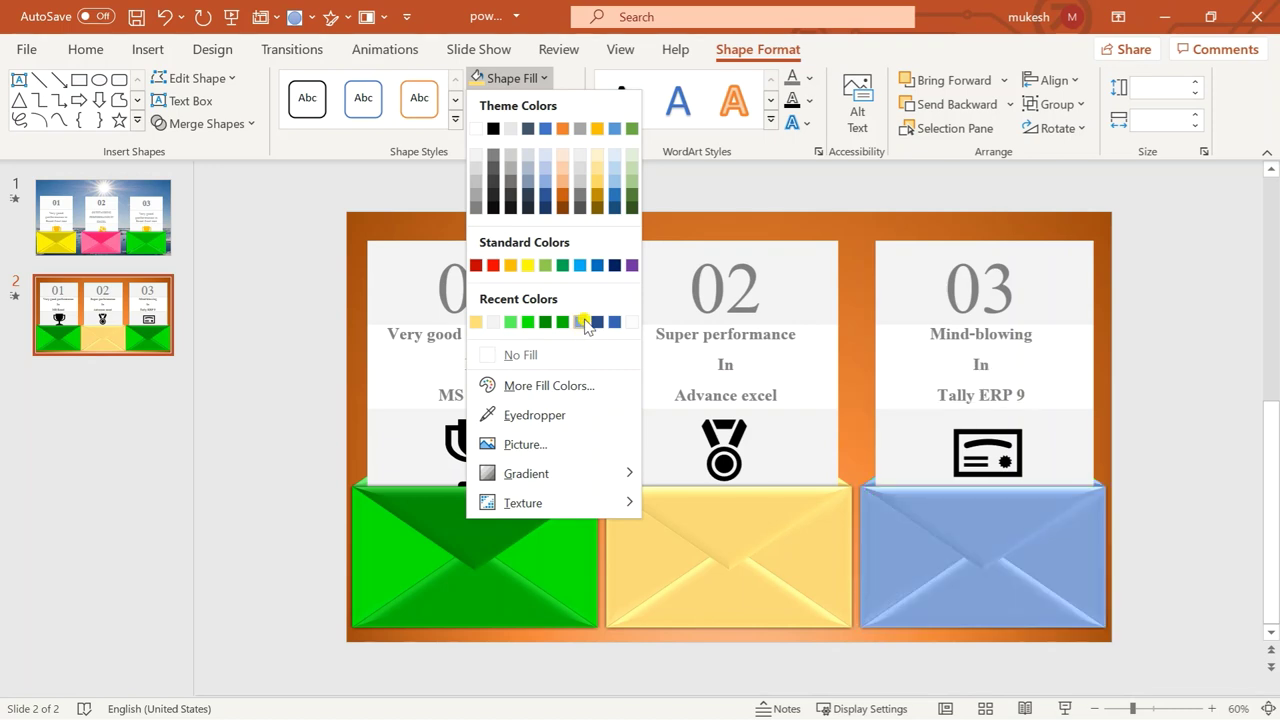
{"action": "left_click", "coordinate": [583, 265]}
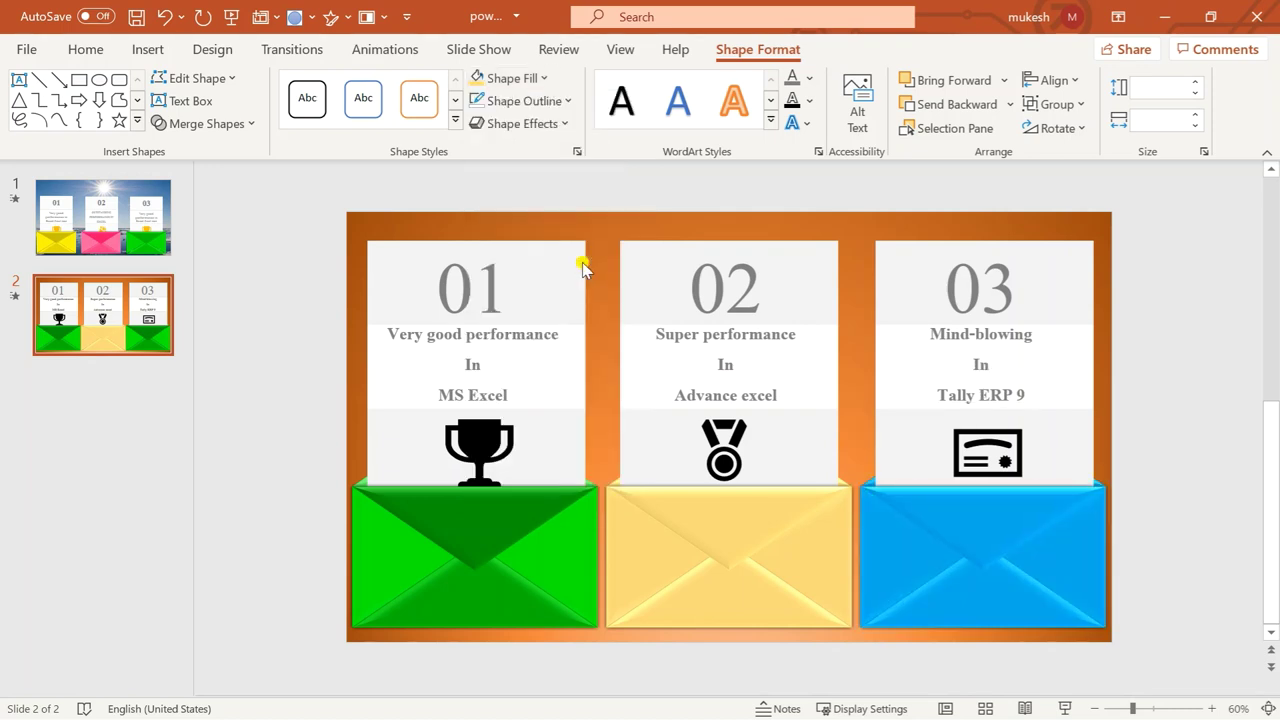
{"action": "left_click", "coordinate": [861, 283]}
- Set slide 2's background to the arctic ocean sun photo as a picture fill
{"action": "right_click", "coordinate": [861, 283]}
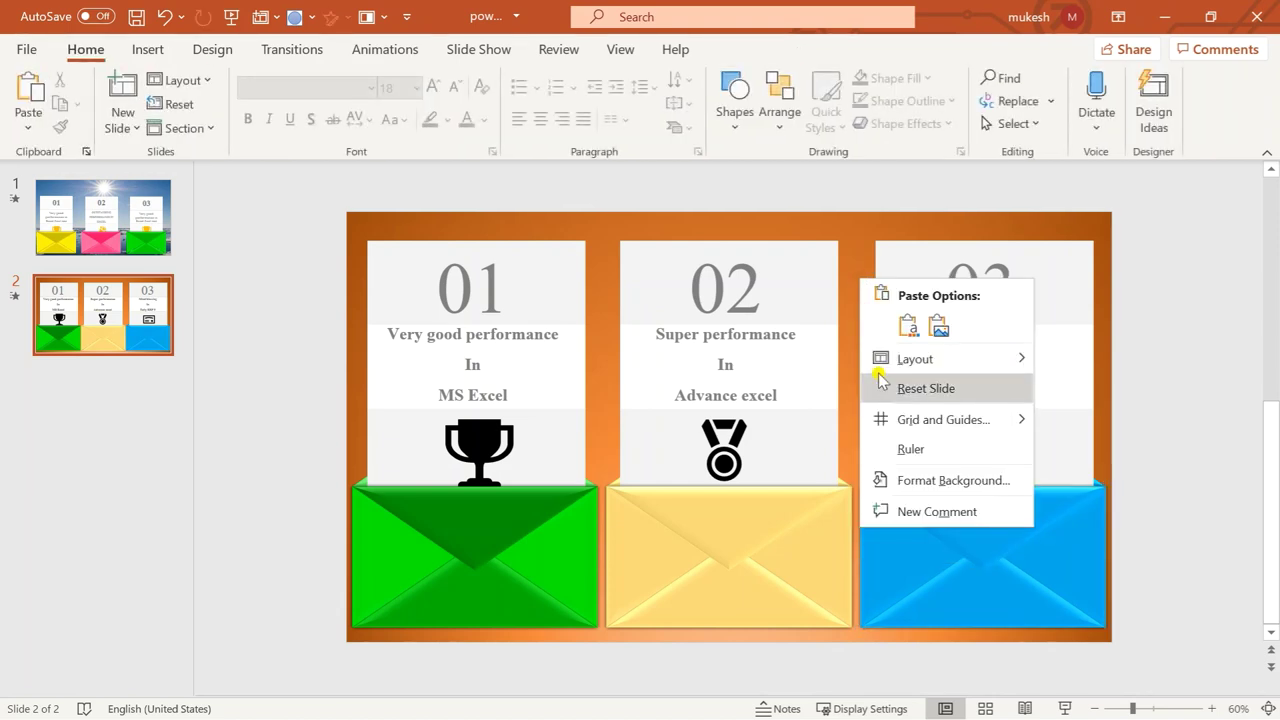
{"action": "left_click", "coordinate": [914, 481]}
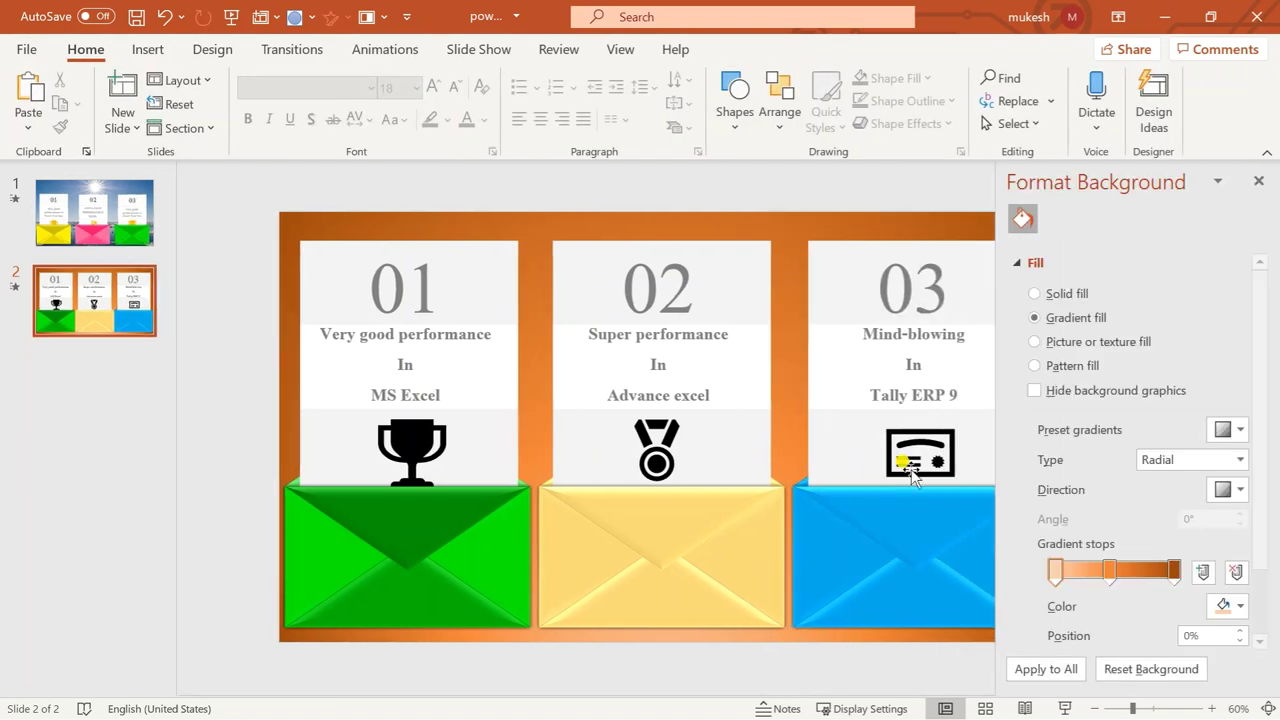
{"action": "left_click", "coordinate": [1035, 341]}
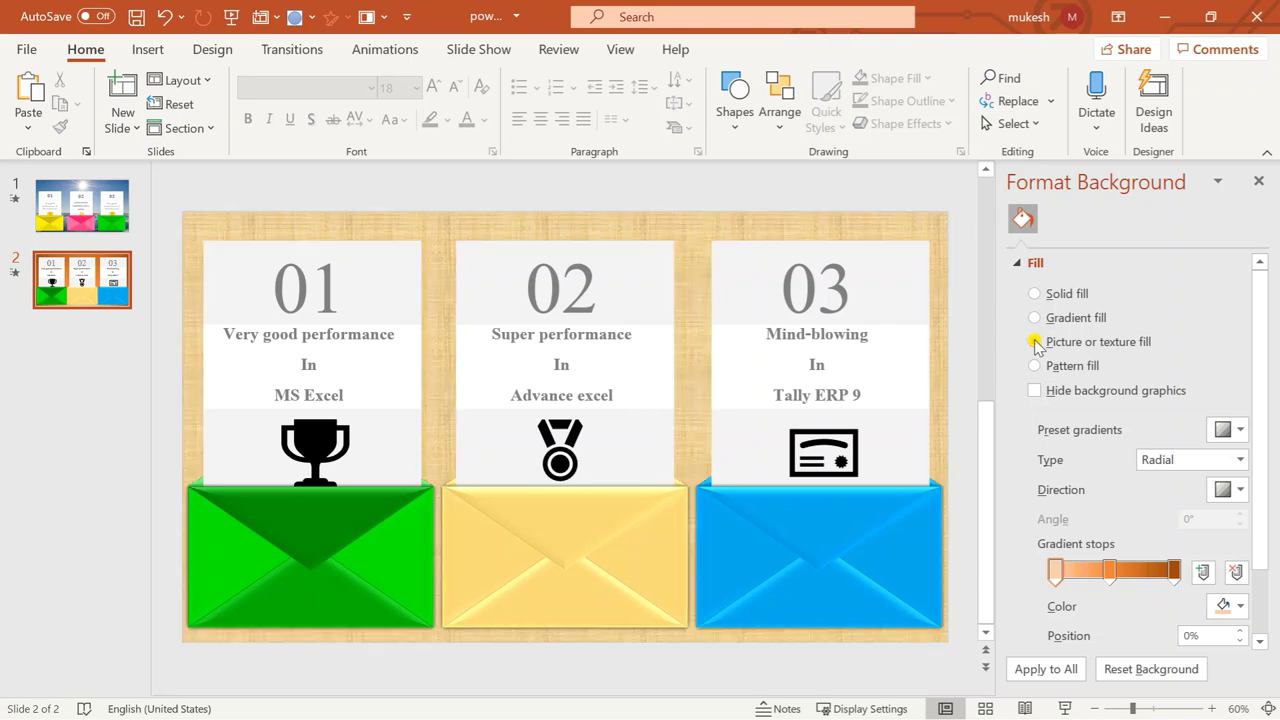
{"action": "left_click", "coordinate": [1060, 455]}
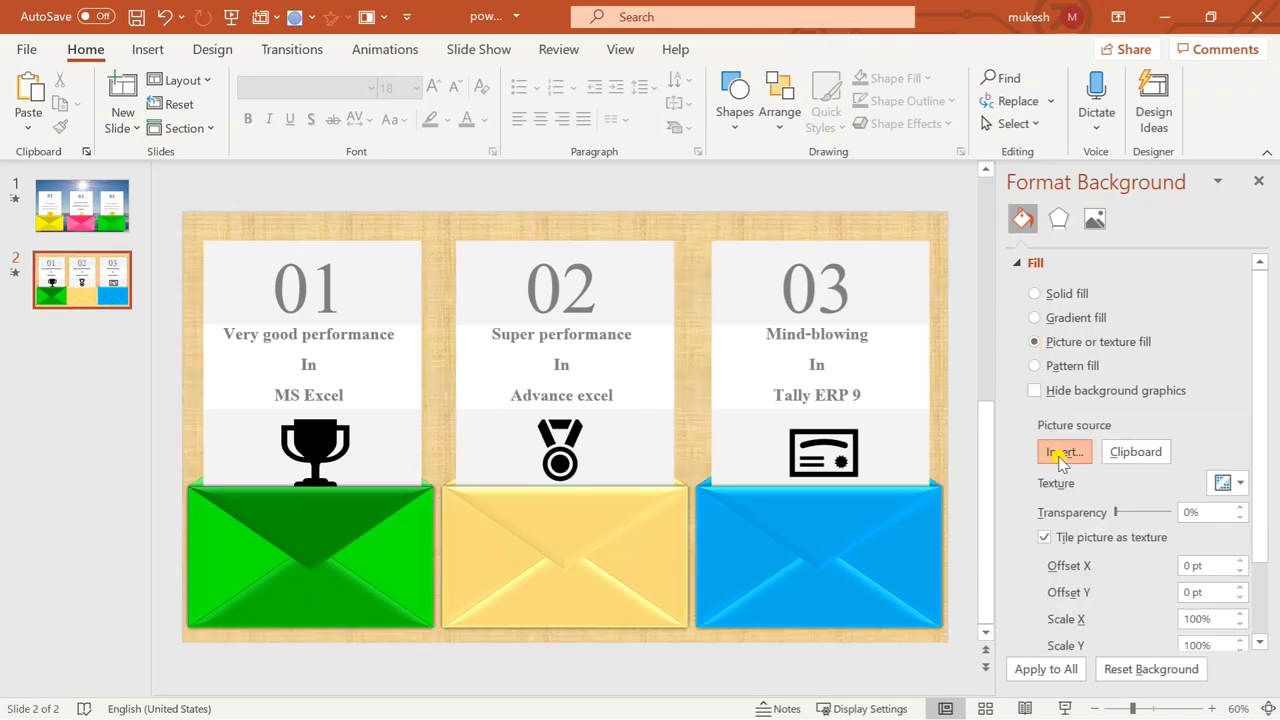
{"action": "left_click", "coordinate": [584, 289]}
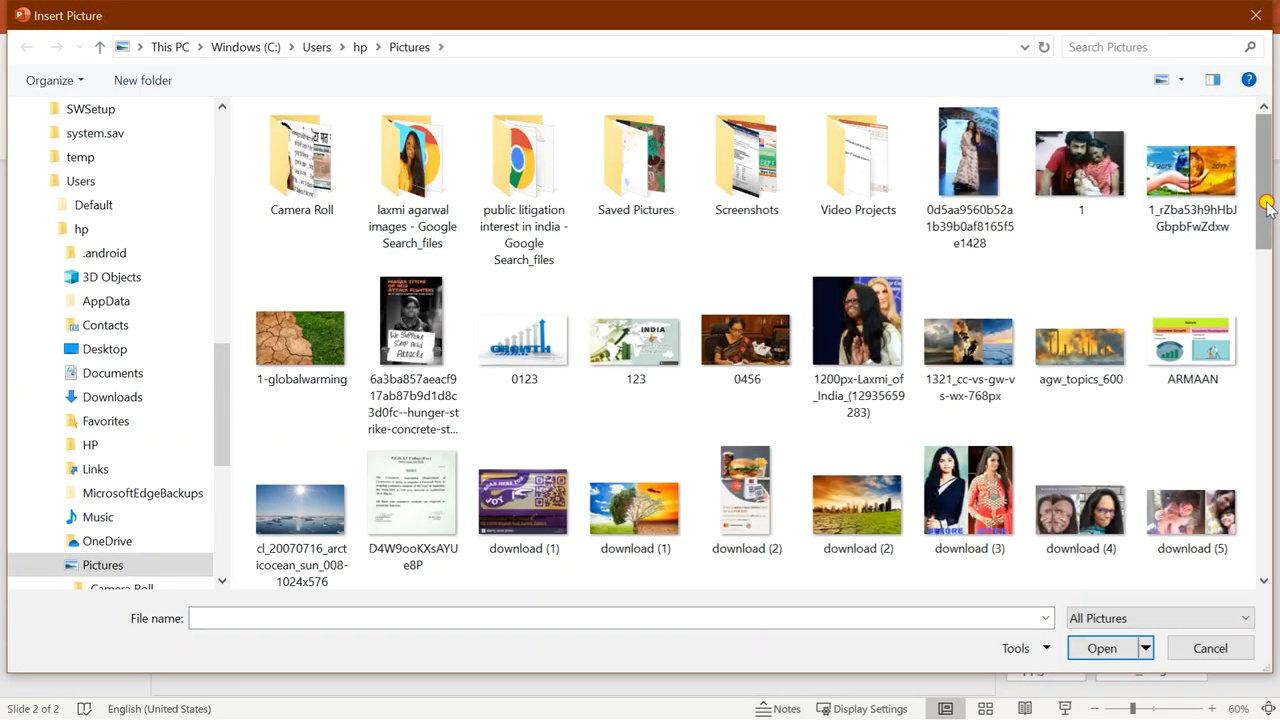
{"action": "left_click_drag", "start_coordinate": [1265, 205], "coordinate": [1265, 210]}
{"action": "left_click", "coordinate": [328, 508]}
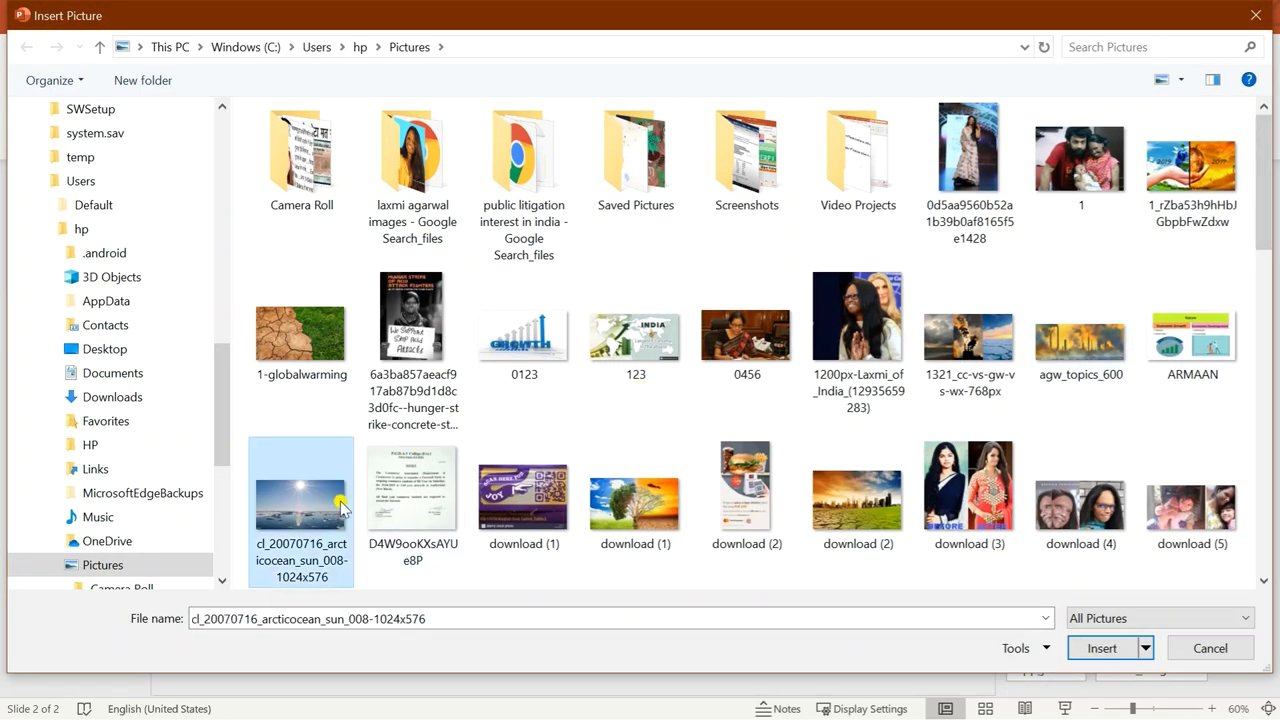
{"action": "left_click", "coordinate": [1098, 648]}
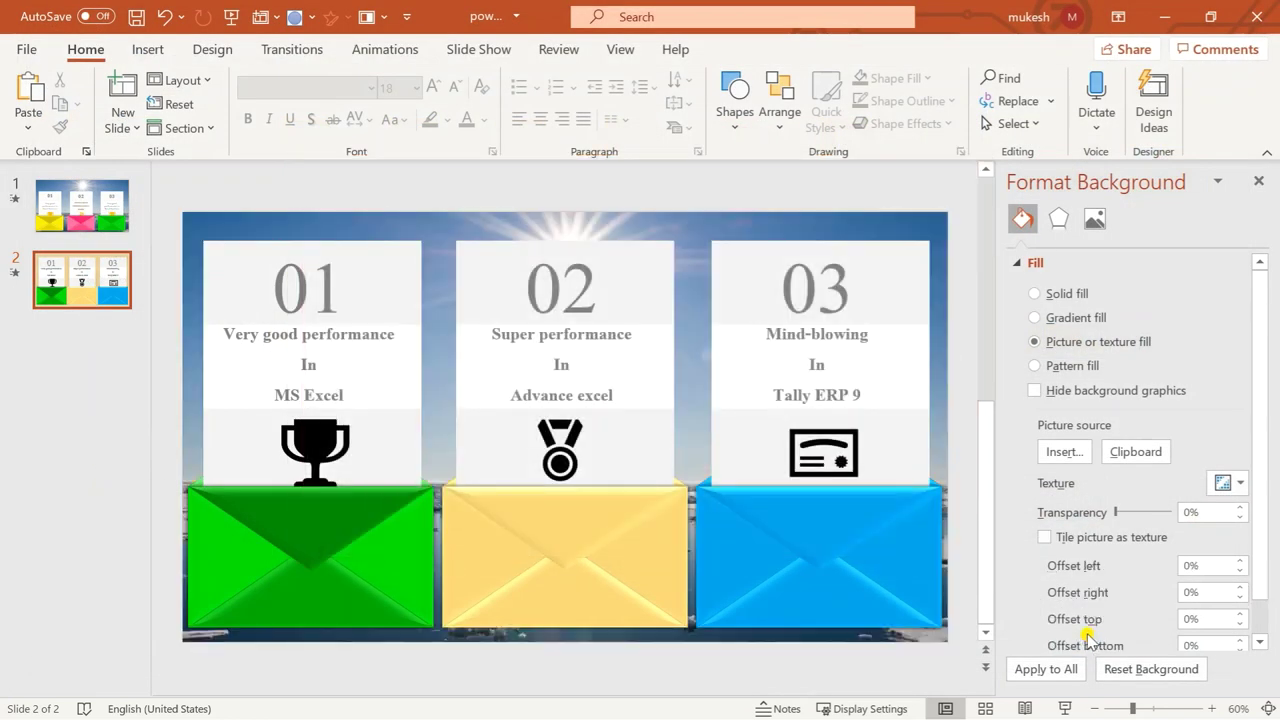
{"action": "left_click", "coordinate": [1259, 184]}
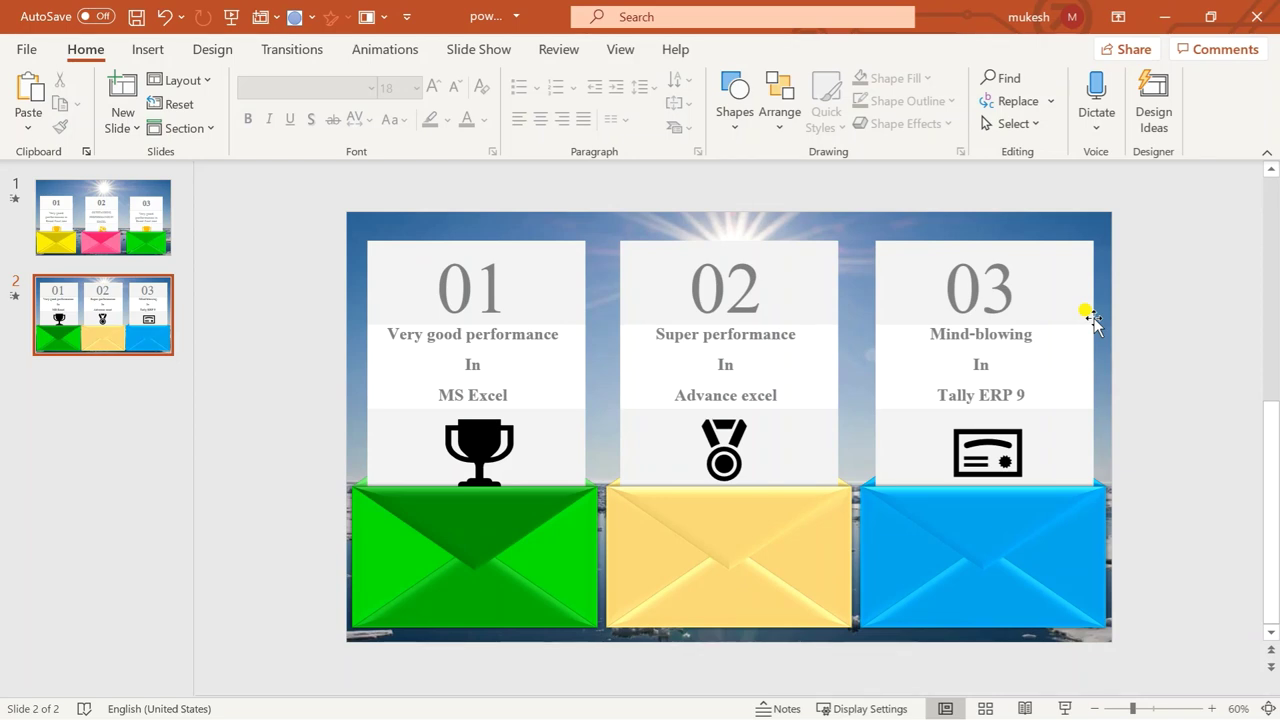
- Preview slide 2 as a slide show from the current slide, then exit
{"action": "key", "text": "alt"}
{"action": "key", "text": "s"}
{"action": "key", "text": "alt"}
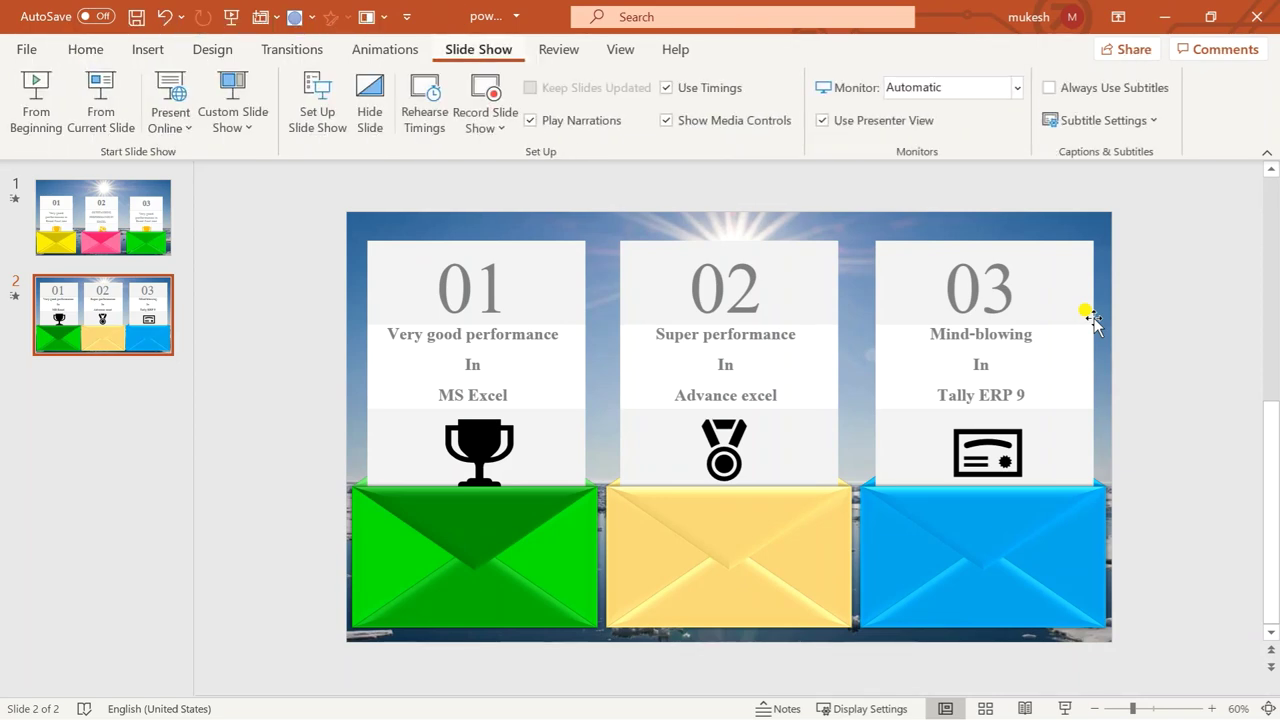
{"action": "key", "text": "shift+F5"}
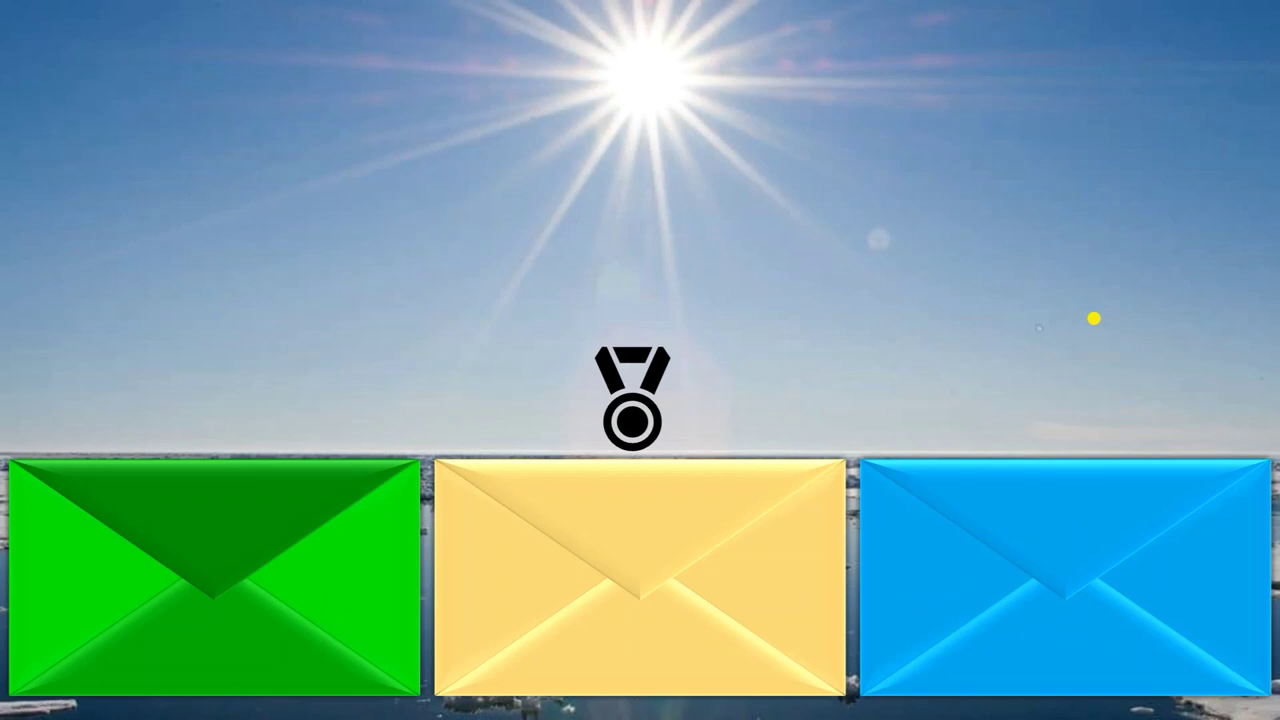
{"action": "key", "text": "Escape"}
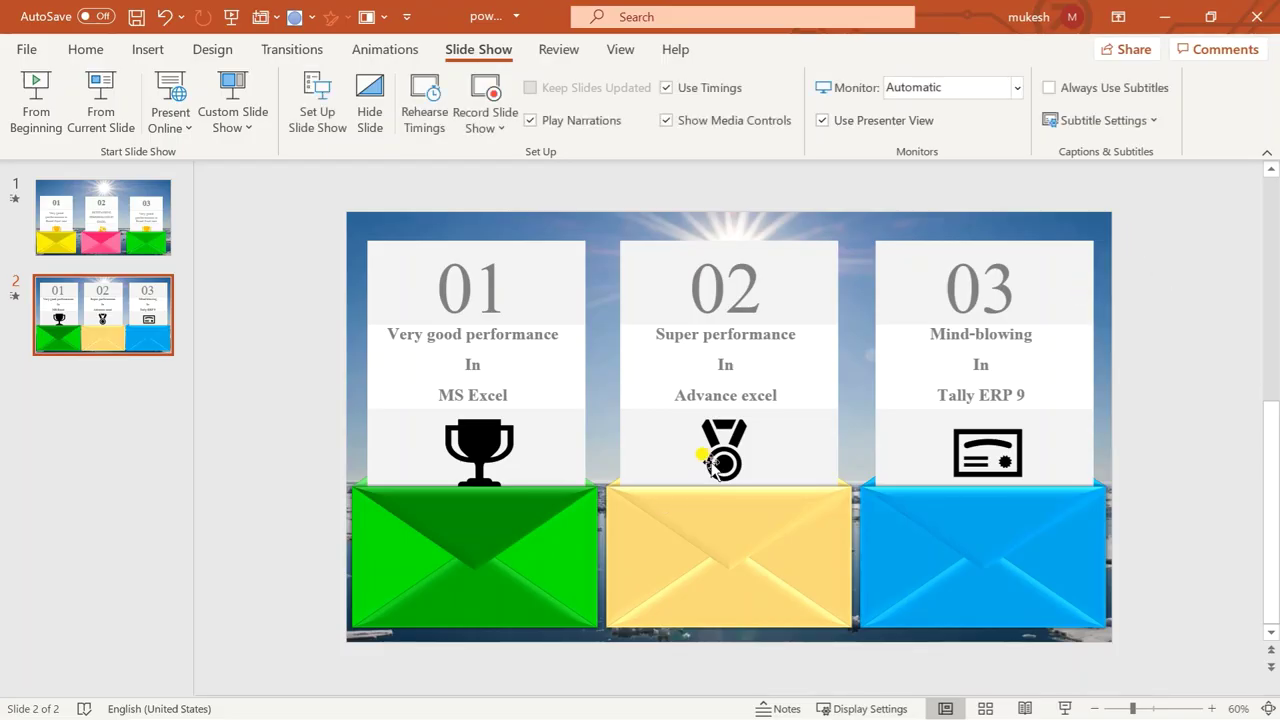
- Group the medal icon with the yellow envelope using Ctrl+G
{"action": "left_click", "coordinate": [708, 450]}
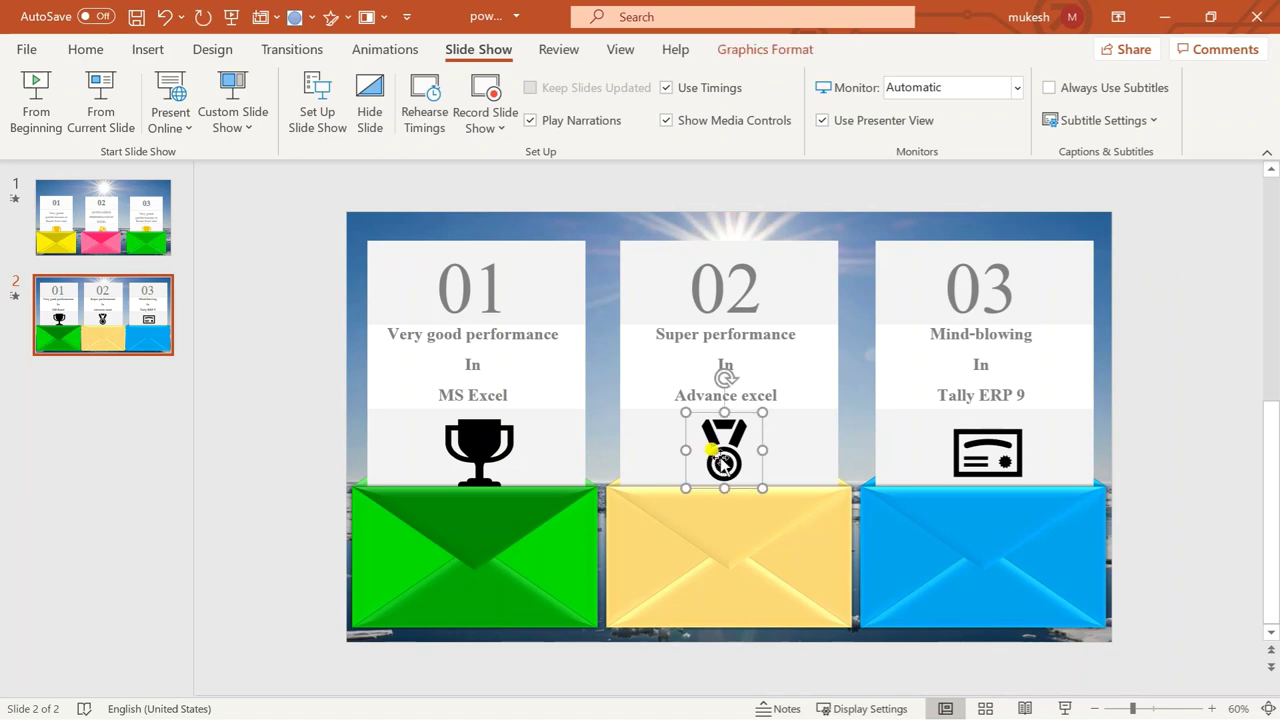
{"action": "left_click", "coordinate": [778, 438], "text": "shift"}
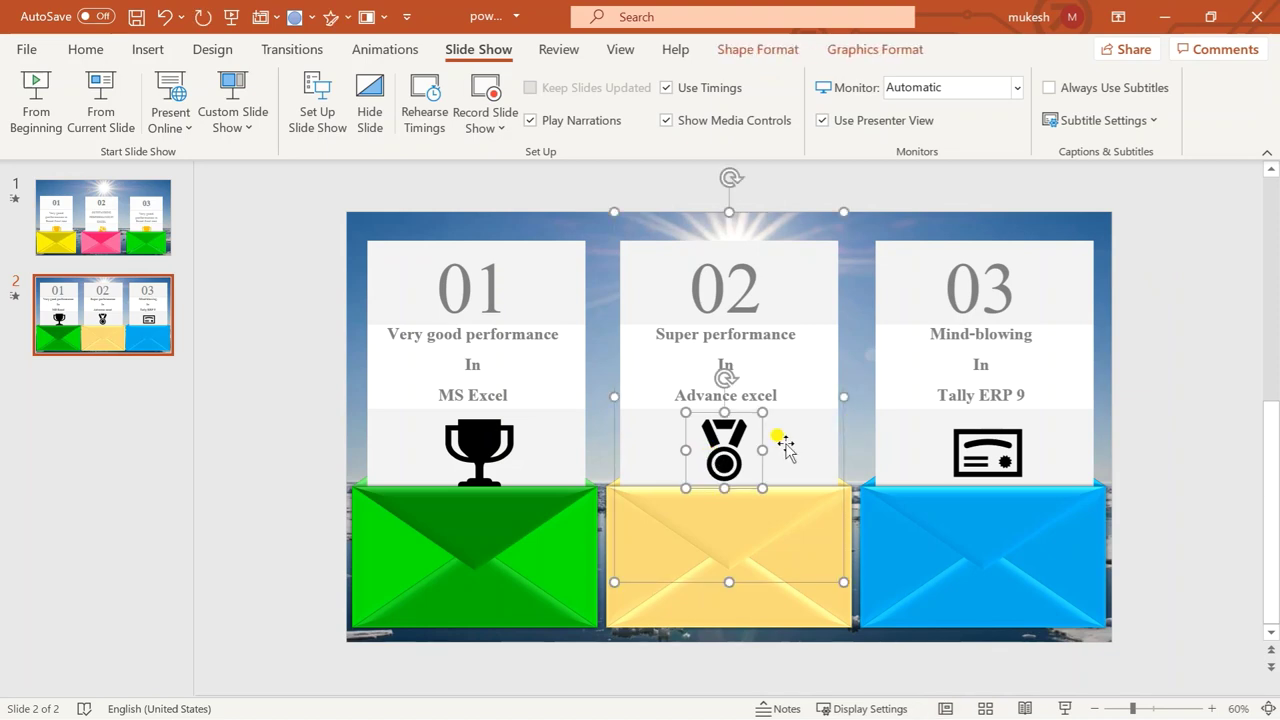
{"action": "key", "text": "ctrl+shift+bracketright"}
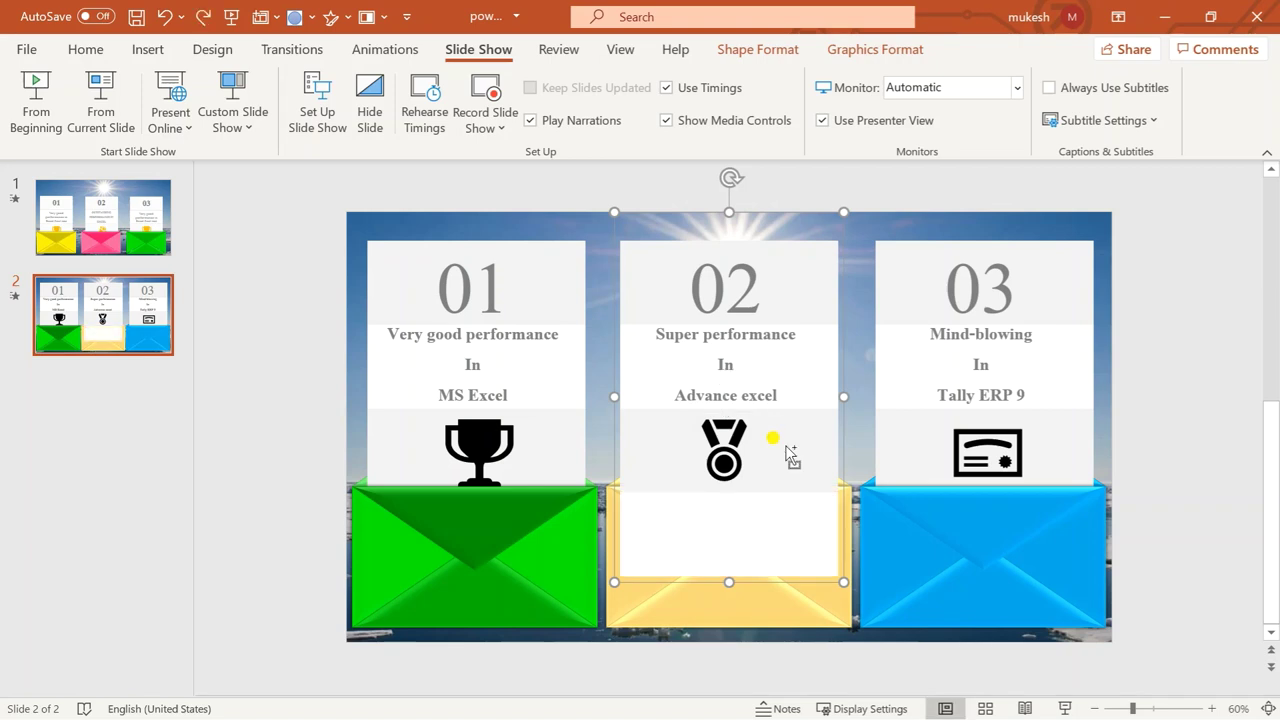
{"action": "key", "text": "ctrl+z"}
{"action": "left_click", "coordinate": [858, 455]}
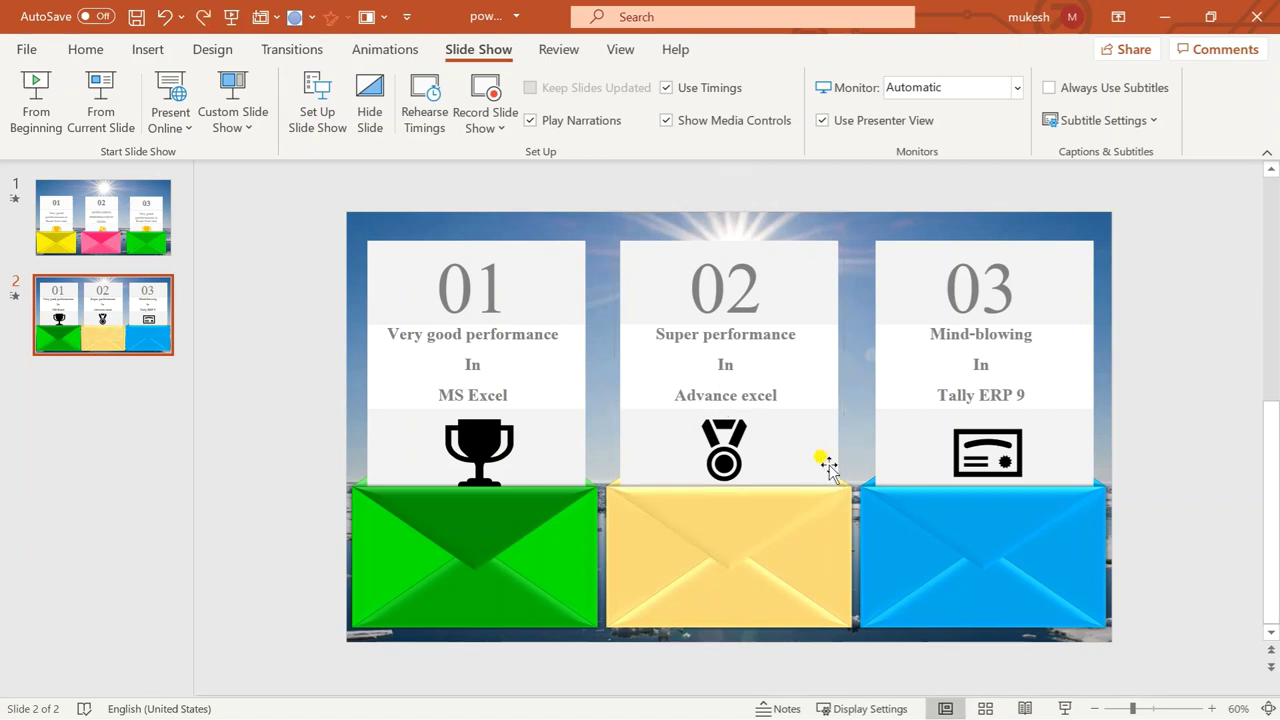
{"action": "left_click", "coordinate": [783, 532]}
{"action": "left_click_drag", "start_coordinate": [606, 222], "coordinate": [852, 628]}
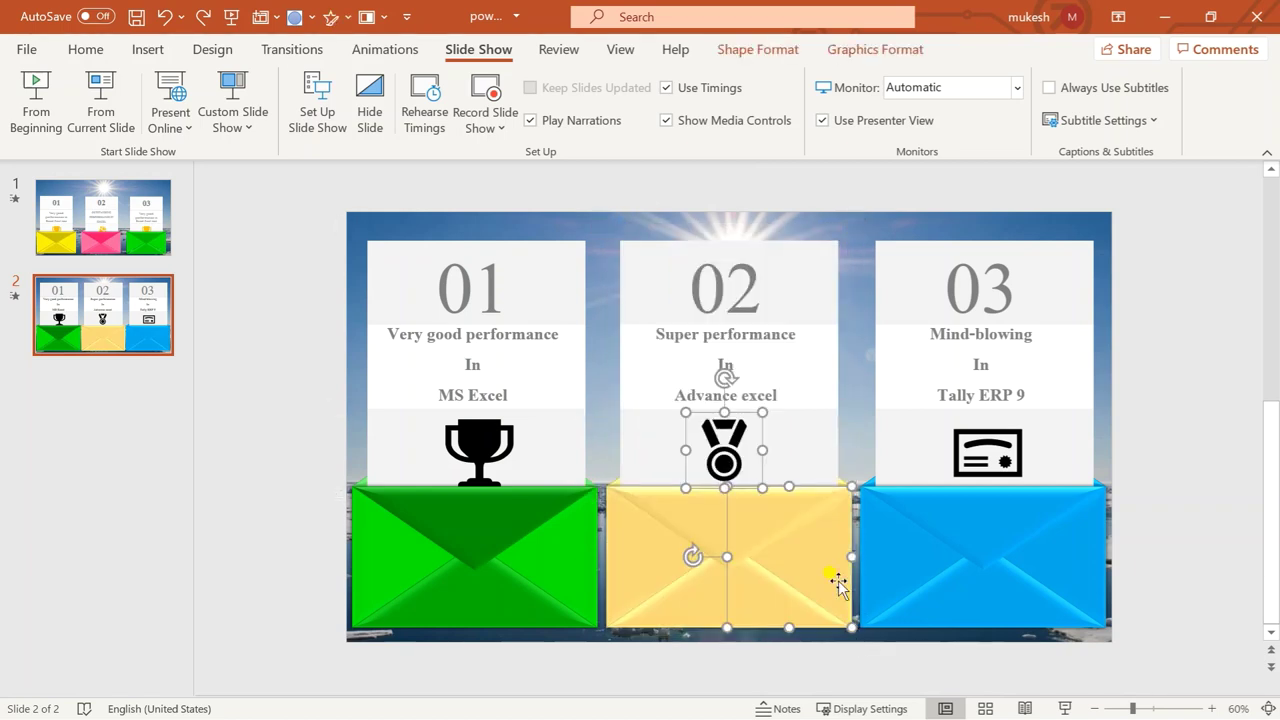
{"action": "key", "text": "ctrl+g"}
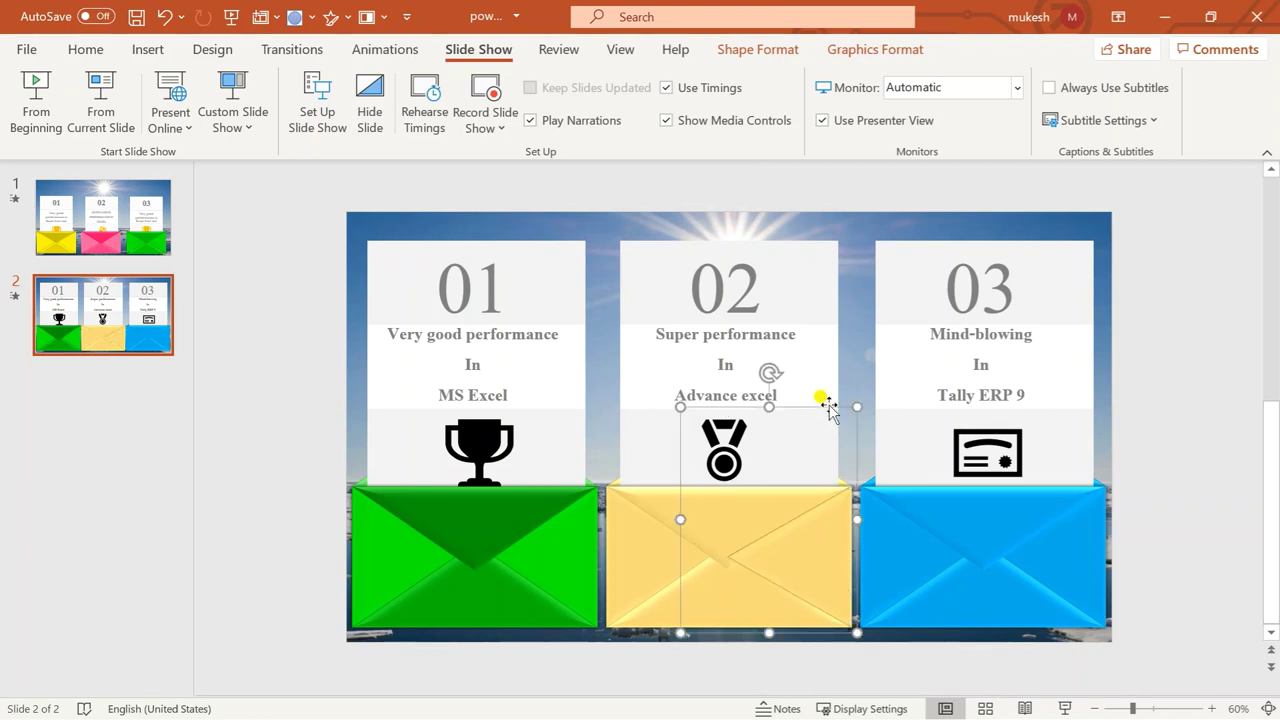
{"action": "left_click", "coordinate": [846, 368]}
- Present slide 2 from the current slide, exit, then start the slide show again
{"action": "key", "text": "alt+s"}
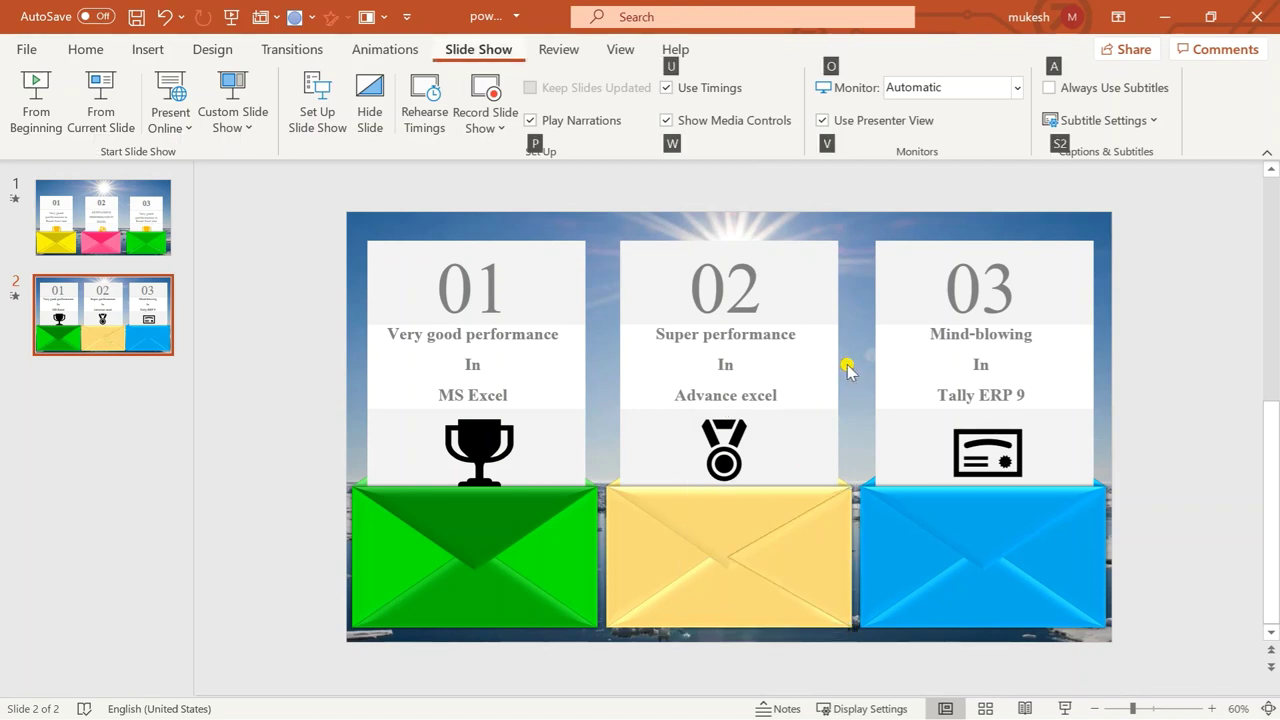
{"action": "key", "text": "c"}
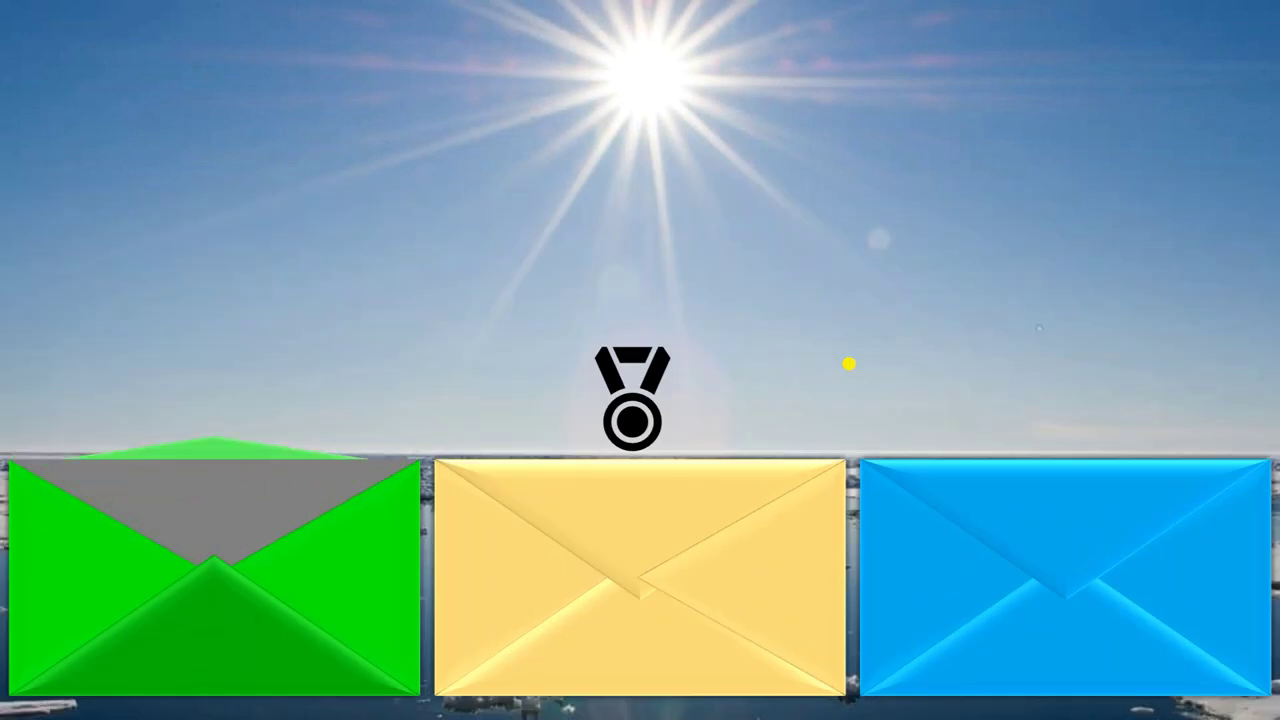
{"action": "key", "text": "Escape"}
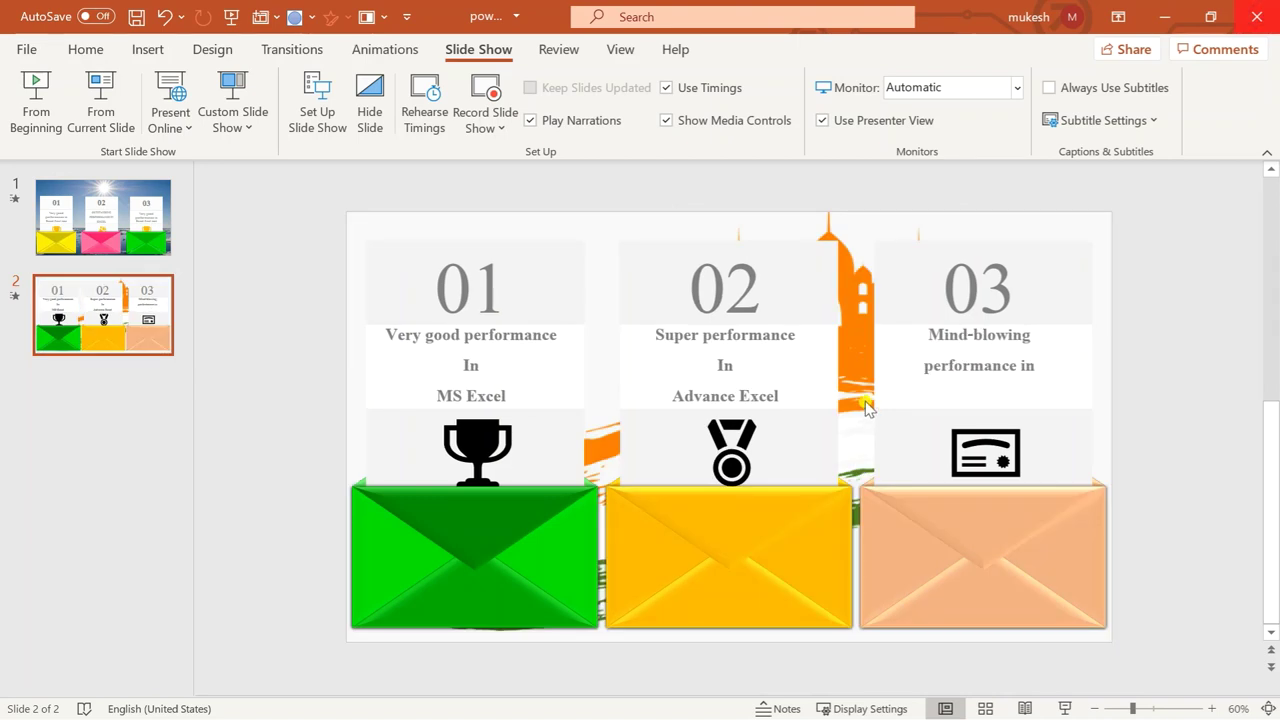
{"action": "key", "text": "alt"}
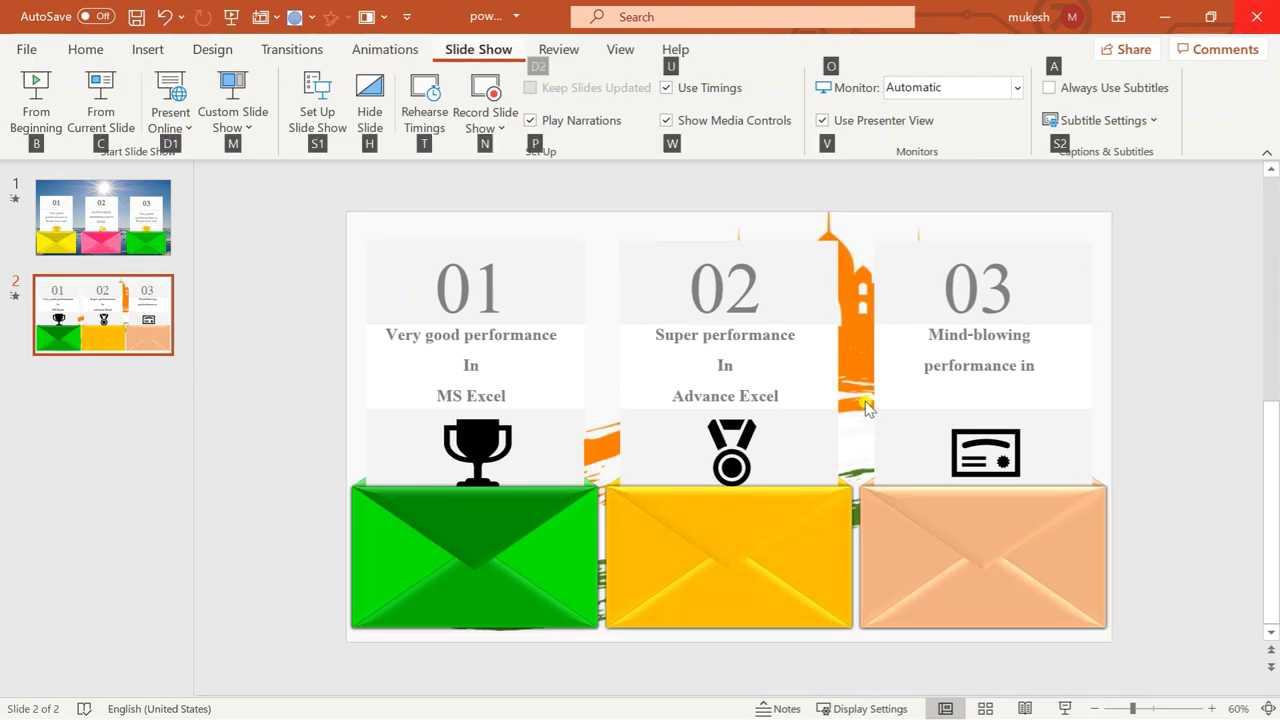
{"action": "key", "text": "c"}
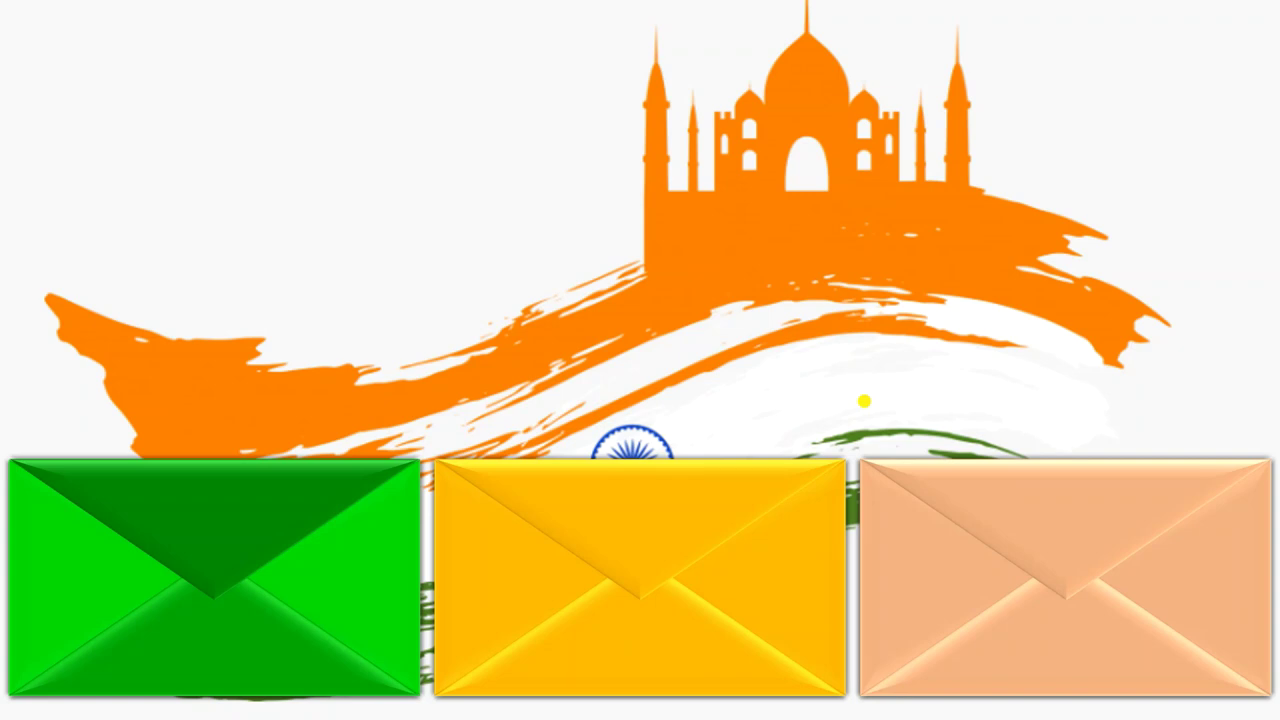